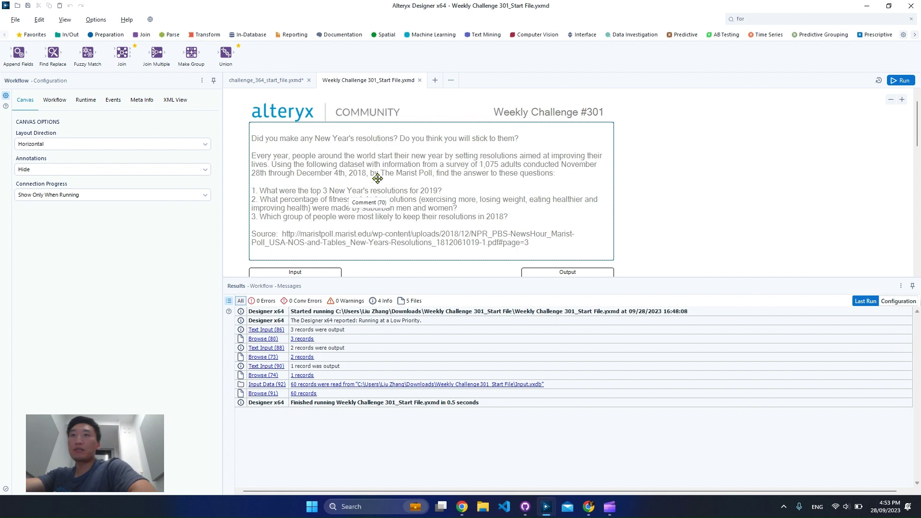
Review the Weekly Challenge #301 questions and examine the survey input data in its Browse results
scroll(579, 196, down, 2)
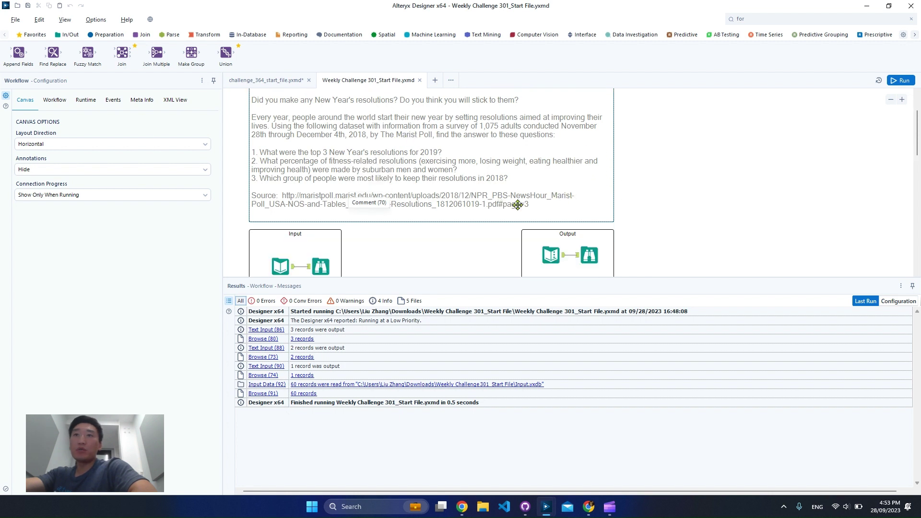
scroll(612, 209, down, 4)
scroll(609, 205, up, 3)
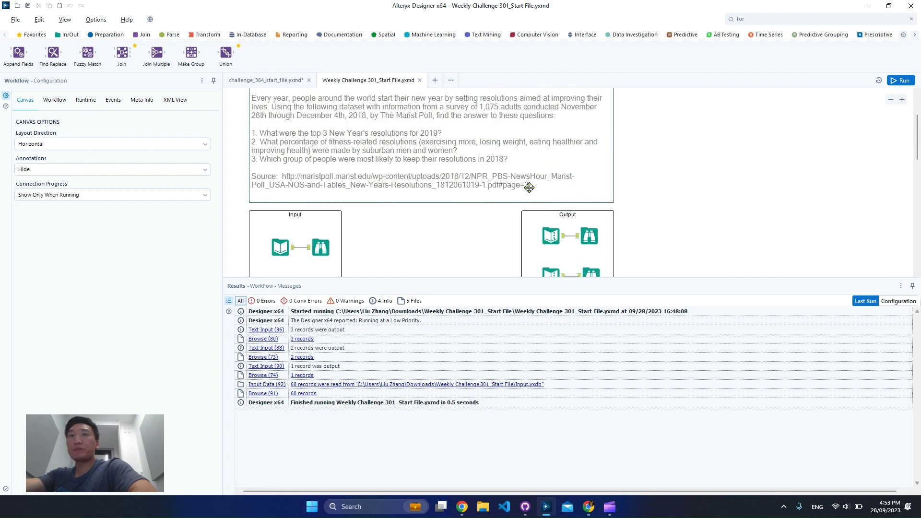
click(329, 241)
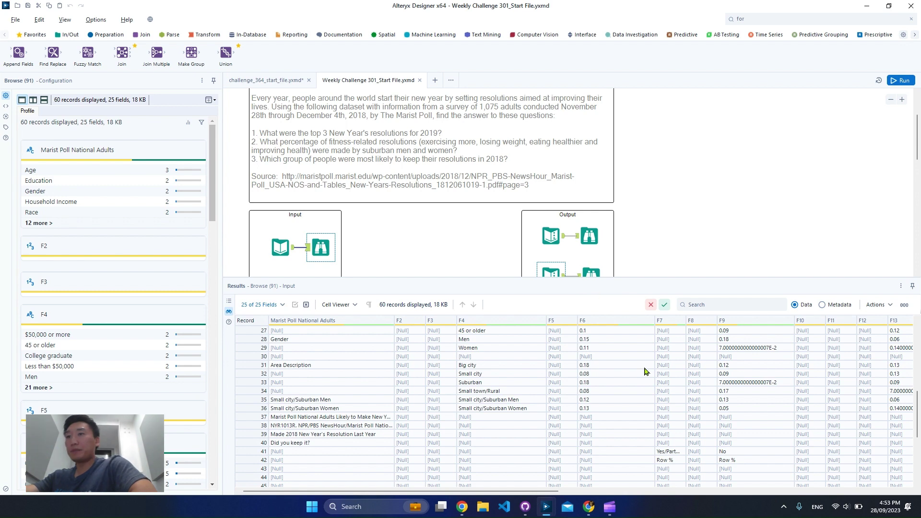
scroll(645, 371, up, 3)
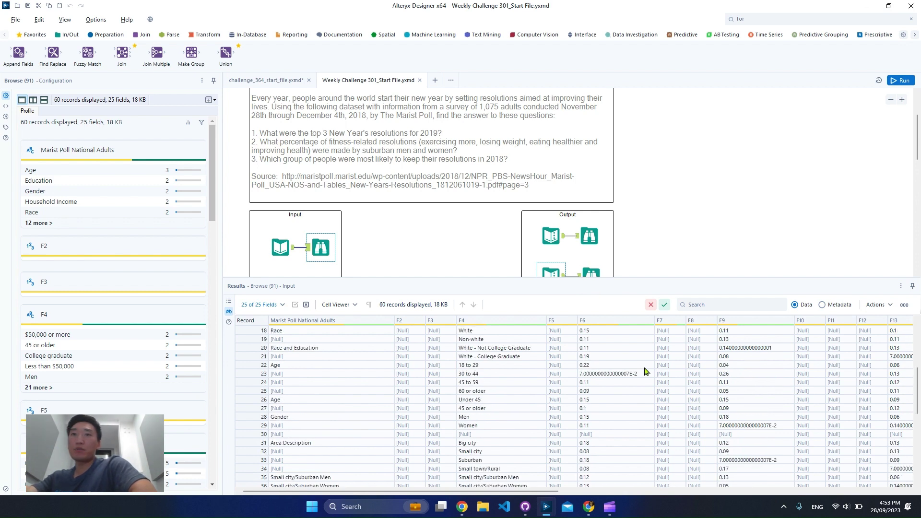
scroll(627, 373, up, 6)
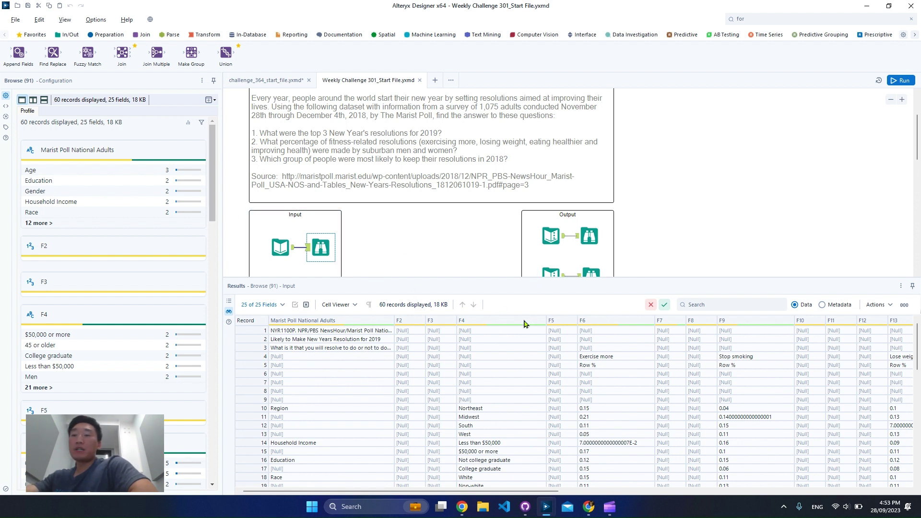
drag(499, 493, 353, 494)
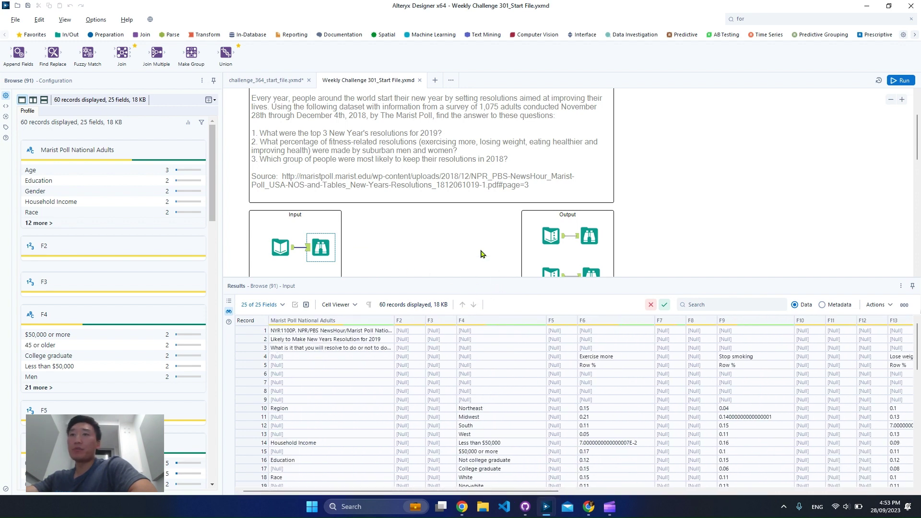
Examine the three expected outputs in the Output container and compare them with the challenge questions
scroll(482, 255, down, 3)
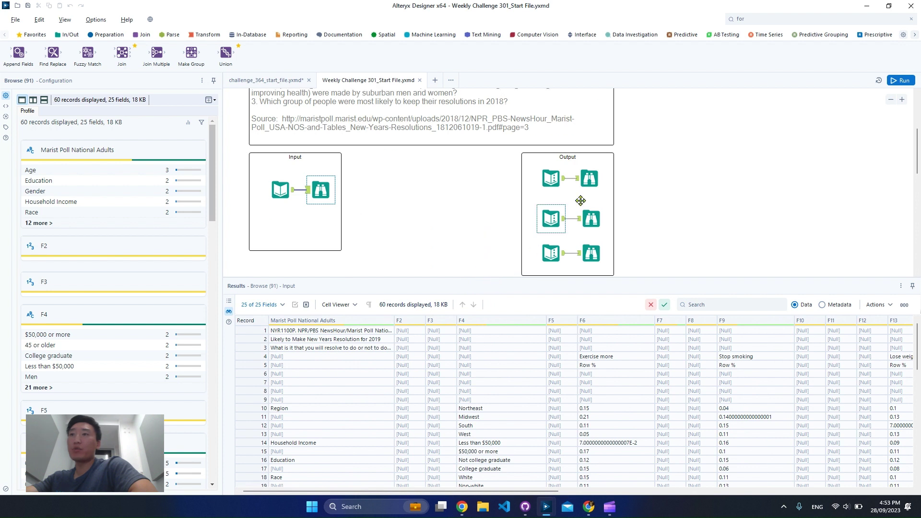
click(590, 179)
scroll(443, 237, up, 2)
scroll(446, 244, up, 1)
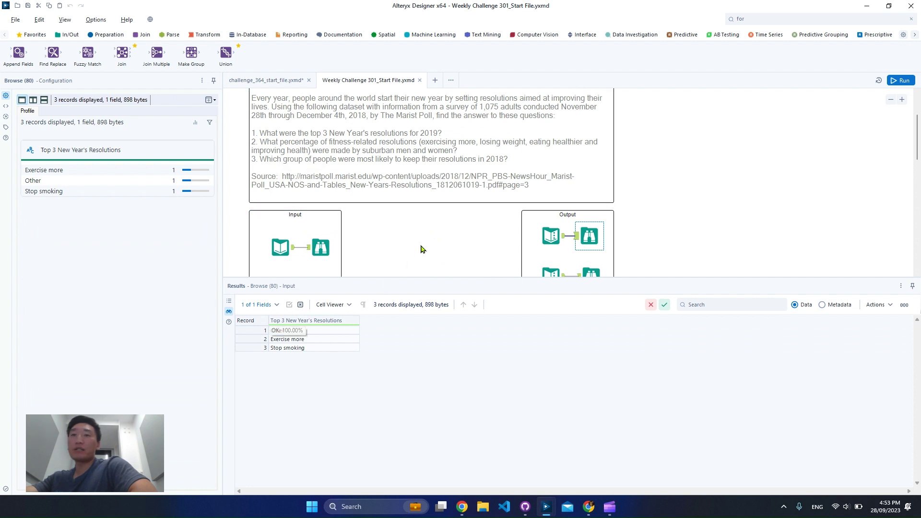
scroll(422, 249, down, 2)
click(593, 238)
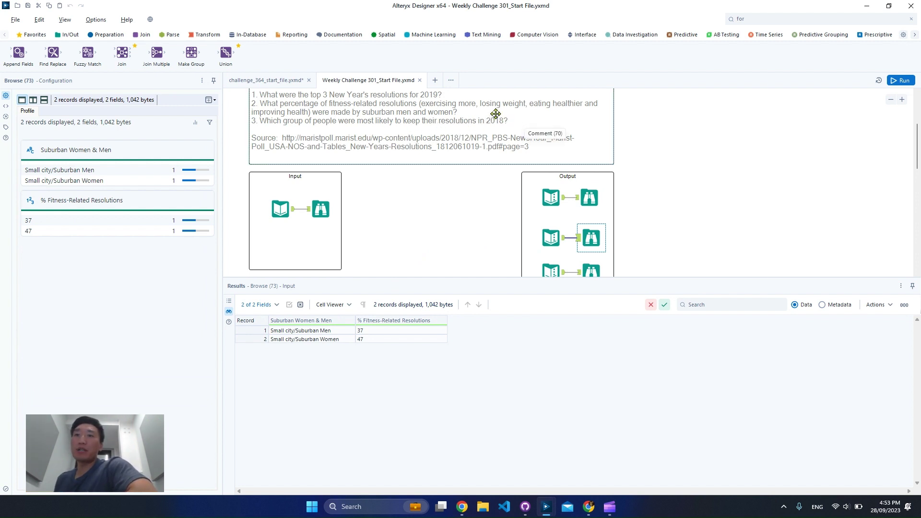
scroll(570, 198, down, 1)
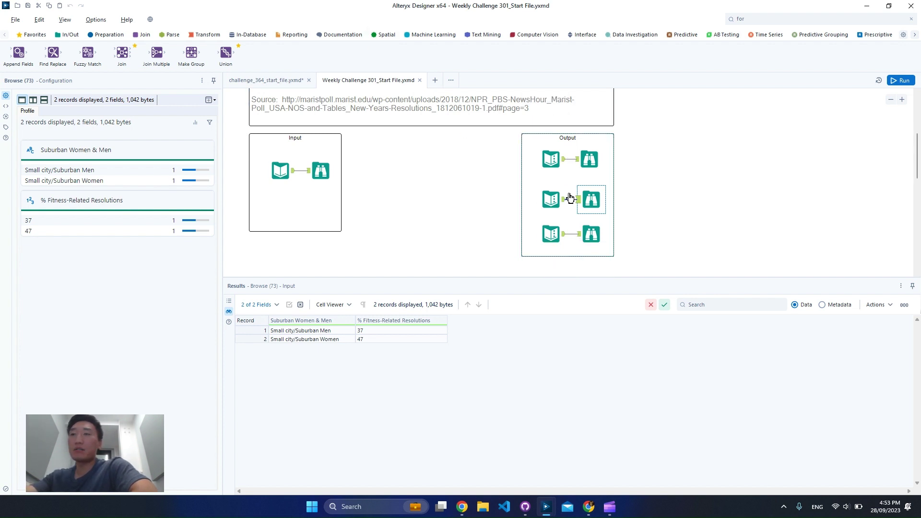
scroll(570, 198, down, 1)
click(591, 215)
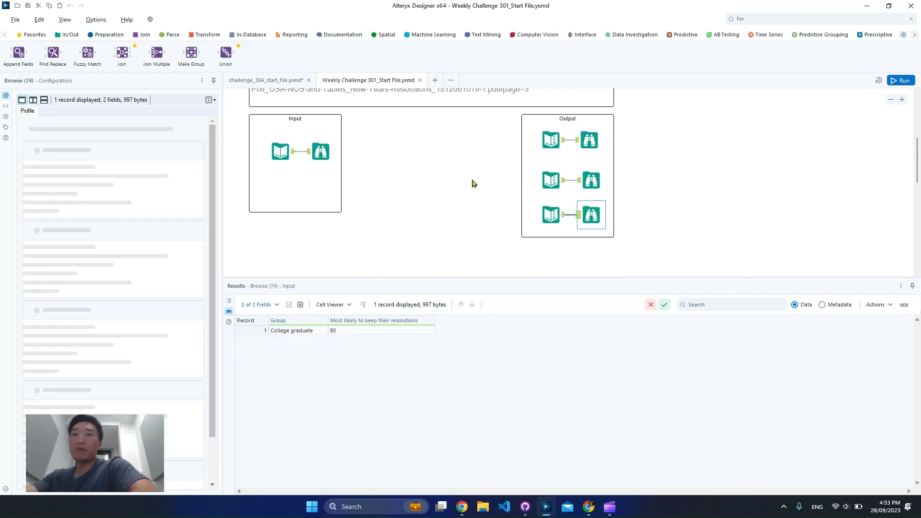
scroll(472, 184, up, 3)
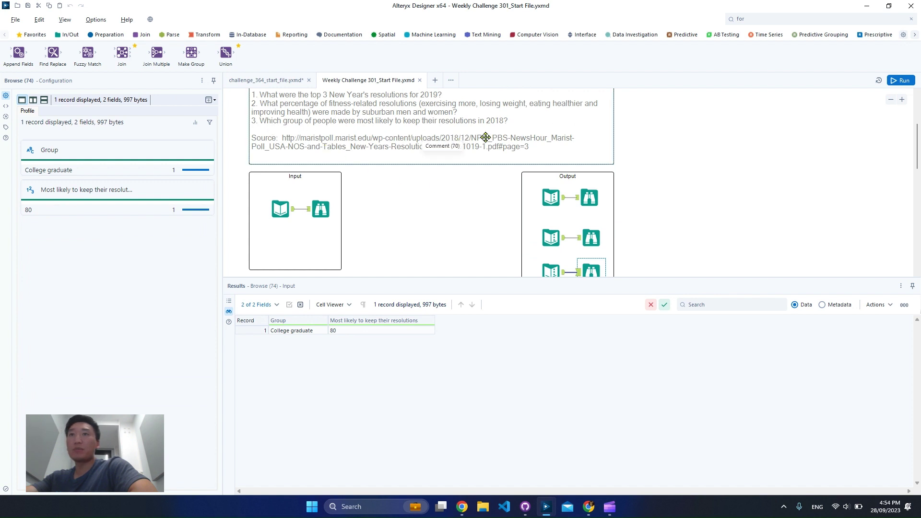
scroll(494, 142, up, 2)
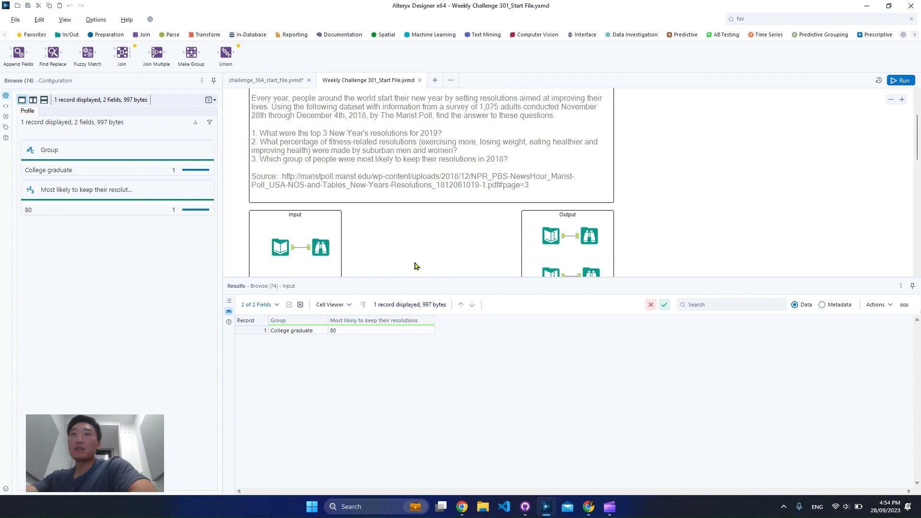
Examine the input data's title rows 1 to 3 and the resolution headers in rows 4 and 5 across all fields
click(320, 247)
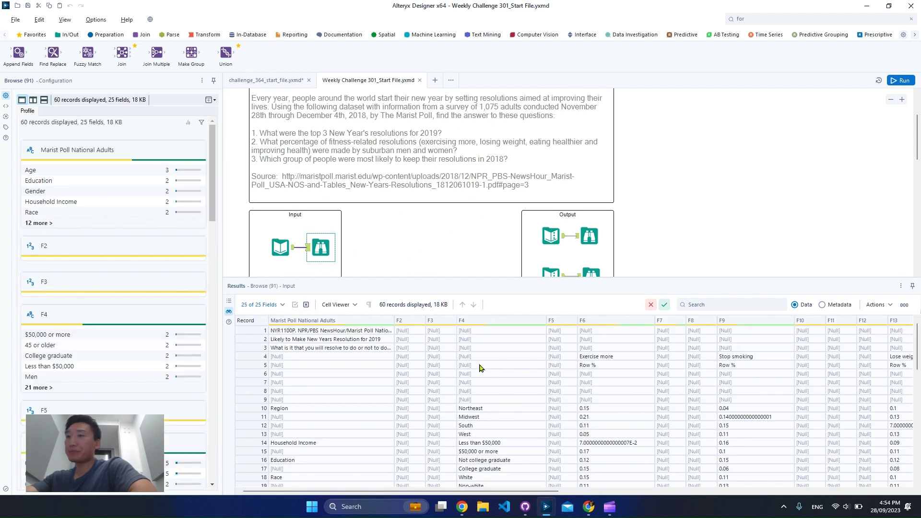
drag(257, 333, 257, 348)
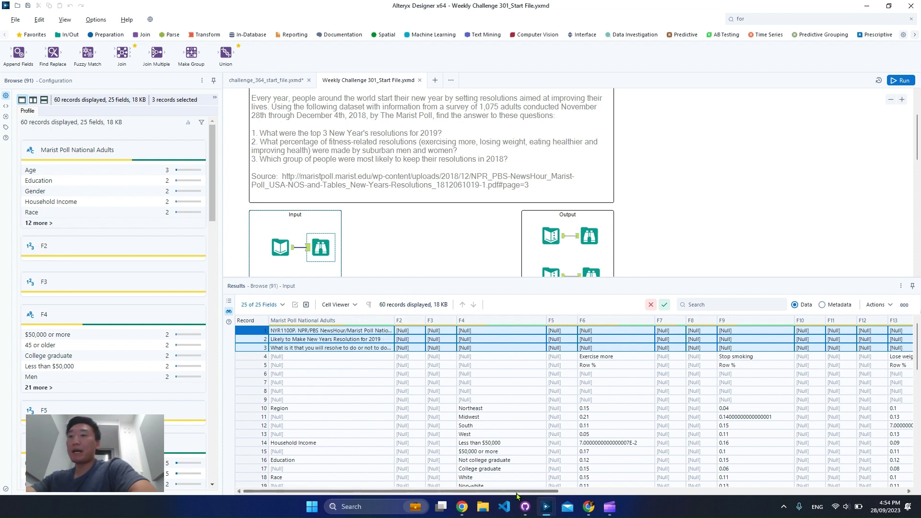
drag(519, 493, 621, 472)
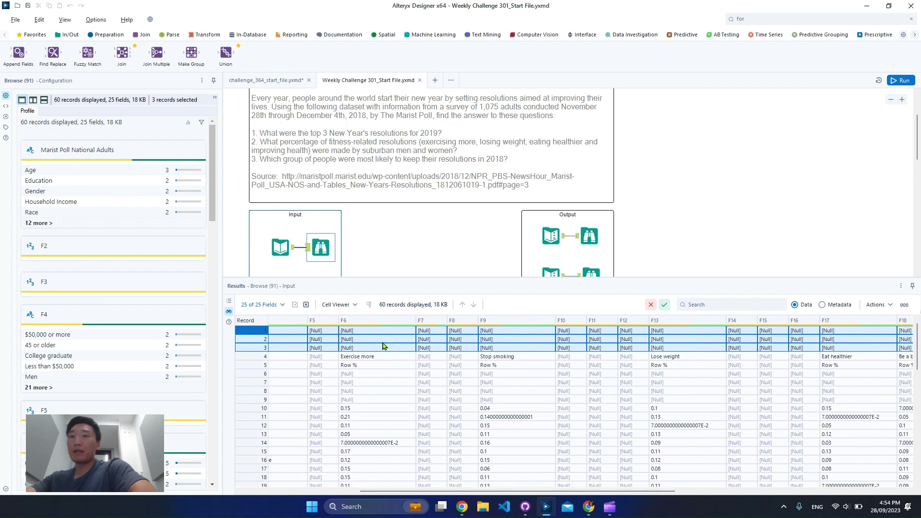
click(359, 358)
drag(279, 357, 280, 366)
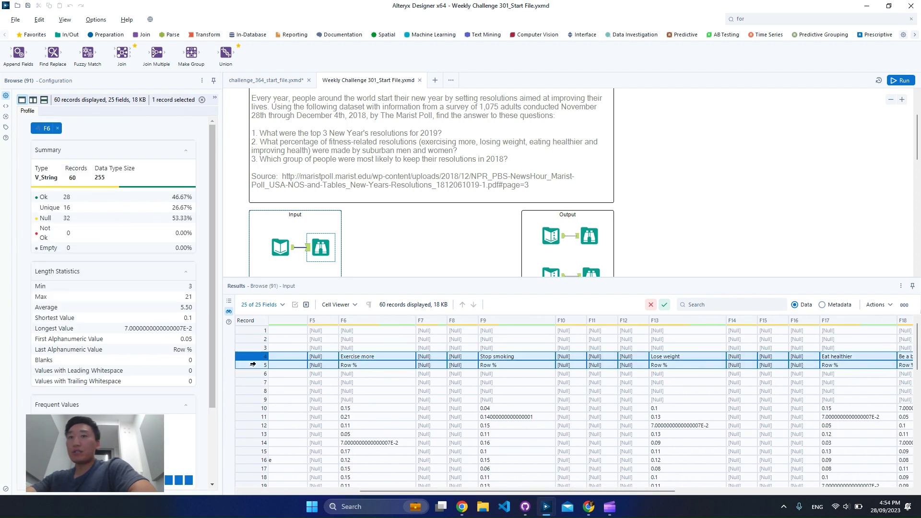
drag(485, 492, 517, 497)
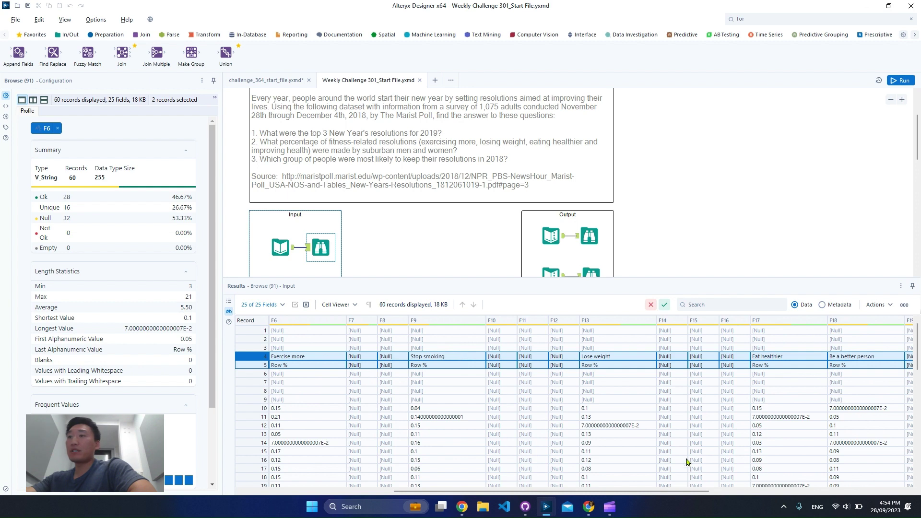
drag(669, 492, 859, 491)
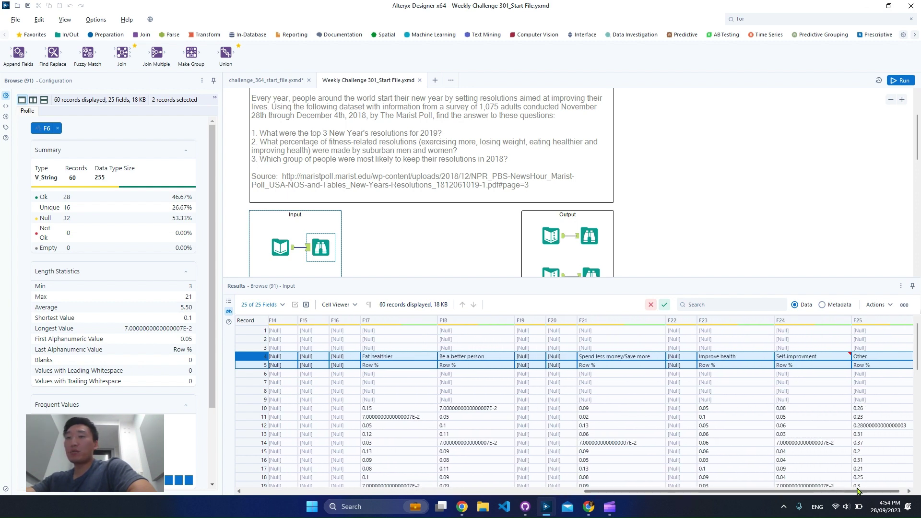
Inspect the scientific-notation values in F18 and F6, and check field F6's data type in the metadata
click(491, 409)
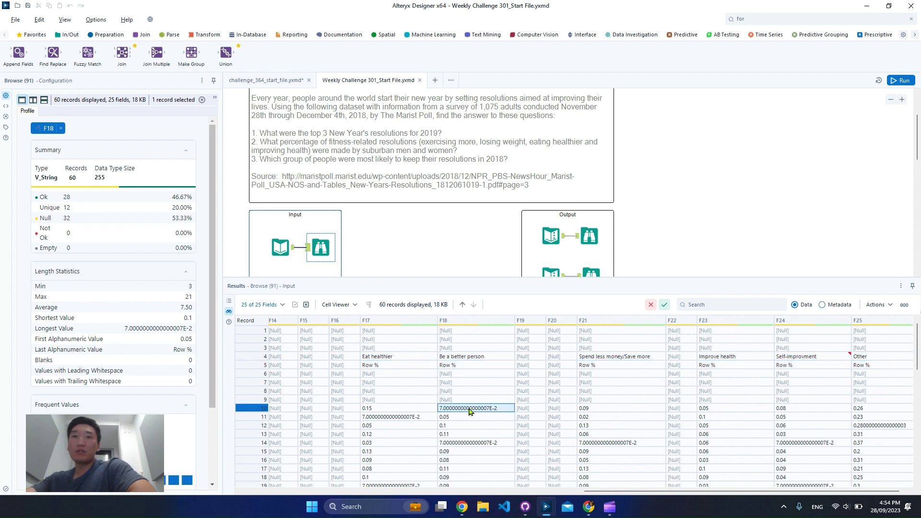
click(833, 307)
click(796, 305)
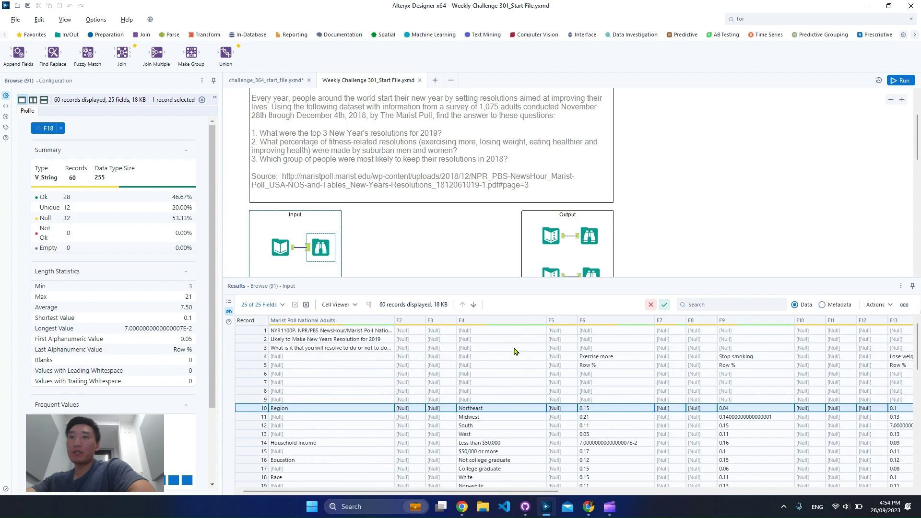
click(644, 443)
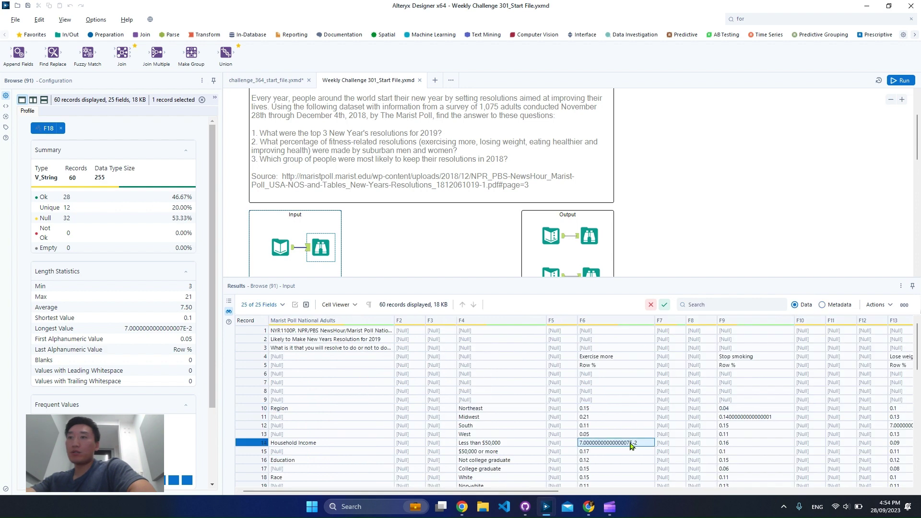
click(822, 306)
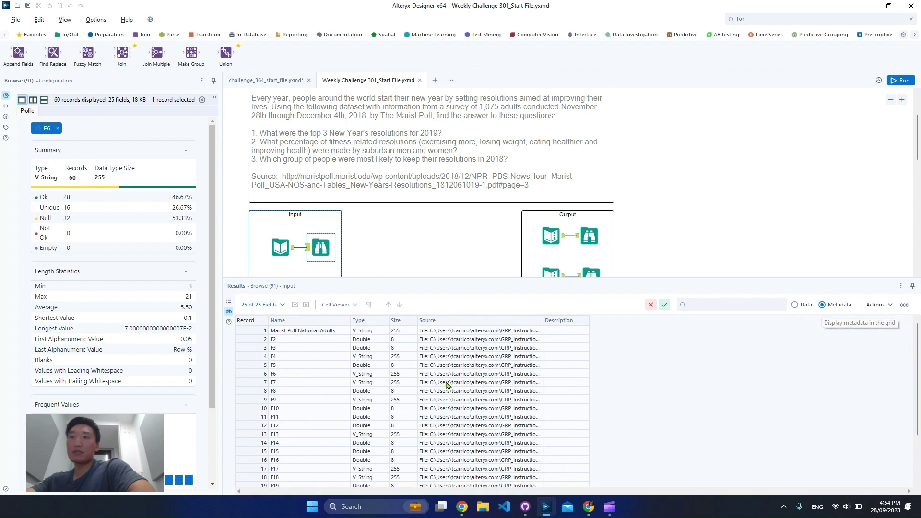
click(255, 373)
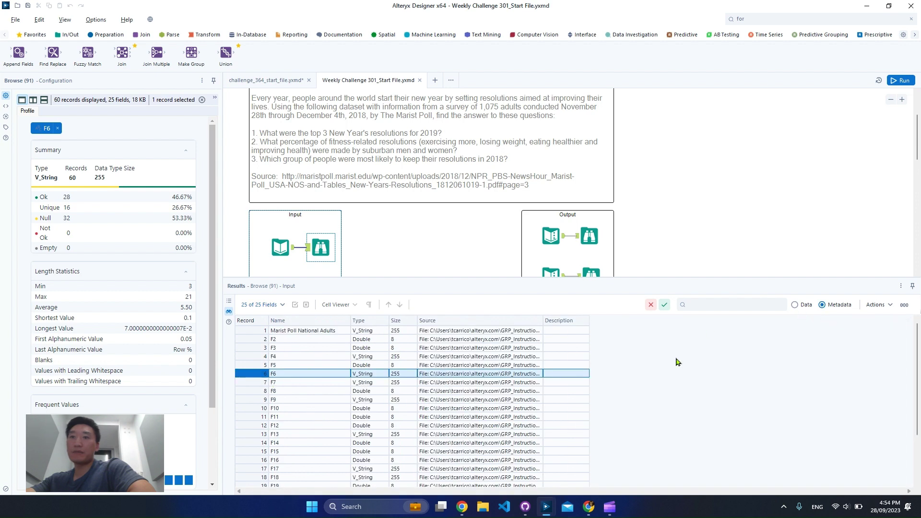
click(808, 307)
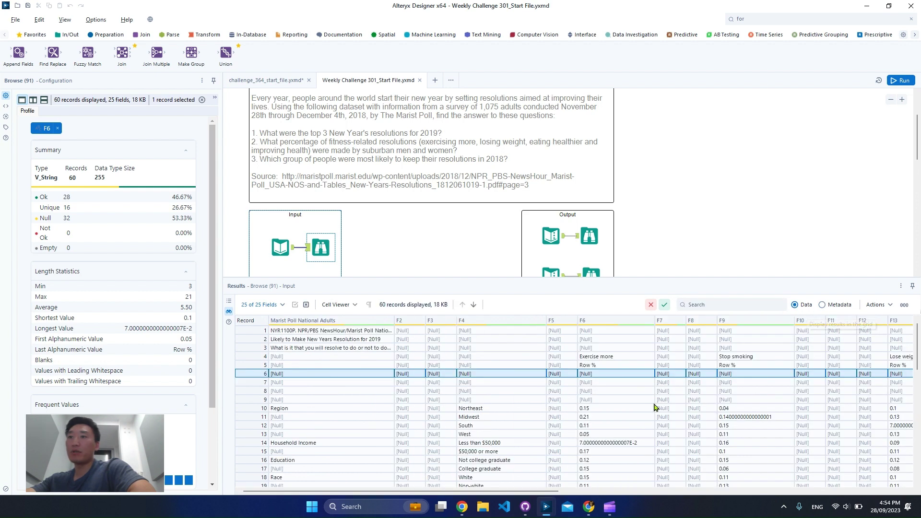
click(643, 444)
scroll(187, 269, down, 2)
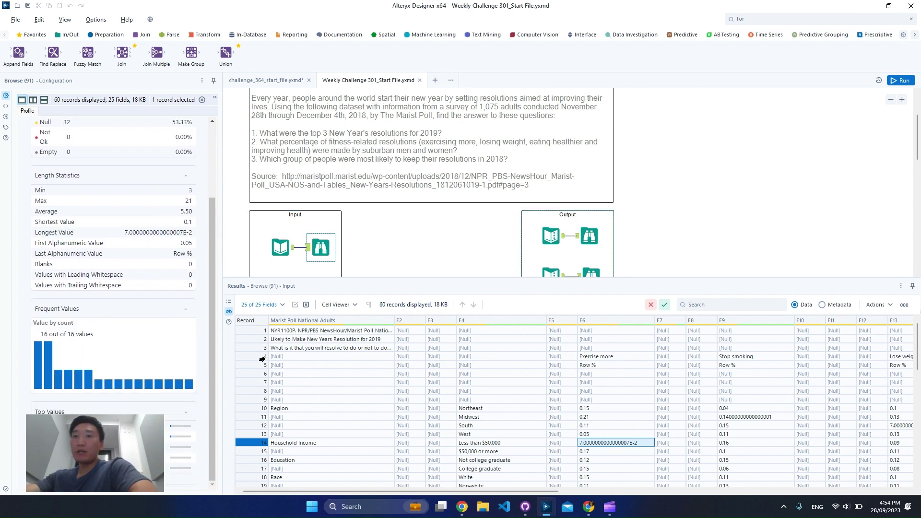
Examine the first survey table's header rows, the Region records 10 to 13 and the demographic groups below them
drag(263, 358, 265, 371)
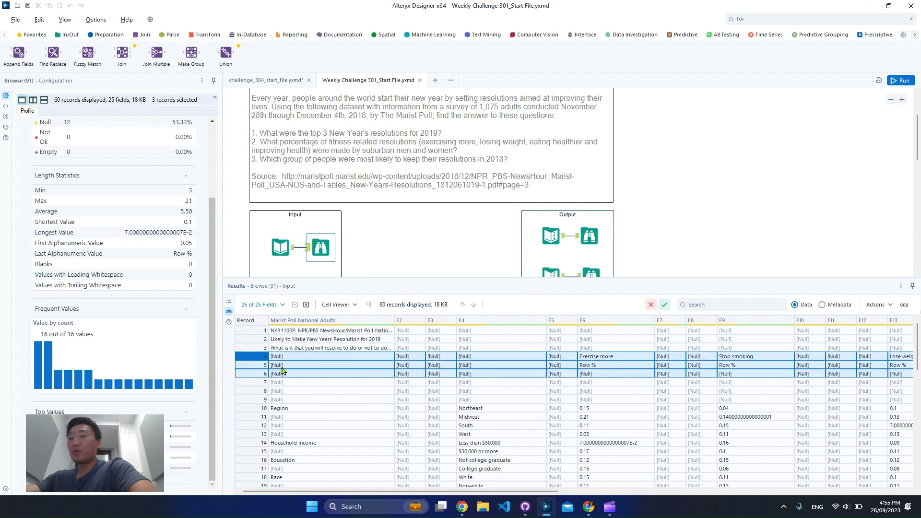
scroll(537, 403, down, 2)
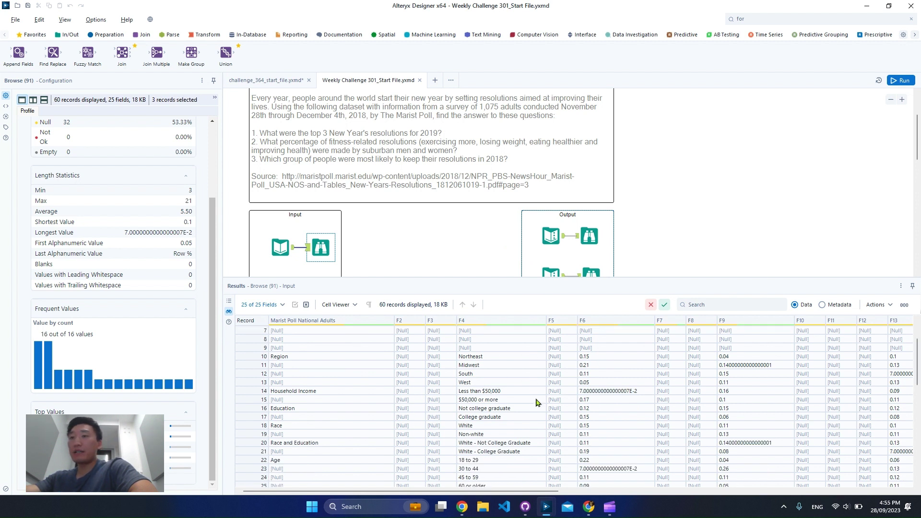
click(628, 392)
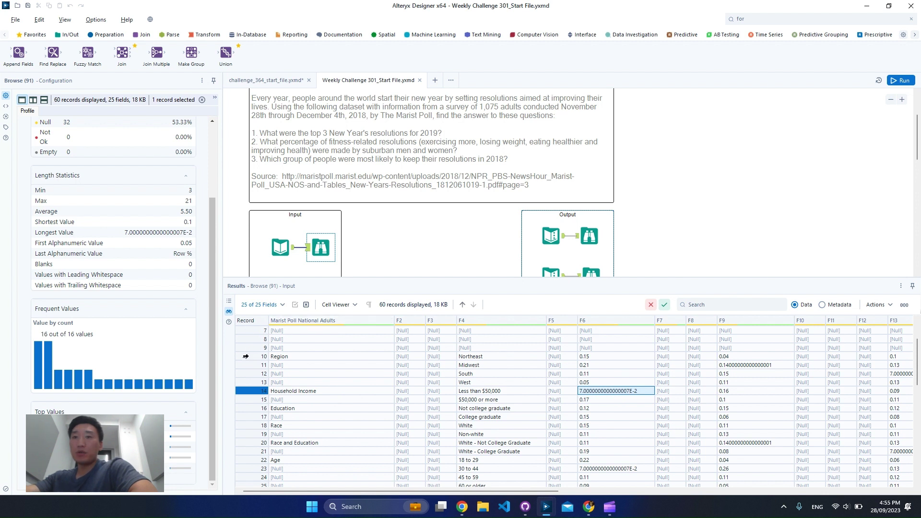
drag(246, 356, 246, 383)
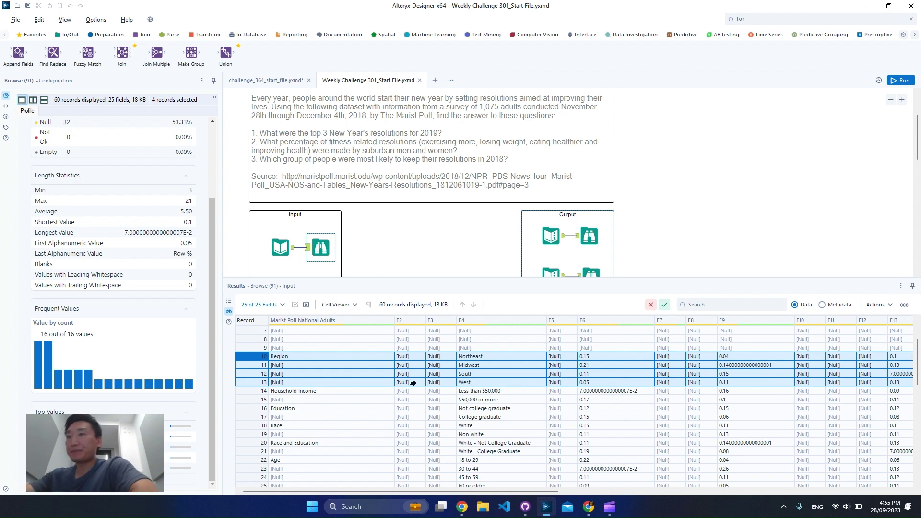
scroll(511, 418, down, 8)
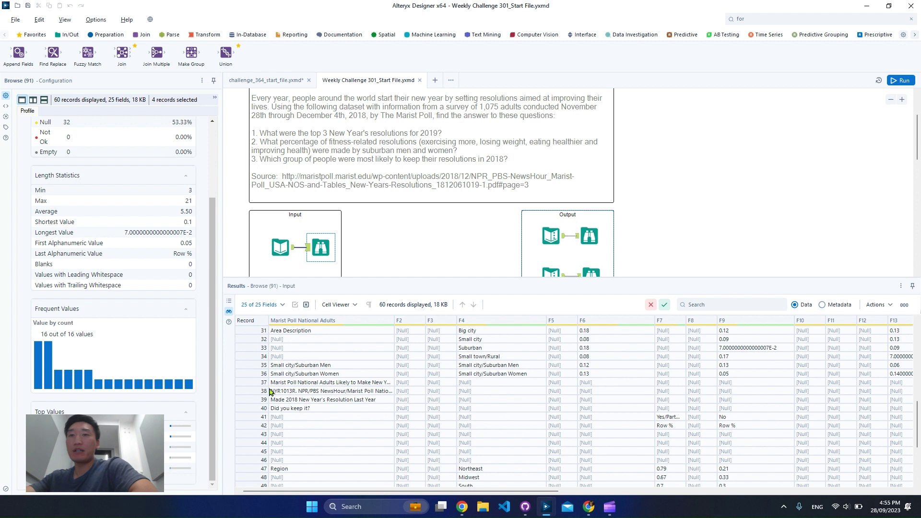
Examine the second survey table's title rows 37 to 39 and its "Did you keep it?" header rows 40 and 41
drag(257, 384, 253, 403)
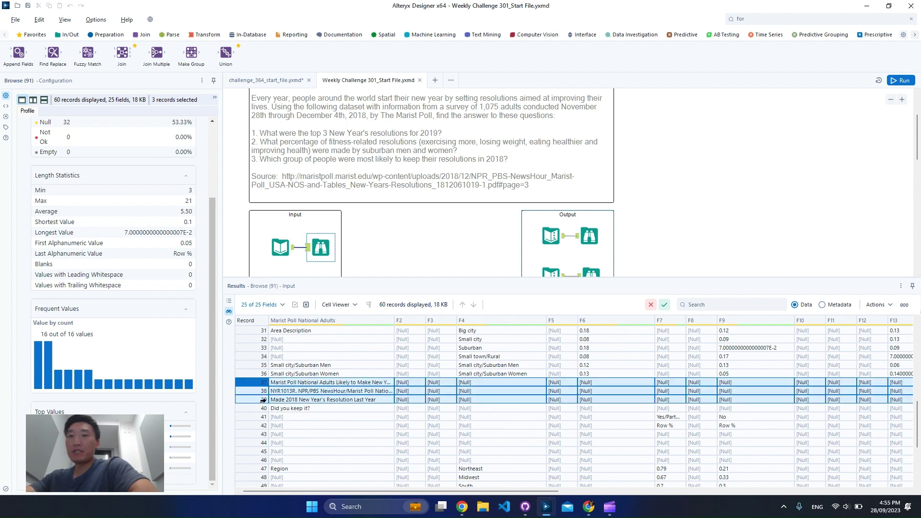
drag(256, 409, 259, 417)
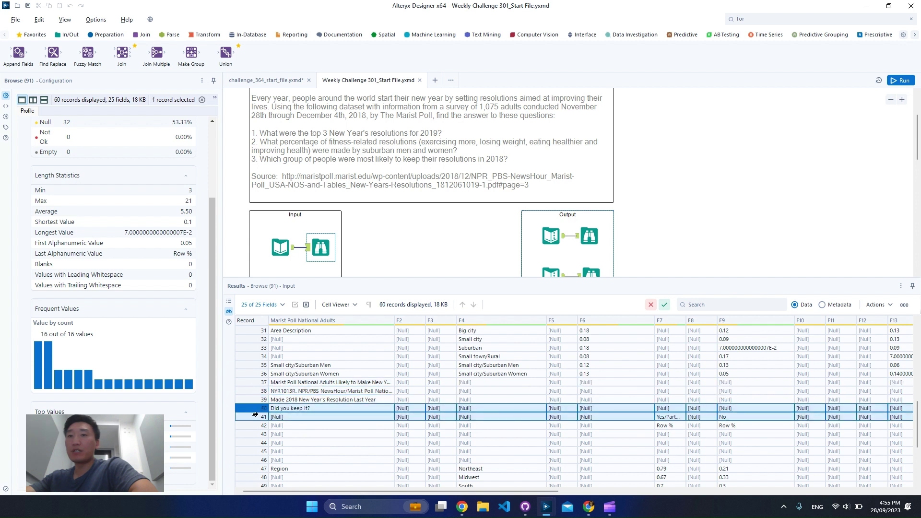
scroll(694, 423, down, 1)
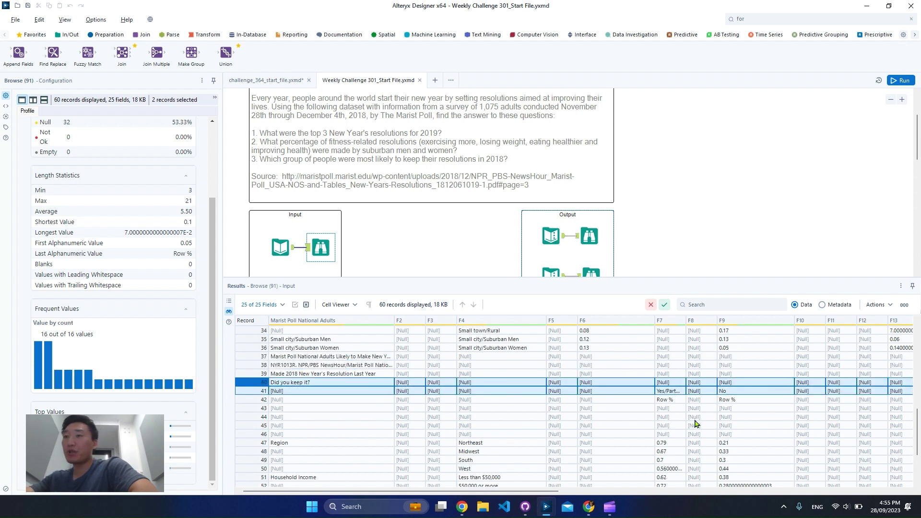
click(669, 392)
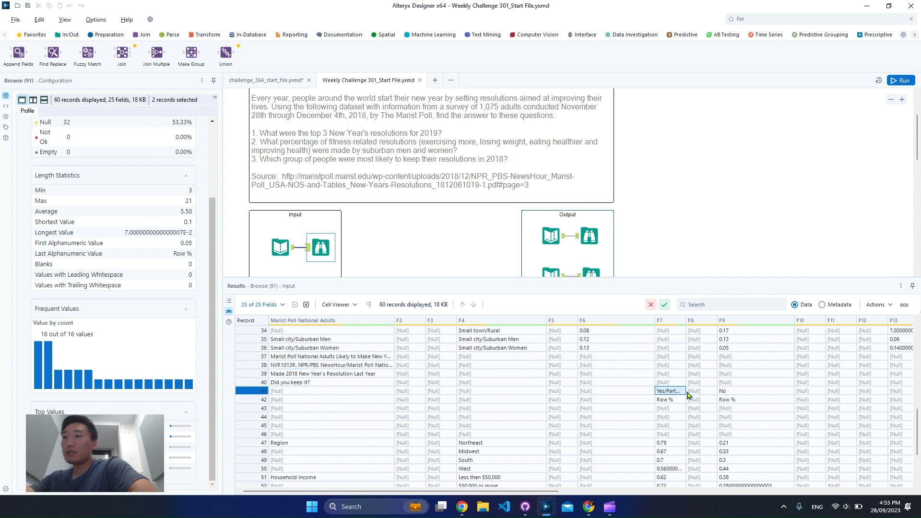
Examine the second survey table's "Yes/Part of it" and "No" percentages in F7 and F9 for records 47 to 60
click(742, 391)
scroll(678, 439, down, 3)
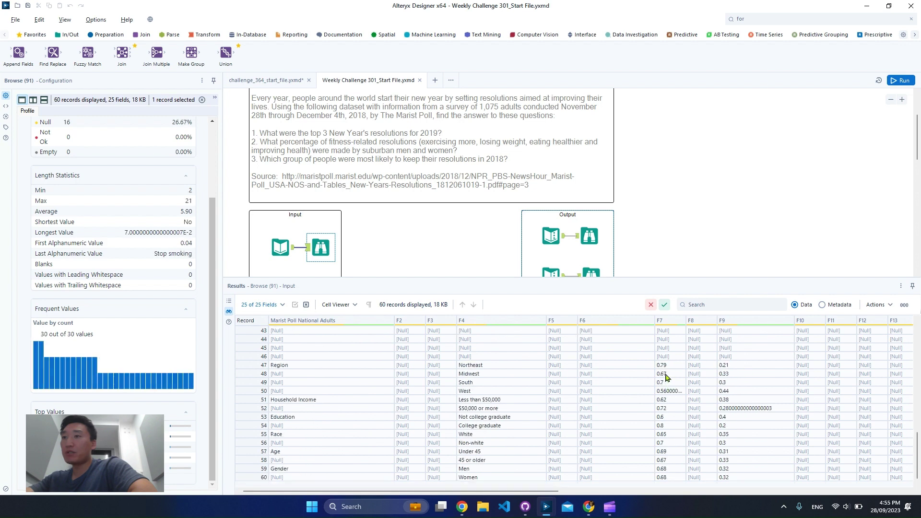
drag(664, 365, 746, 477)
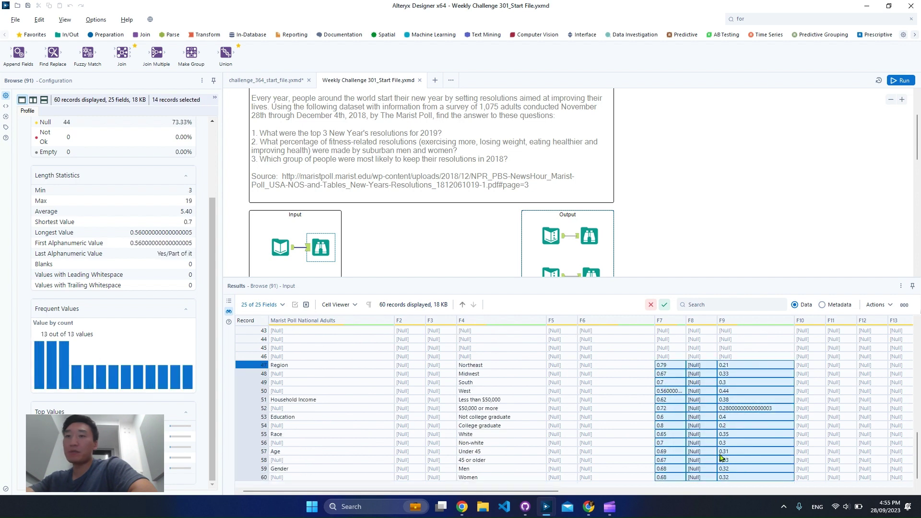
scroll(705, 448, up, 3)
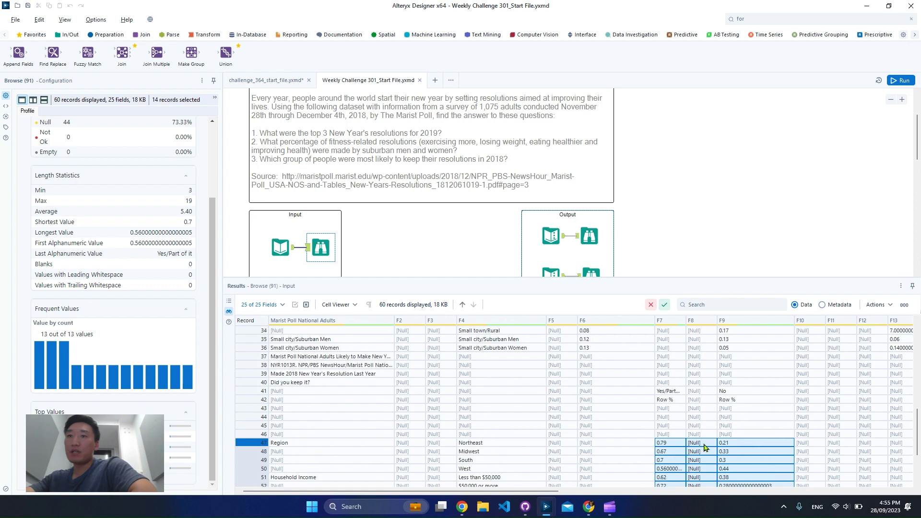
scroll(696, 443, up, 2)
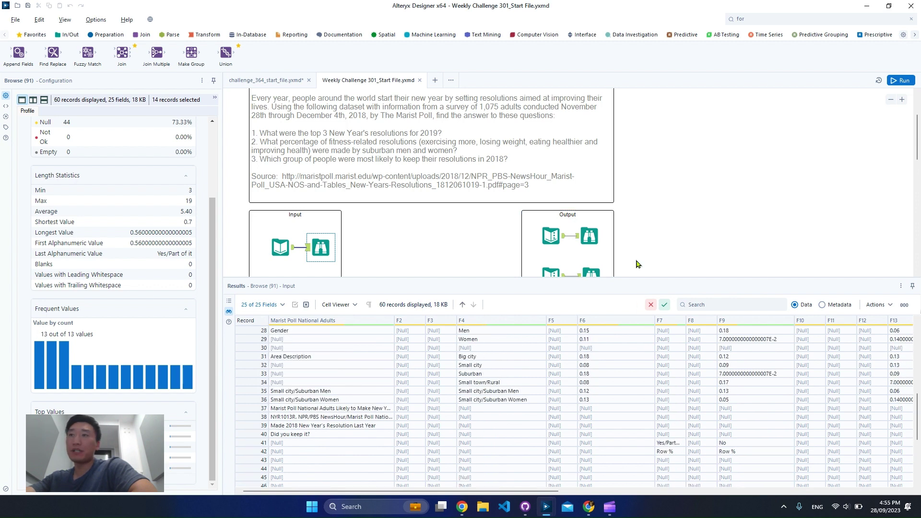
Check the expected Top 3 New Year's Resolutions output and compare it with the resolution headers in record 4 of the input
scroll(638, 263, down, 3)
click(586, 169)
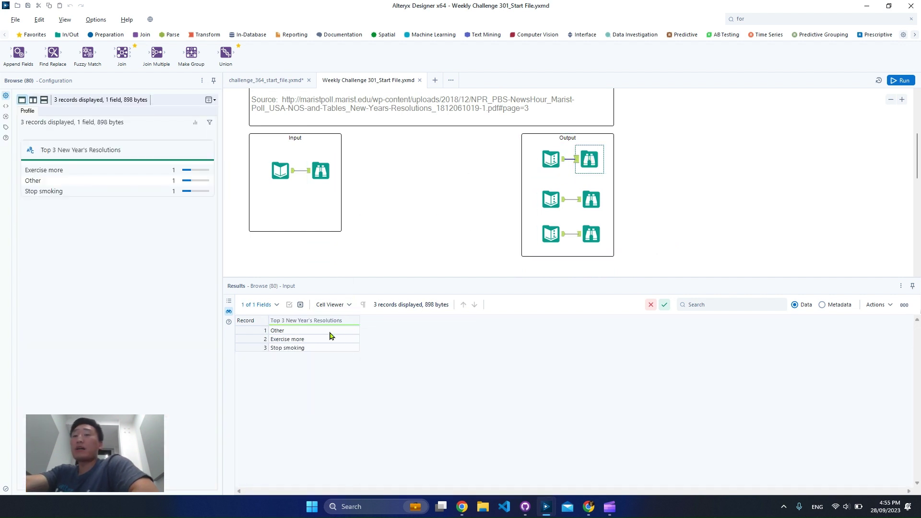
click(323, 173)
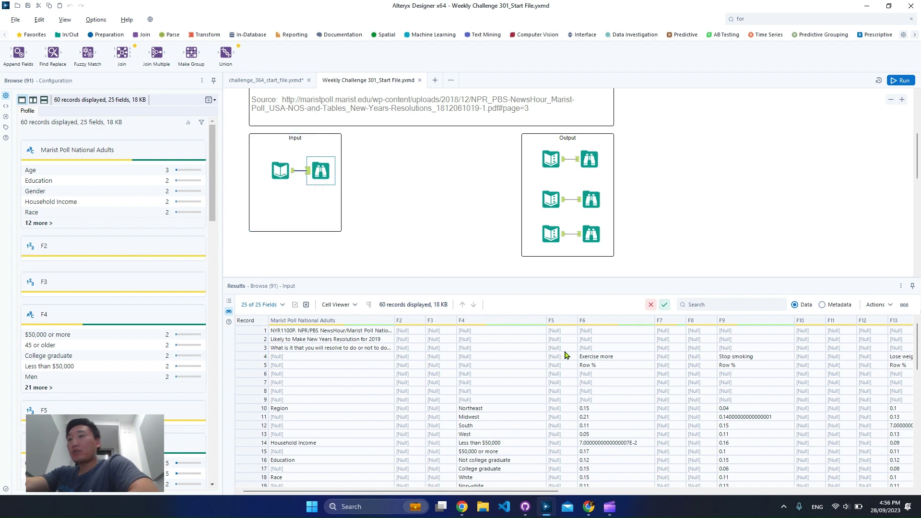
click(627, 360)
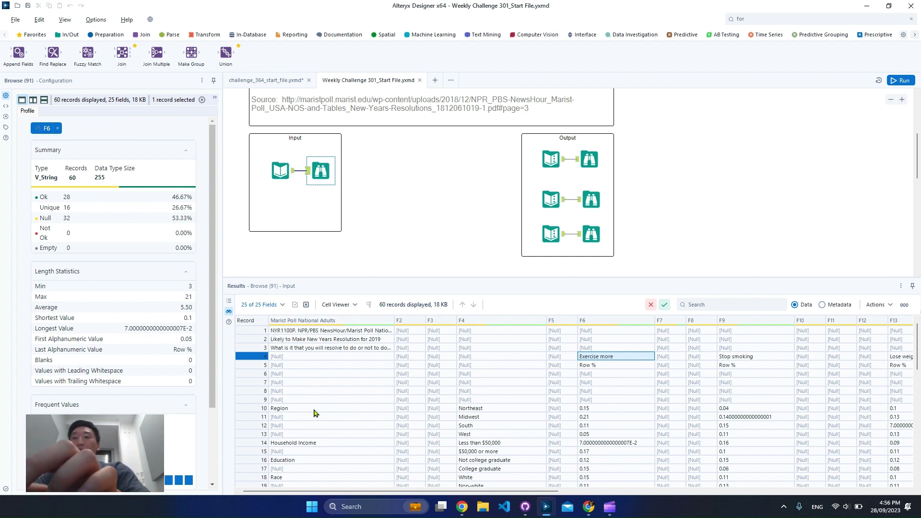
Examine the missing category labels in the Marist Poll National Adults field, particularly under Region in records 10 to 13
drag(306, 410, 317, 469)
scroll(363, 426, down, 3)
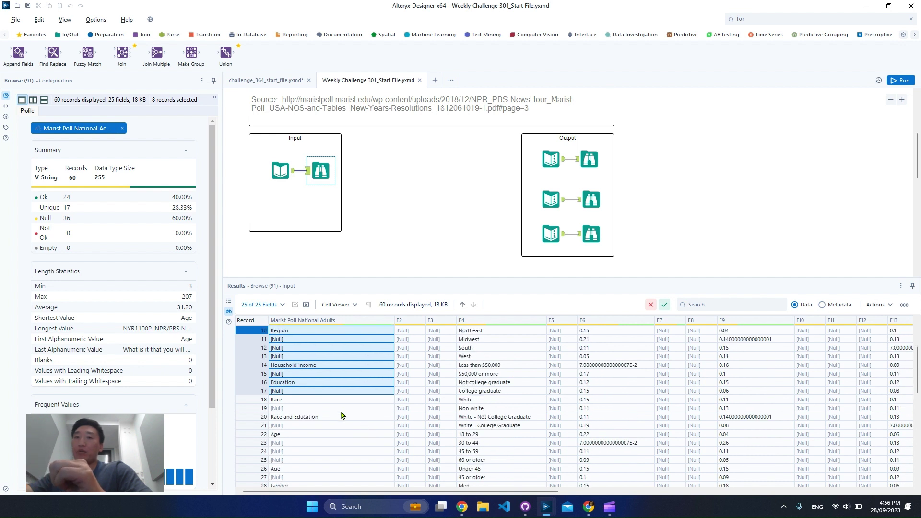
scroll(342, 414, up, 1)
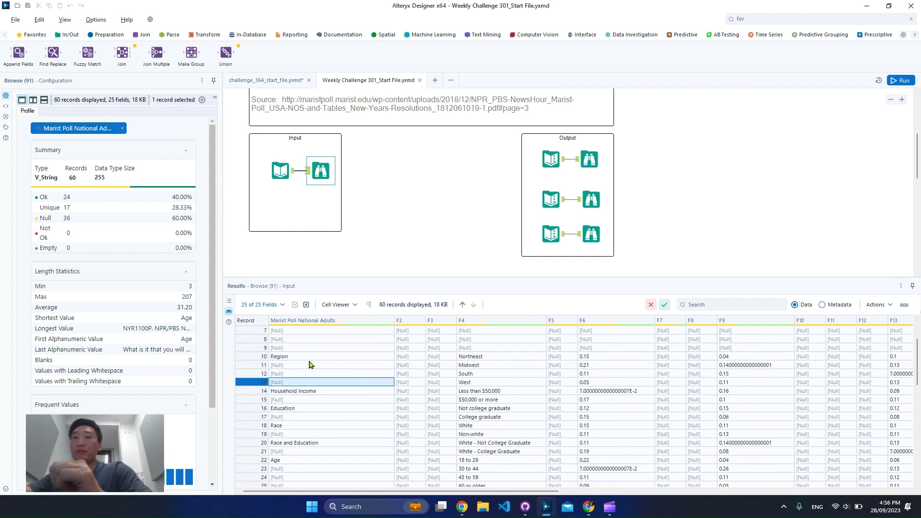
drag(310, 358, 302, 379)
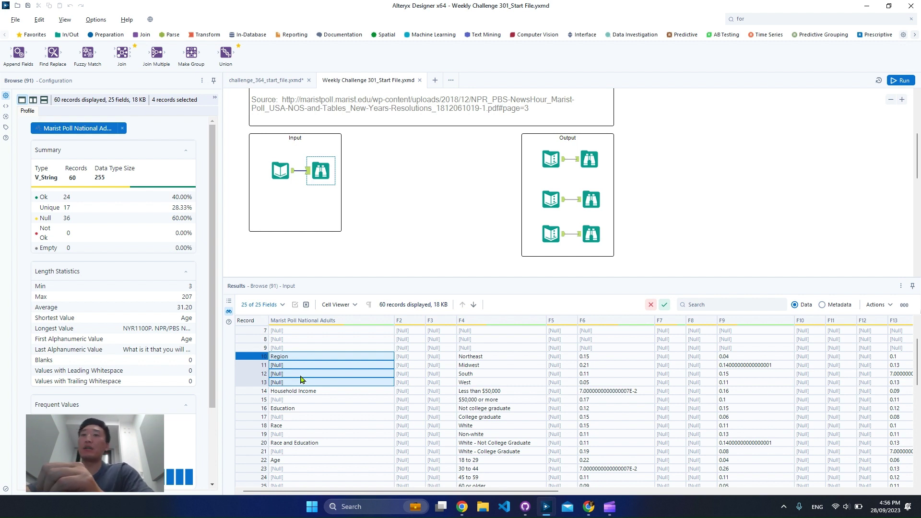
Add a Multi-Row Formula tool below the Input container and connect the survey input data to it
click(791, 20)
text(m)
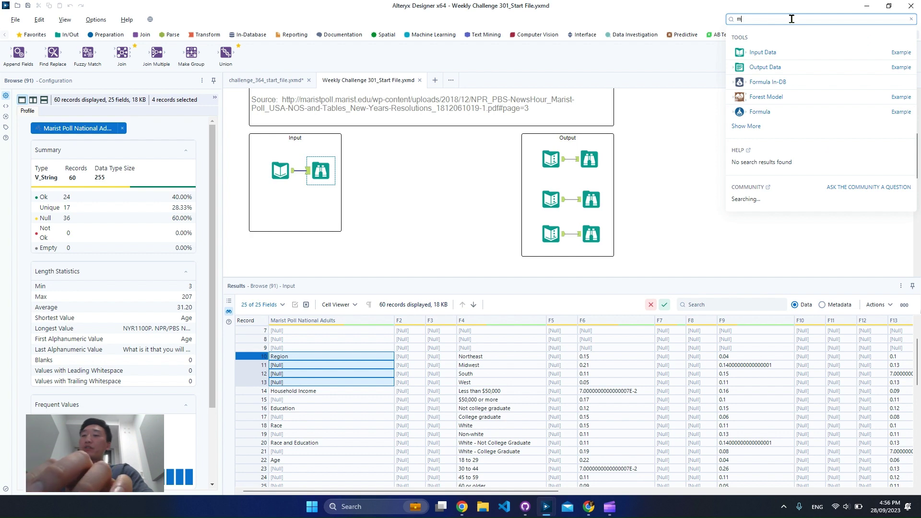
text(ul)
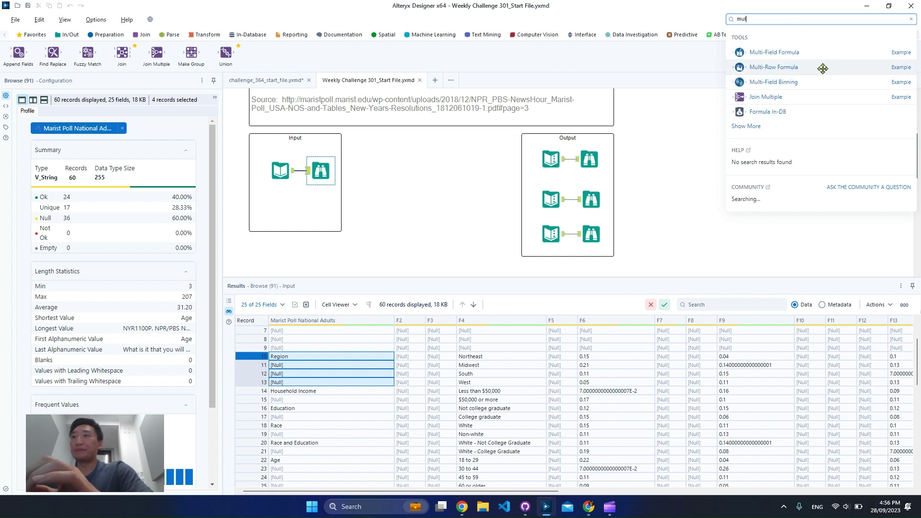
drag(822, 68, 321, 257)
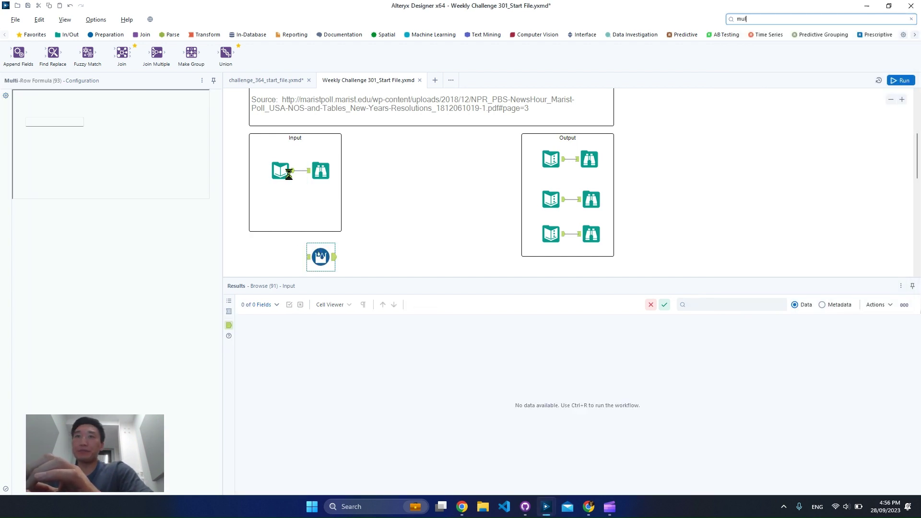
drag(293, 171, 317, 259)
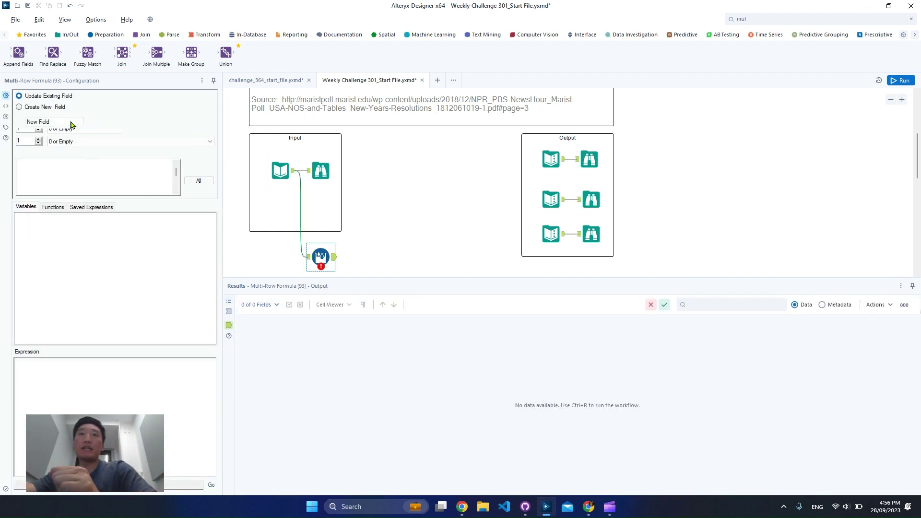
Configure the Multi-Row Formula to update the existing field Marist Poll National Adults, with NULL for rows that don't exist
click(81, 119)
click(50, 126)
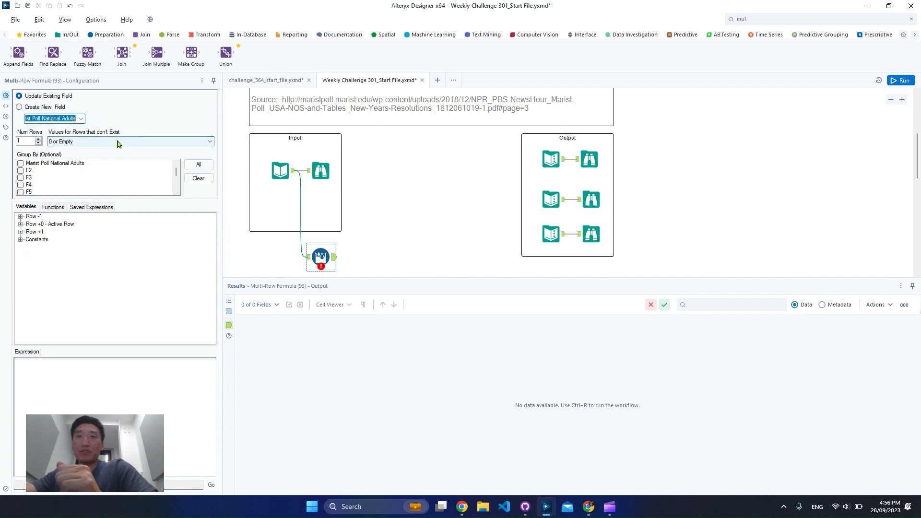
click(312, 259)
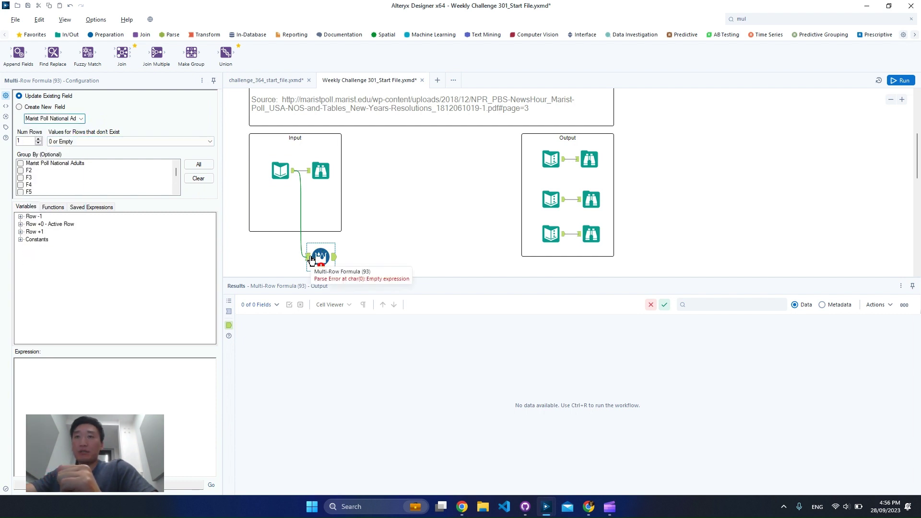
click(311, 259)
click(303, 366)
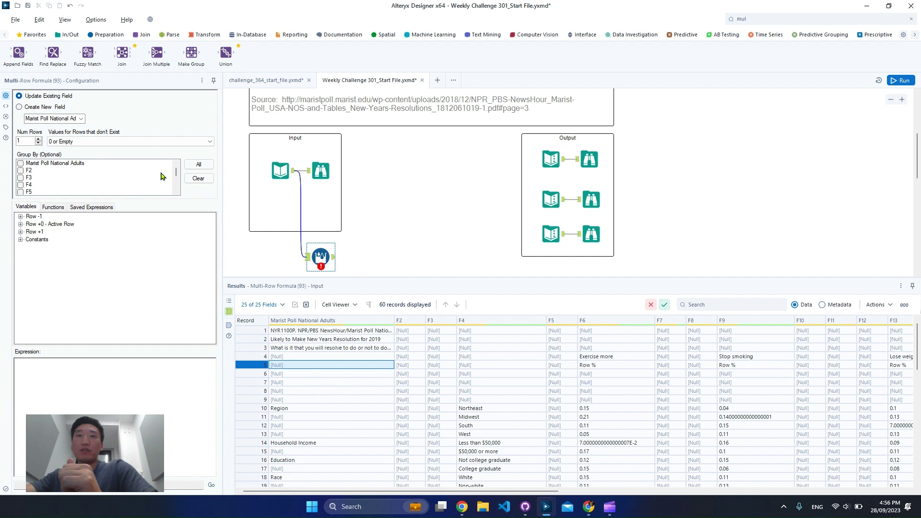
click(120, 141)
click(84, 155)
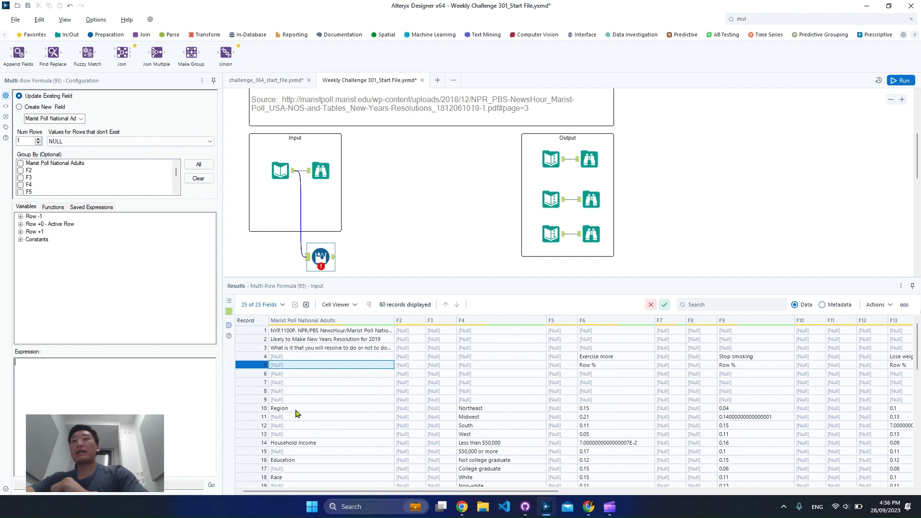
Enter the expression if isnull([Marist Poll National Adults]) then [Row-1:Marist Poll National Adults] else [Marist Poll National Adults] endif and run the workflow
drag(296, 409, 292, 436)
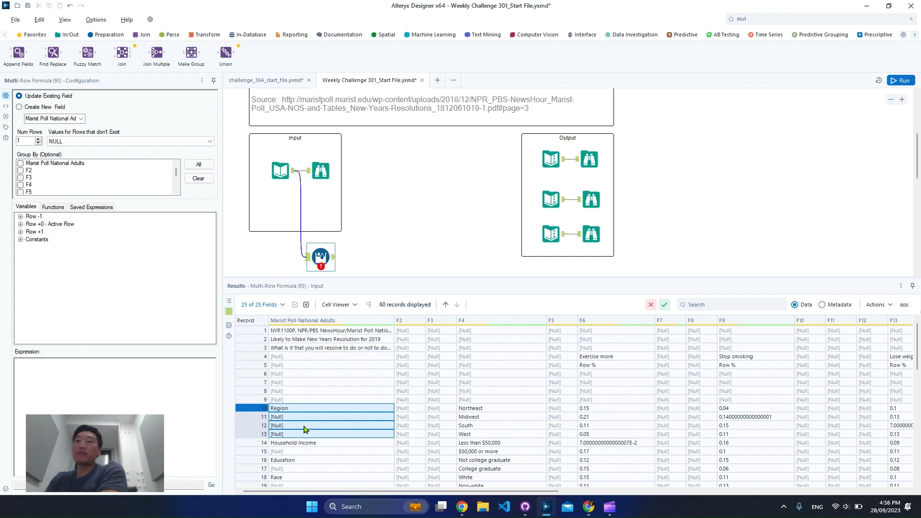
click(166, 373)
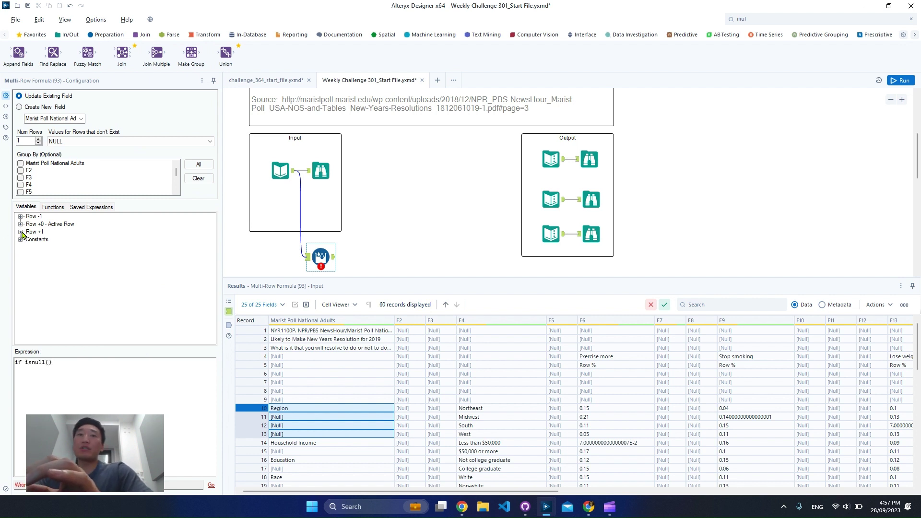
click(21, 232)
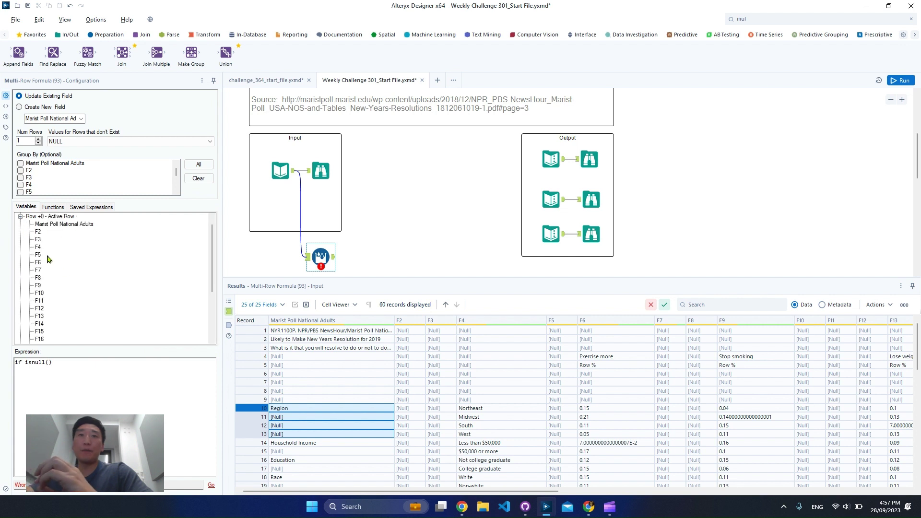
double_click(45, 225)
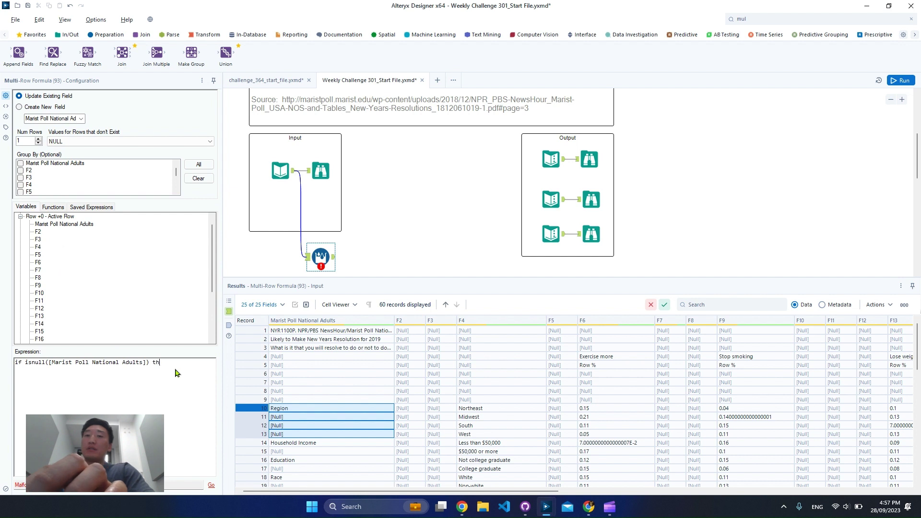
scroll(32, 227, up, 1)
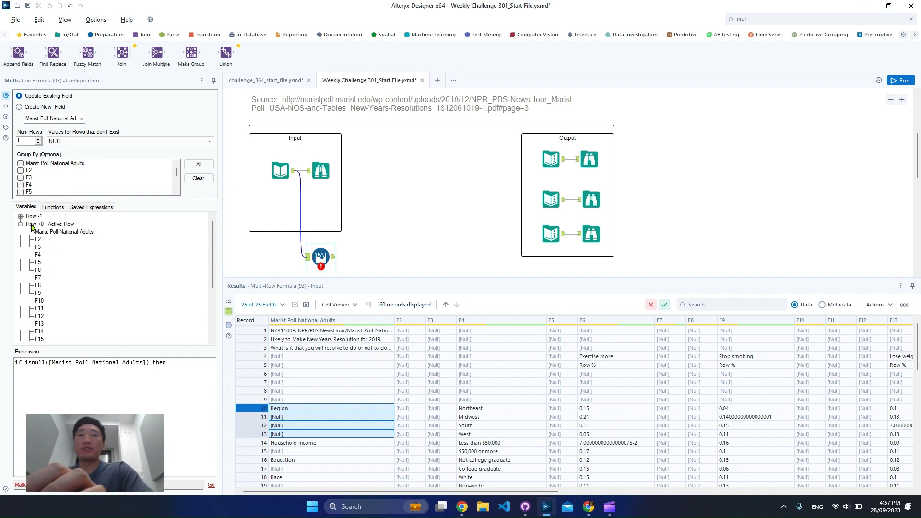
click(22, 217)
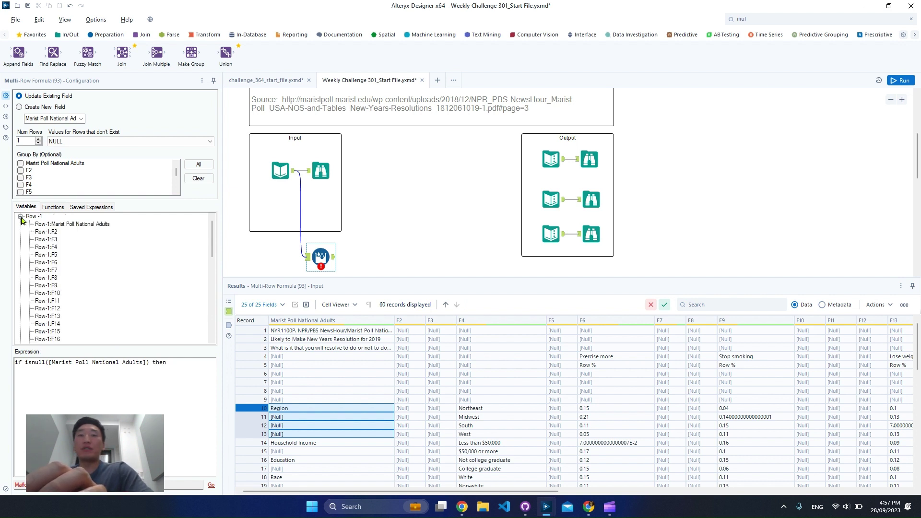
double_click(83, 225)
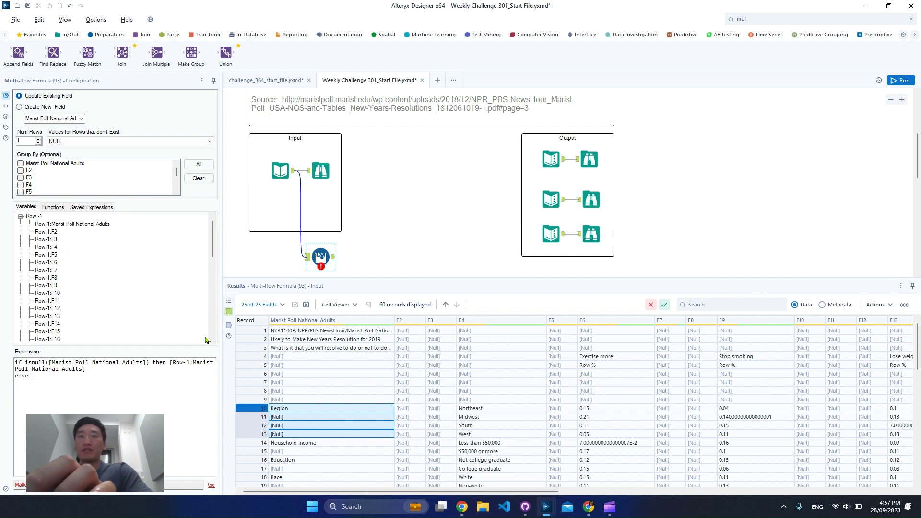
click(21, 217)
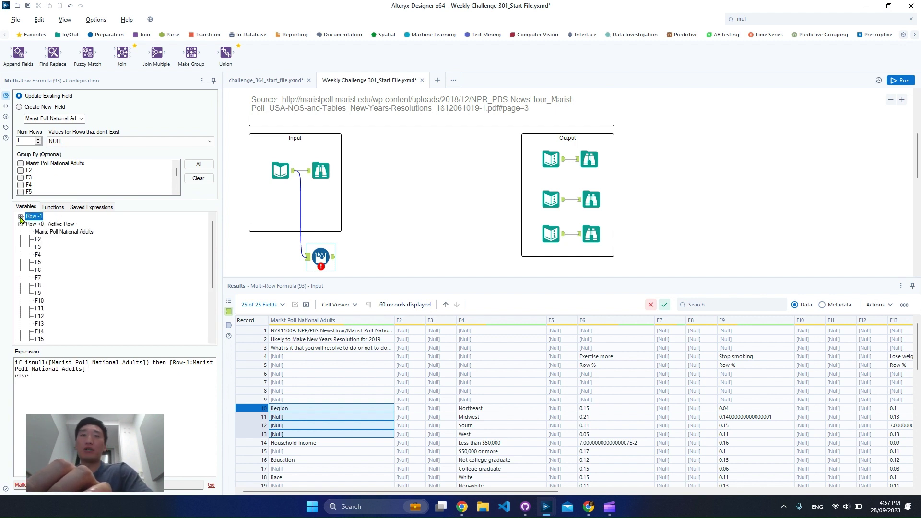
double_click(50, 232)
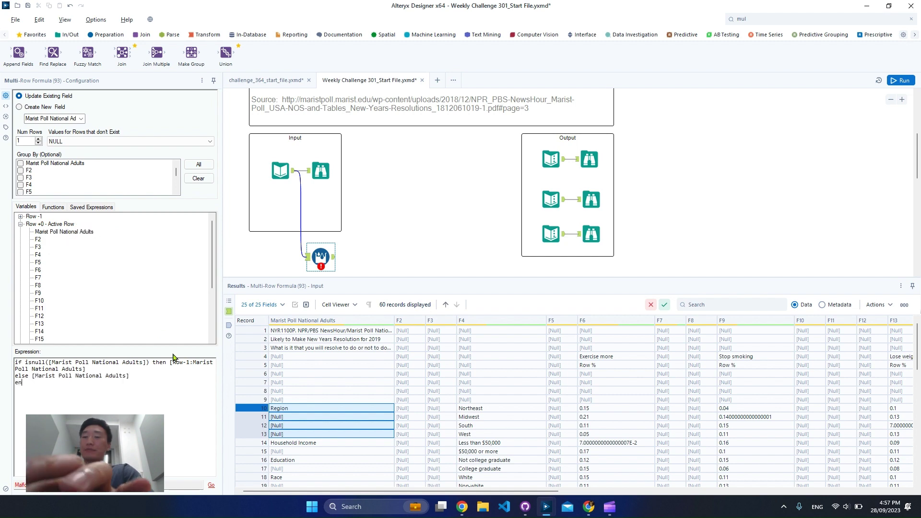
key(ctrl+r)
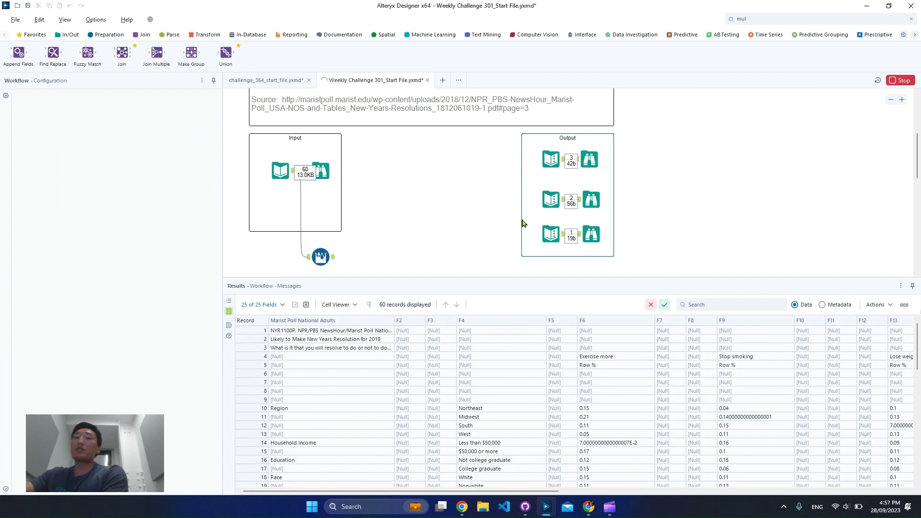
Review the Multi-Row Formula output's title rows 1 to 9 and the category labels in the first survey table
click(334, 256)
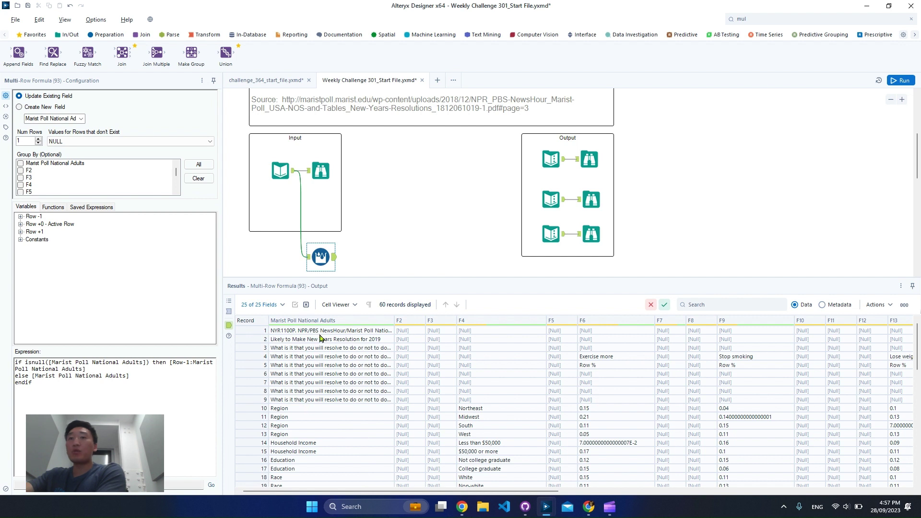
drag(308, 341, 315, 402)
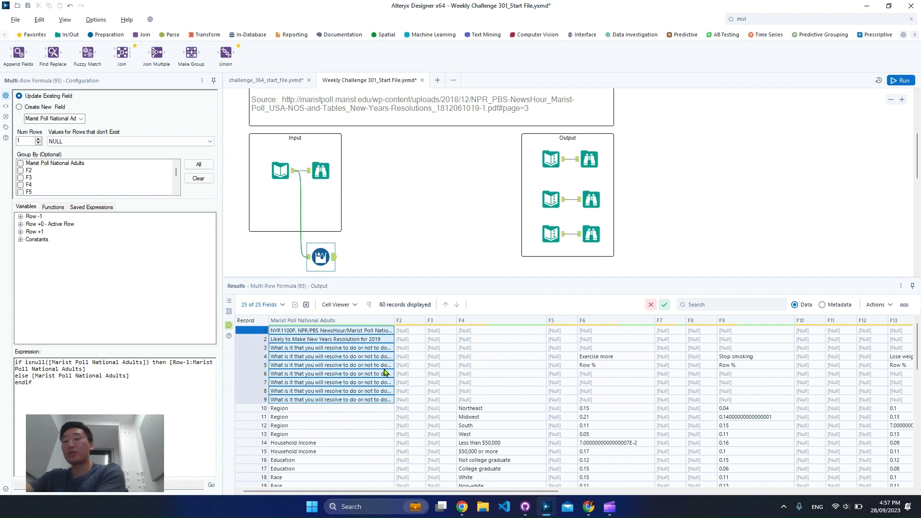
scroll(386, 375, down, 2)
drag(257, 377, 257, 450)
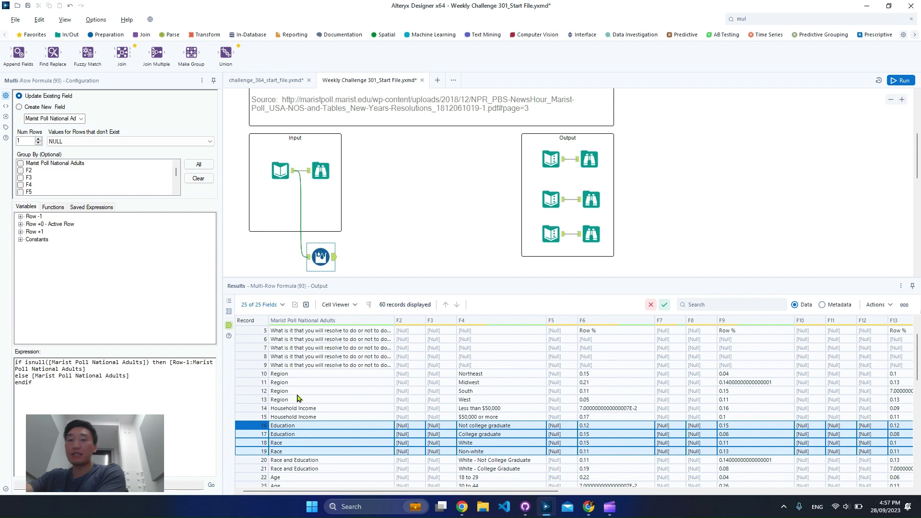
Review the output's remaining demographic groups, the second table's title rows 37 to 39 and its "Did you keep it?" rows
scroll(422, 403, down, 7)
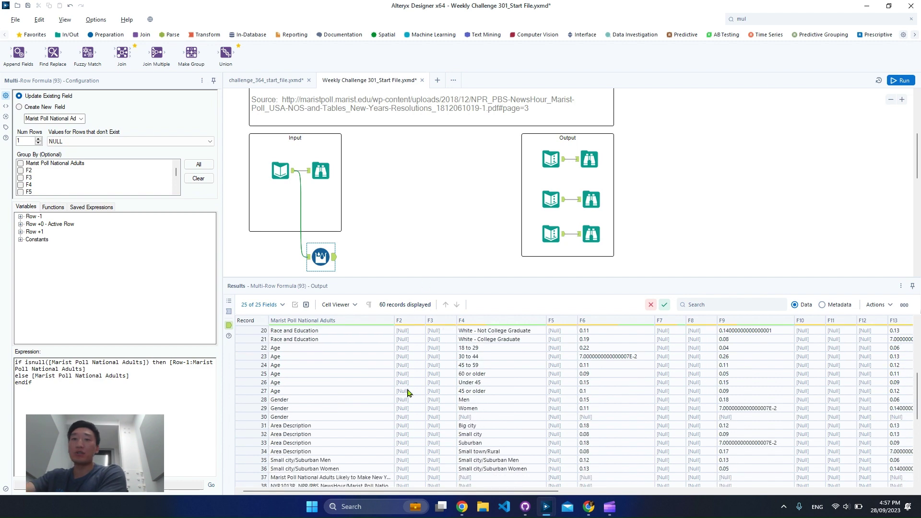
scroll(364, 402, down, 1)
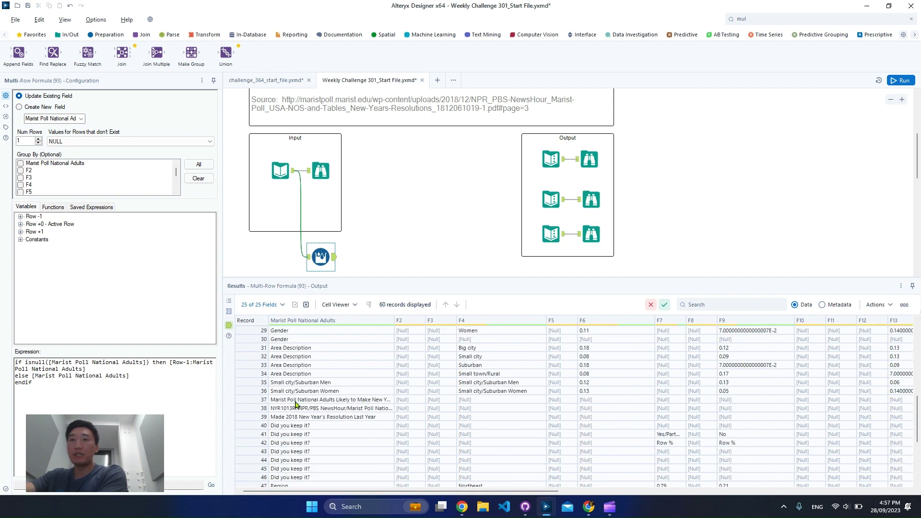
drag(330, 400, 344, 419)
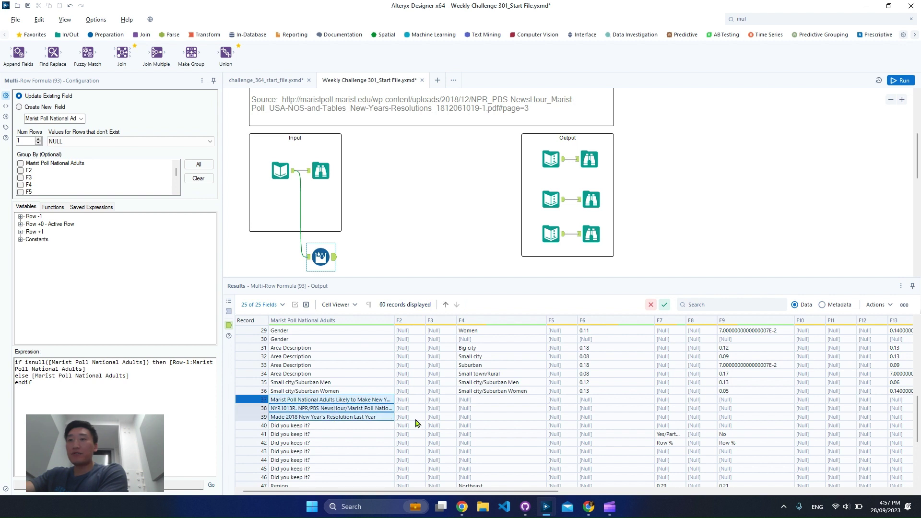
scroll(345, 426, down, 1)
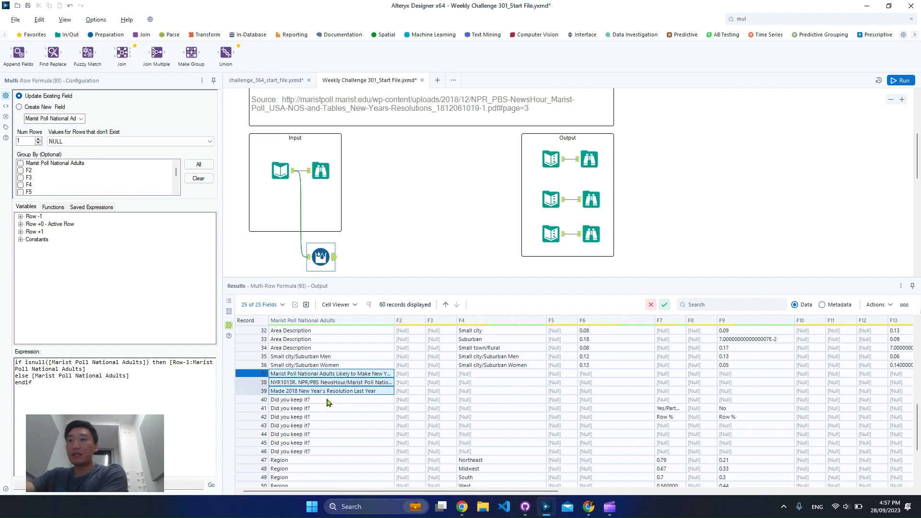
Review the second table's "Did you keep it?" rows 40 to 46 and its demographic rows from record 47 onward
drag(327, 402, 325, 455)
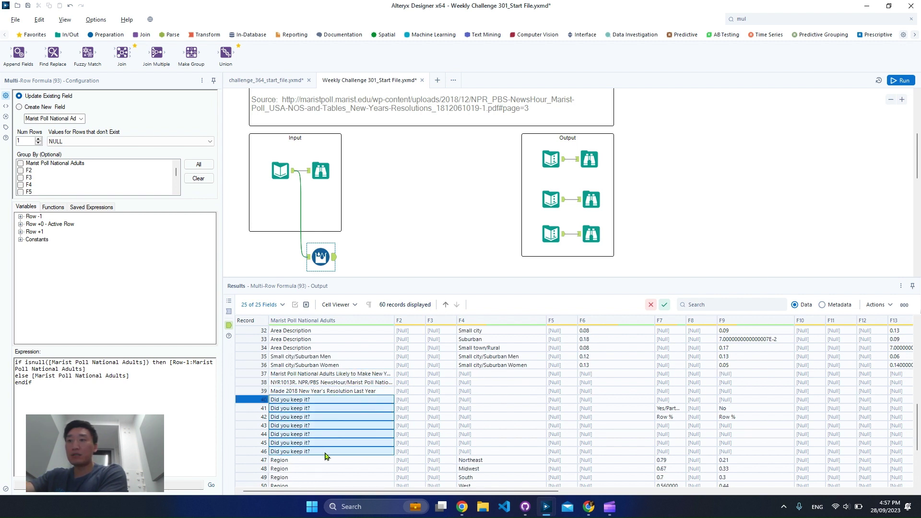
scroll(325, 456, down, 4)
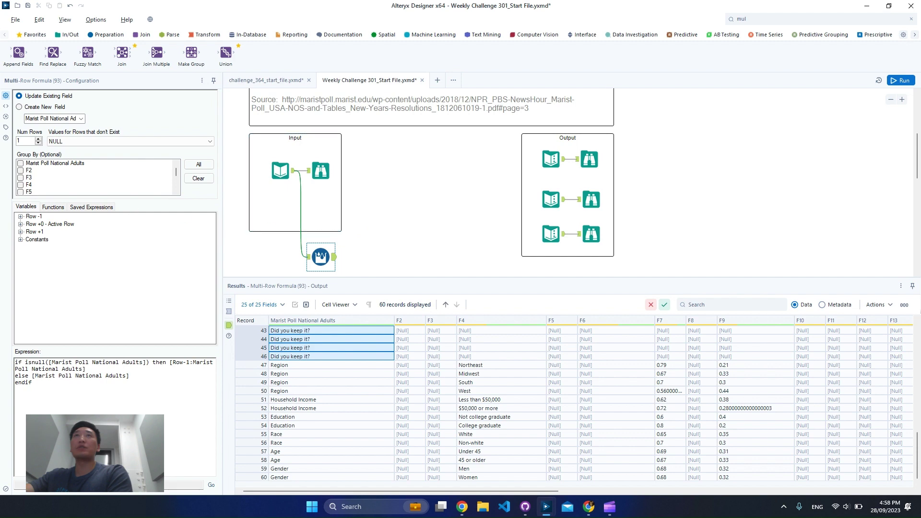
scroll(347, 387, up, 14)
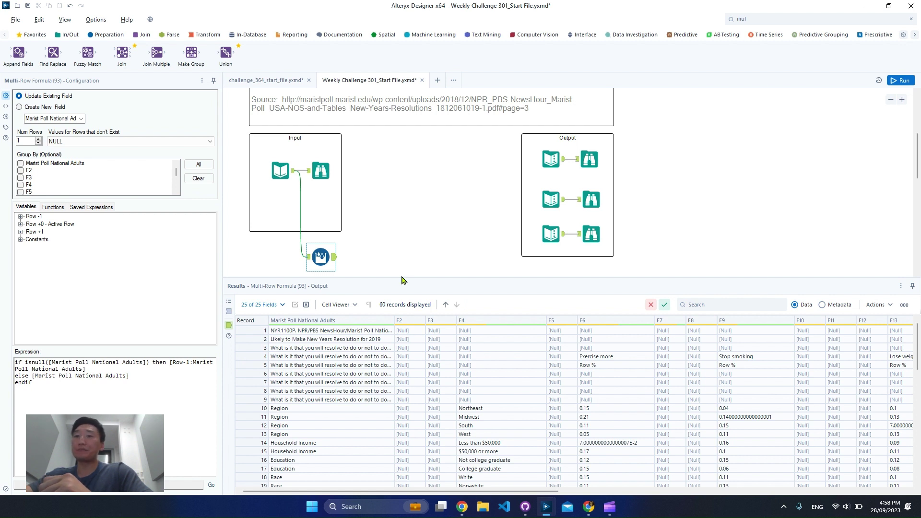
scroll(357, 394, down, 14)
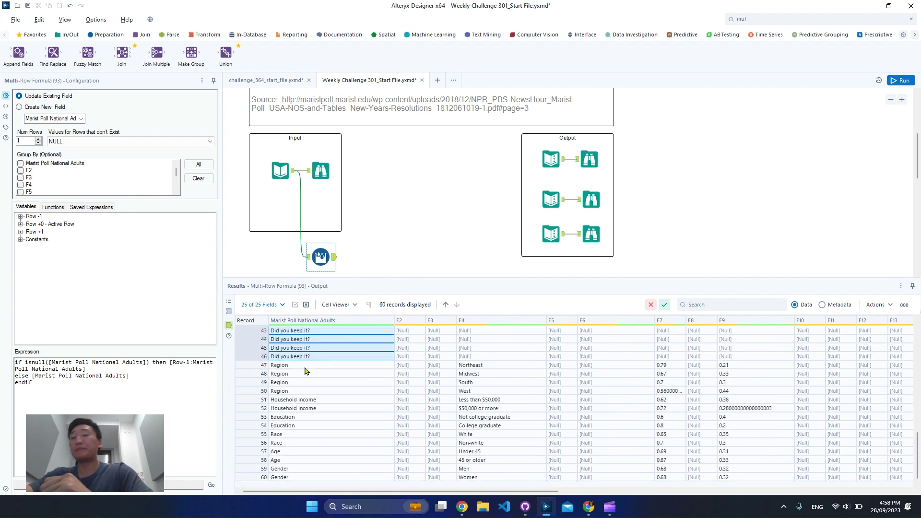
drag(306, 369, 316, 442)
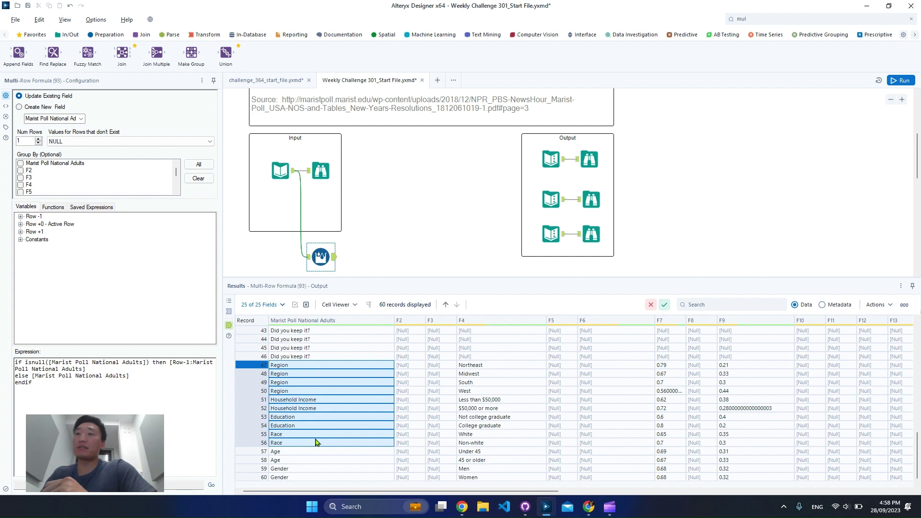
scroll(317, 427, up, 2)
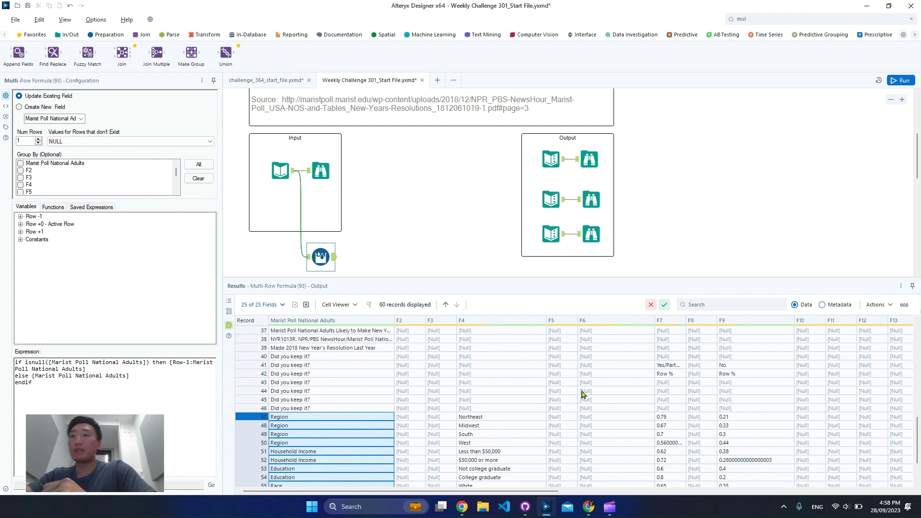
Compare the answer headings in record 41 of the second table with those in record 4 of the first table
click(680, 365)
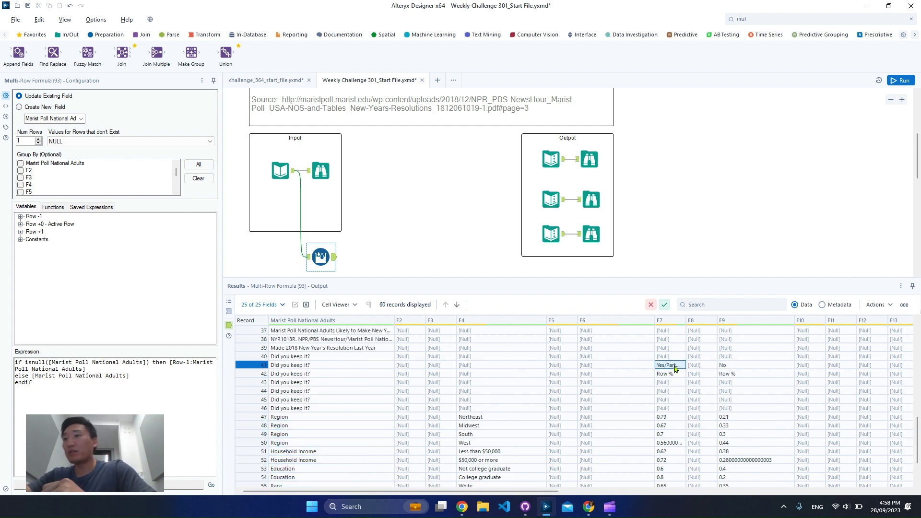
scroll(739, 378, up, 12)
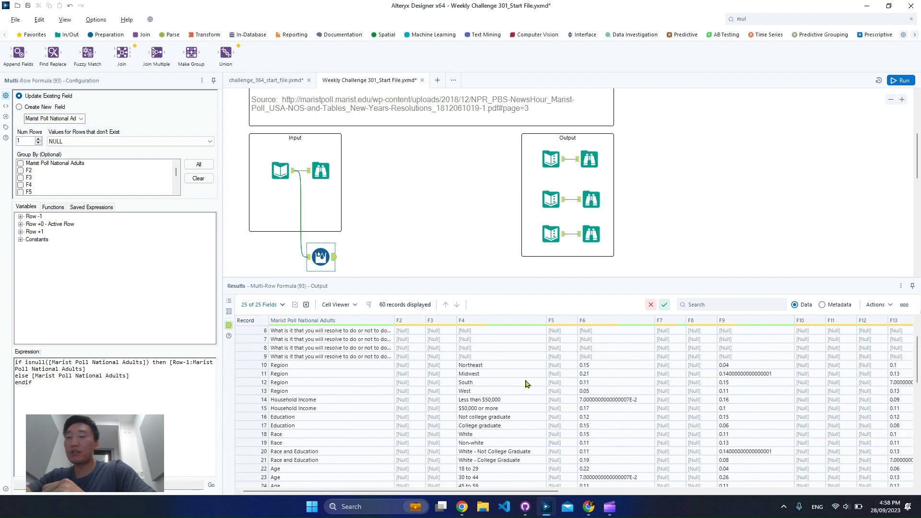
click(602, 360)
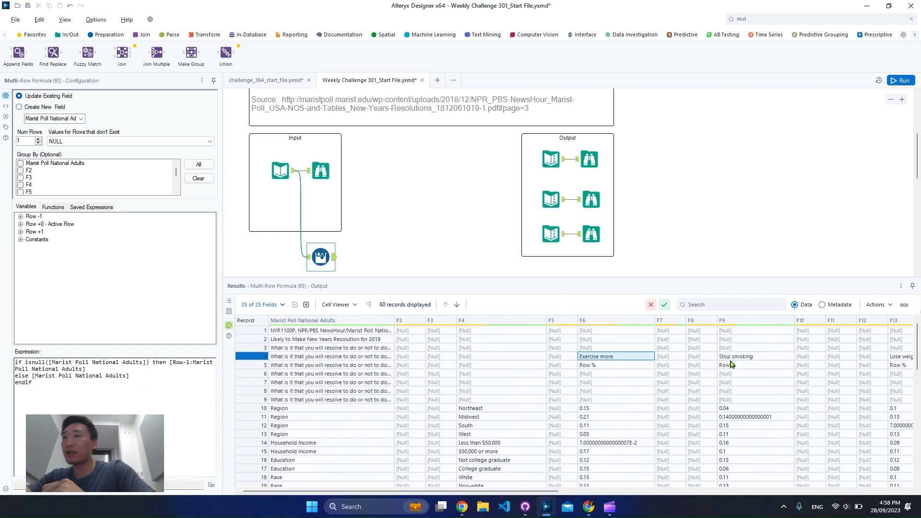
click(735, 360)
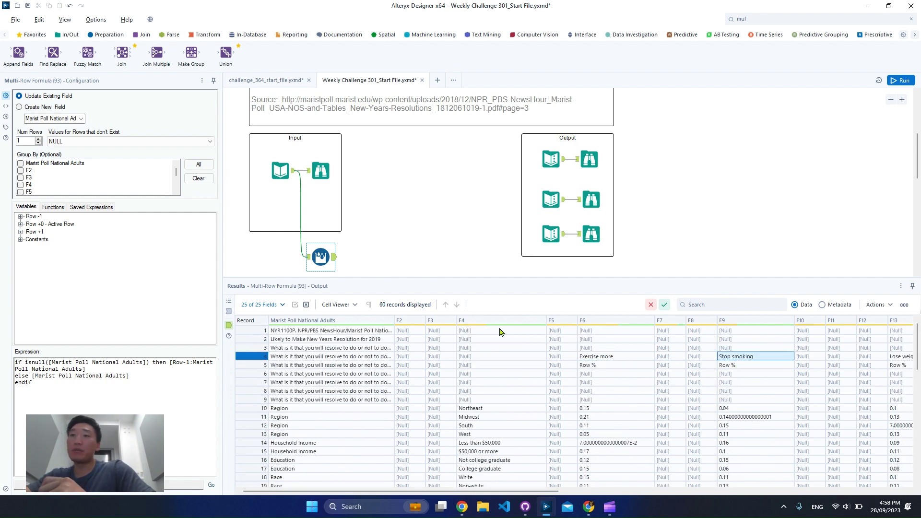
Find the Select Records tool and place it after the Multi-Row Formula, connected to its output
scroll(482, 198, down, 1)
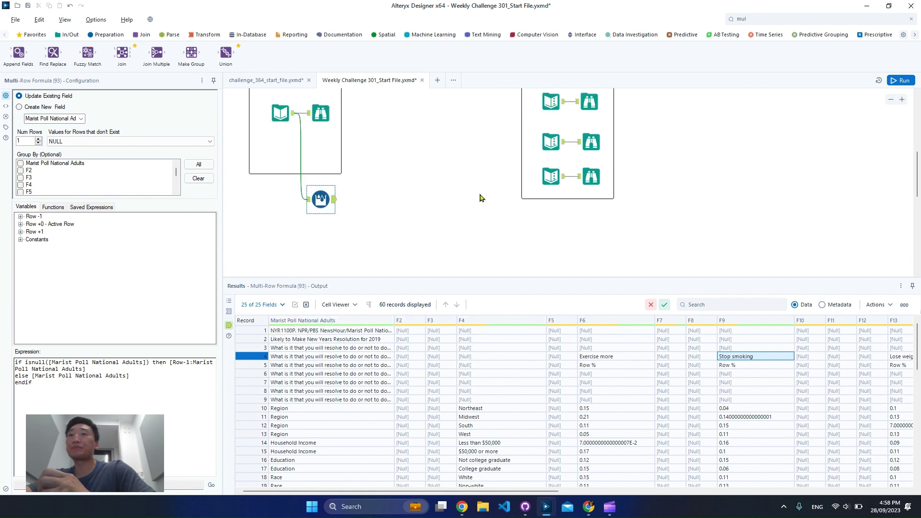
click(771, 20)
text(sl)
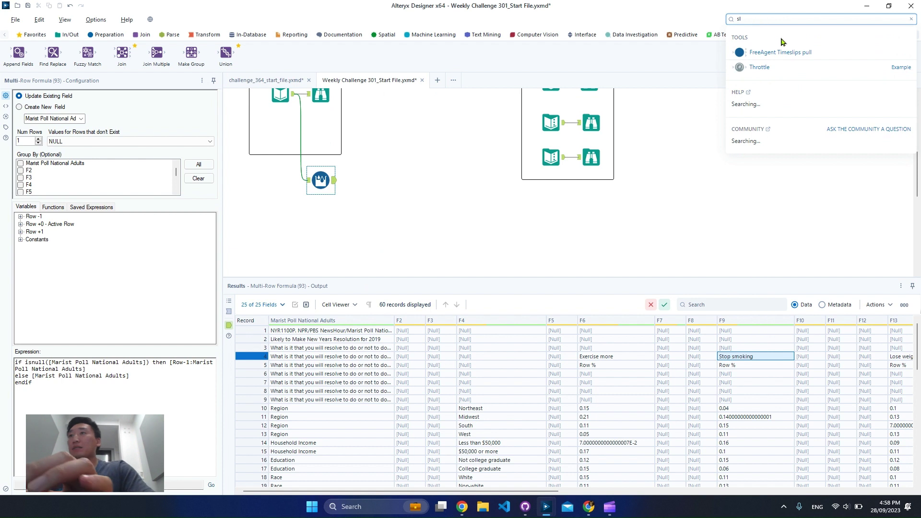
key(BackSpace)
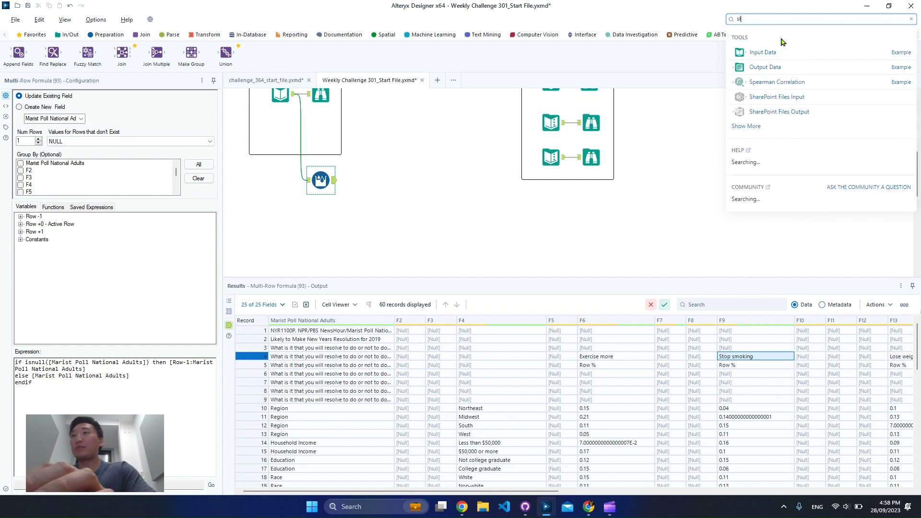
text(l)
key(BackSpace)
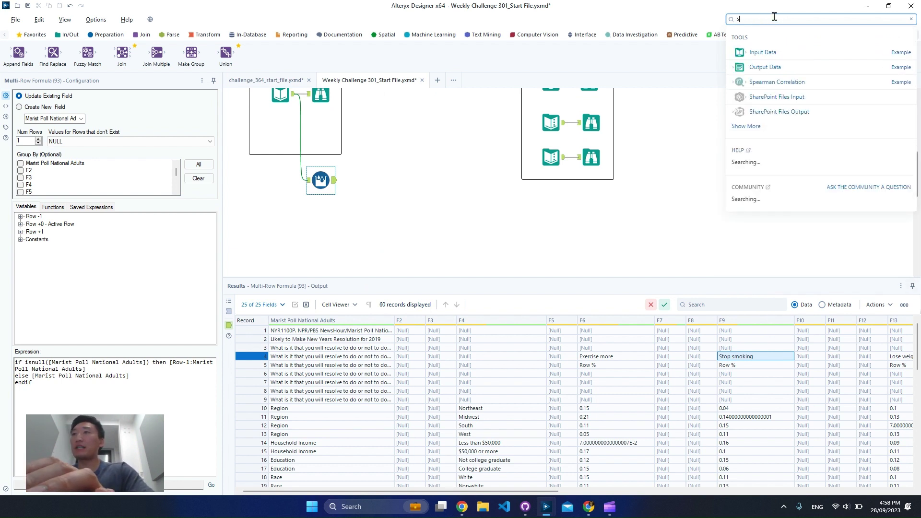
text(el)
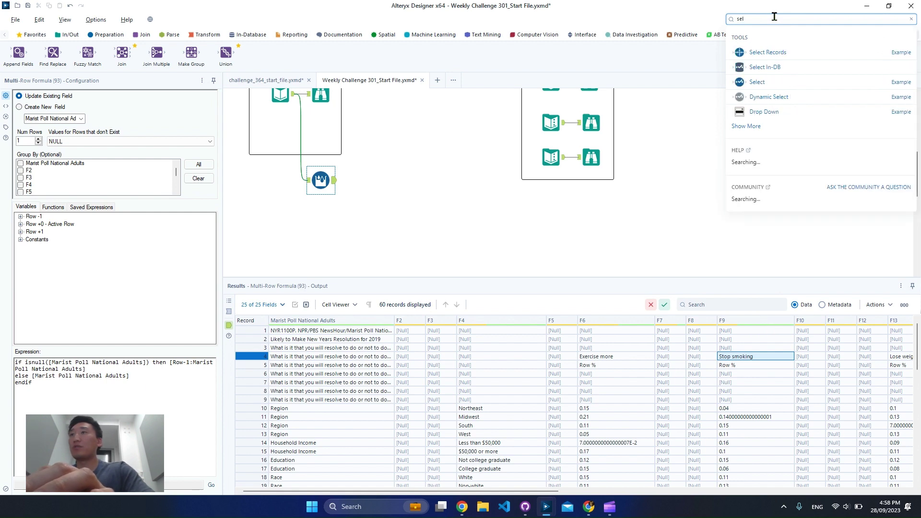
drag(372, 146, 379, 180)
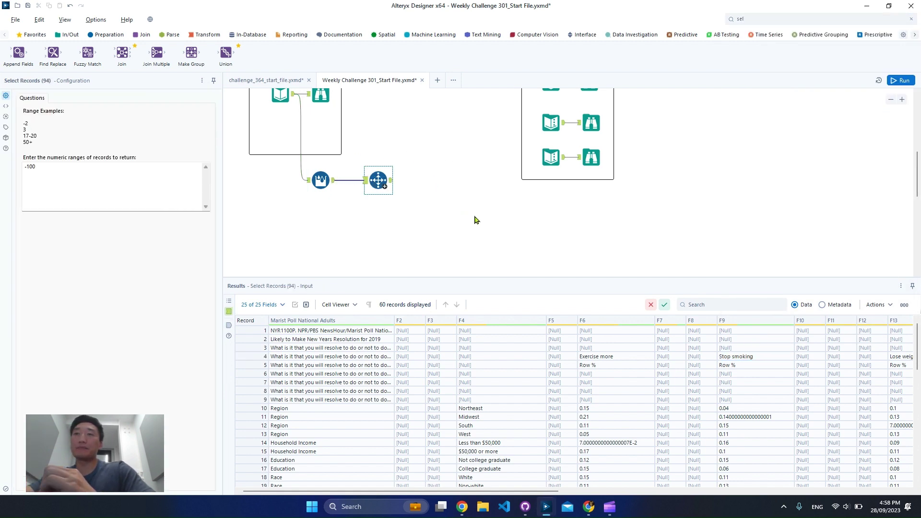
Check the expected first output, the Top 3 New Year's Resolutions list
scroll(598, 201, up, 1)
click(590, 140)
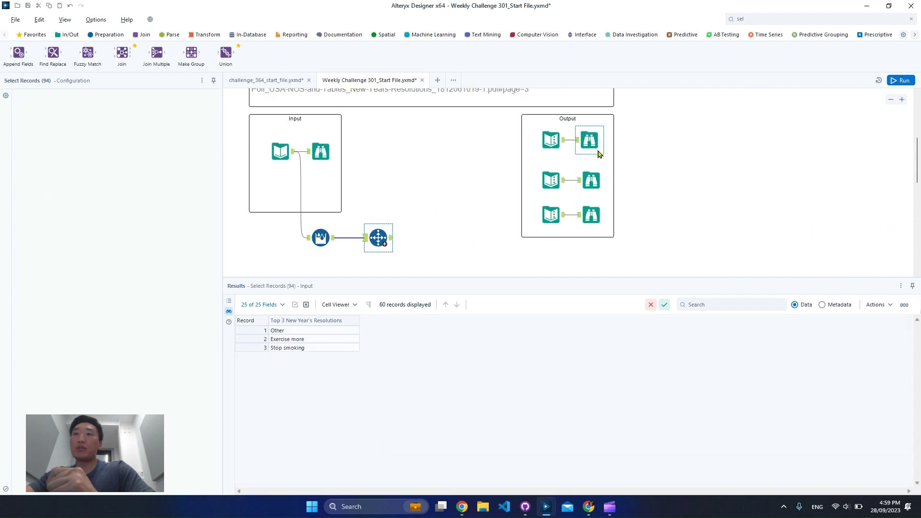
drag(342, 334, 364, 348)
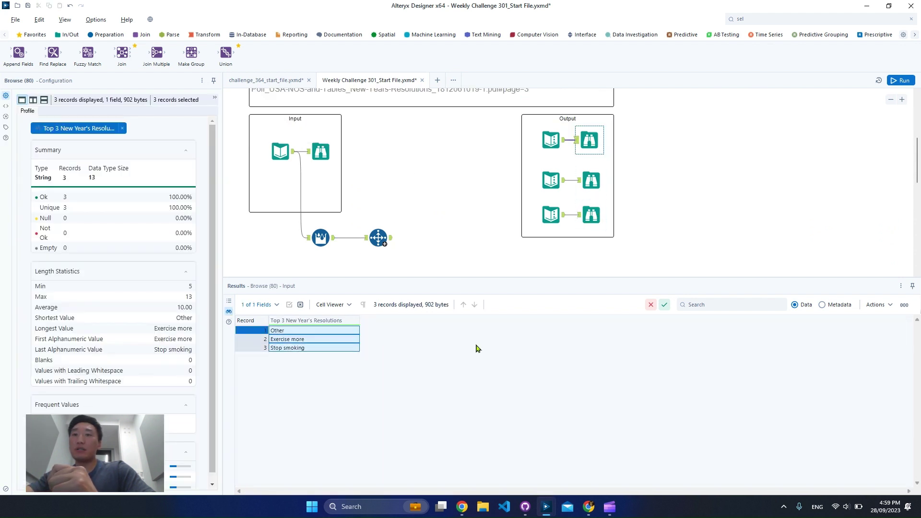
Examine the resolution headings in record 4 across fields F6 to F25 of the Select Records input
click(393, 245)
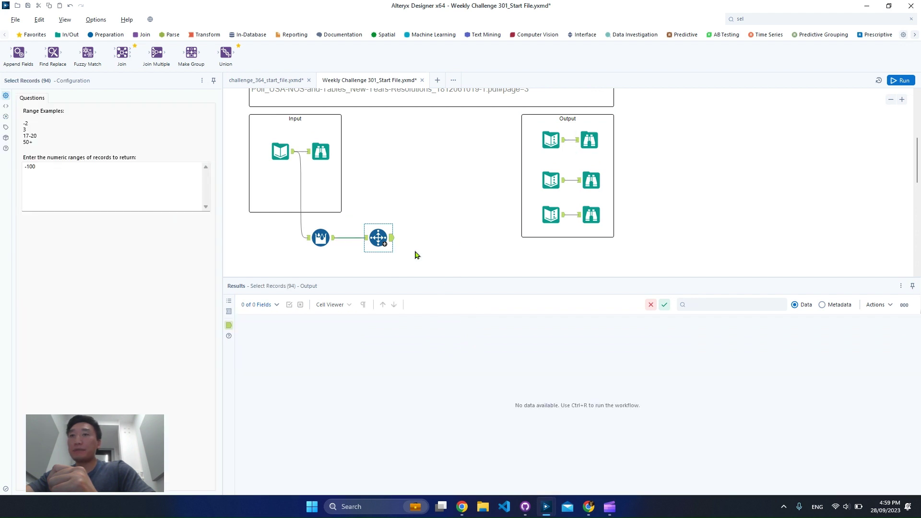
click(366, 238)
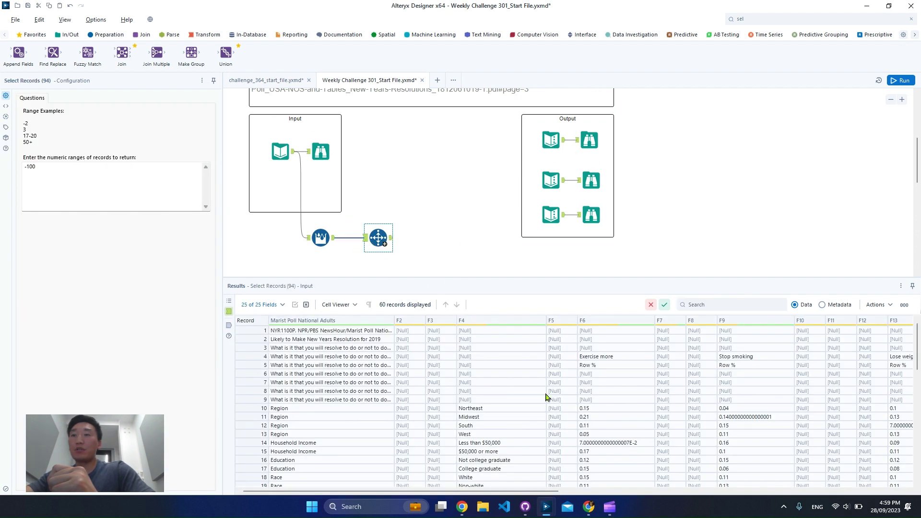
scroll(615, 384, right, 3)
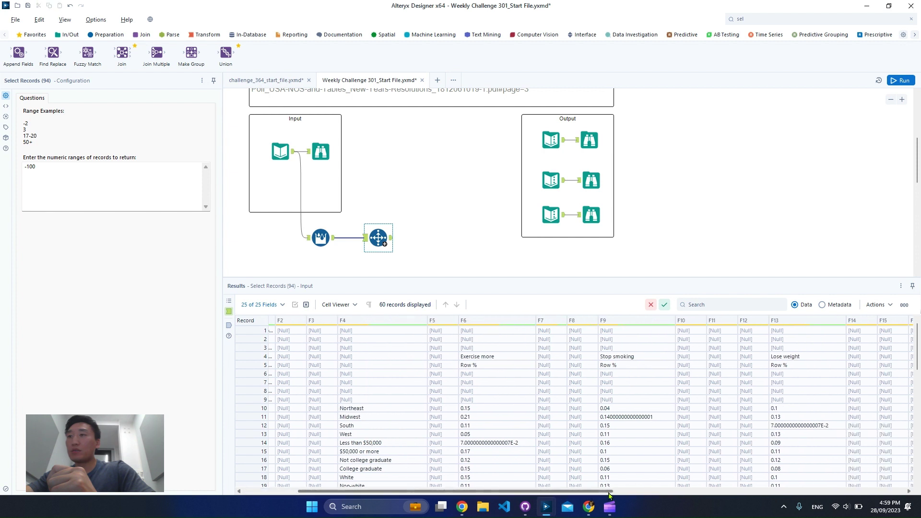
click(586, 357)
drag(582, 491, 854, 498)
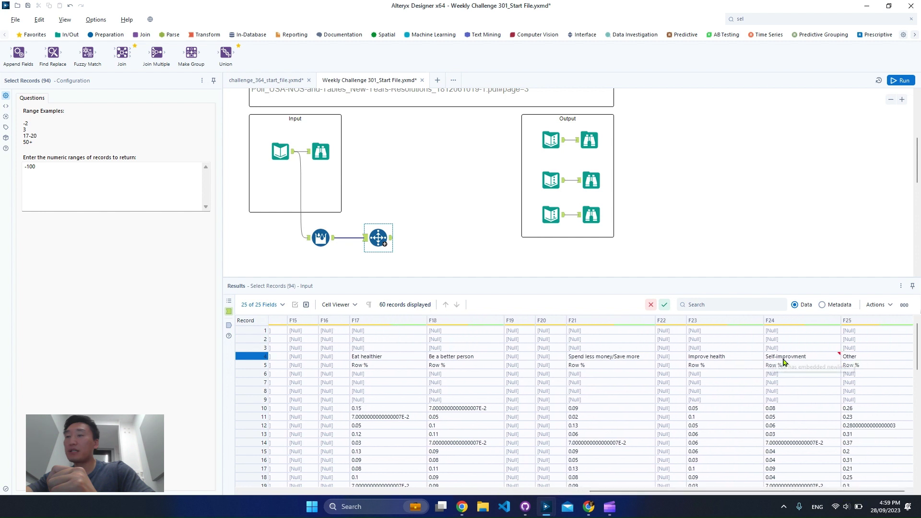
click(592, 141)
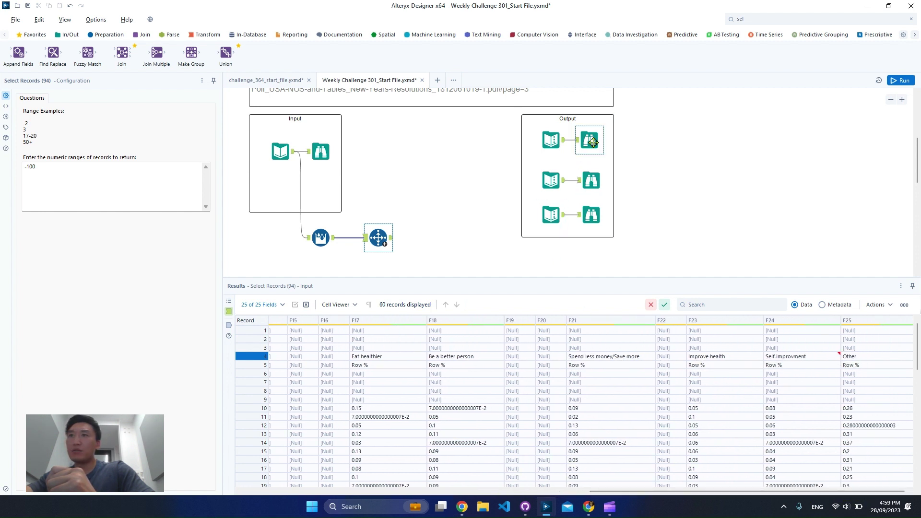
click(380, 238)
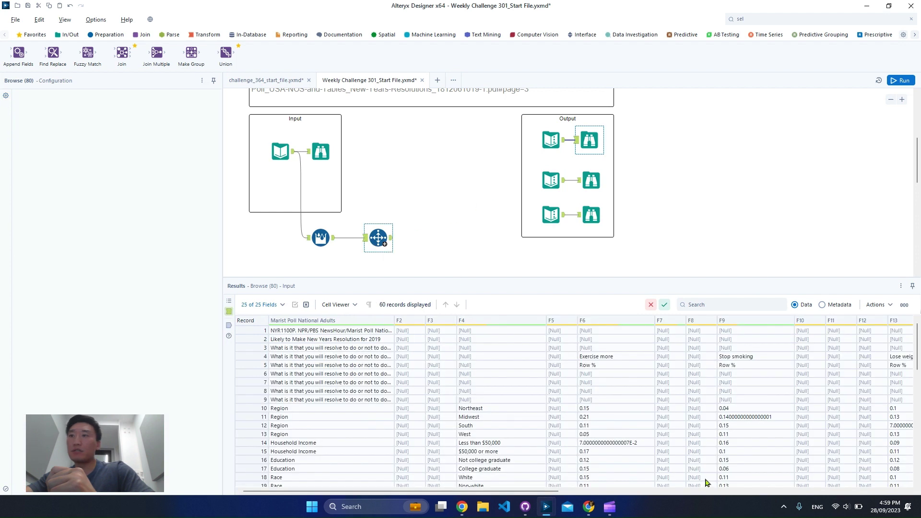
drag(547, 491, 639, 492)
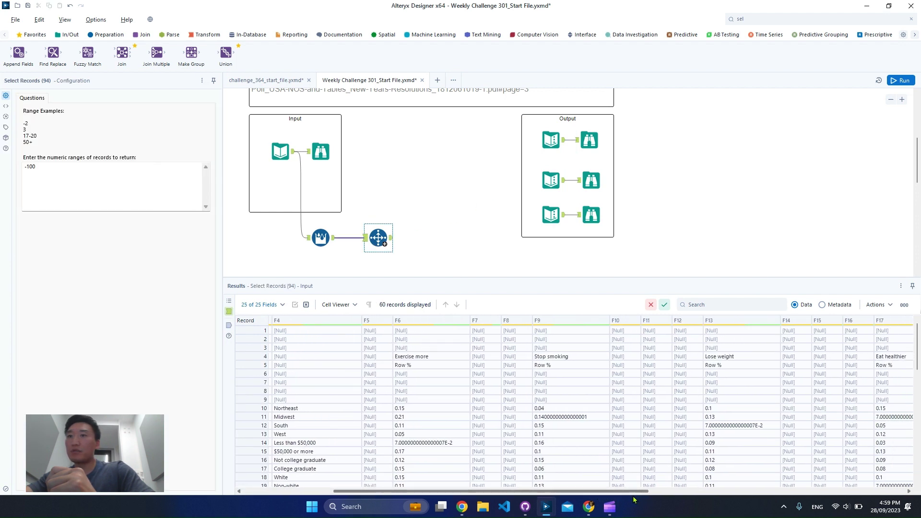
click(411, 359)
click(540, 357)
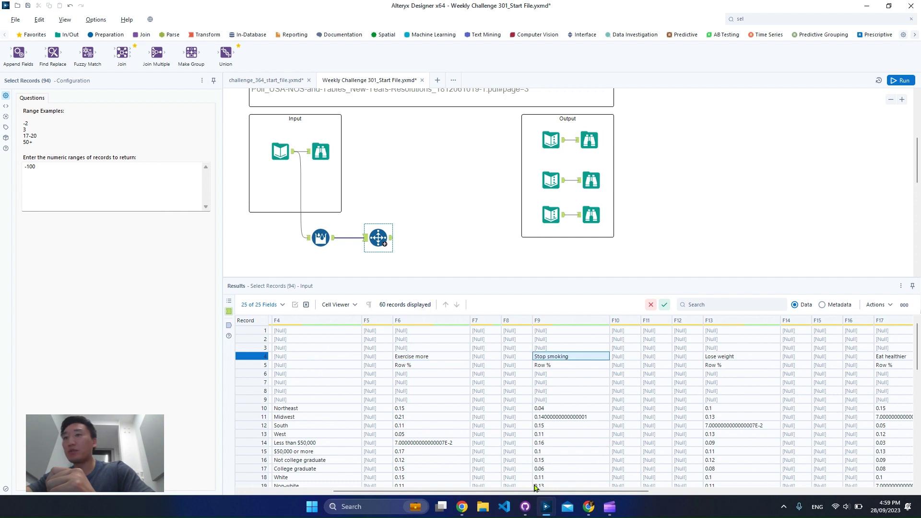
drag(467, 492, 377, 491)
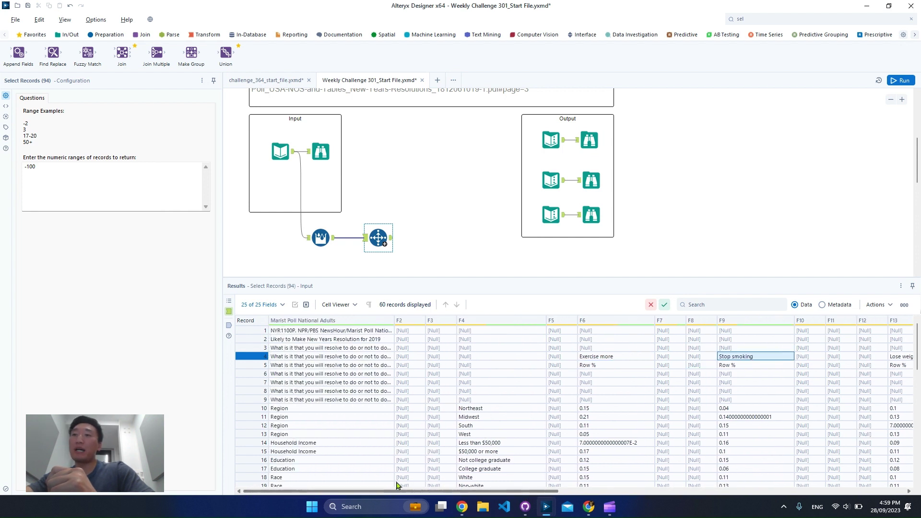
Replace the default range in Select Records with record 4, the resolution heading row
click(261, 356)
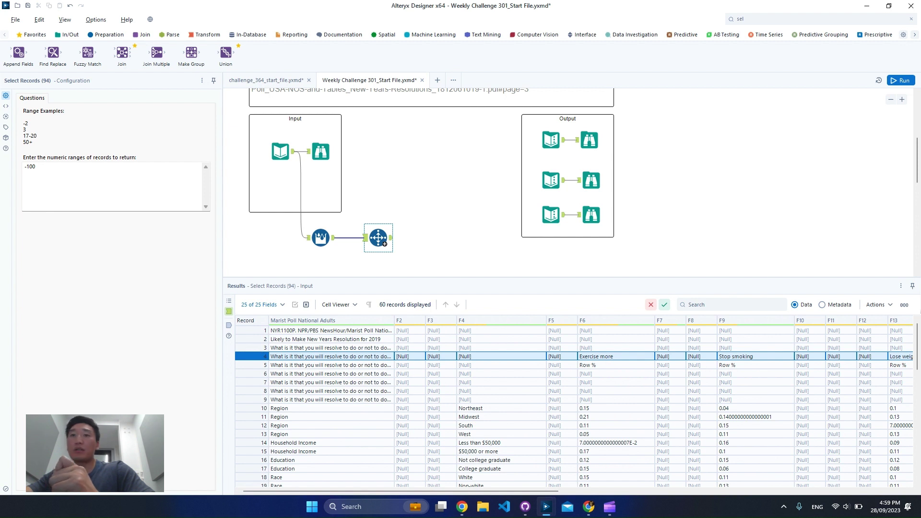
triple_click(67, 185)
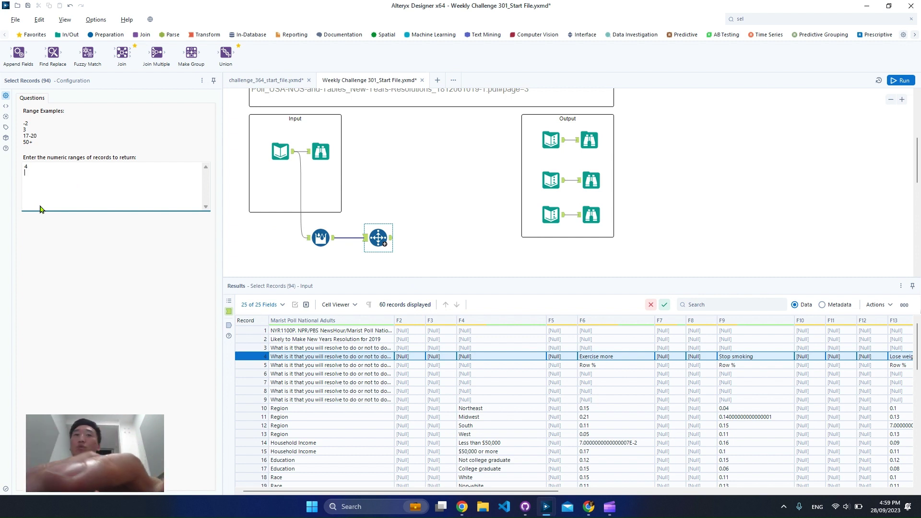
drag(18, 111, 53, 152)
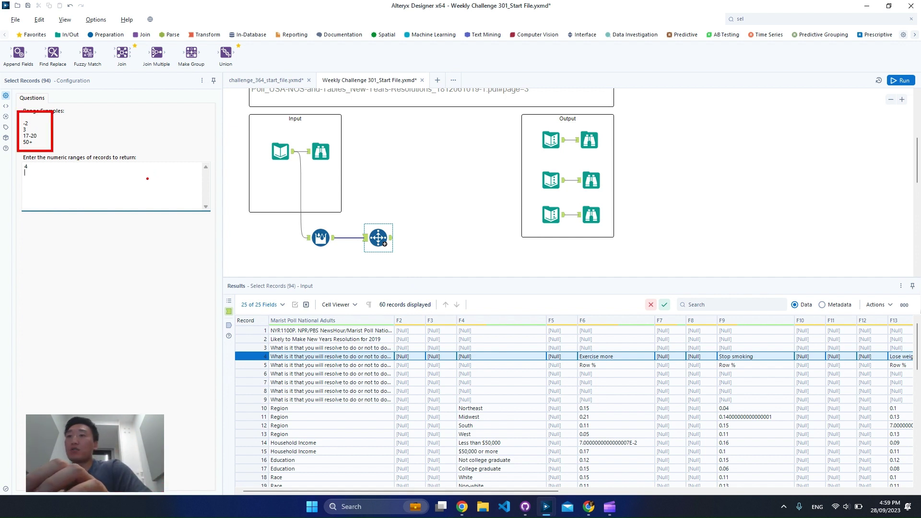
key(Escape)
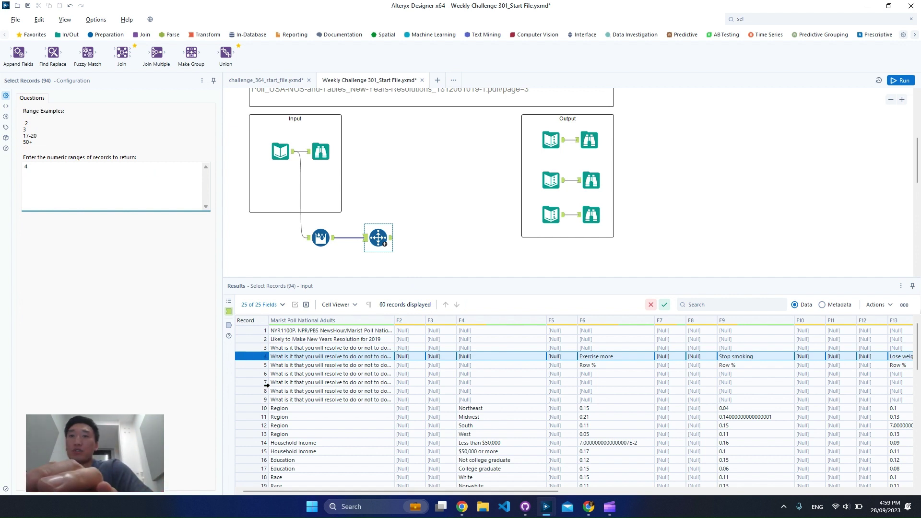
Locate the first table's first and last demographic rows and add the range 10-35 on a second line in Select Records
click(263, 407)
scroll(319, 406, down, 6)
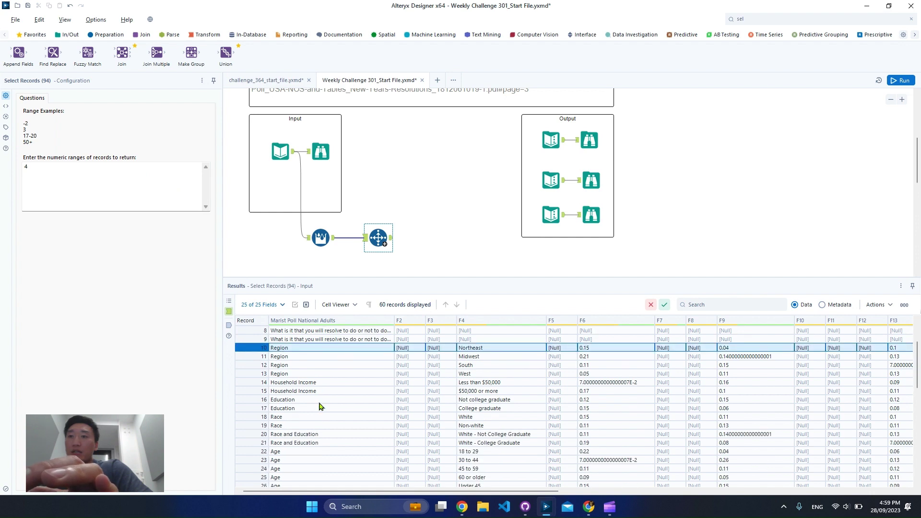
click(251, 467)
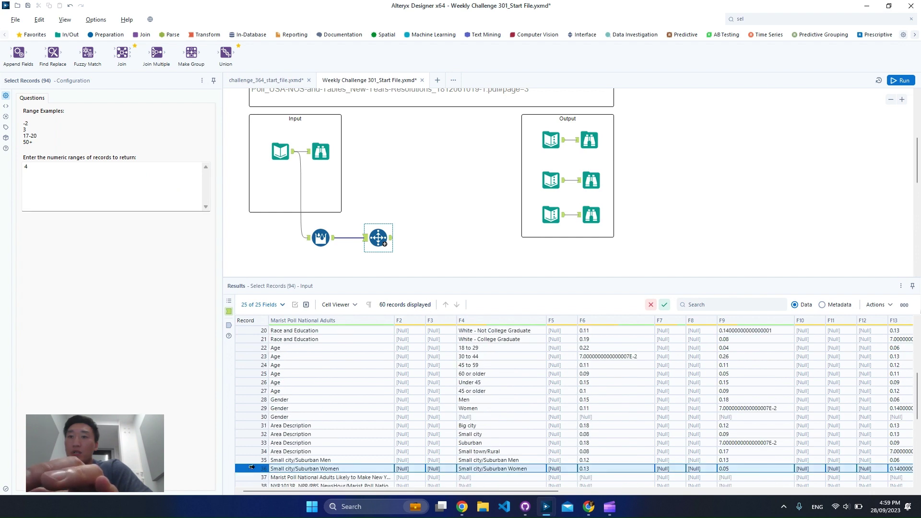
click(108, 201)
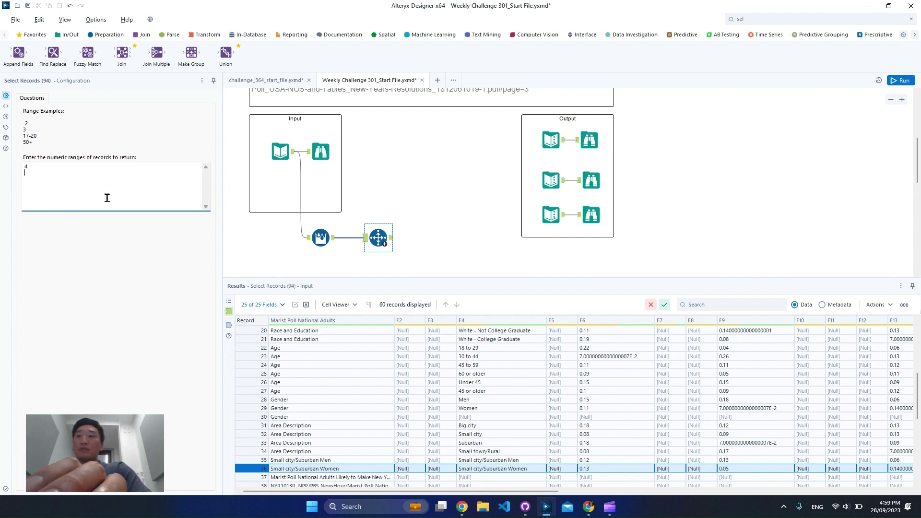
text(10-35)
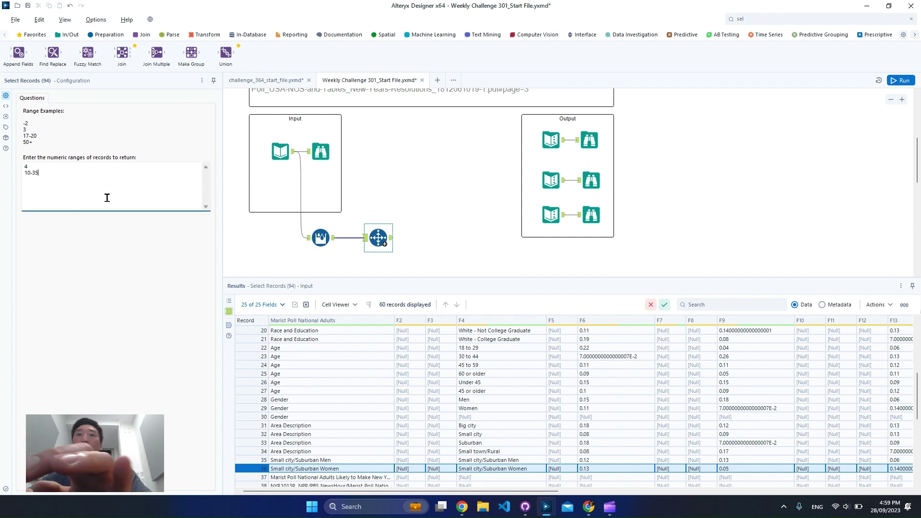
Correct the second range in Select Records to 10-36 and run the workflow
key(BackSpace)
text(6)
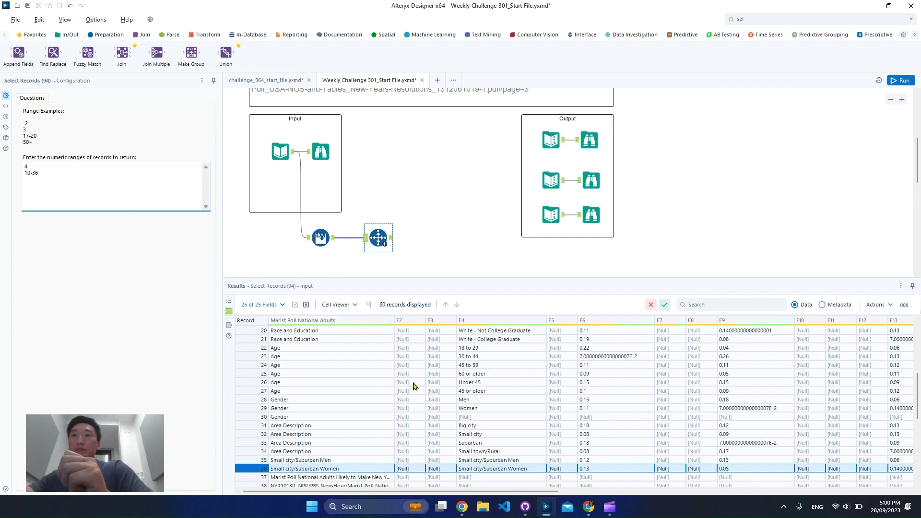
scroll(415, 385, down, 4)
click(902, 80)
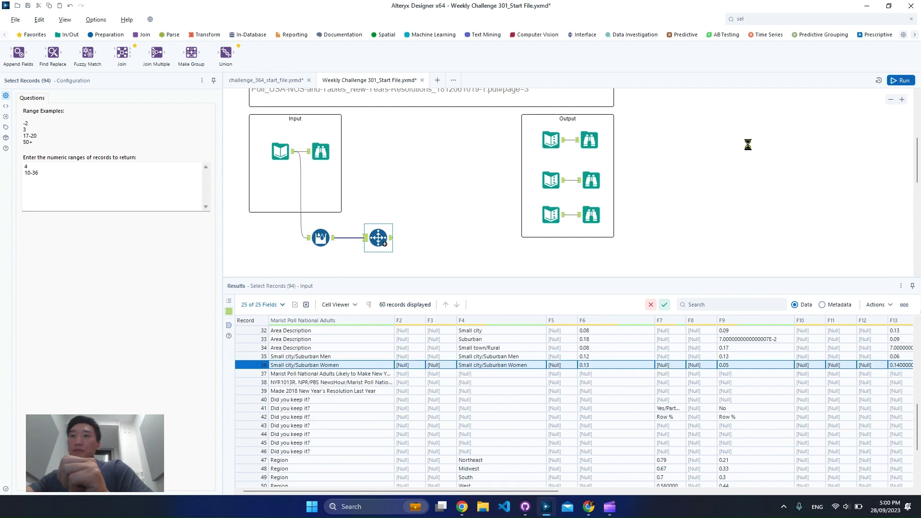
Review the Select Records output from the resolution heading row down to the last demographic row
click(390, 241)
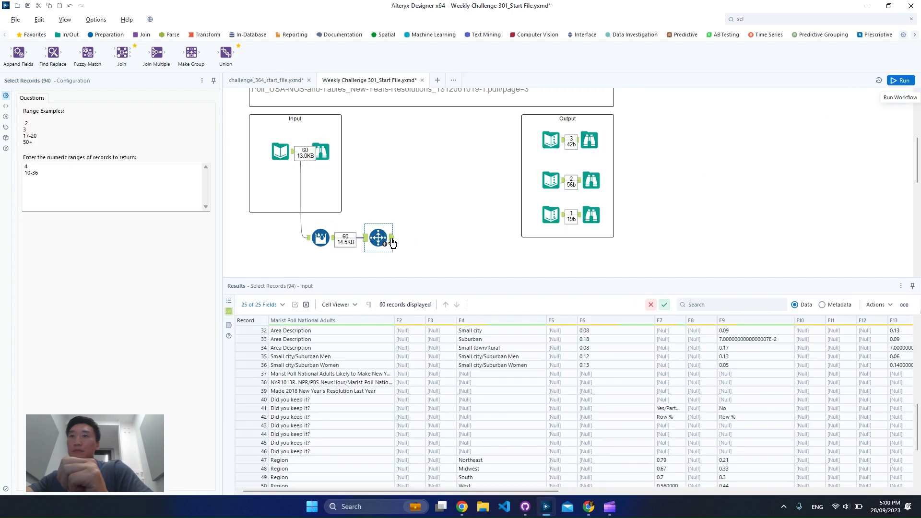
scroll(549, 412, up, 4)
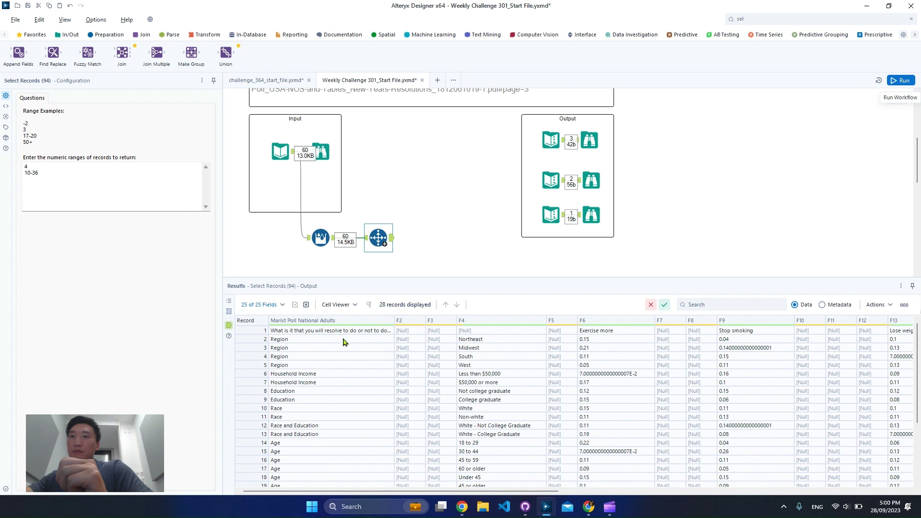
click(287, 333)
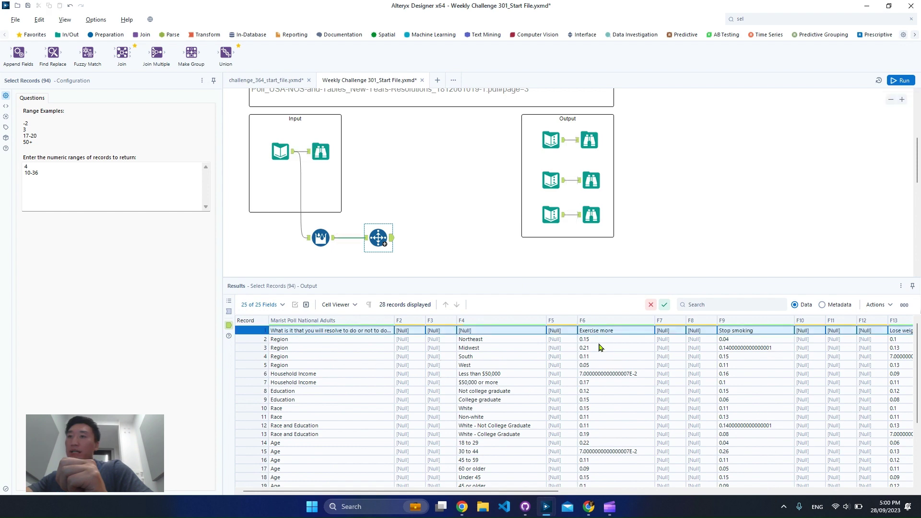
scroll(576, 360, down, 4)
scroll(531, 383, up, 1)
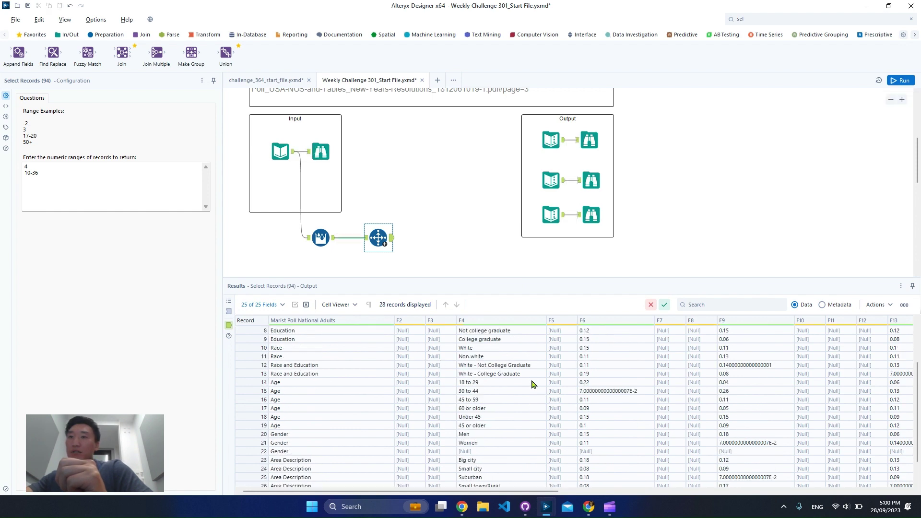
scroll(530, 383, down, 1)
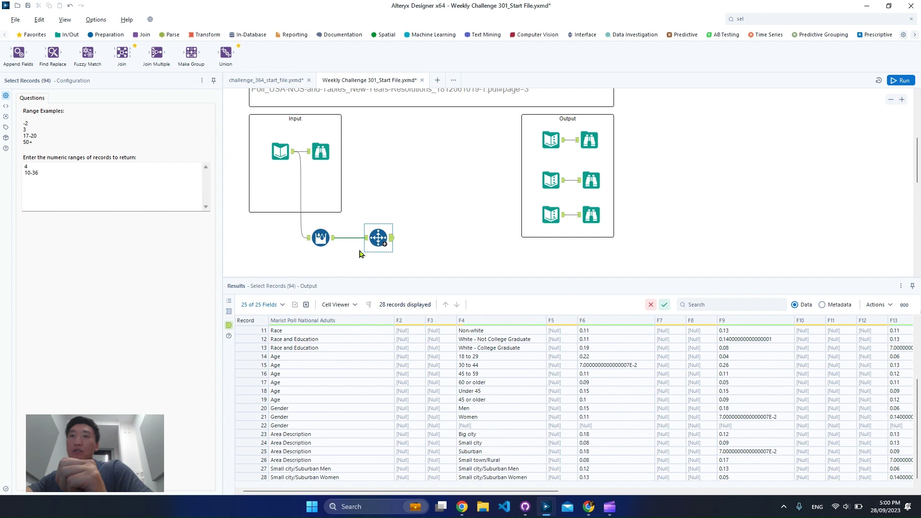
scroll(576, 274, down, 1)
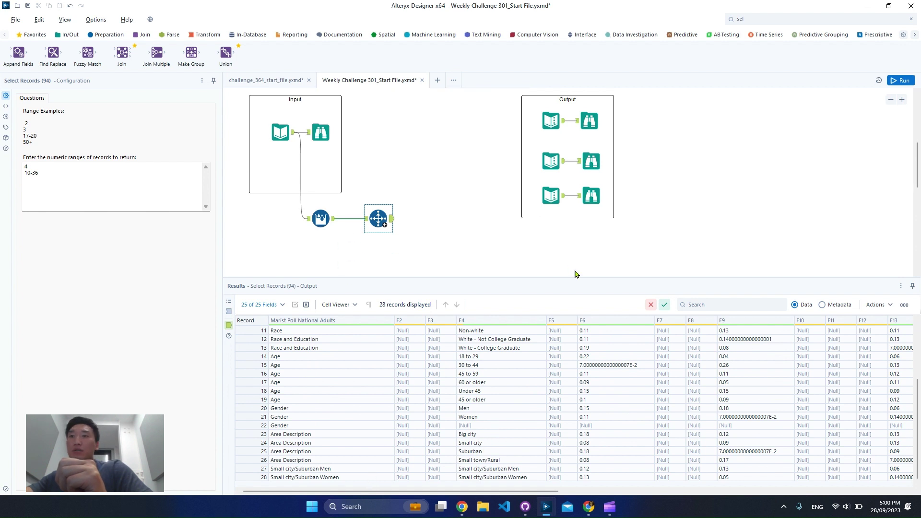
Examine the second table in the Select Records input, from the "Did you keep it?" rows to the final Gender rows
click(366, 219)
scroll(482, 424, down, 10)
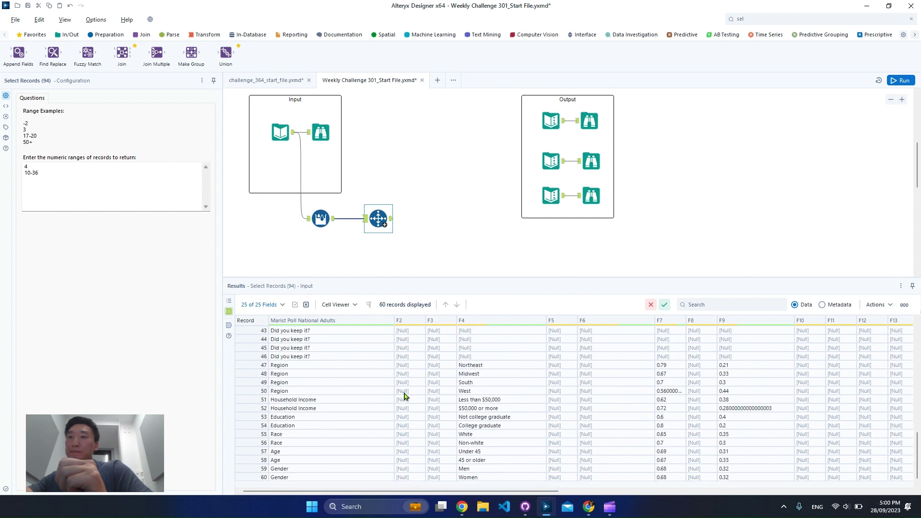
scroll(299, 373, up, 1)
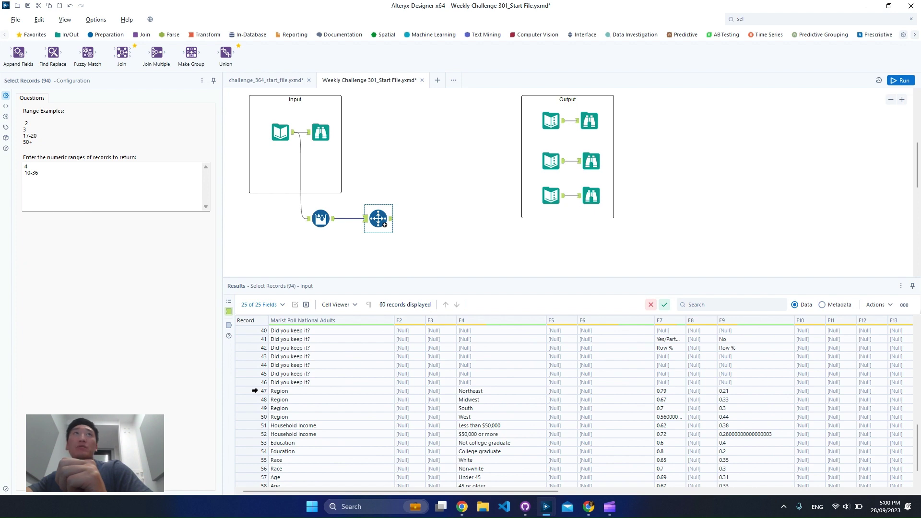
scroll(460, 399, up, 8)
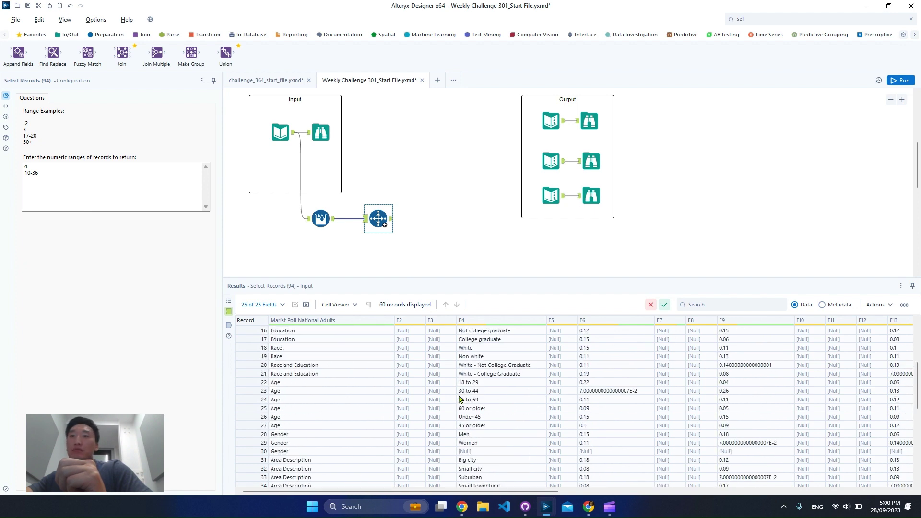
scroll(460, 399, down, 3)
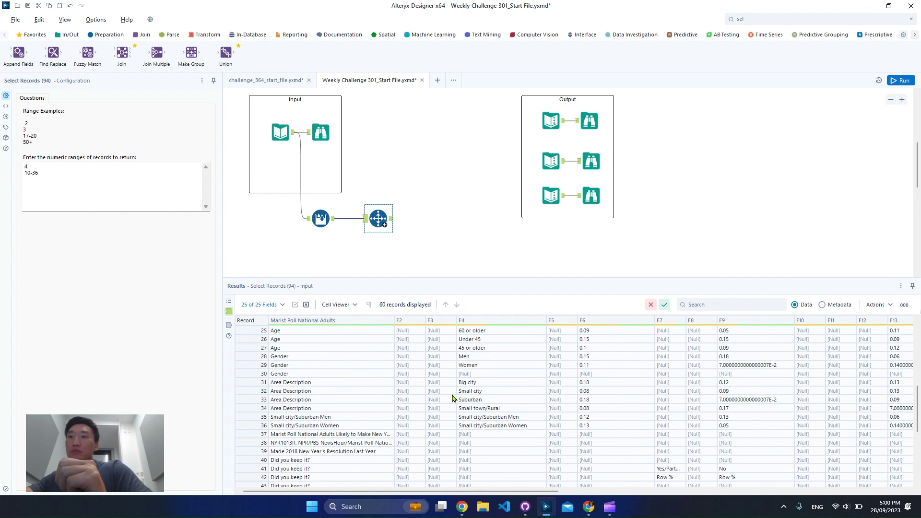
click(260, 460)
scroll(397, 385, up, 1)
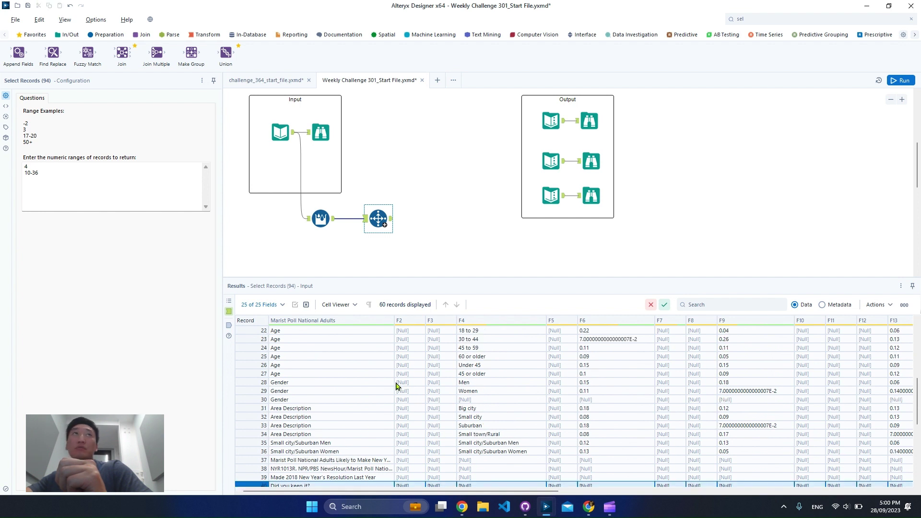
Recheck the first table's heading and demographic rows in the Select Records input, including the Gender rows up to record 30
scroll(396, 385, up, 4)
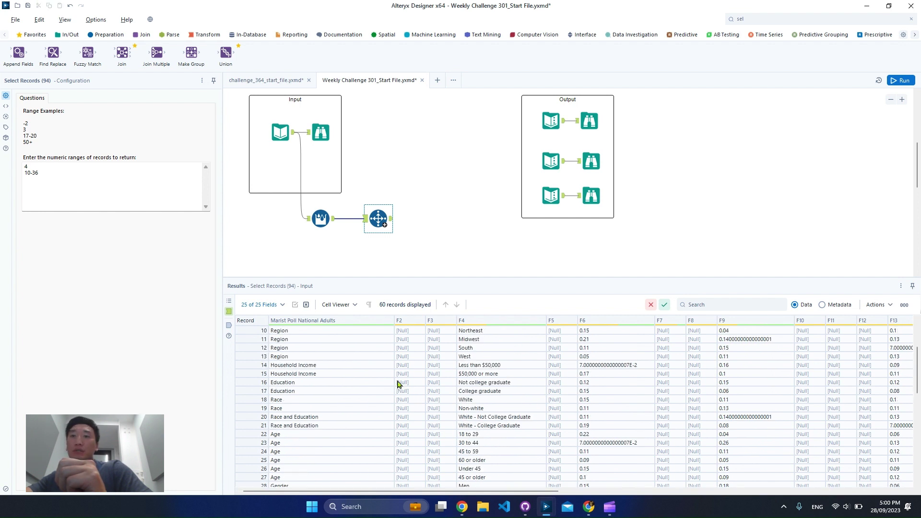
scroll(328, 409, up, 3)
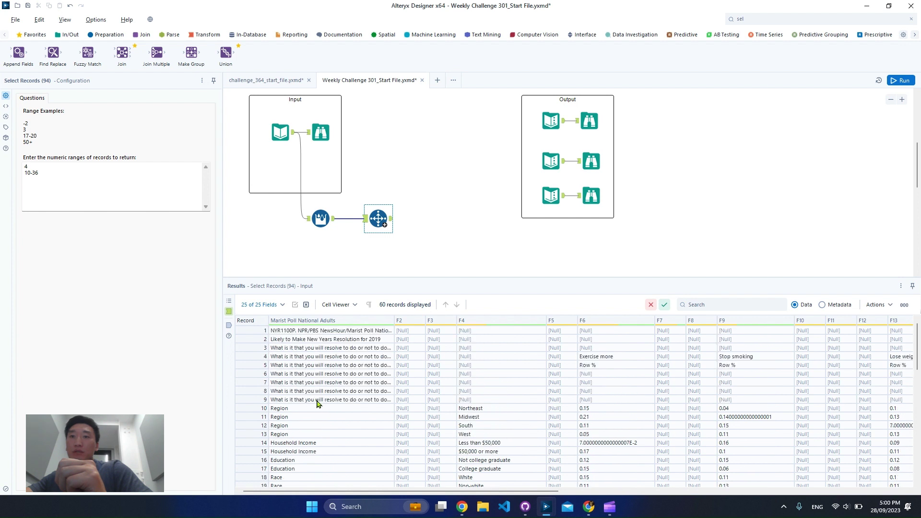
click(329, 400)
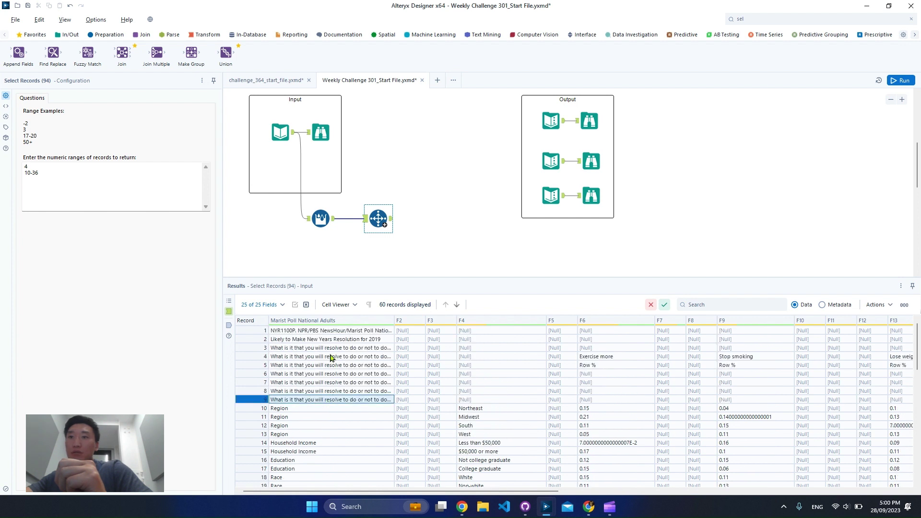
click(271, 360)
scroll(343, 398, down, 3)
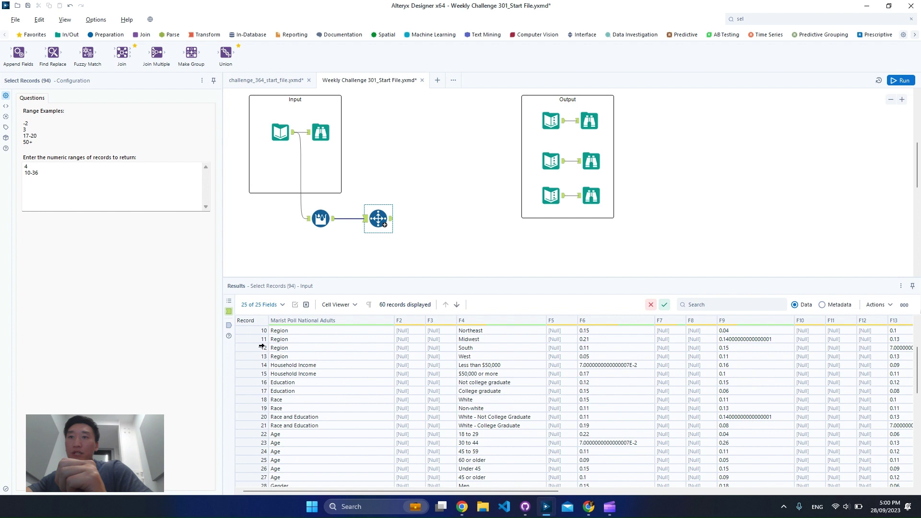
scroll(262, 346, up, 3)
scroll(268, 363, down, 5)
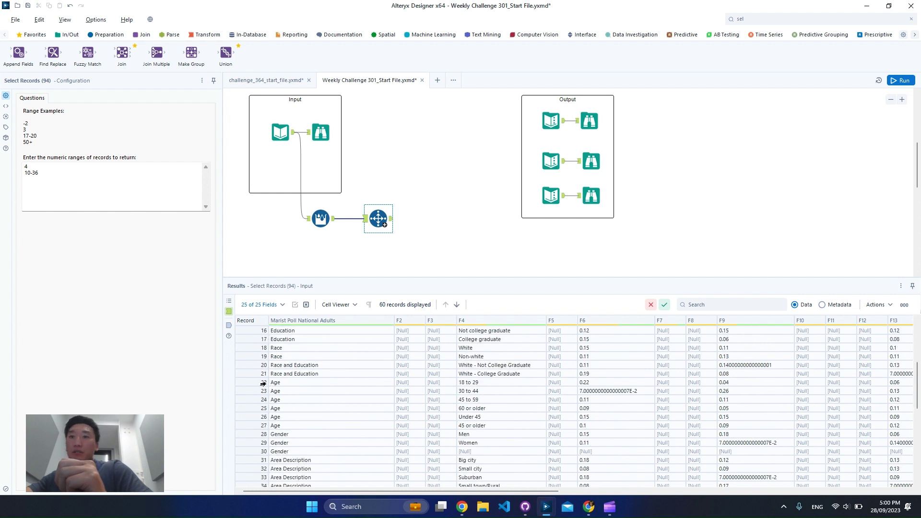
click(252, 443)
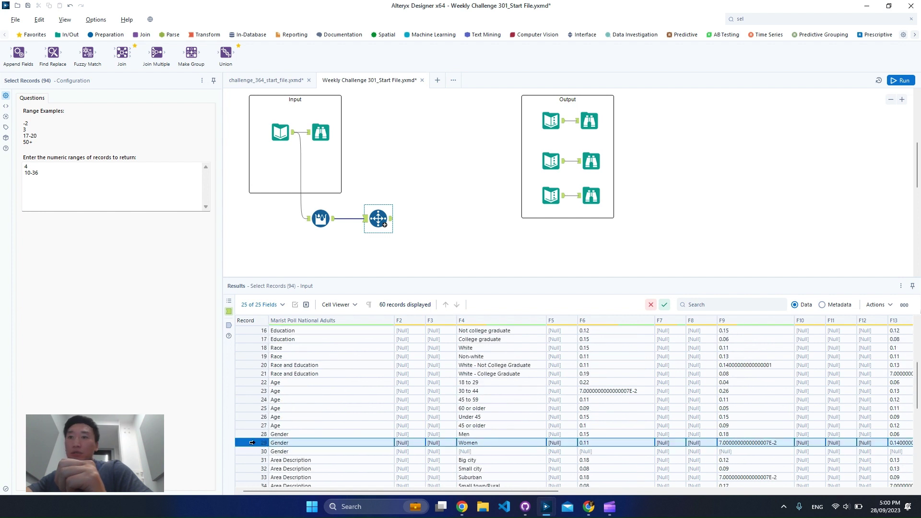
click(253, 450)
scroll(425, 436, down, 3)
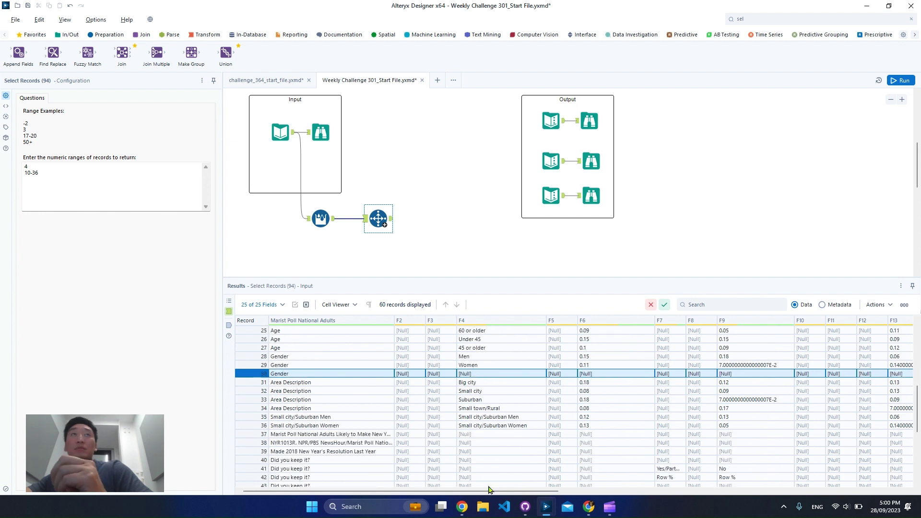
drag(457, 494, 369, 475)
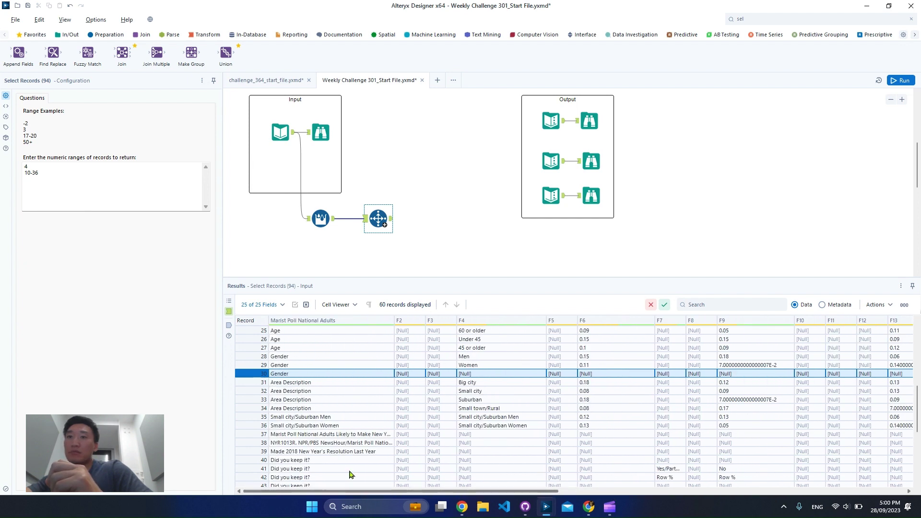
Split the demographic range in Select Records into 10-30 and 31-36 on separate lines, and run the workflow
click(58, 176)
key(BackSpace)
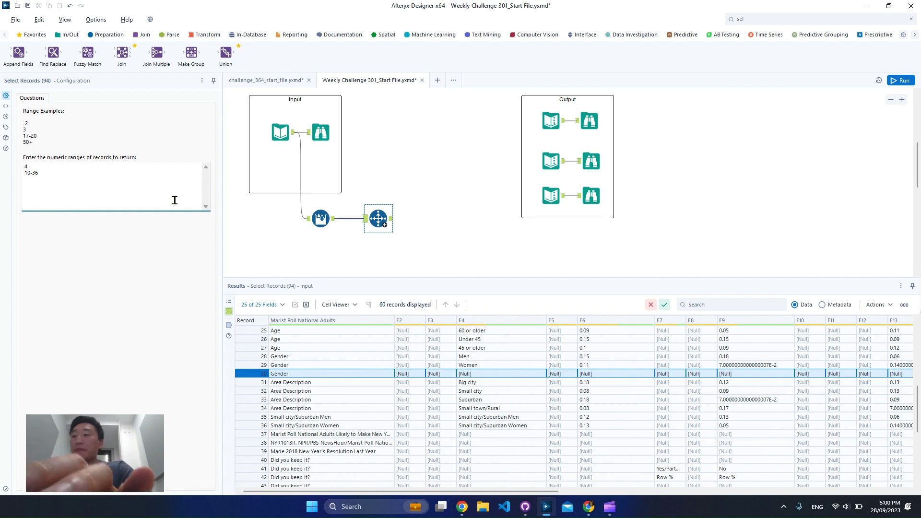
key(BackSpace)
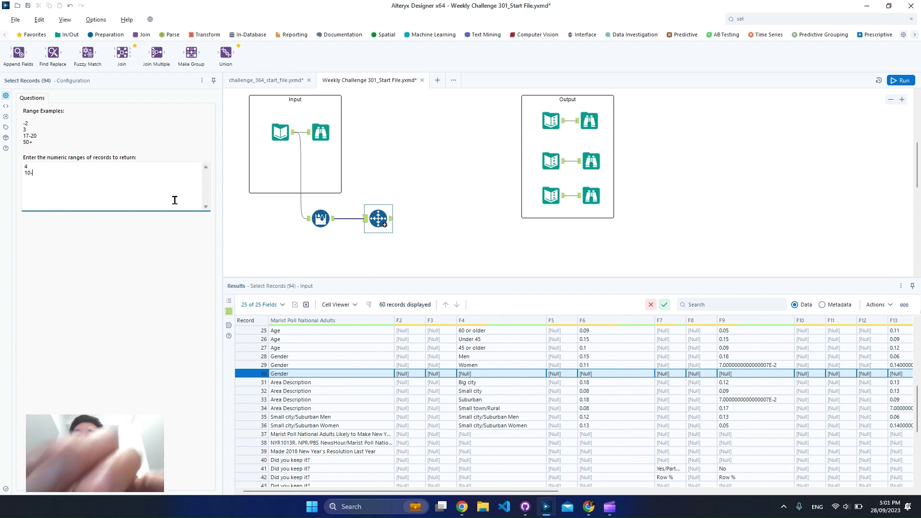
text(30)
key(Return)
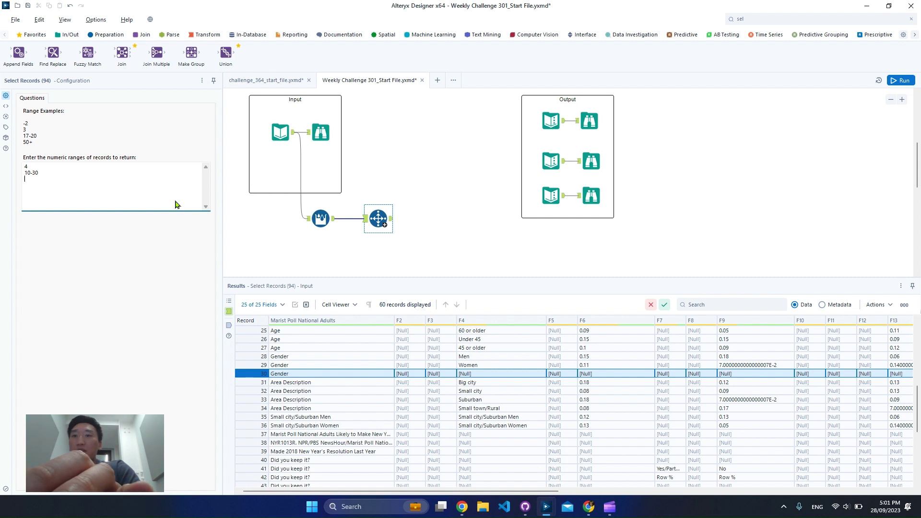
text(31-36)
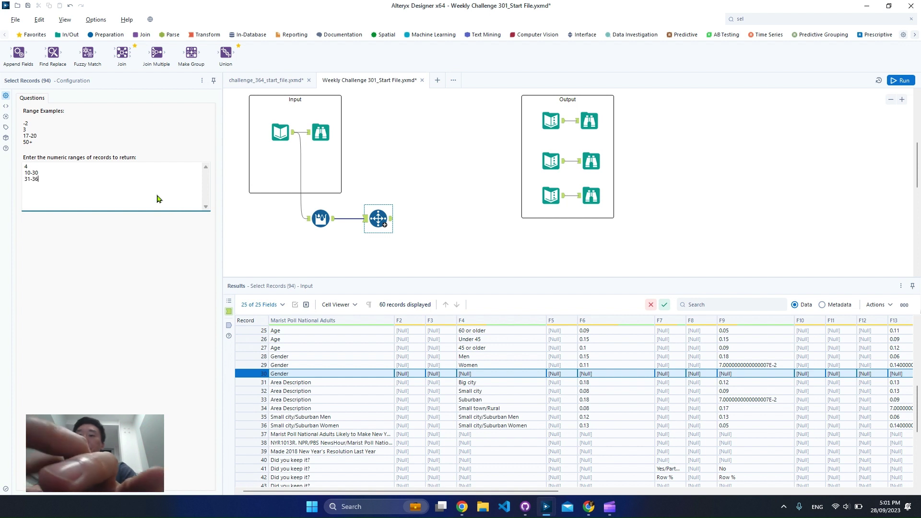
click(893, 81)
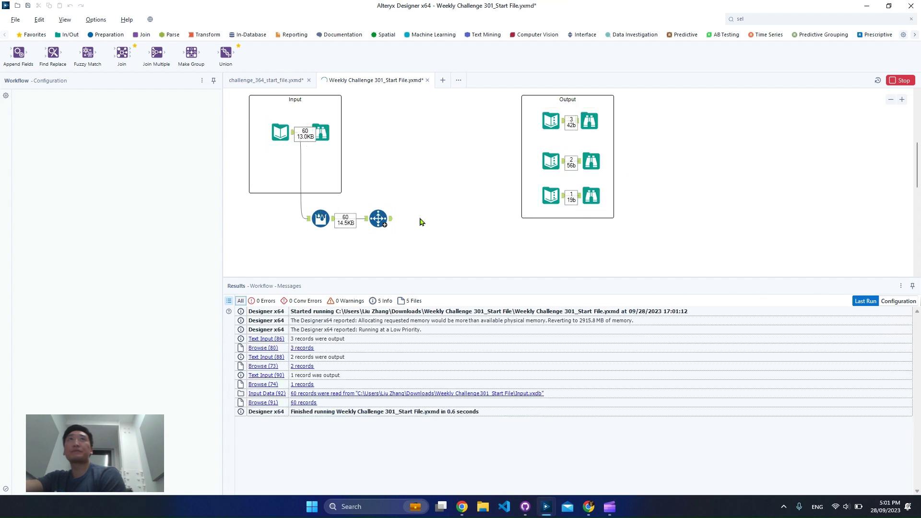
Inspect the Select Records output across its resolution fields and down to the last demographic row
click(392, 219)
click(381, 220)
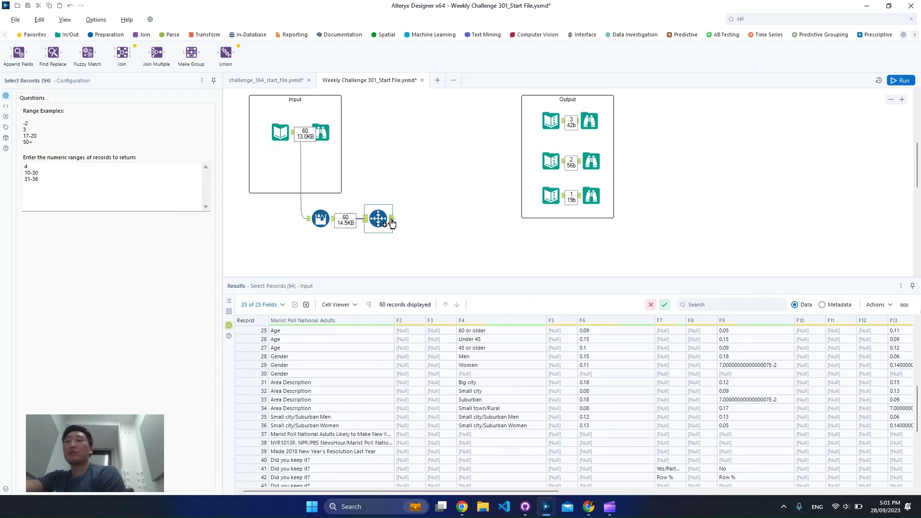
scroll(486, 435, up, 3)
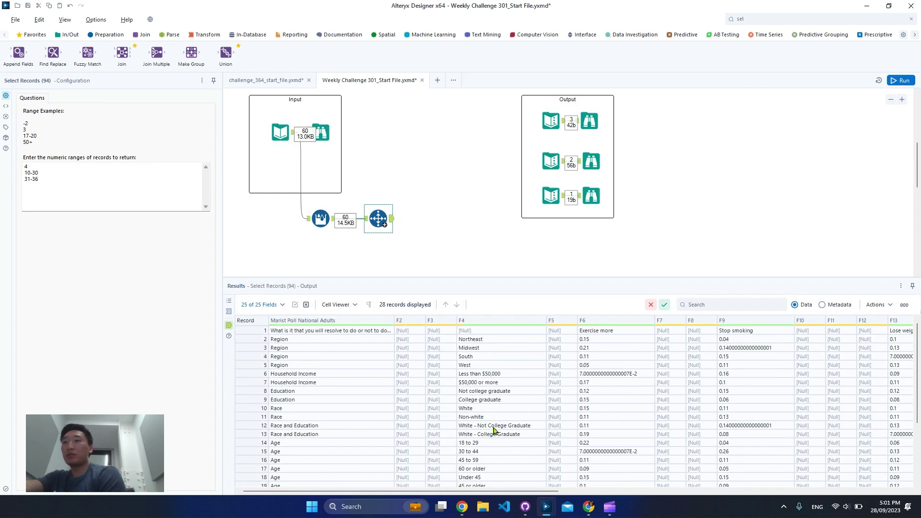
drag(552, 492, 745, 499)
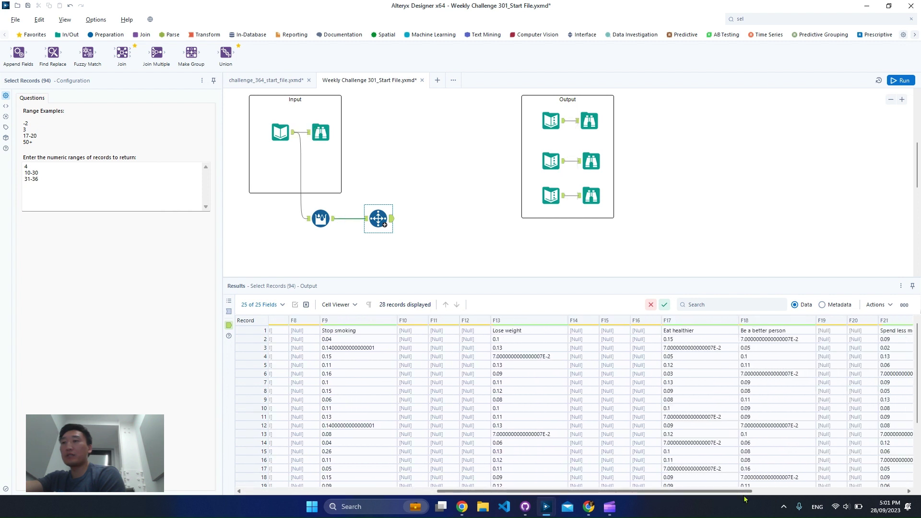
scroll(800, 426, down, 3)
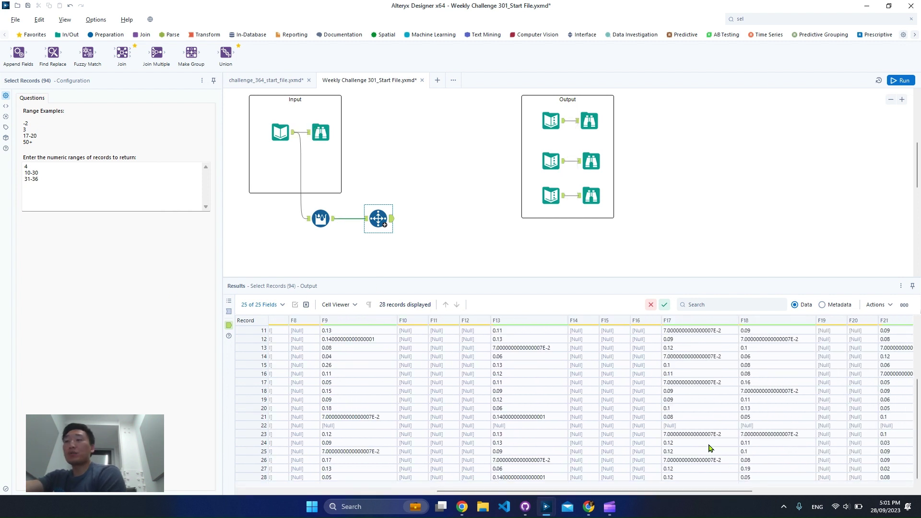
scroll(710, 449, up, 3)
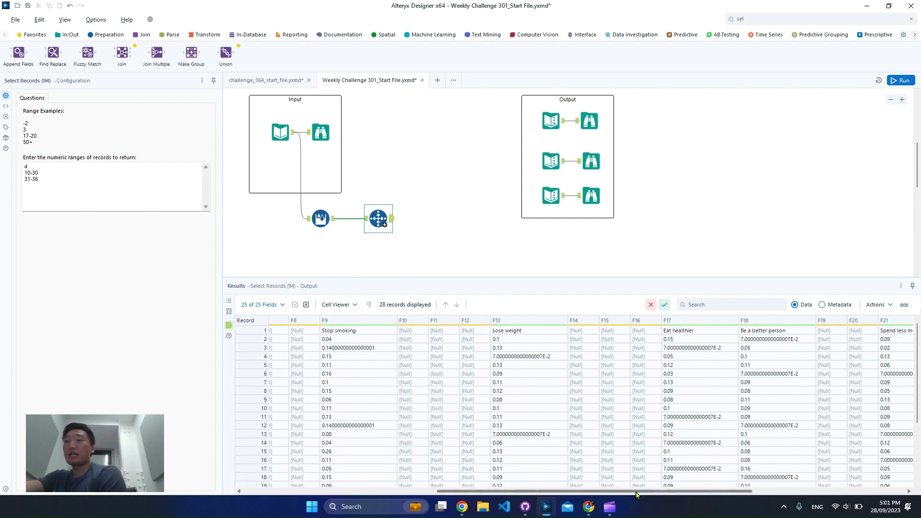
drag(640, 493, 360, 480)
Search the tools for "data" and add a Data Cleansing tool connected after Select Records
click(777, 21)
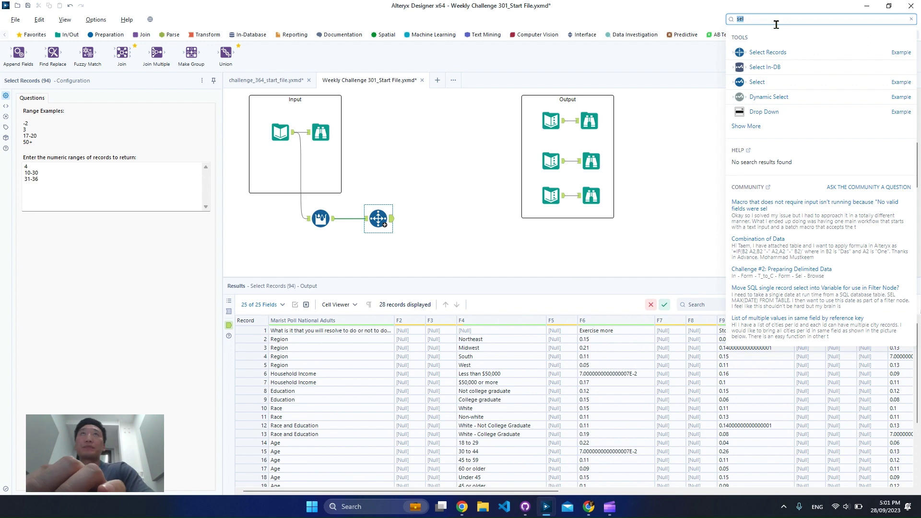
text(data)
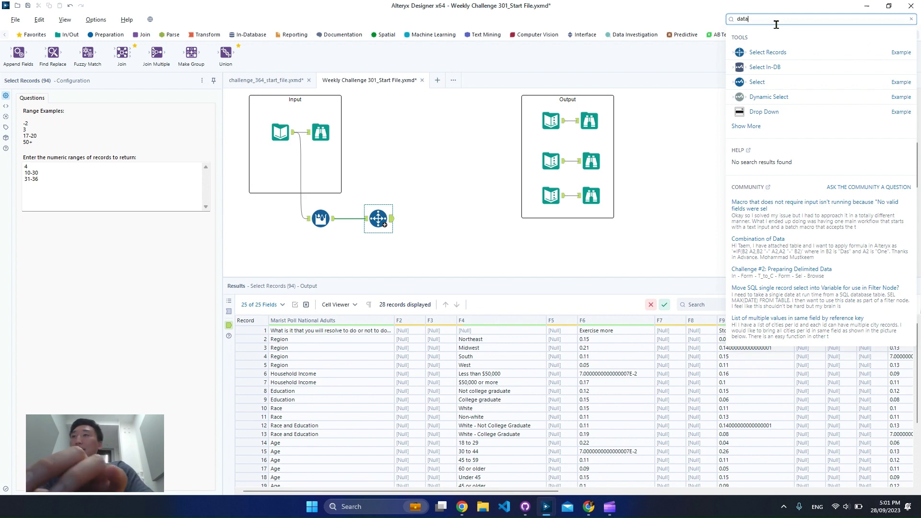
drag(771, 52, 438, 219)
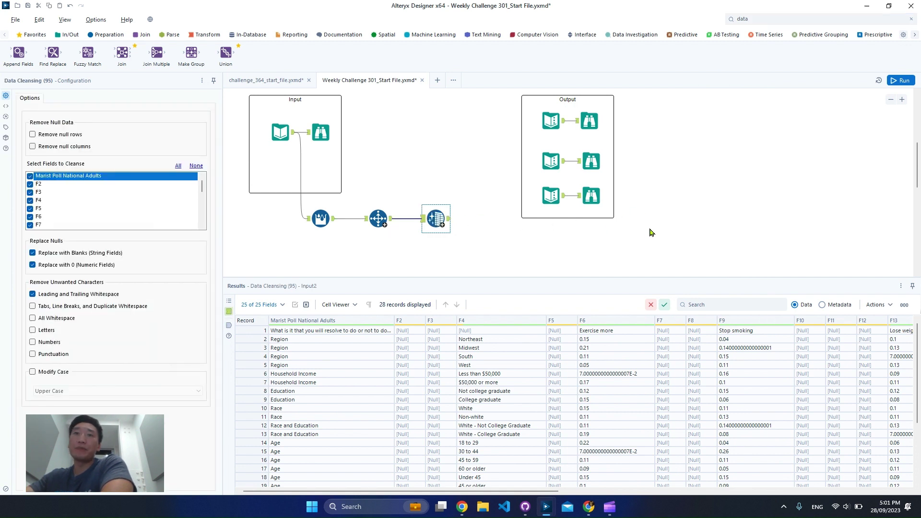
Move the Output container out of the working area to beside the challenge description, and run the workflow
drag(641, 255, 502, 133)
key(ctrl+z)
key(ctrl+z)
key(ctrl+z)
key(ctrl+z)
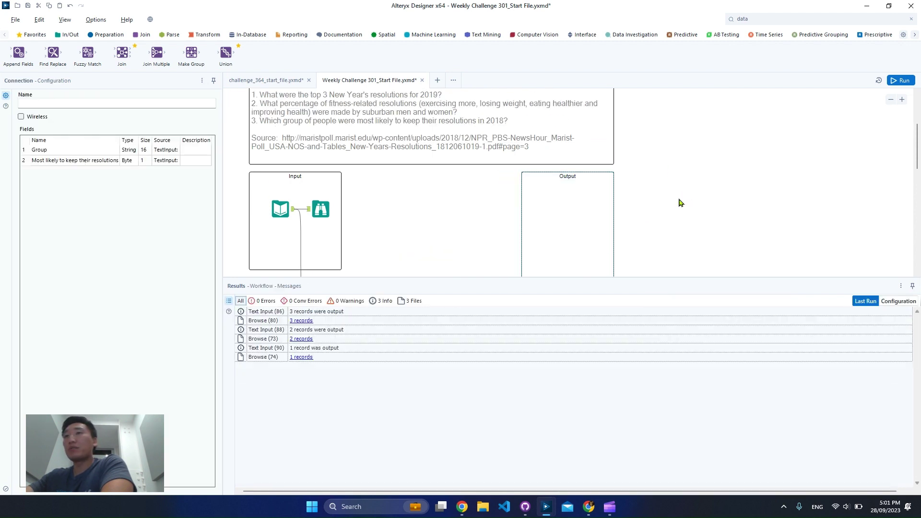
drag(689, 125, 661, 118)
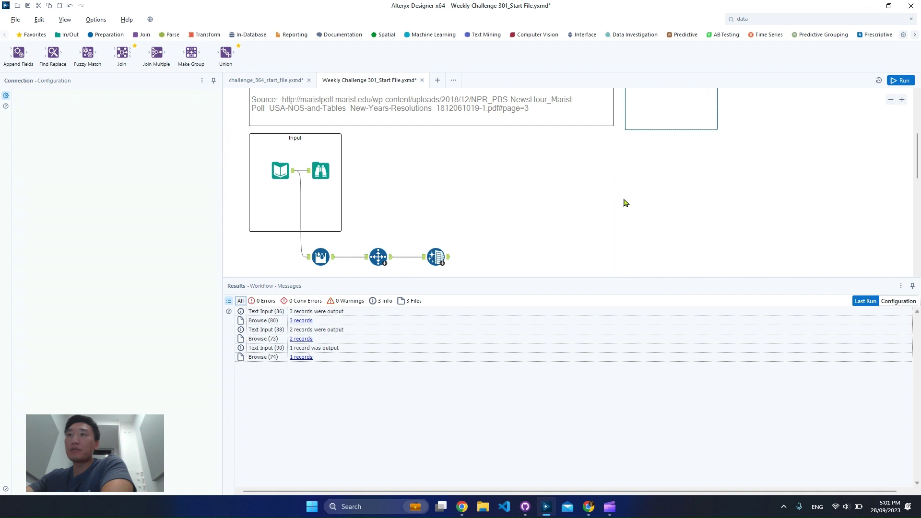
key(ctrl+r)
scroll(552, 240, down, 2)
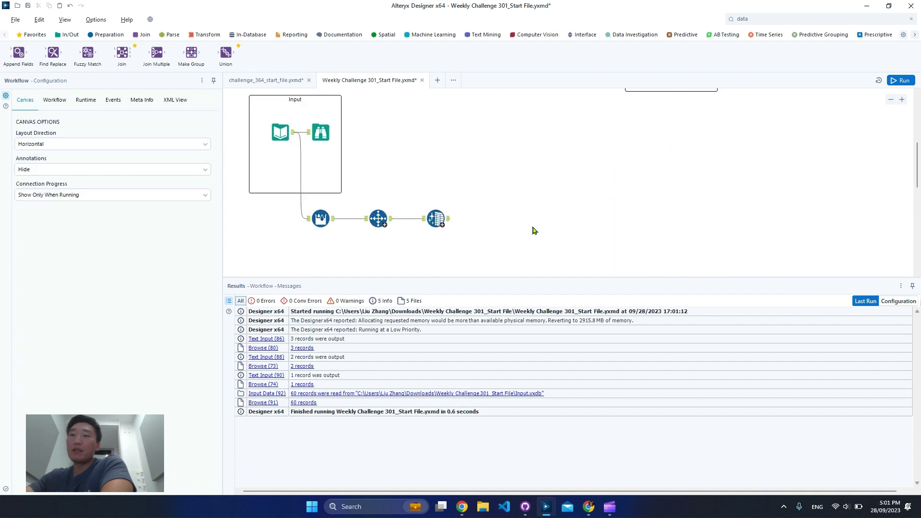
Set the Data Cleansing tool to remove null columns as well, and run the workflow
click(448, 220)
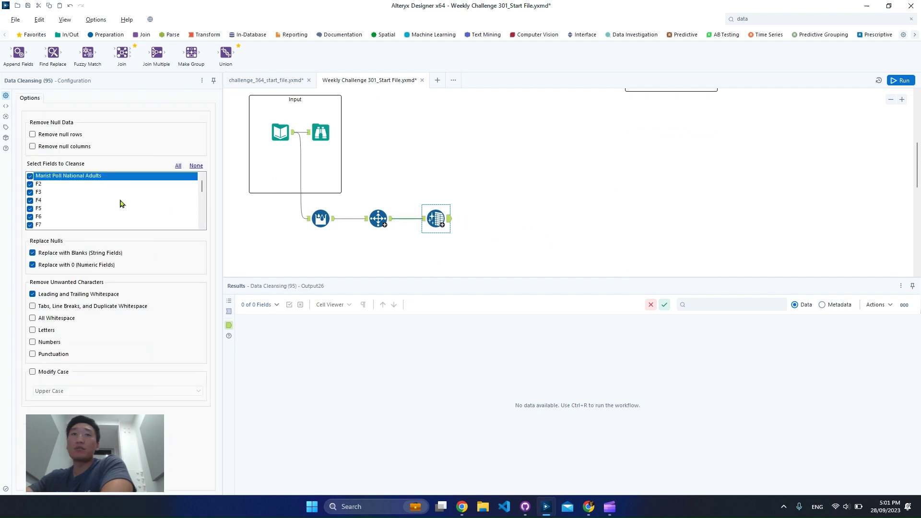
click(76, 147)
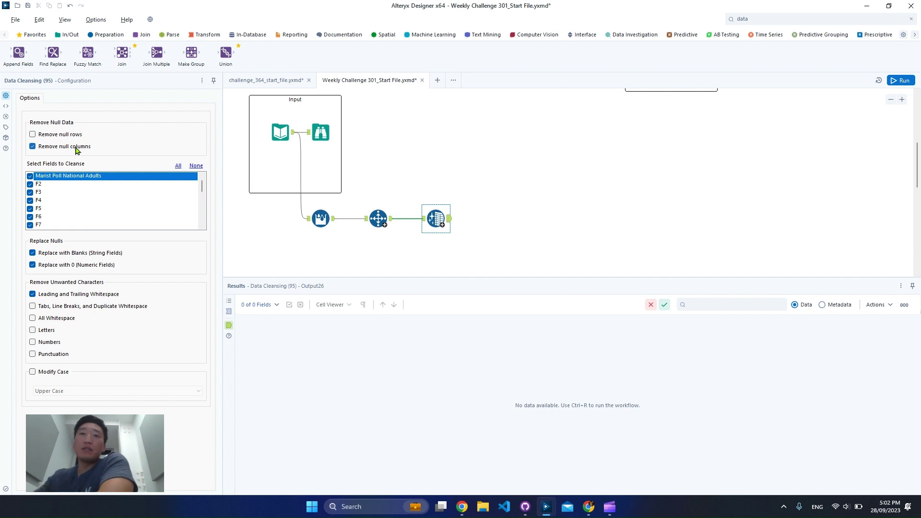
click(423, 222)
key(ctrl+r)
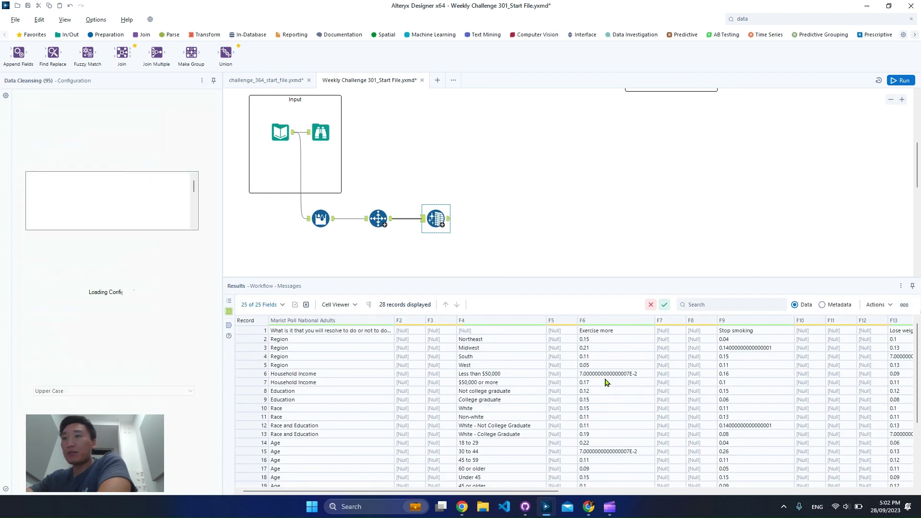
Exclude the empty Gender record by changing the Select Records range to 10-29, and run the workflow
scroll(604, 379, down, 2)
click(604, 379)
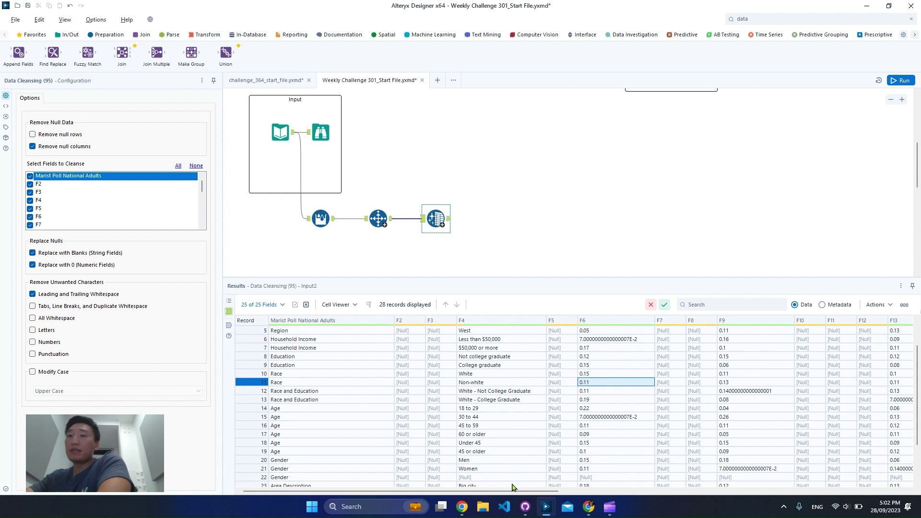
drag(513, 492, 447, 491)
click(257, 476)
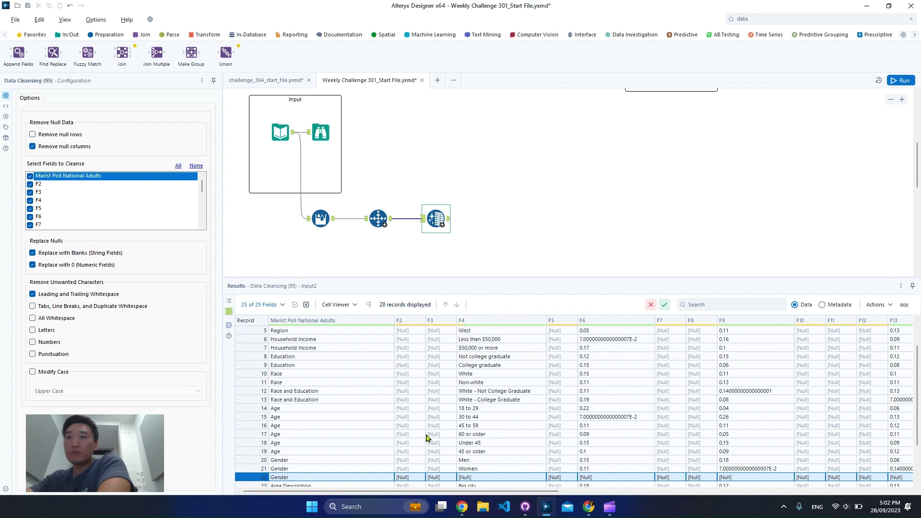
click(379, 219)
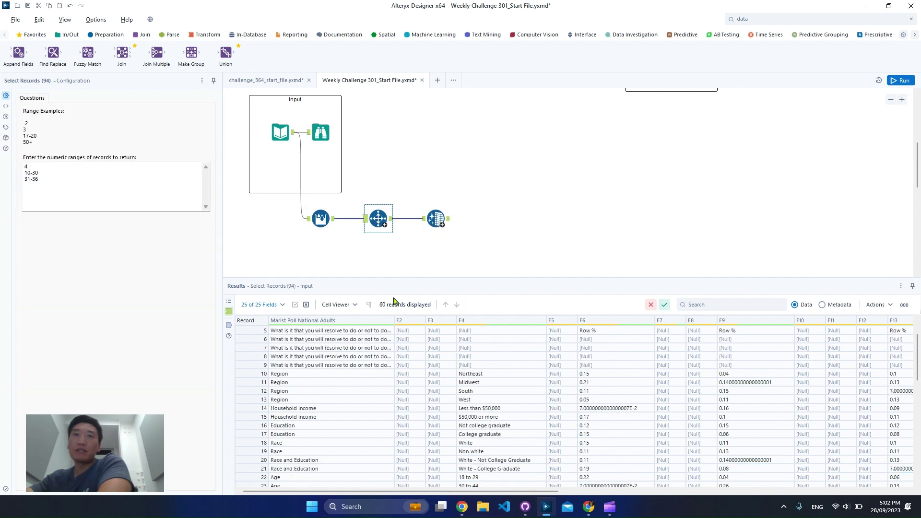
scroll(283, 435, down, 4)
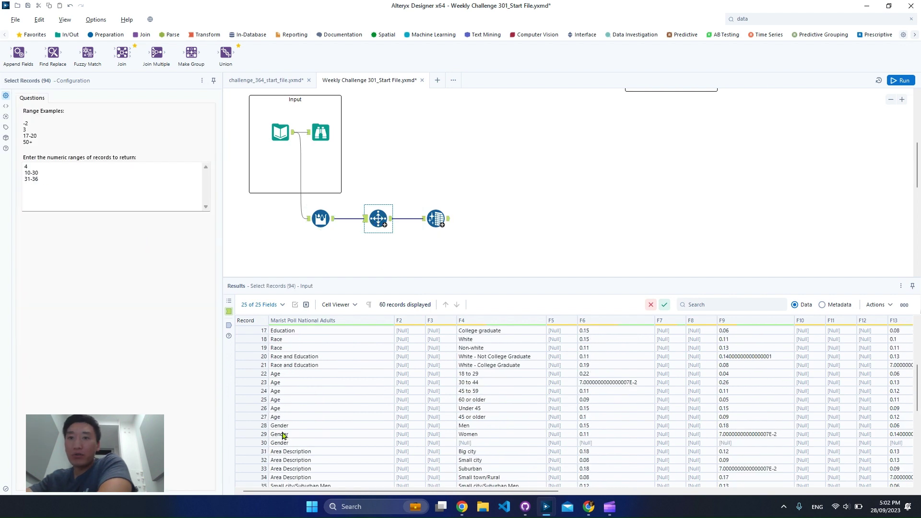
click(250, 442)
click(61, 174)
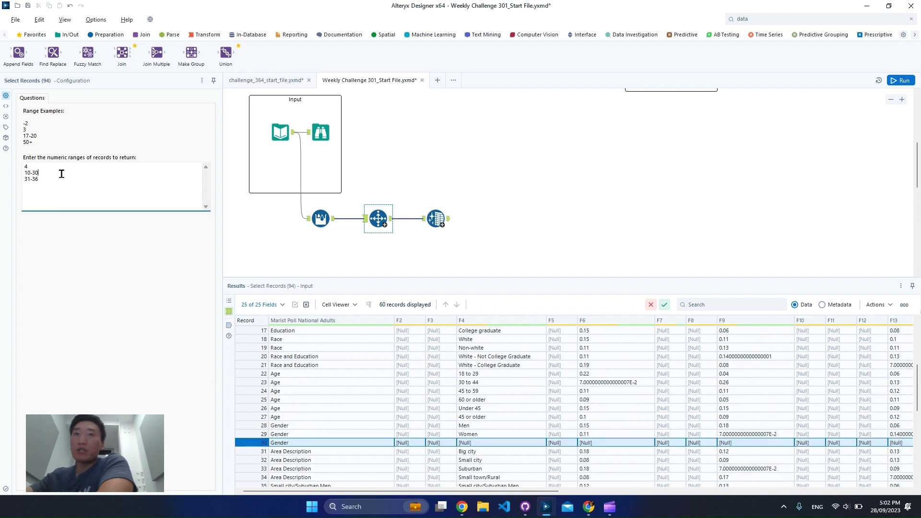
key(BackSpace)
key(BackSpace)
text(29)
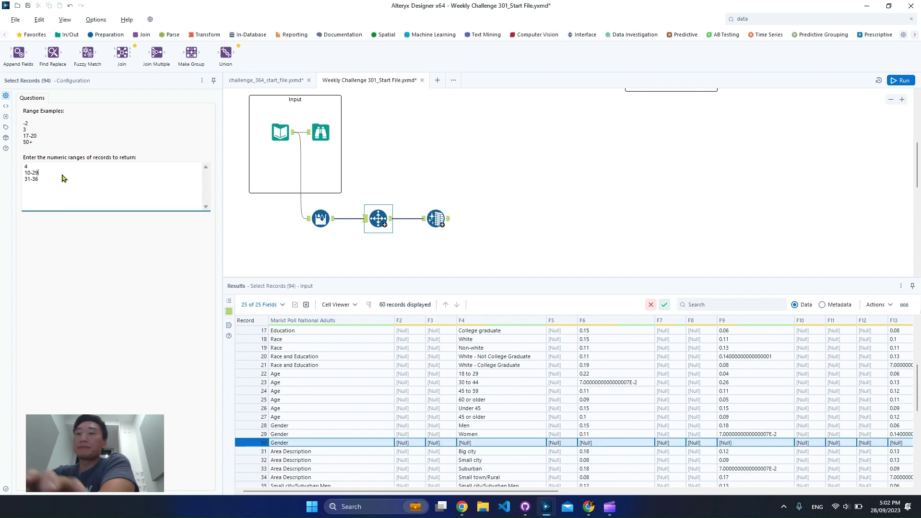
key(ctrl+r)
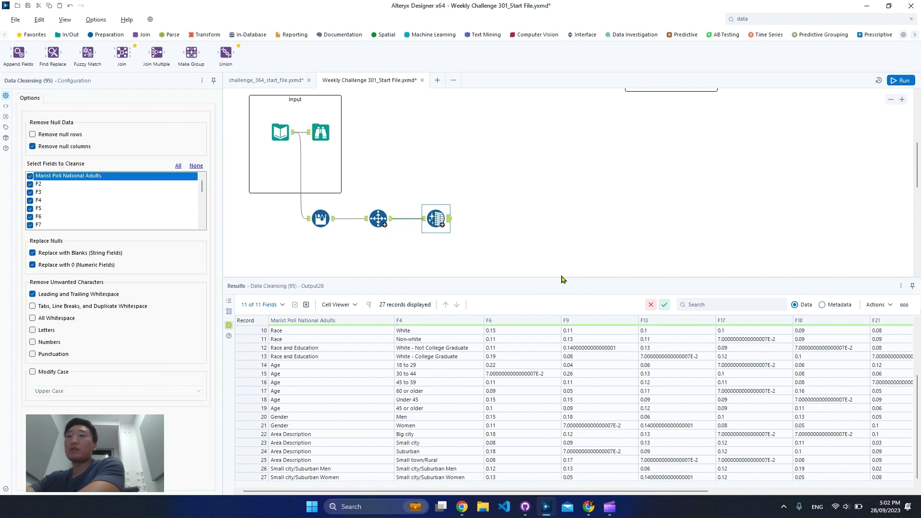
Enlarge the results and examine the Data Cleansing output across its resolution fields, including the heading record and field F4
drag(562, 277, 569, 220)
drag(615, 493, 860, 486)
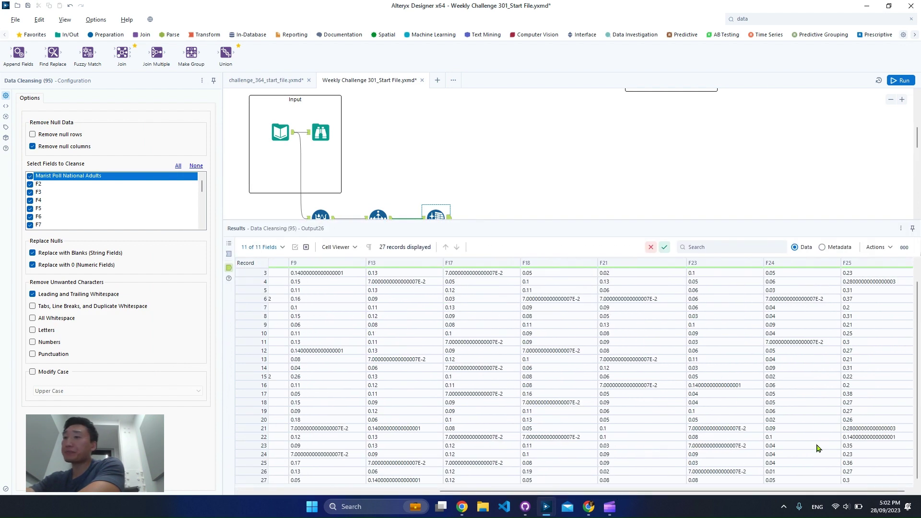
drag(822, 491, 553, 484)
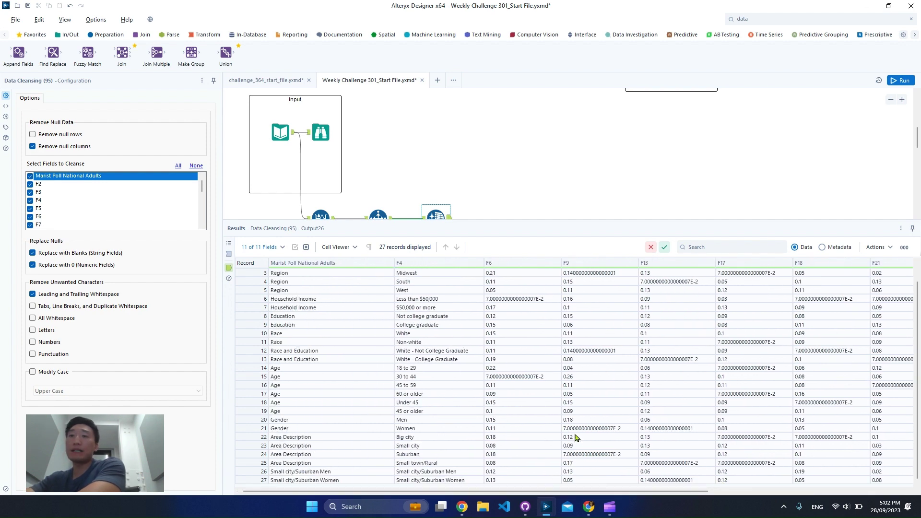
scroll(564, 416, up, 1)
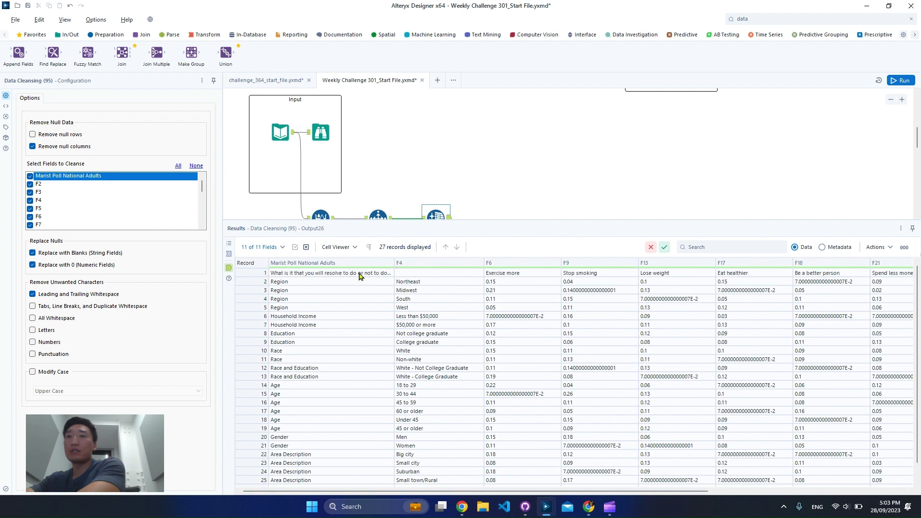
click(412, 278)
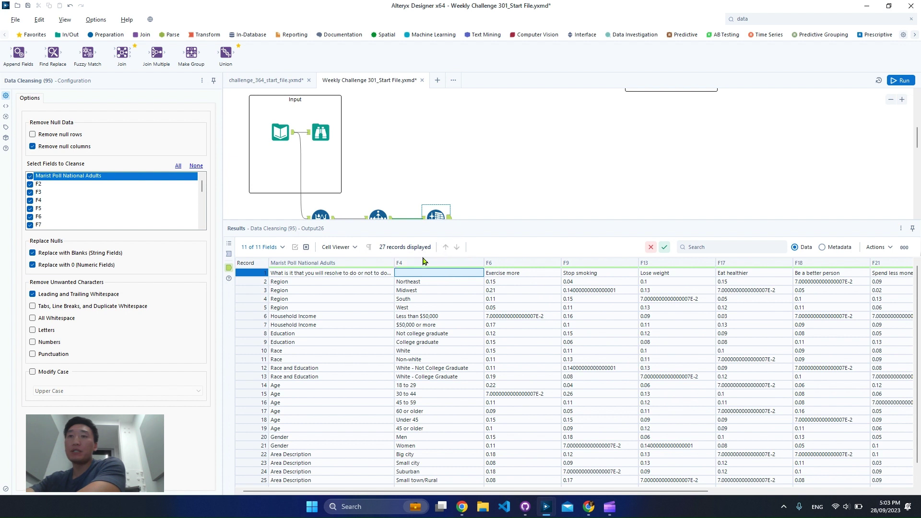
click(245, 275)
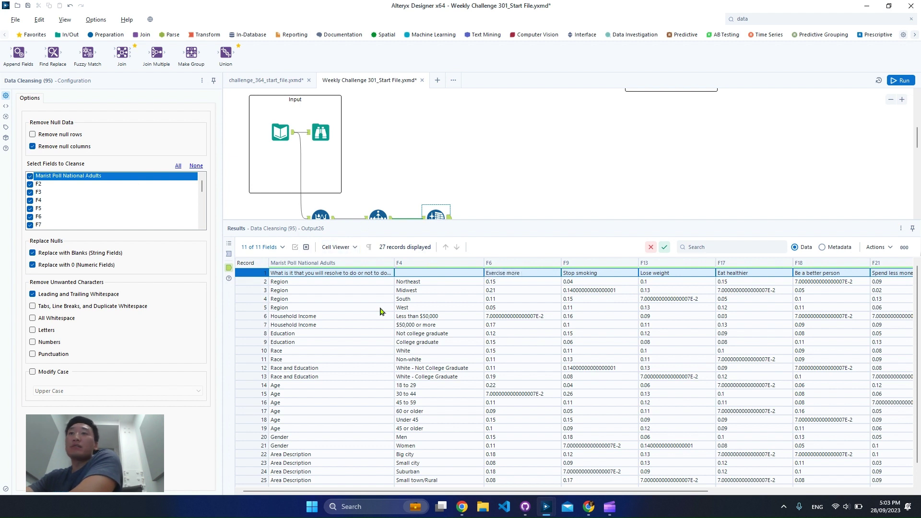
mouse_move(433, 266)
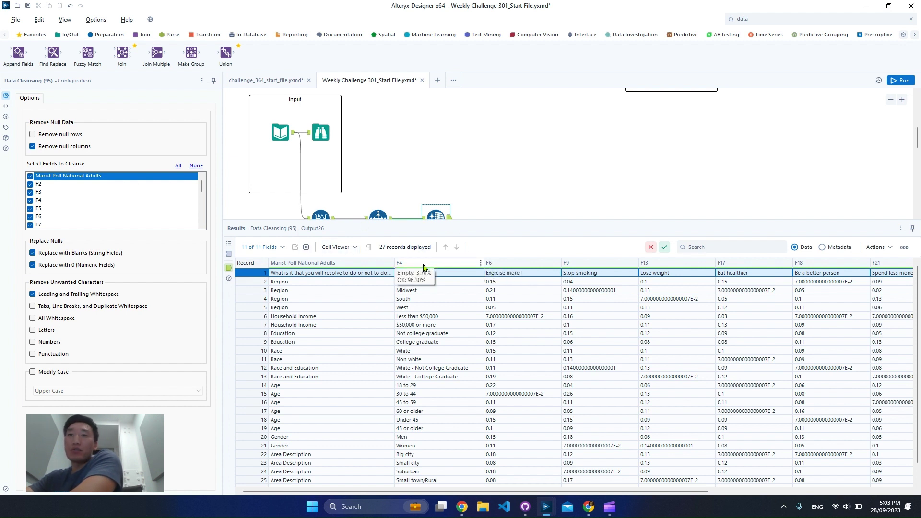
Search the tools for "dyn" and add a Dynamic Rename tool connected after Data Cleansing
scroll(547, 189, down, 1)
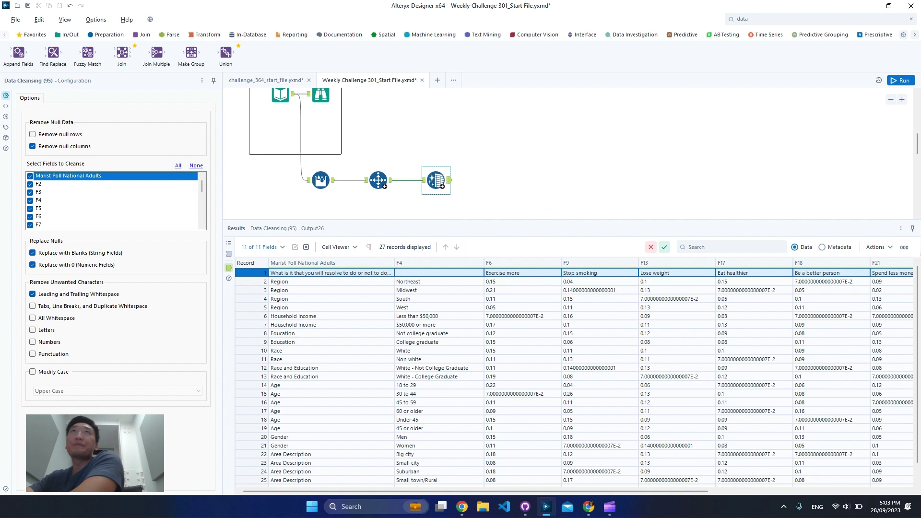
click(793, 20)
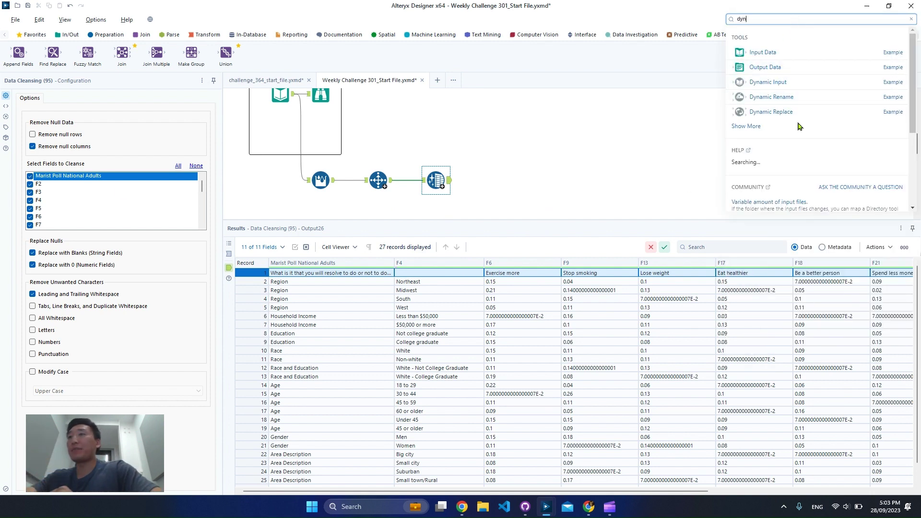
drag(614, 162, 509, 185)
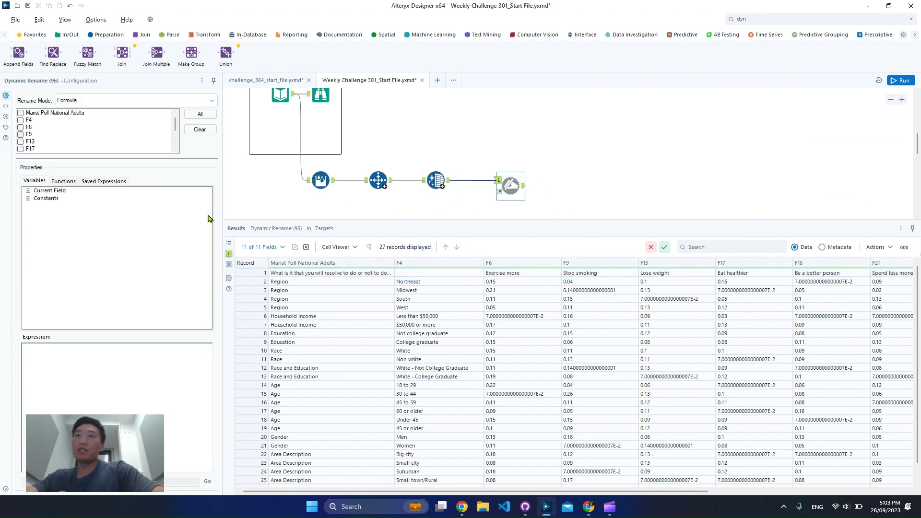
Set Dynamic Rename to Take Field Names from First Row of Data for all fields, run the workflow and show its output
click(117, 101)
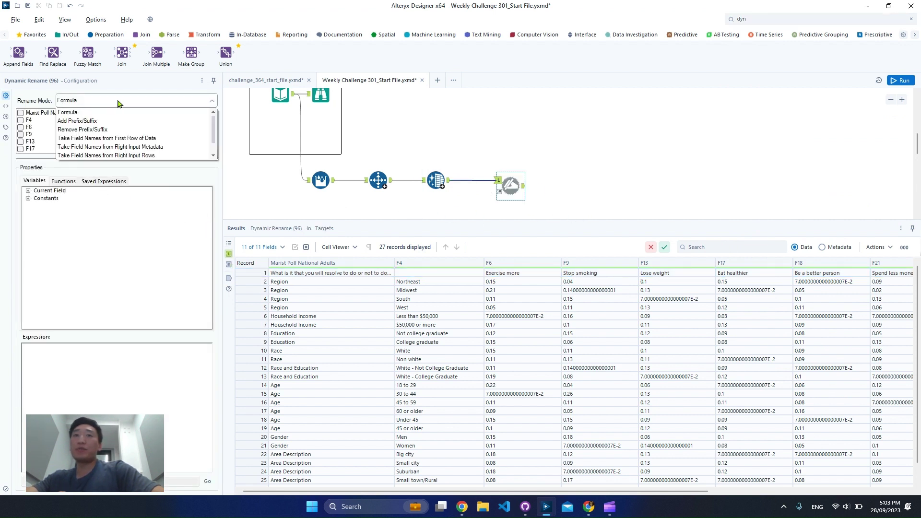
click(117, 102)
click(199, 115)
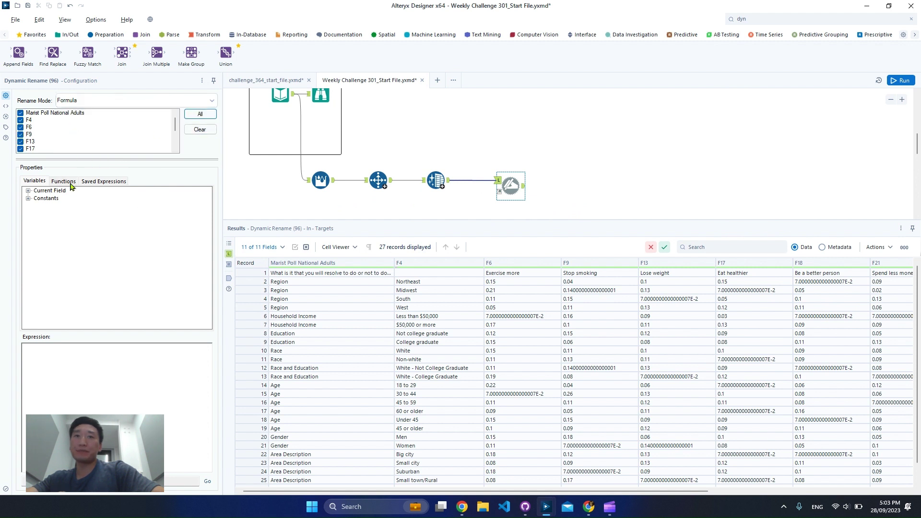
click(131, 101)
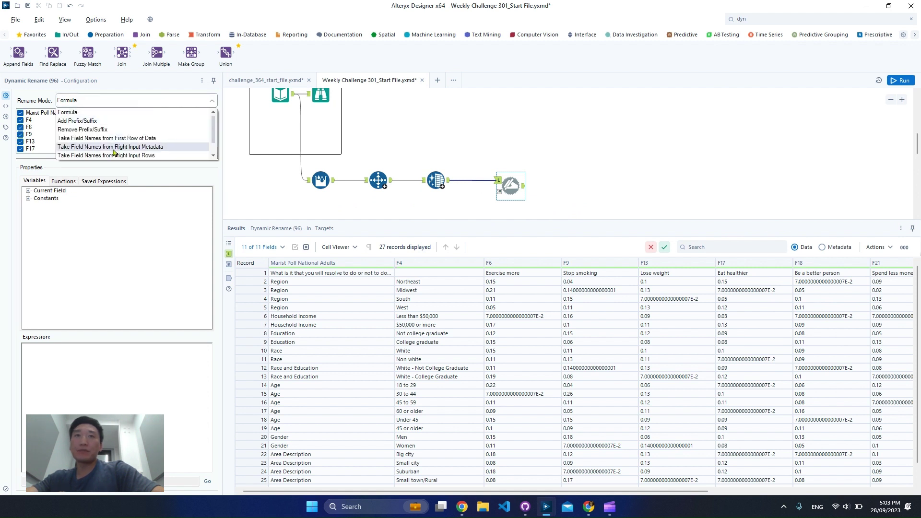
click(153, 139)
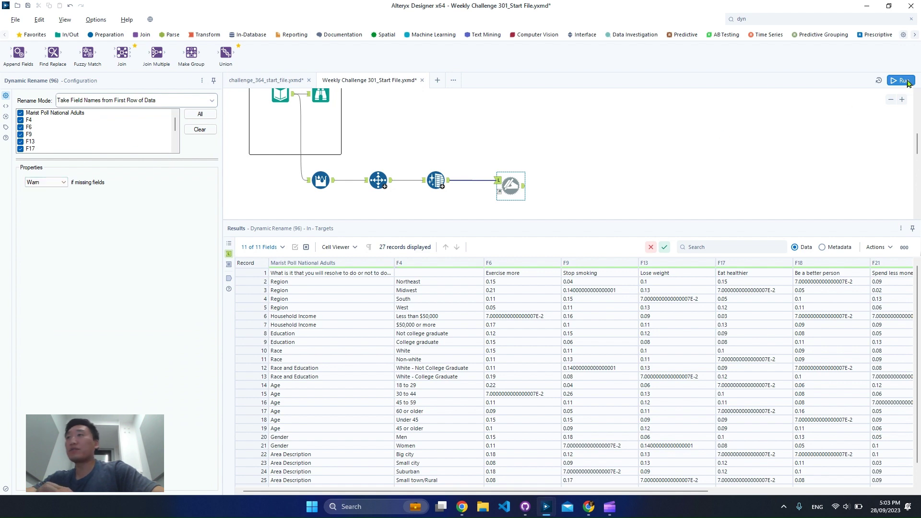
click(541, 212)
key(ctrl+r)
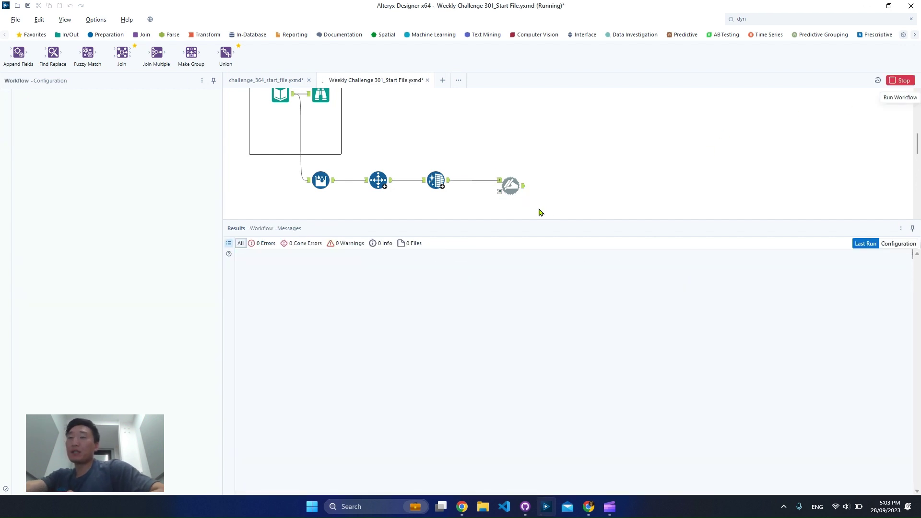
click(522, 186)
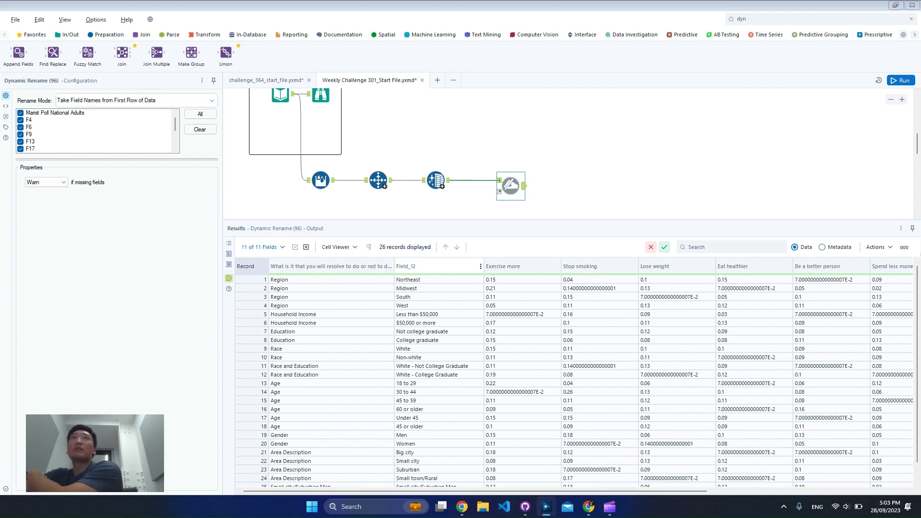
Review the renamed resolution fields and the Region rows, and add a Transpose tool connected after Dynamic Rename
click(763, 18)
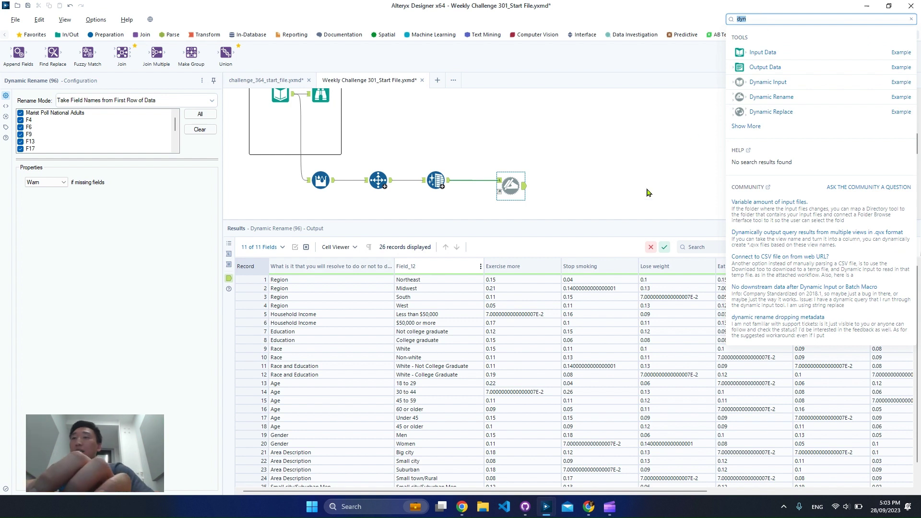
drag(510, 494, 664, 495)
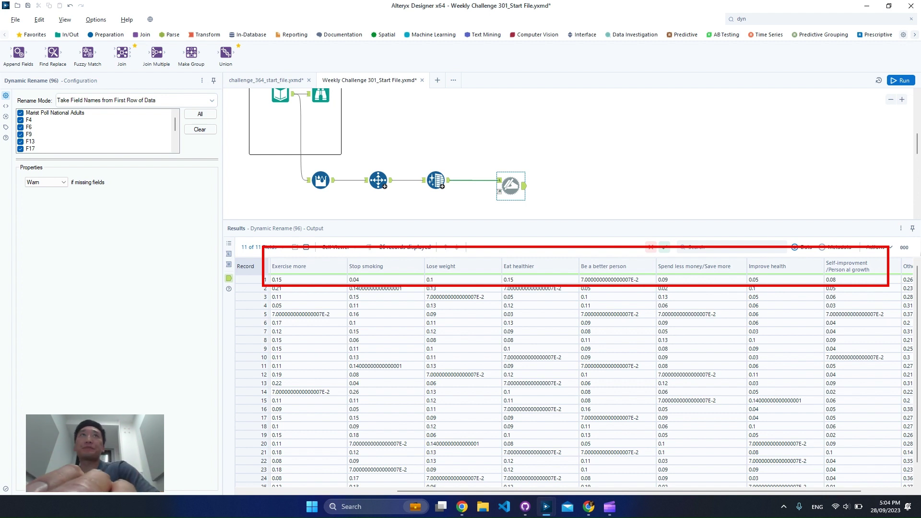
key(Escape)
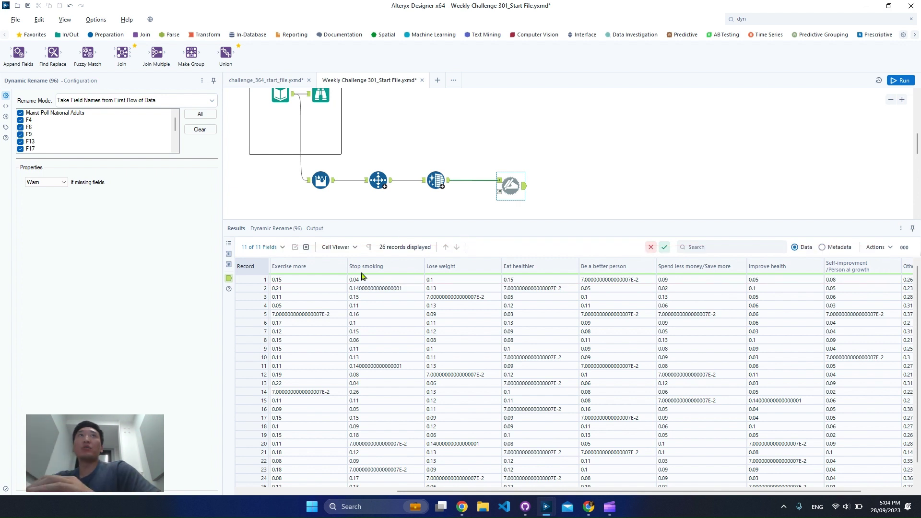
scroll(490, 487, left, 5)
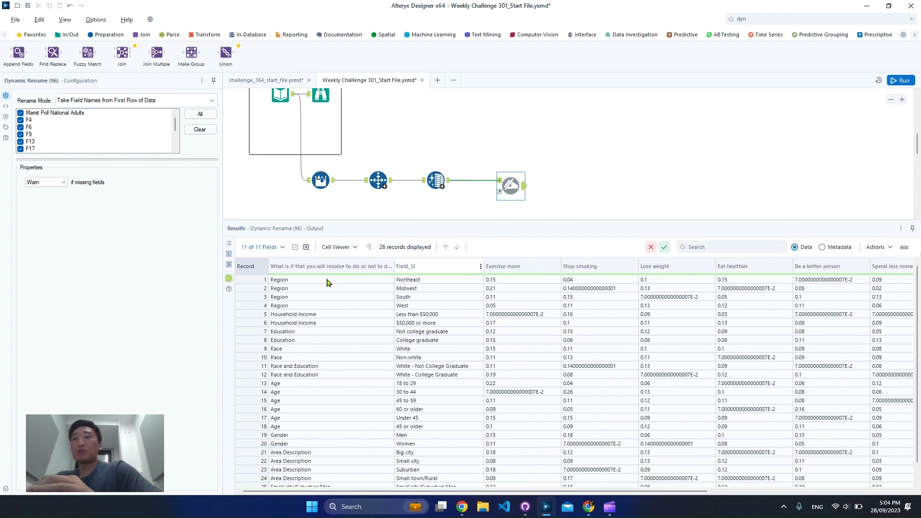
drag(314, 280, 312, 305)
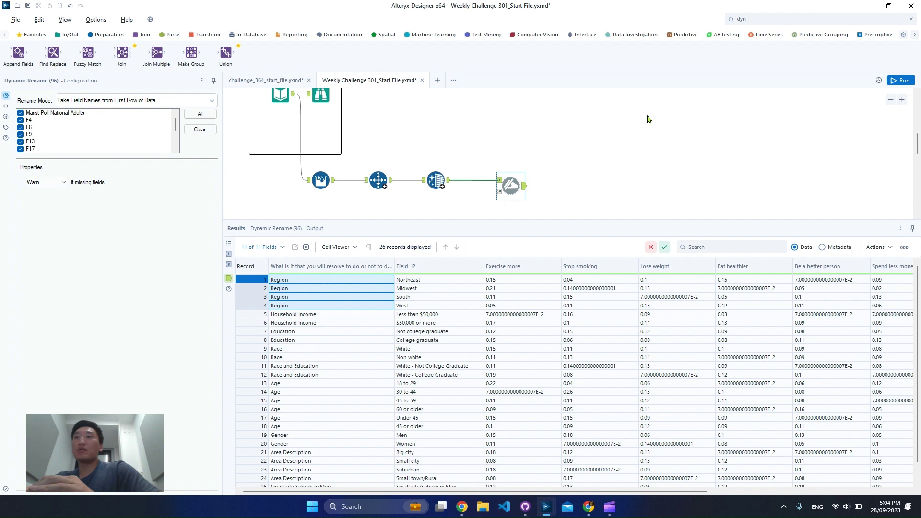
click(208, 35)
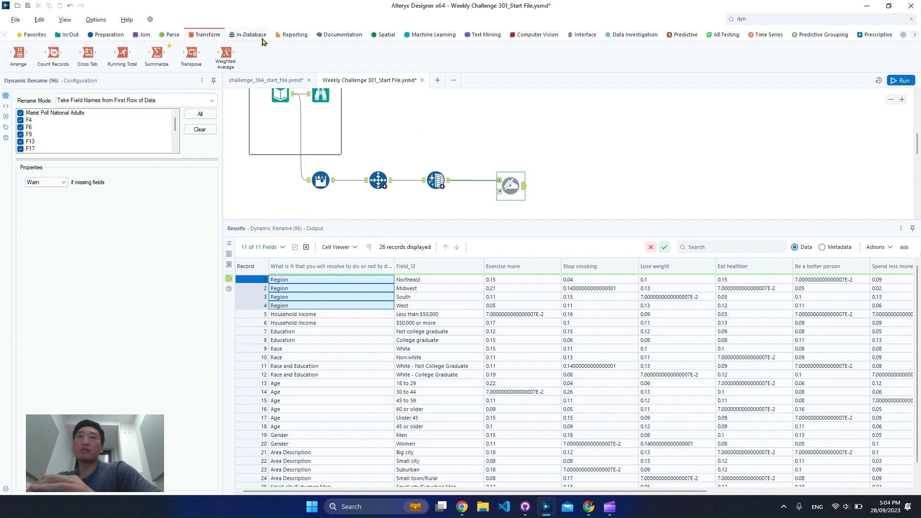
drag(191, 55, 580, 186)
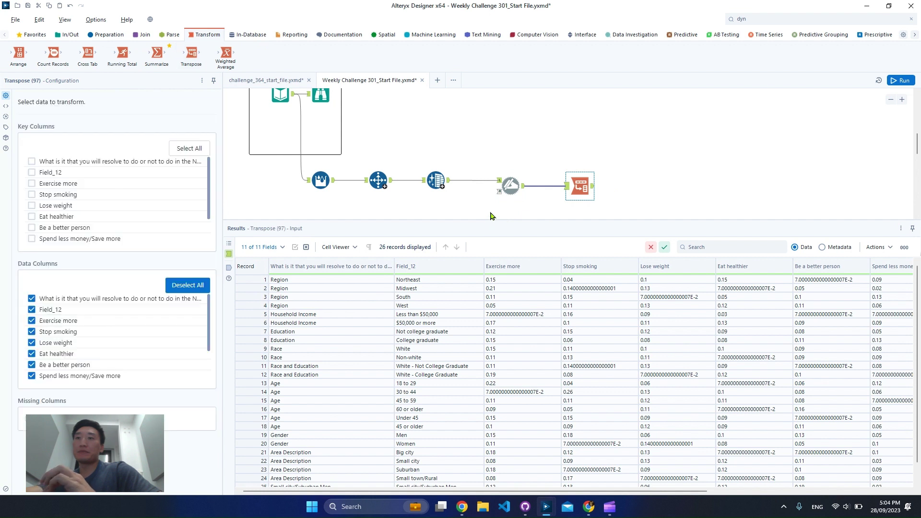
Set the long resolution question field and Field_12 as the Transpose key columns, run the workflow and show the Transpose output
click(325, 281)
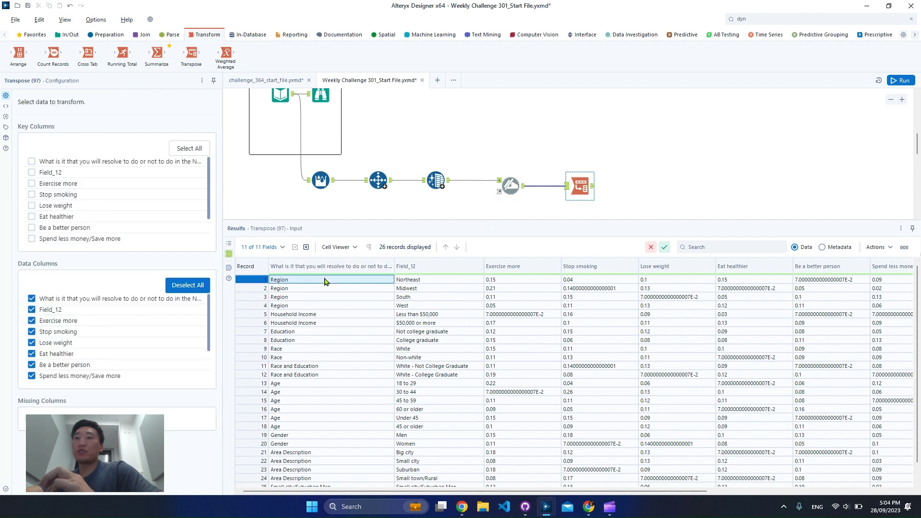
click(412, 282)
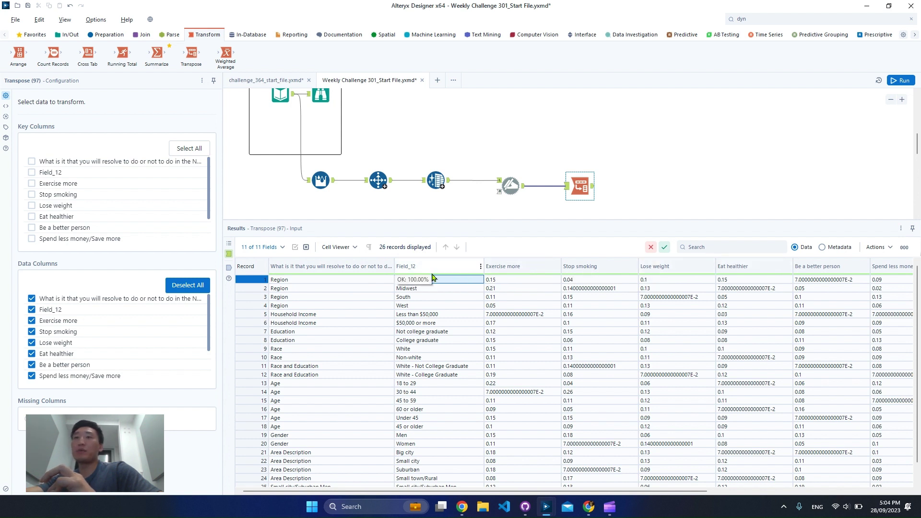
click(31, 161)
click(31, 172)
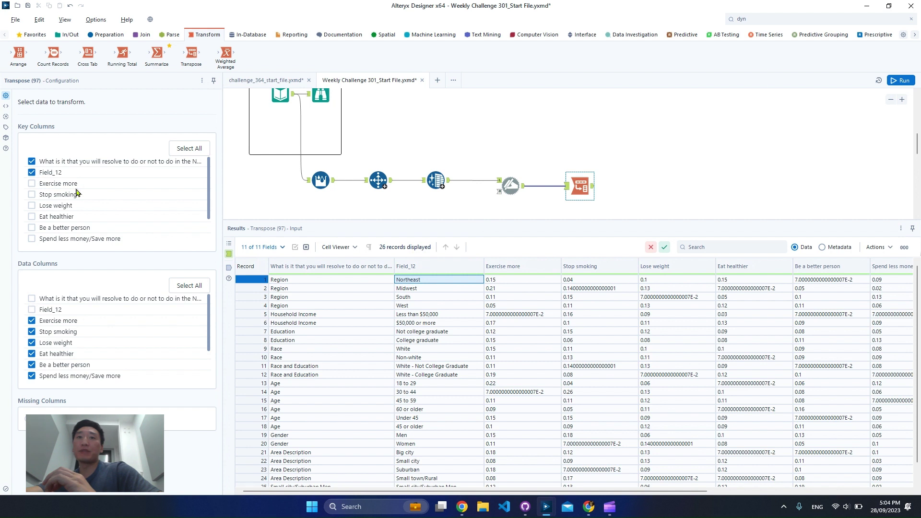
drag(210, 321, 210, 380)
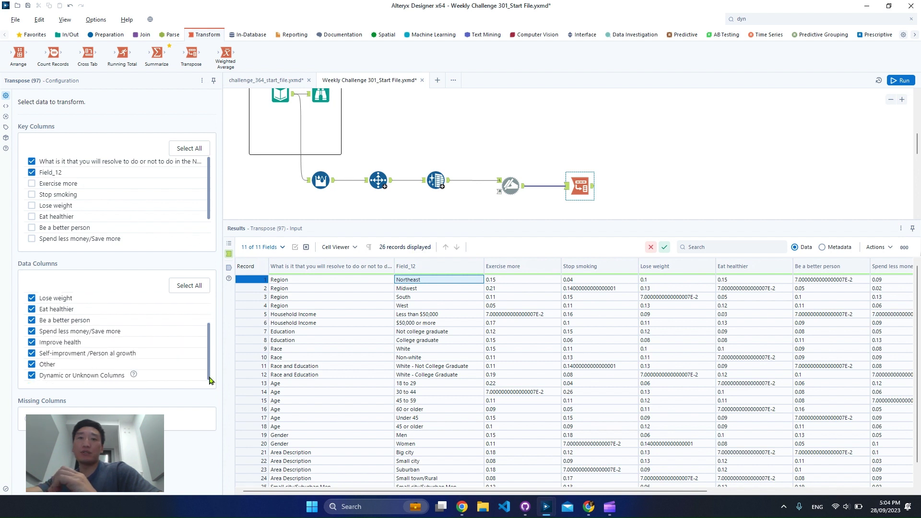
click(902, 80)
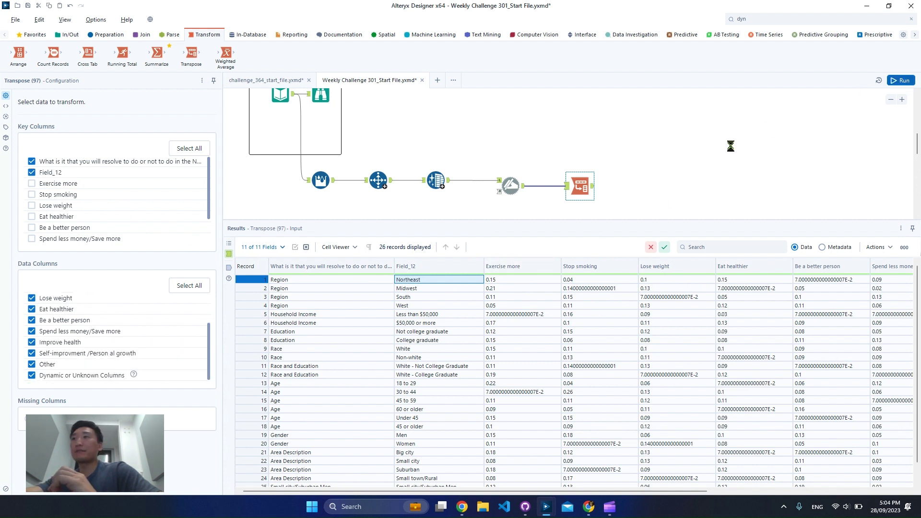
click(592, 189)
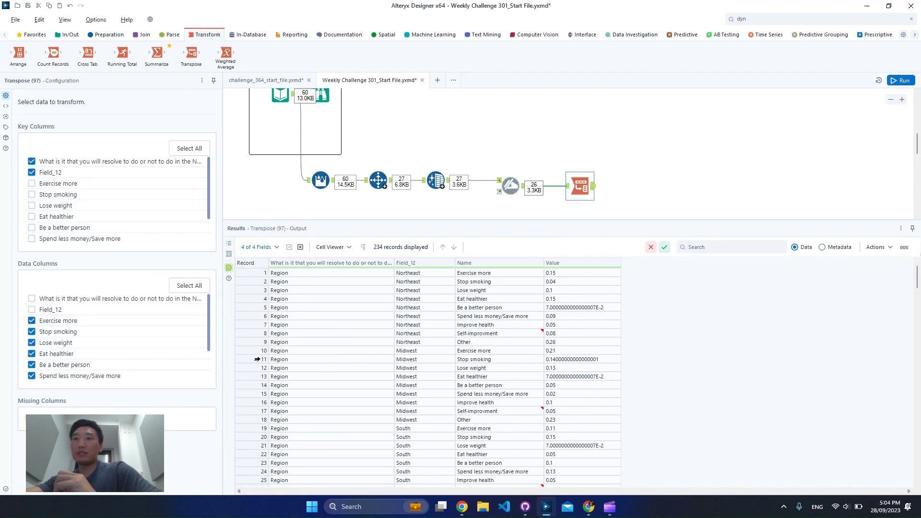
Review the transposed records for the Northeast group and on through the Region and Household Income rows
drag(256, 343, 254, 258)
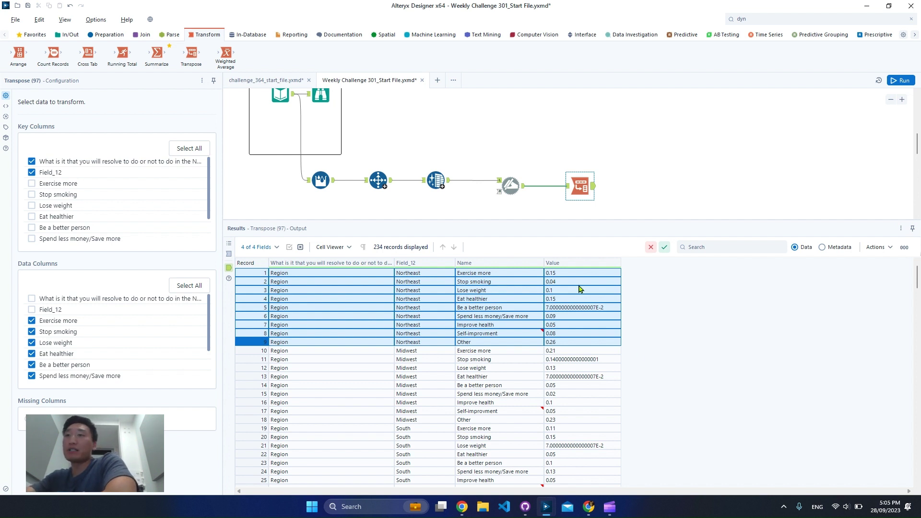
scroll(403, 336, down, 8)
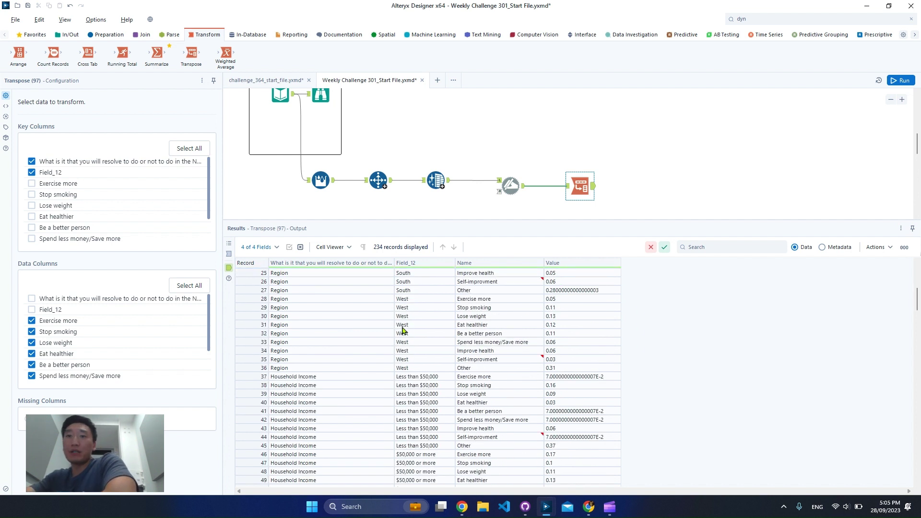
scroll(329, 340, down, 4)
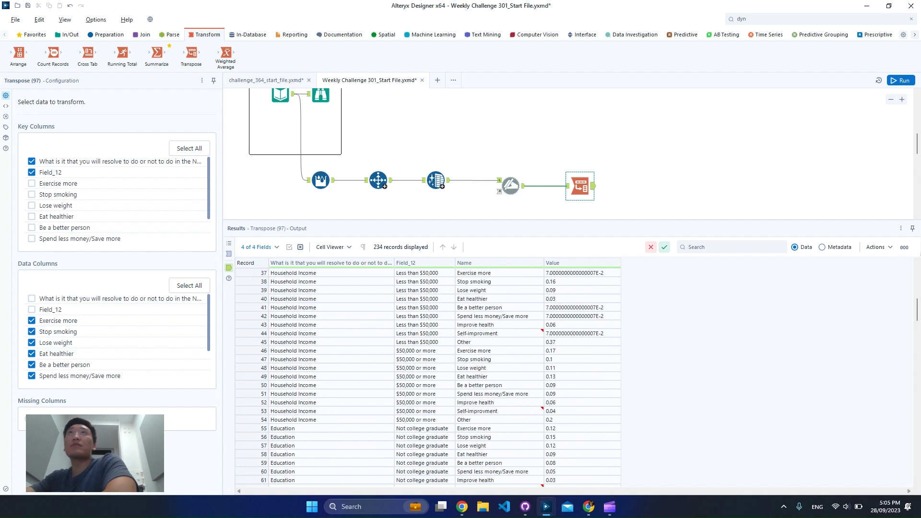
Examine the expected Top 3 New Year's Resolutions output and reread the challenge questions
scroll(573, 207, up, 2)
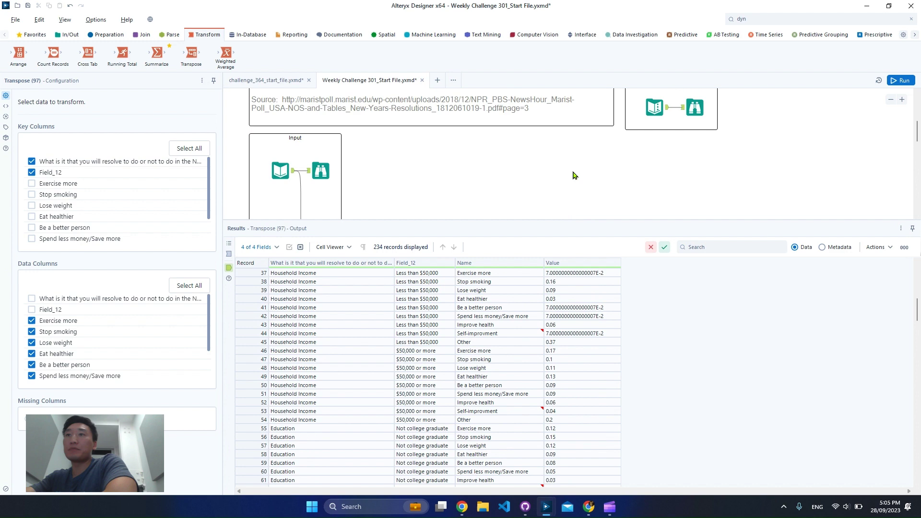
scroll(681, 134, up, 1)
scroll(693, 118, up, 2)
click(692, 148)
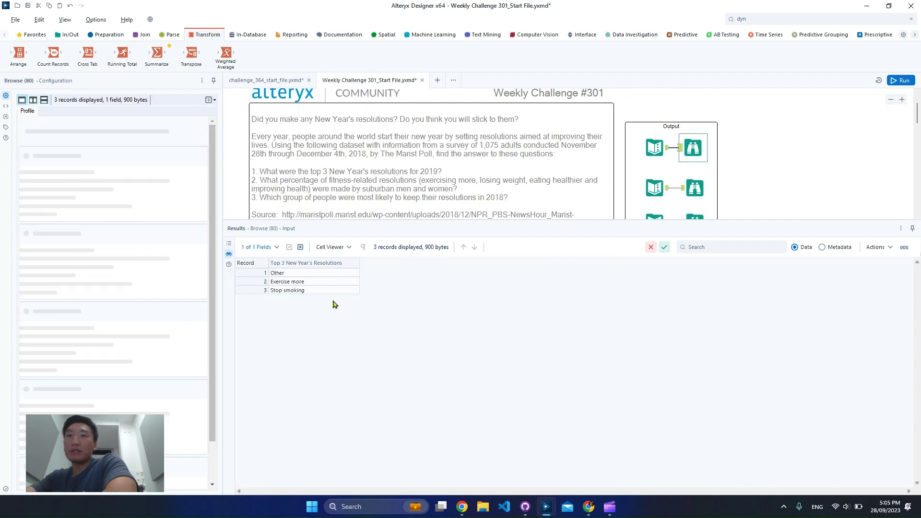
drag(325, 278, 325, 294)
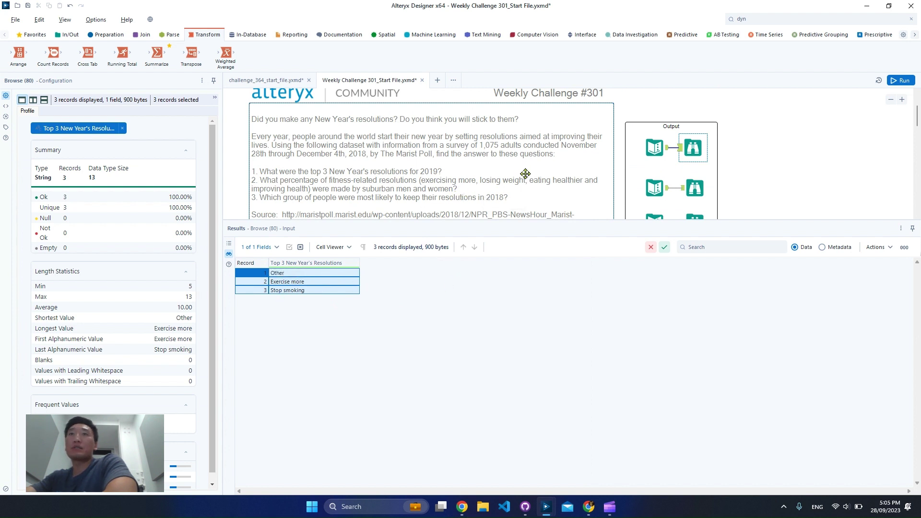
scroll(524, 175, down, 5)
scroll(692, 98, up, 2)
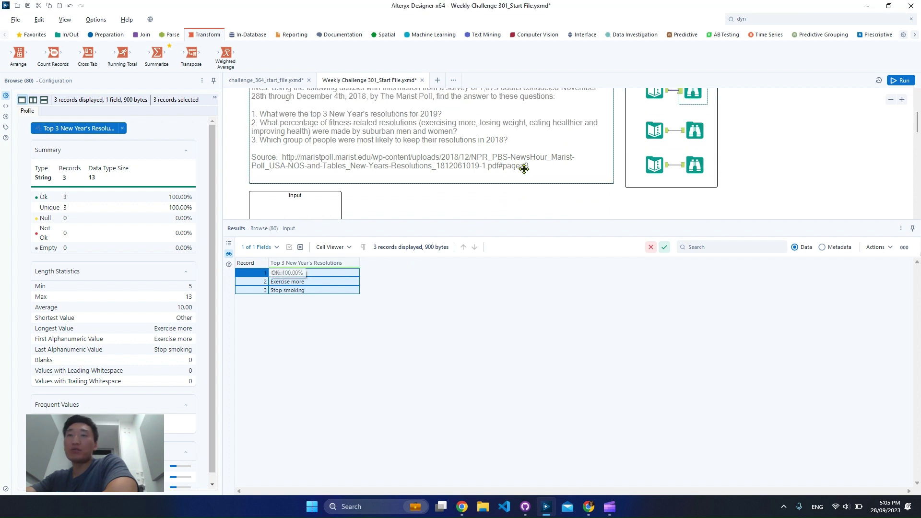
Search the tools for "sel" and add a Select tool connected after Transpose
scroll(533, 168, down, 5)
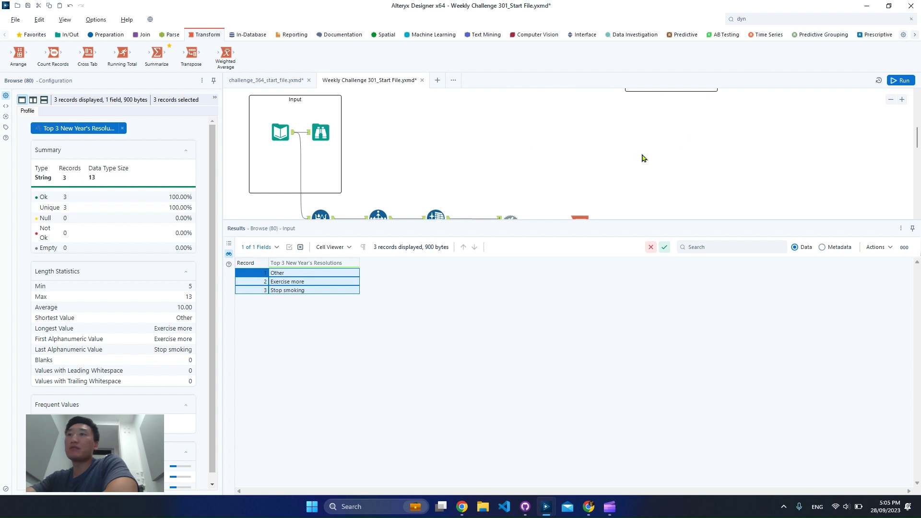
scroll(645, 153, down, 4)
click(775, 20)
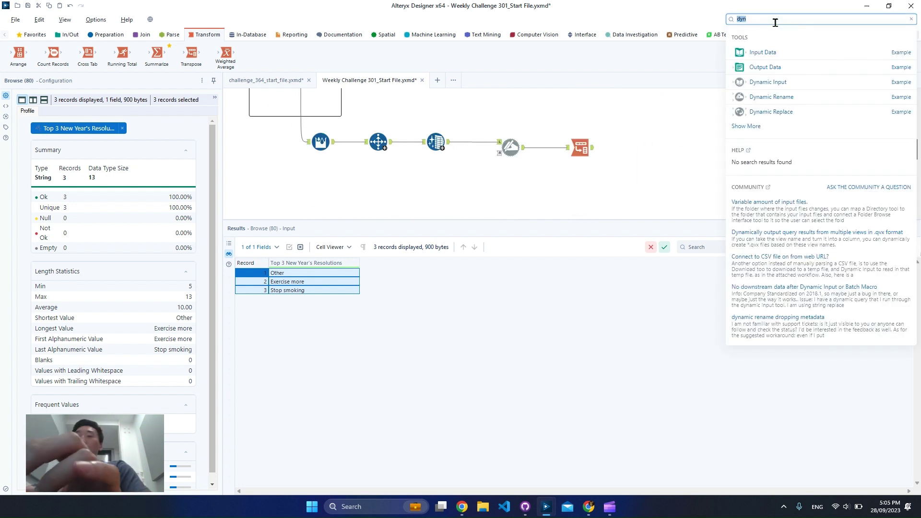
text(sel)
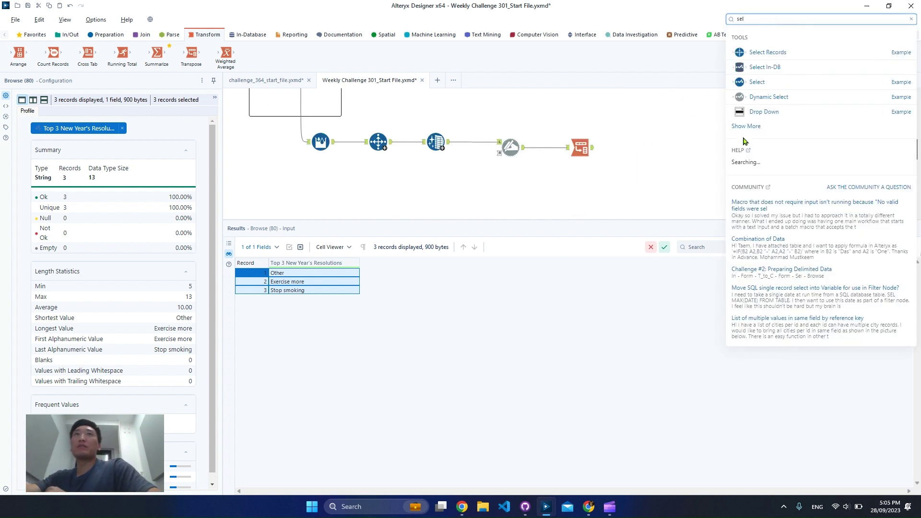
drag(766, 84, 643, 148)
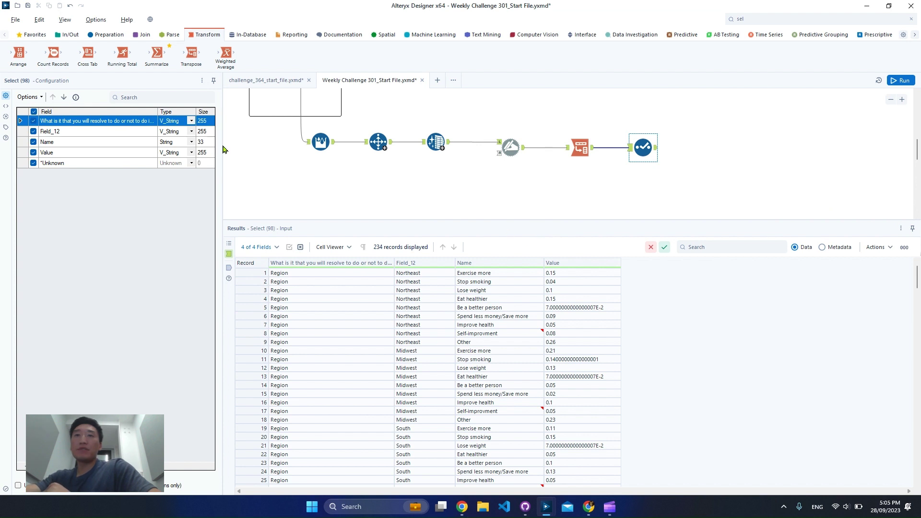
Widen the Select configuration and rename the long question field as Level 1 Header and Field_12 as Level 1 Value
drag(223, 149, 387, 147)
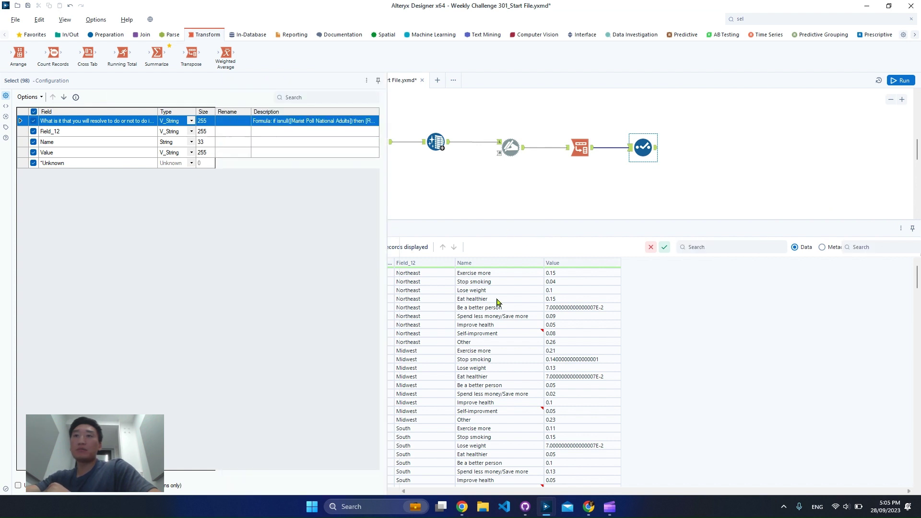
click(300, 121)
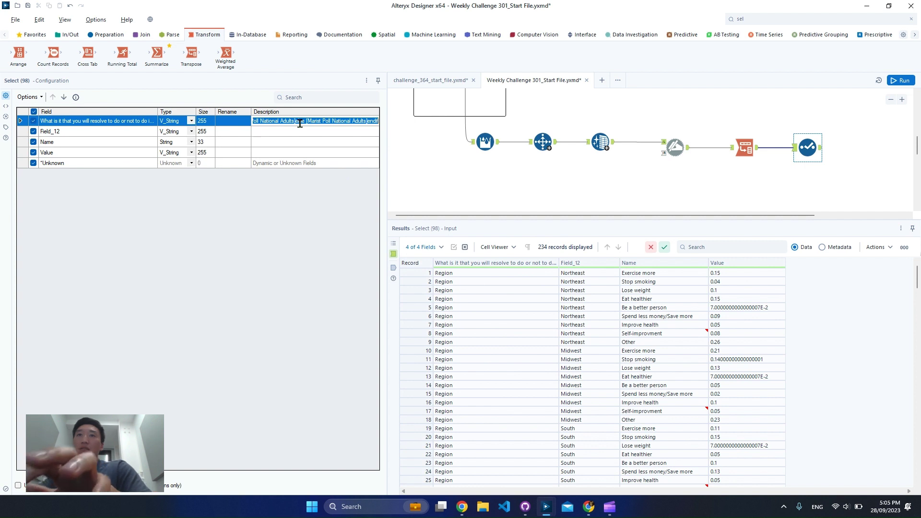
click(238, 122)
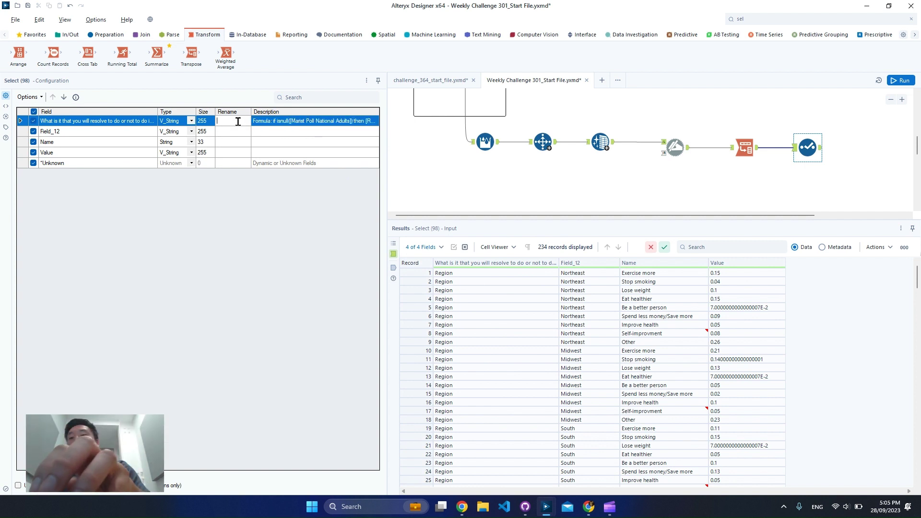
text(Level 1)
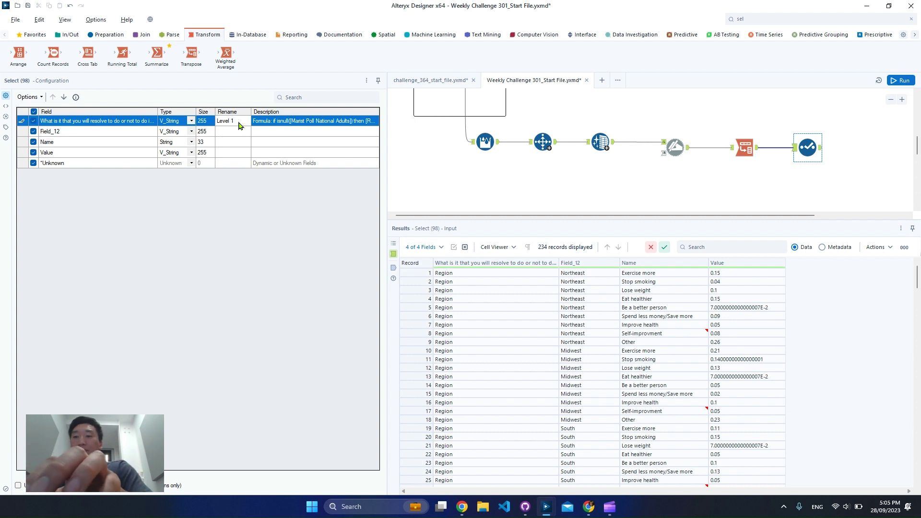
text( Header)
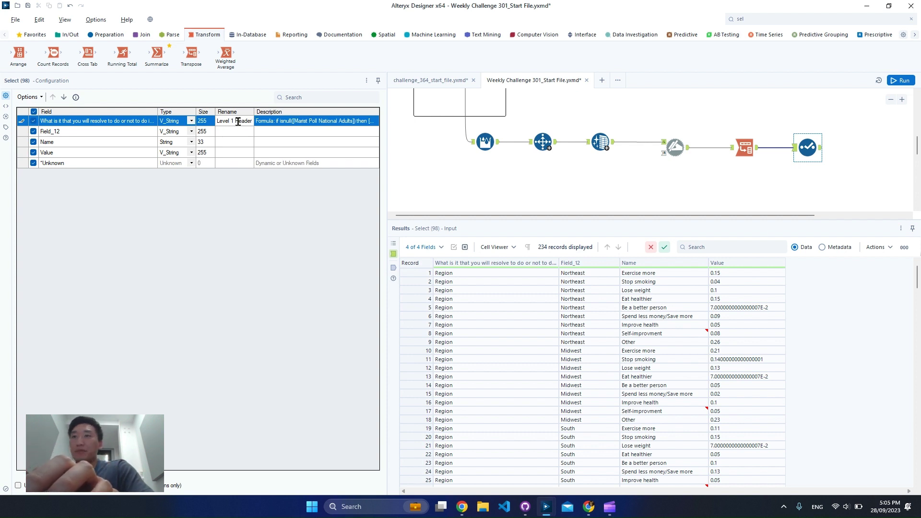
key(Down)
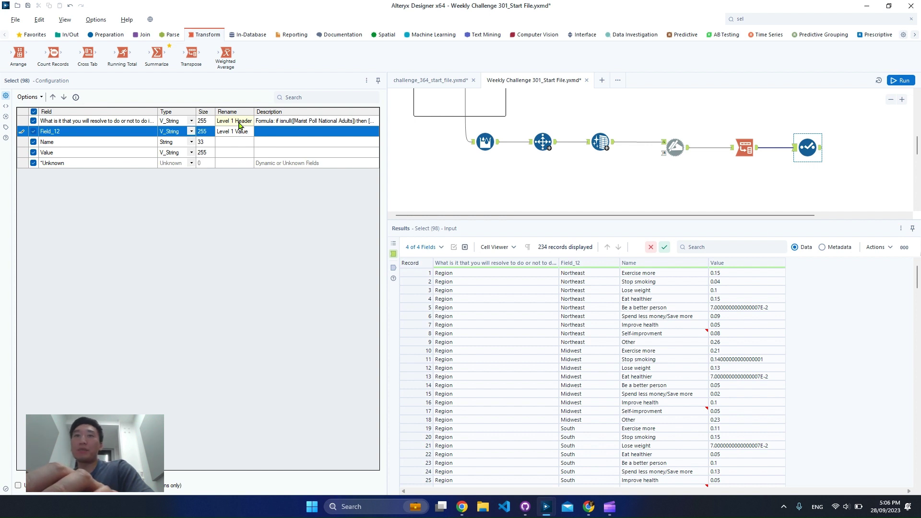
key(Return)
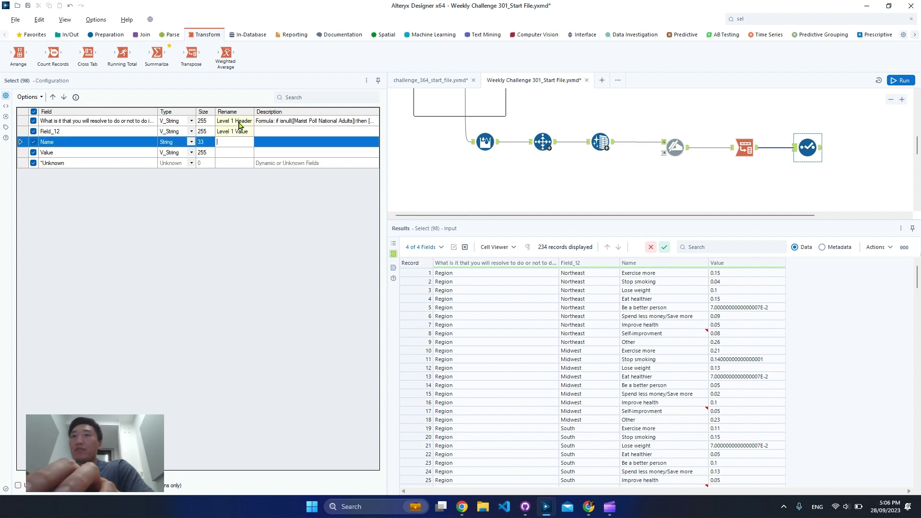
Rename the Name field as Resolution Name and the Value field as Resolution Value
text(Resolution)
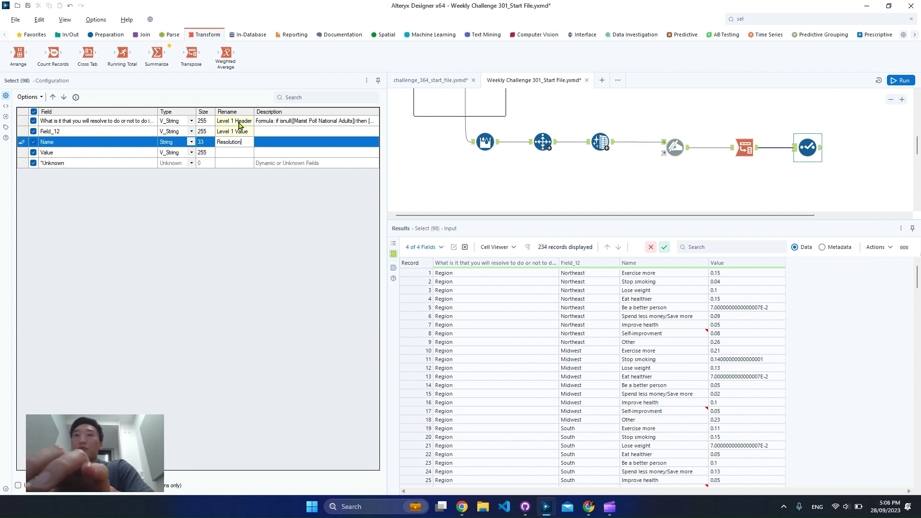
text( Name)
key(Return)
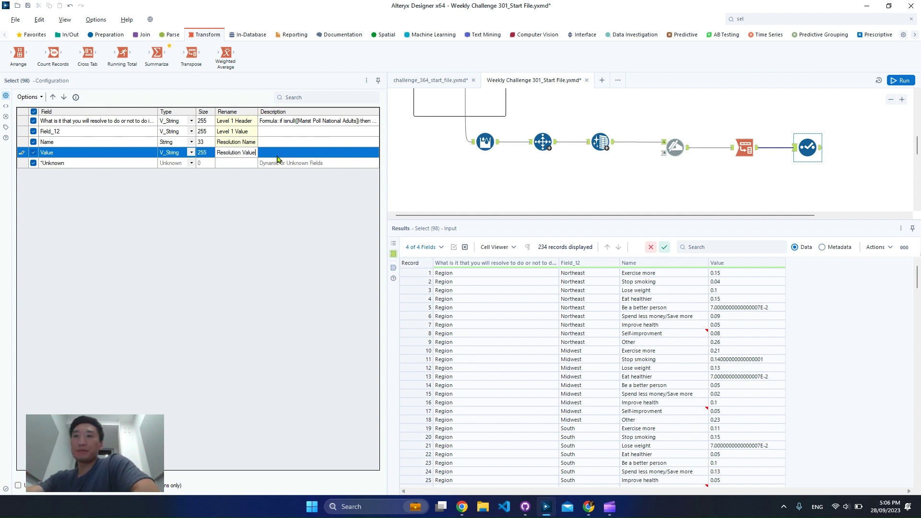
Replace "Level 1" with "Field" in the first two new names, giving Field Header and Field Value
click(235, 121)
drag(234, 121, 218, 121)
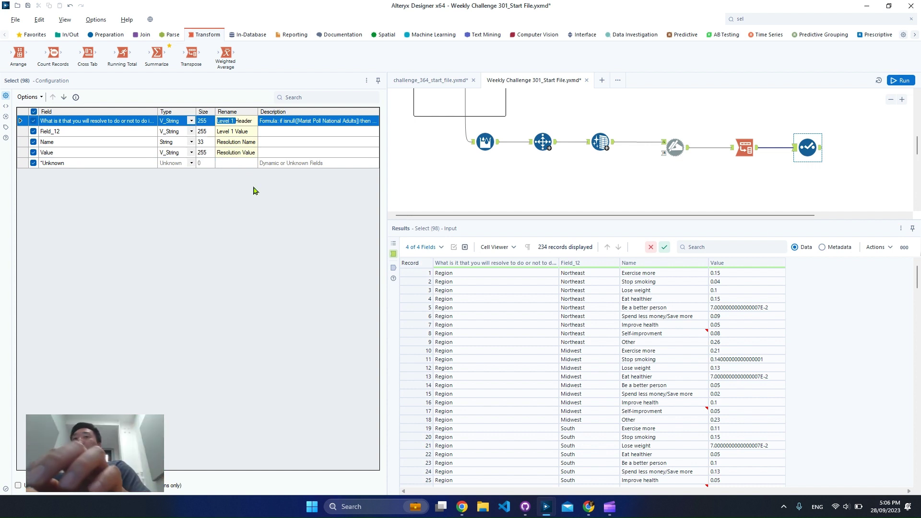
text(Field)
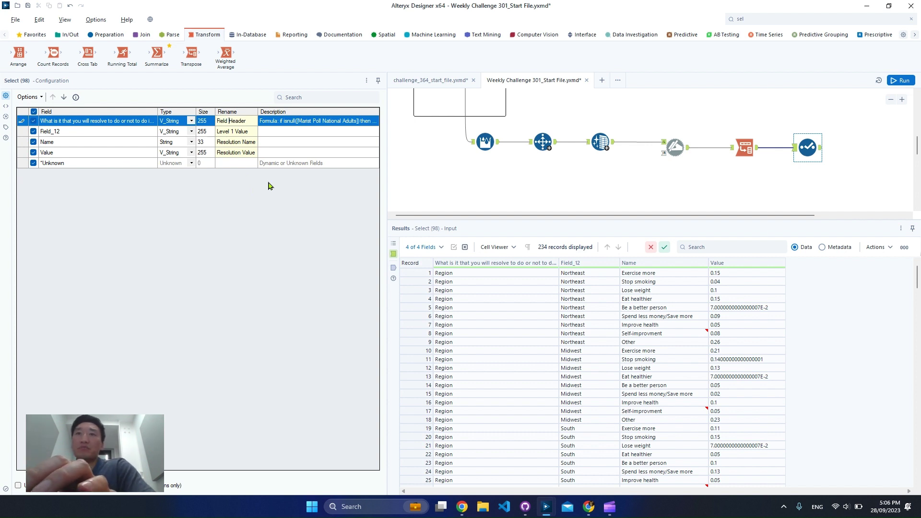
click(233, 131)
drag(235, 132, 187, 133)
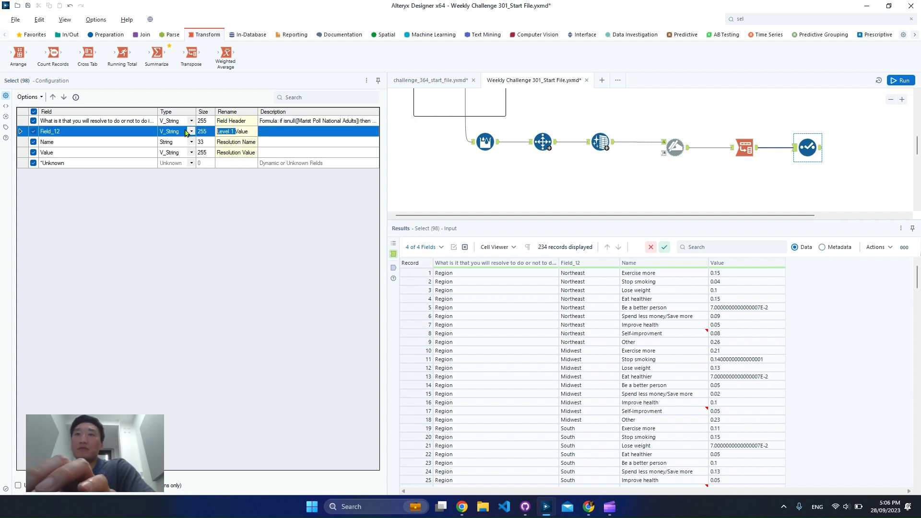
text(Fie)
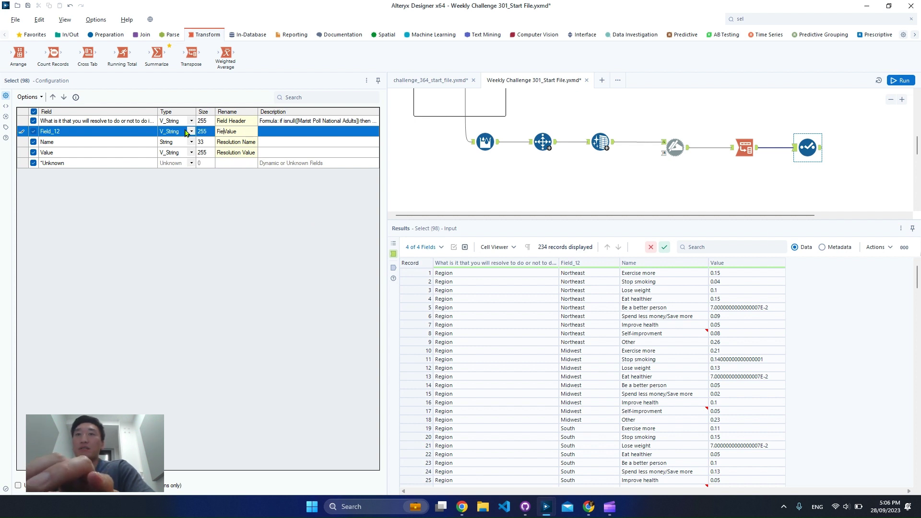
text(ld)
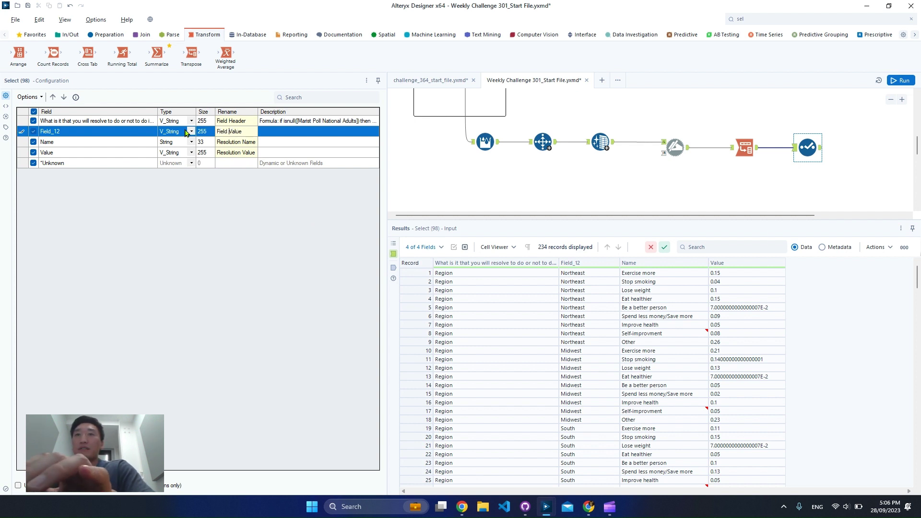
Run the workflow and examine how the numbers in the Value column are written across the Region and Gender records
click(909, 82)
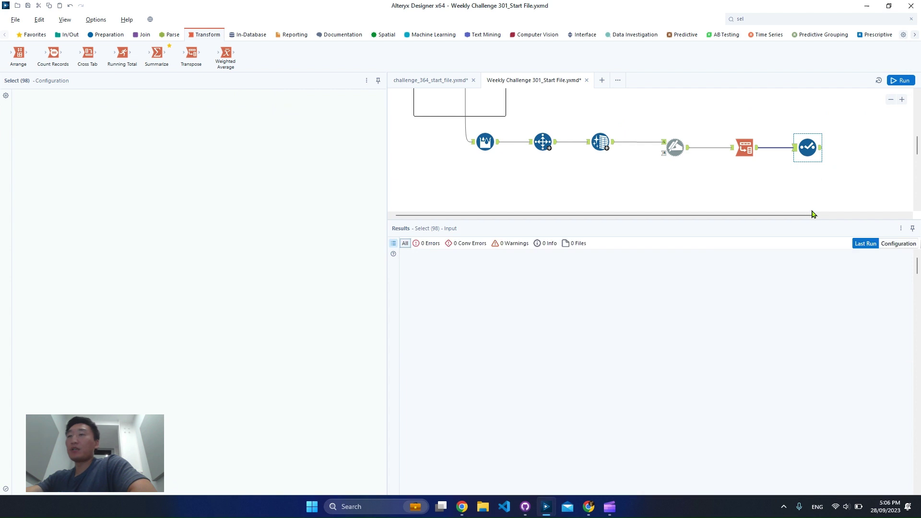
click(886, 216)
scroll(715, 378, down, 13)
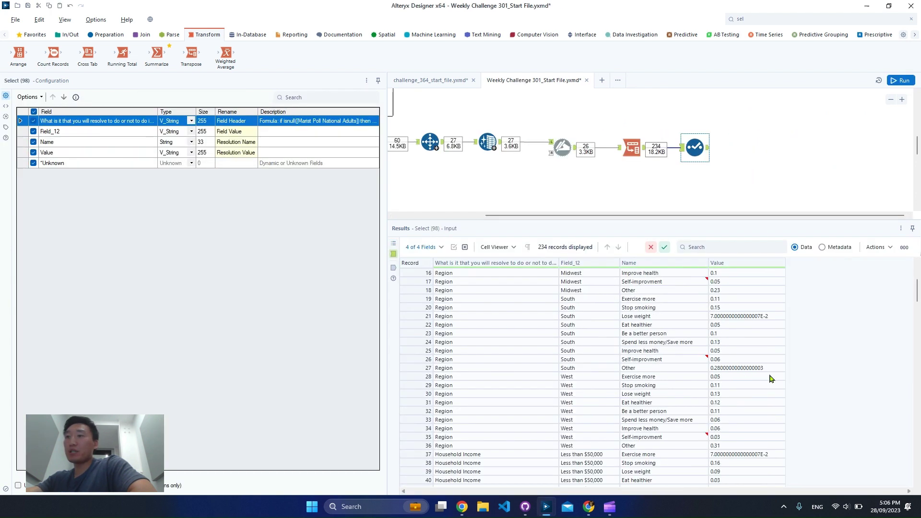
click(761, 368)
drag(916, 310, 914, 422)
click(766, 360)
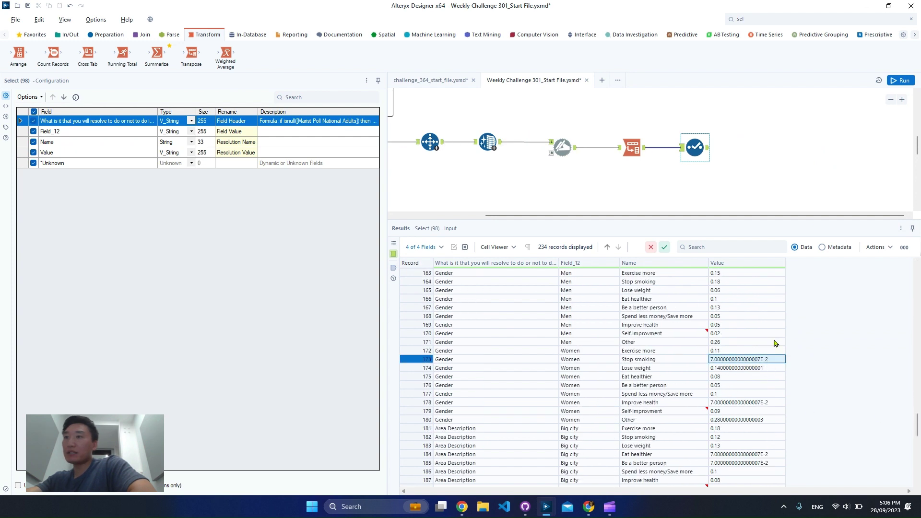
Change the Value field's data type to Double in the Select tool and run the workflow
click(190, 153)
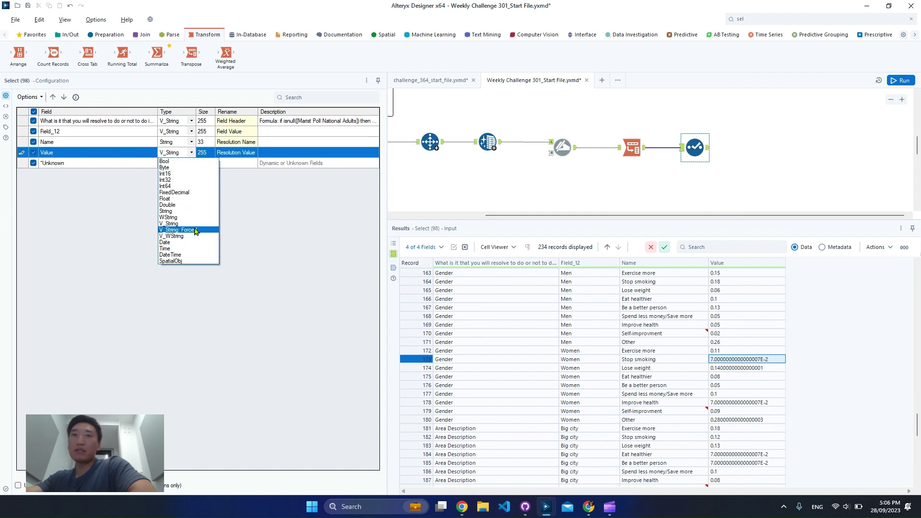
click(191, 205)
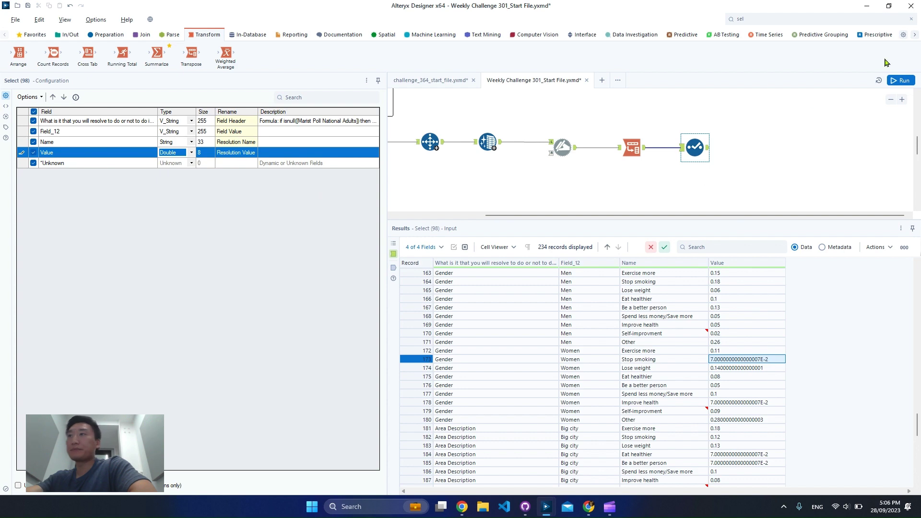
click(901, 80)
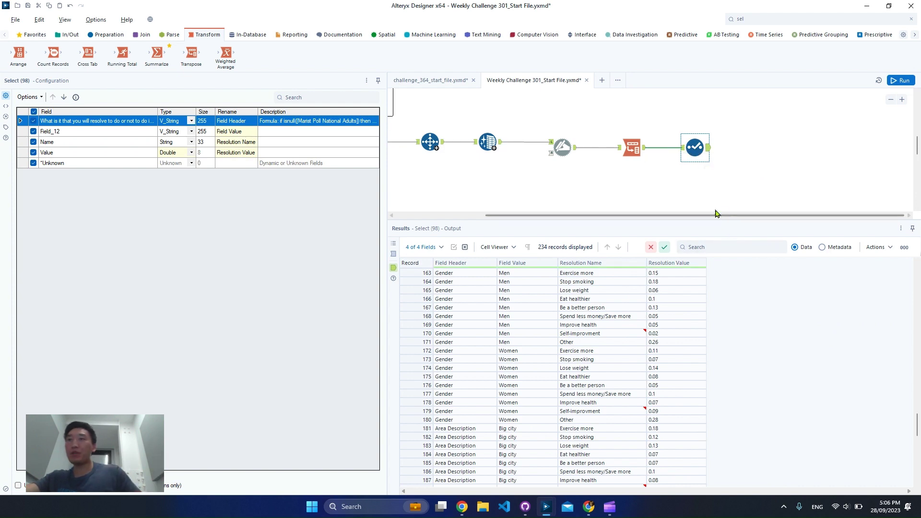
click(750, 201)
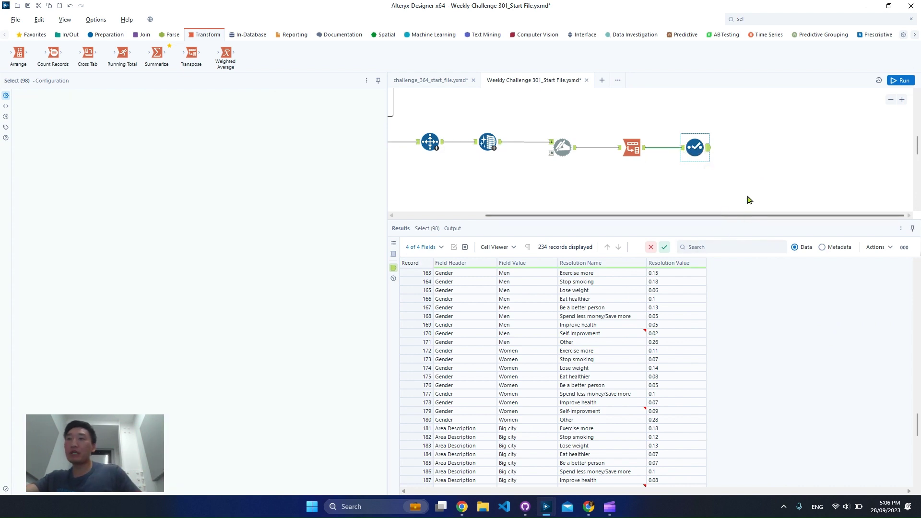
Compare the resolution values entering and leaving the Select tool, including the Northeast "Be a better person" record and the Household Income records
click(689, 156)
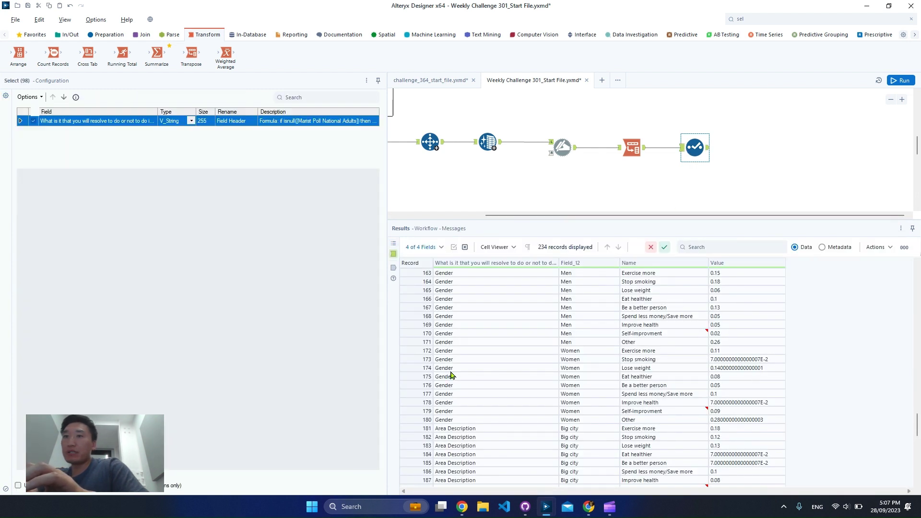
click(435, 360)
drag(917, 424, 909, 272)
click(447, 310)
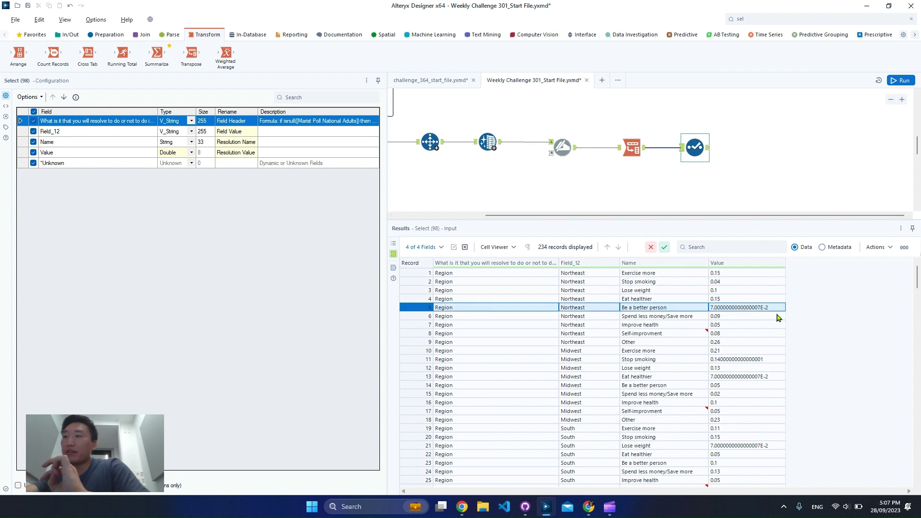
click(709, 148)
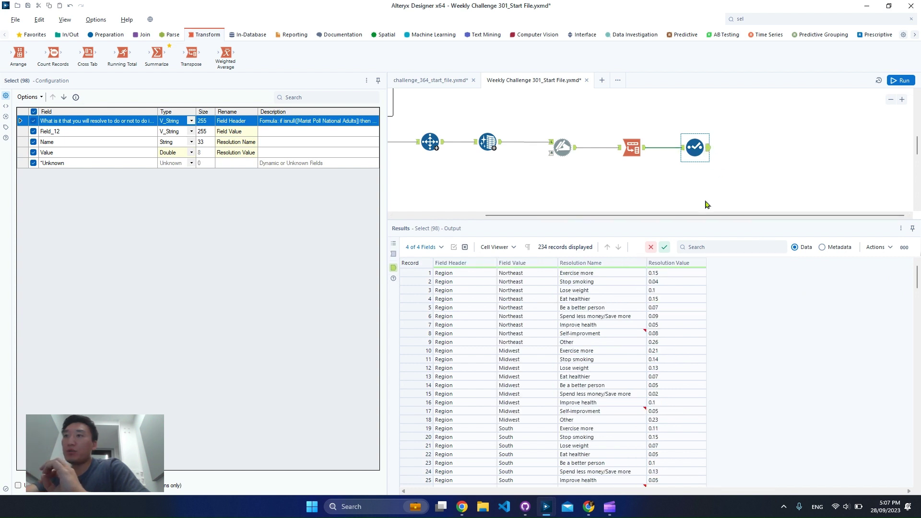
click(423, 306)
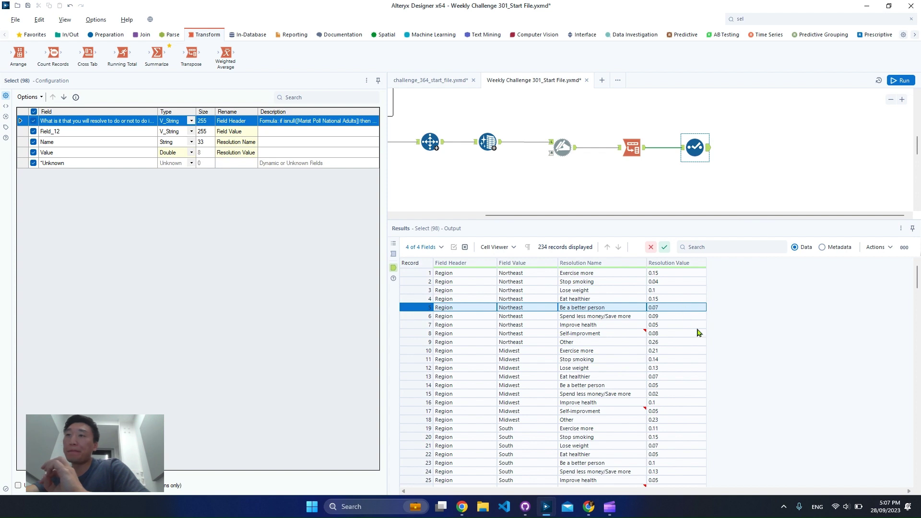
scroll(686, 361, down, 10)
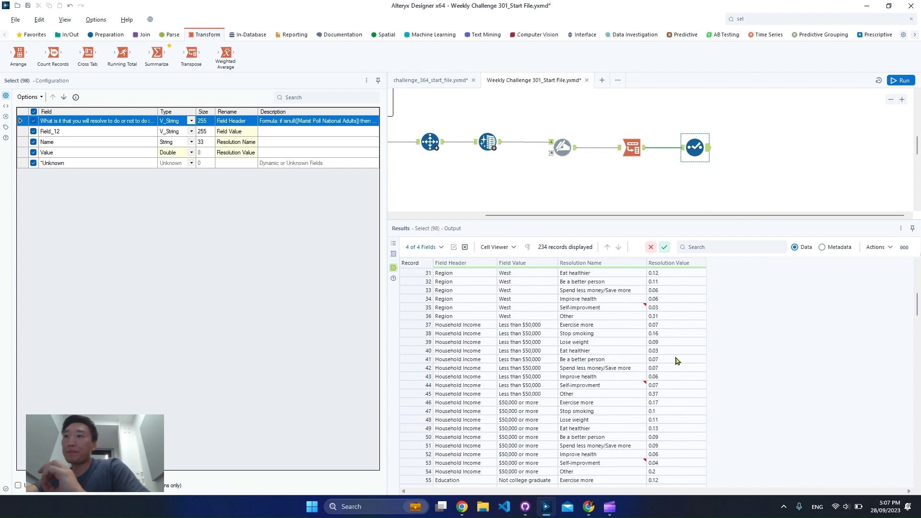
scroll(676, 361, down, 4)
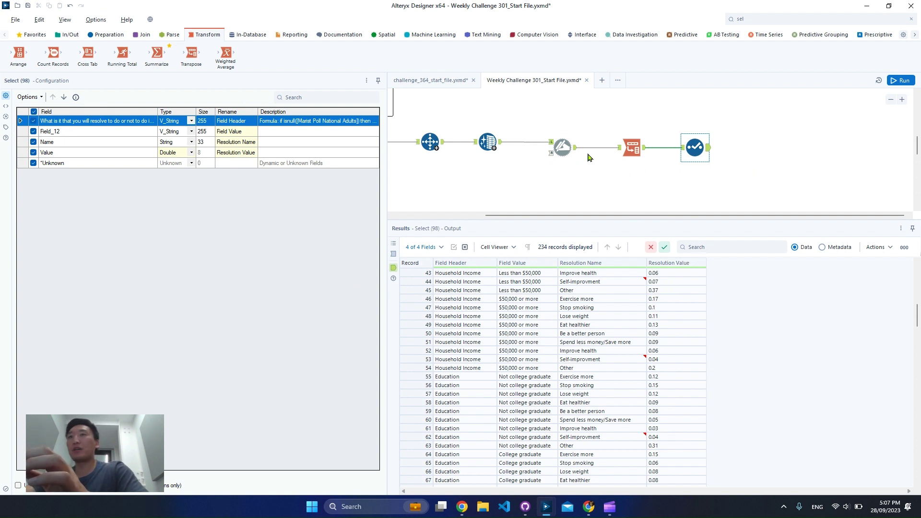
Add a Summarize tool connected to the output of the Select tool
drag(157, 53, 762, 146)
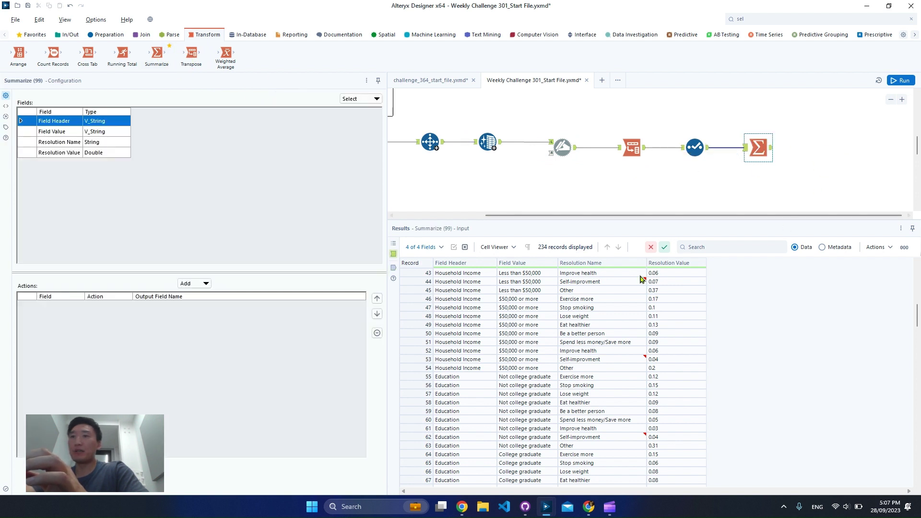
scroll(655, 303, up, 4)
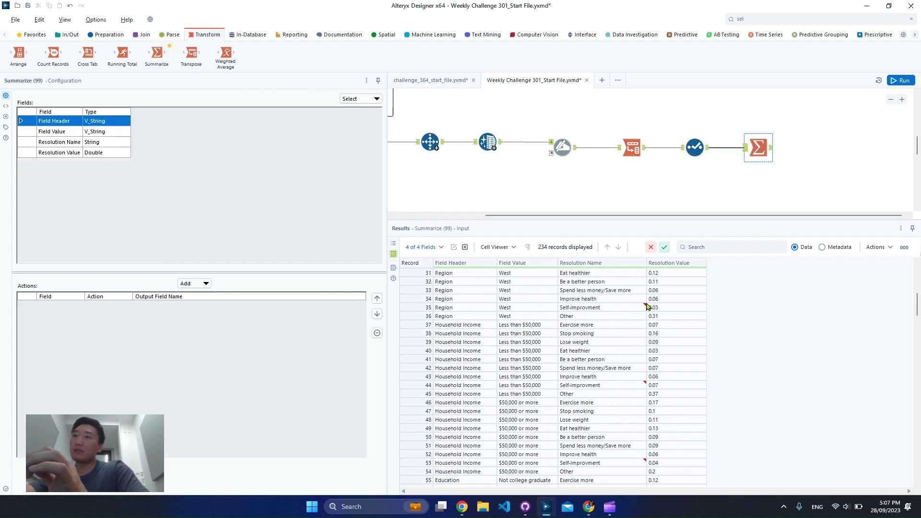
scroll(639, 301, up, 10)
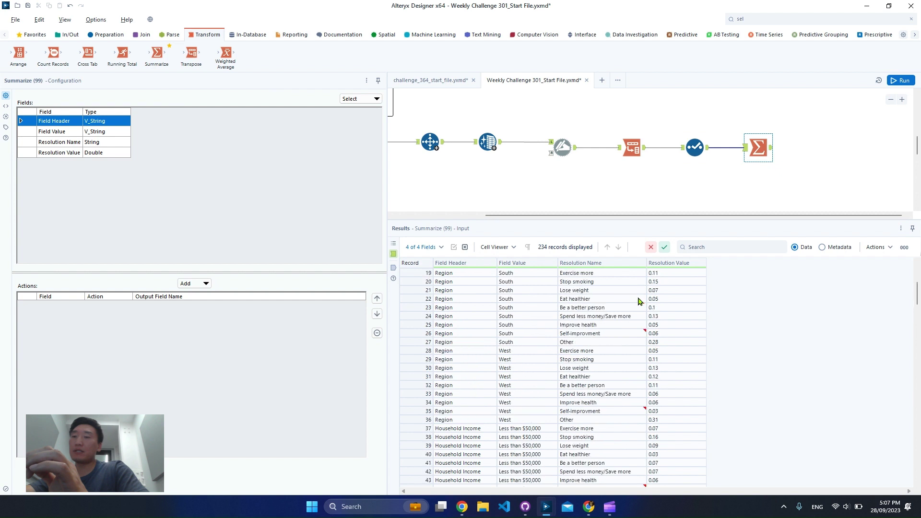
Search the Summarize tool's input records for "Exercise more" and examine its values across the Region and other demographic groups
right_click(591, 273)
click(584, 273)
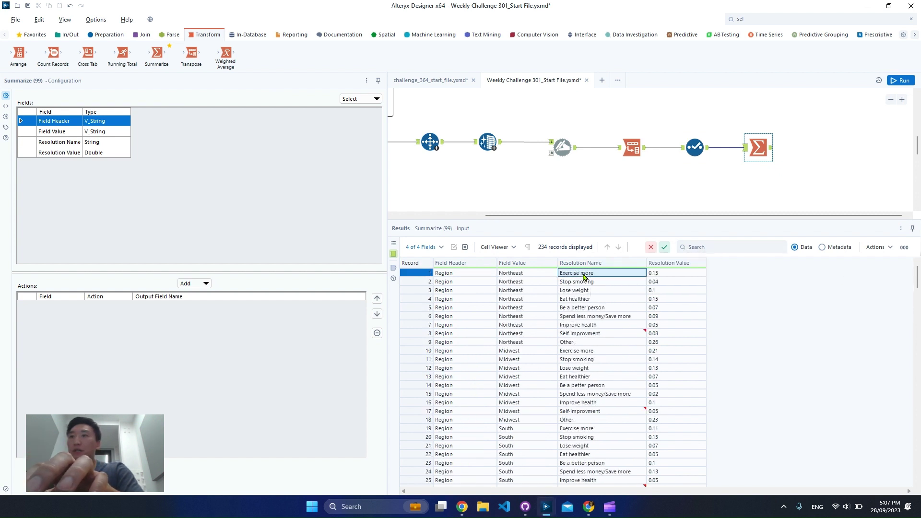
right_click(584, 274)
click(625, 293)
click(479, 284)
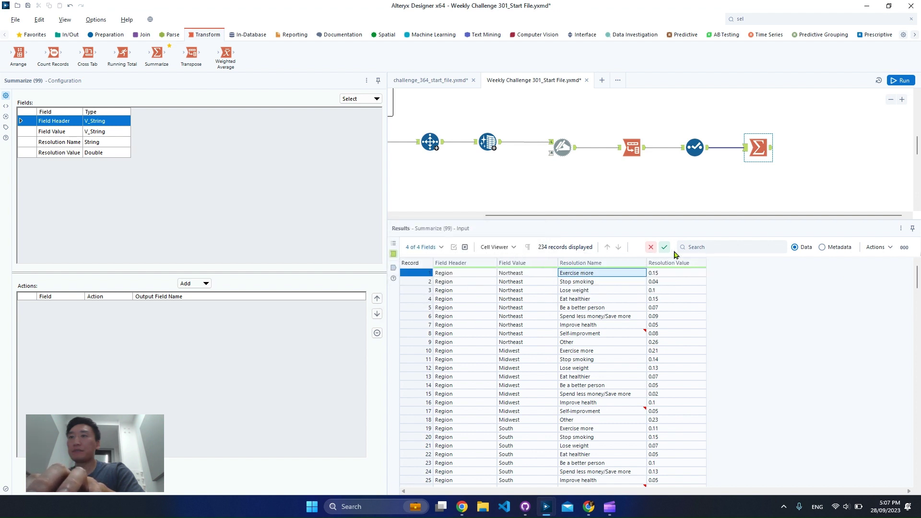
click(710, 247)
key(ctrl+v)
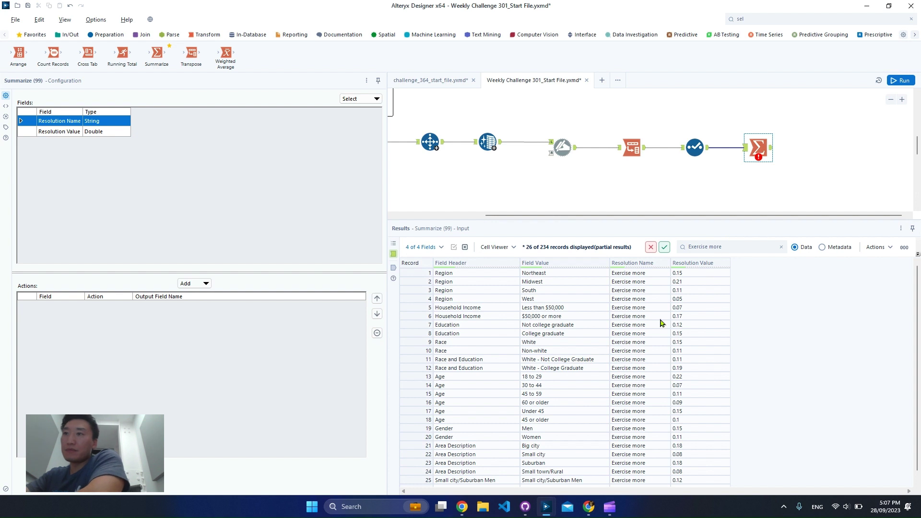
drag(429, 272, 428, 299)
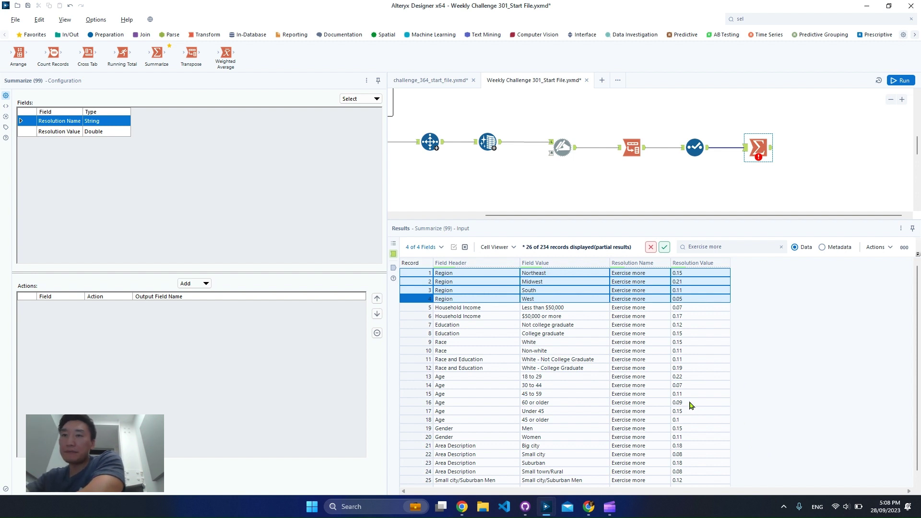
scroll(690, 405, down, 1)
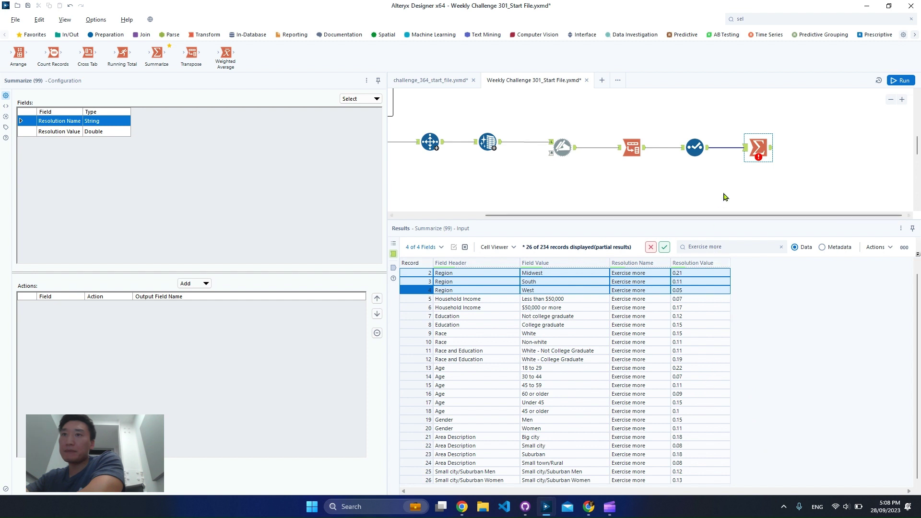
Add a Sum action on the Resolution Value field in the Summarize tool and run the workflow
click(758, 148)
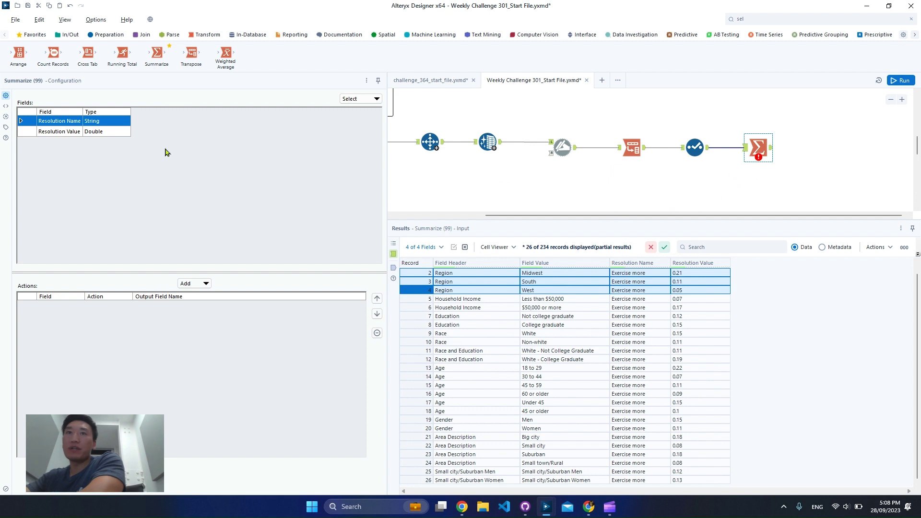
click(102, 134)
click(199, 284)
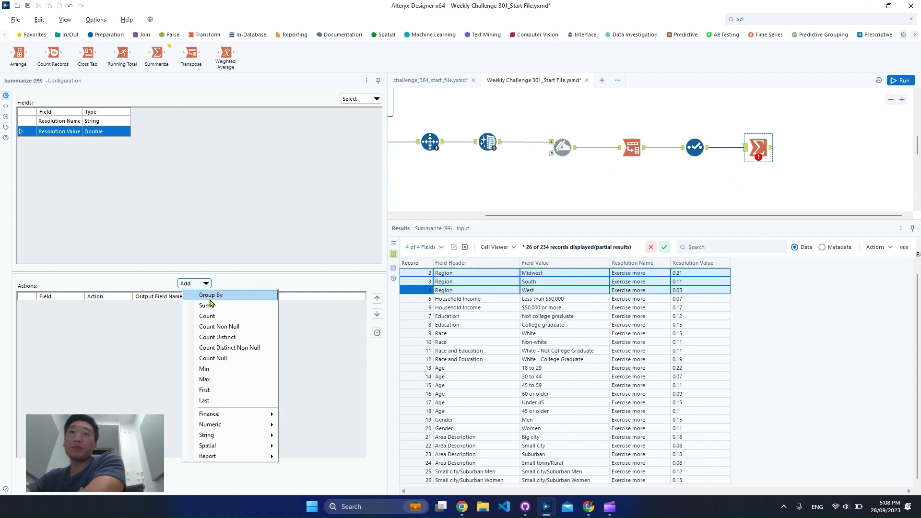
click(225, 302)
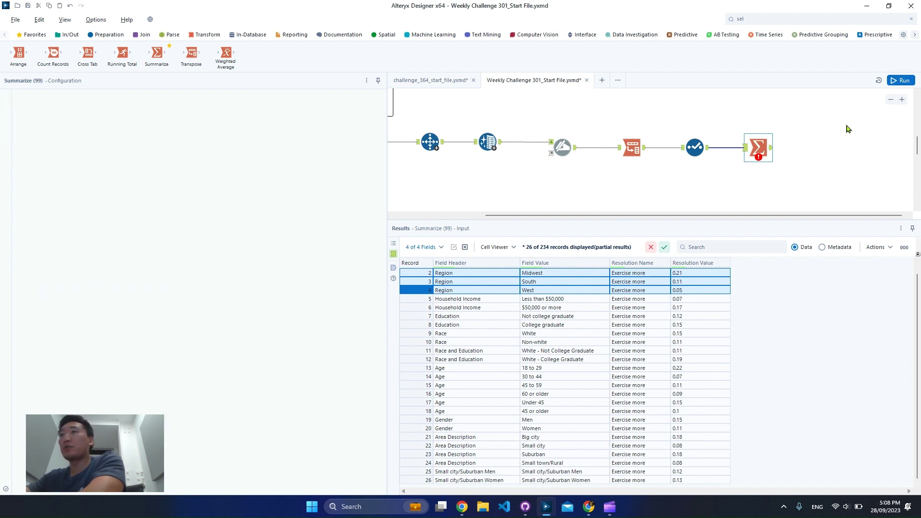
click(848, 127)
key(ctrl+r)
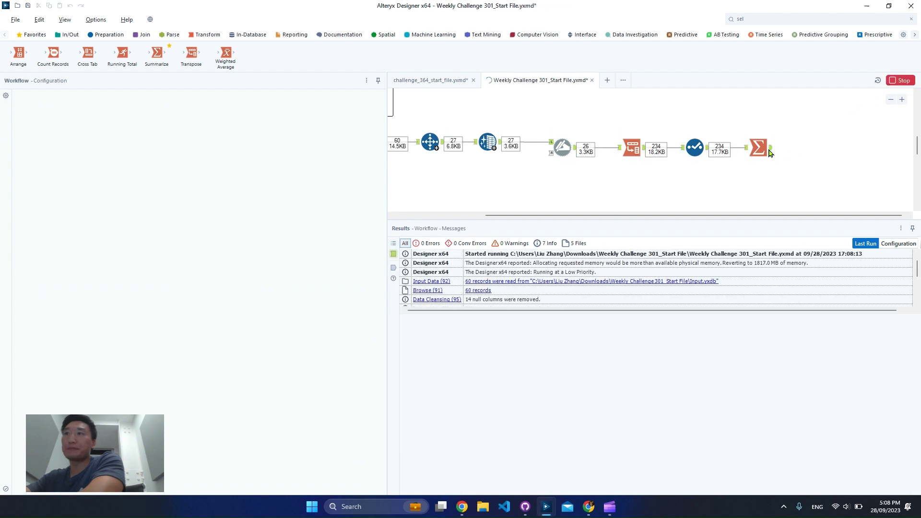
Inspect the Summarize tool's output total and the records feeding into it
click(768, 152)
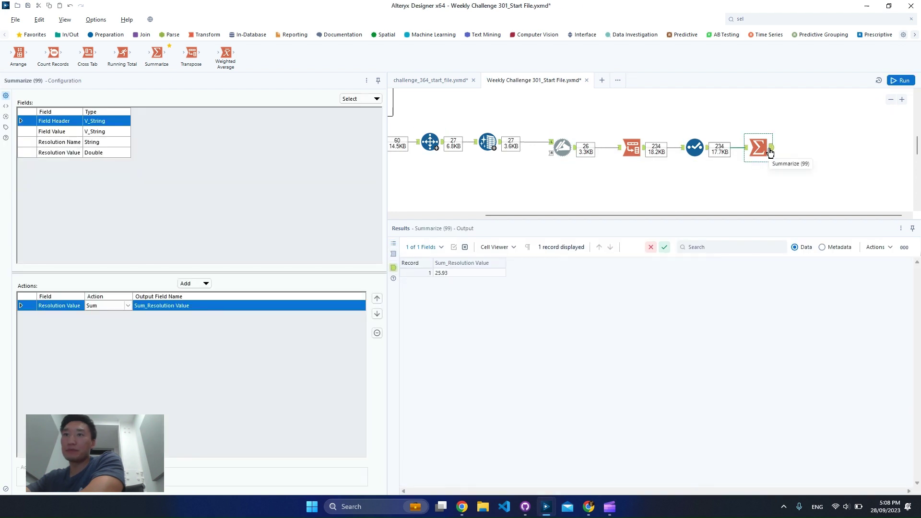
click(475, 273)
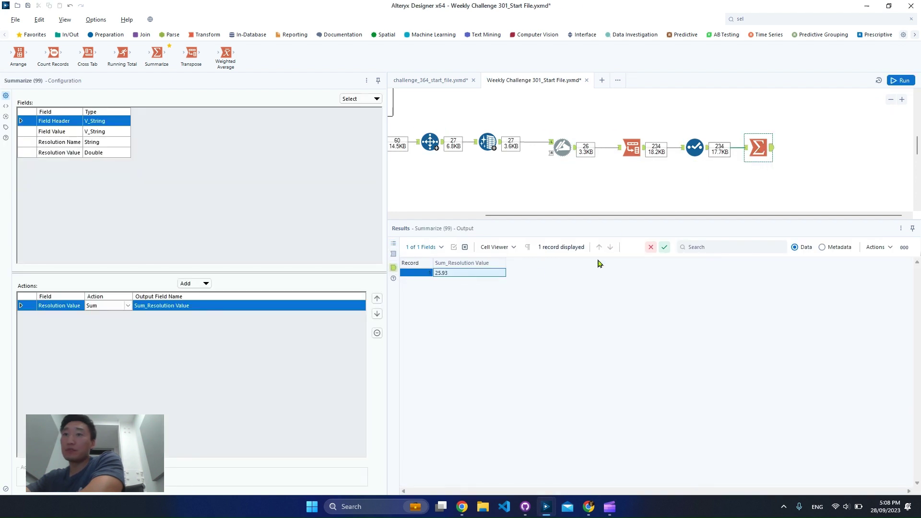
click(746, 148)
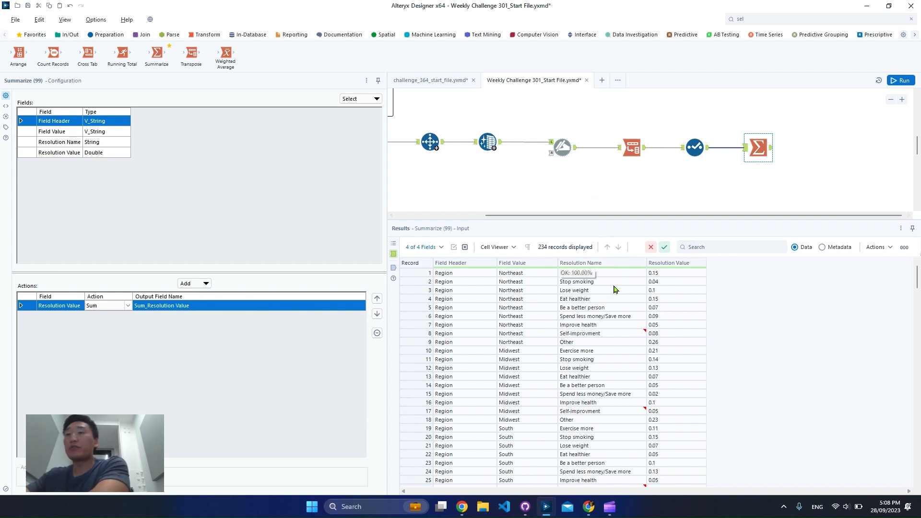
Group the Summarize tool by Resolution Name, placed above the Resolution Value sum, and run the workflow
click(77, 142)
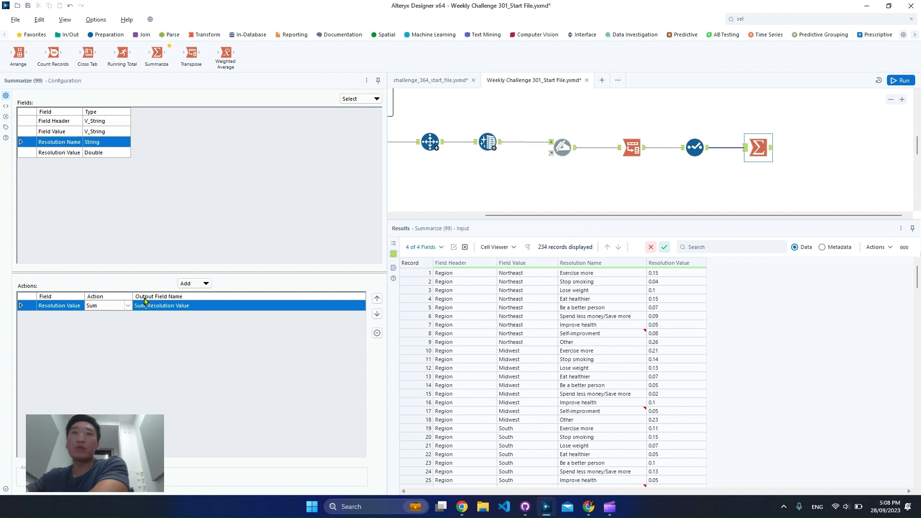
click(195, 283)
click(208, 294)
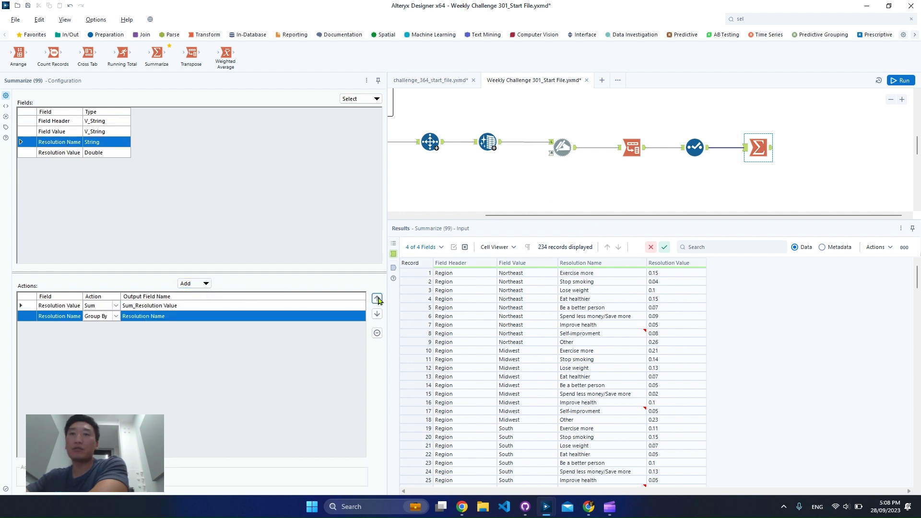
click(377, 299)
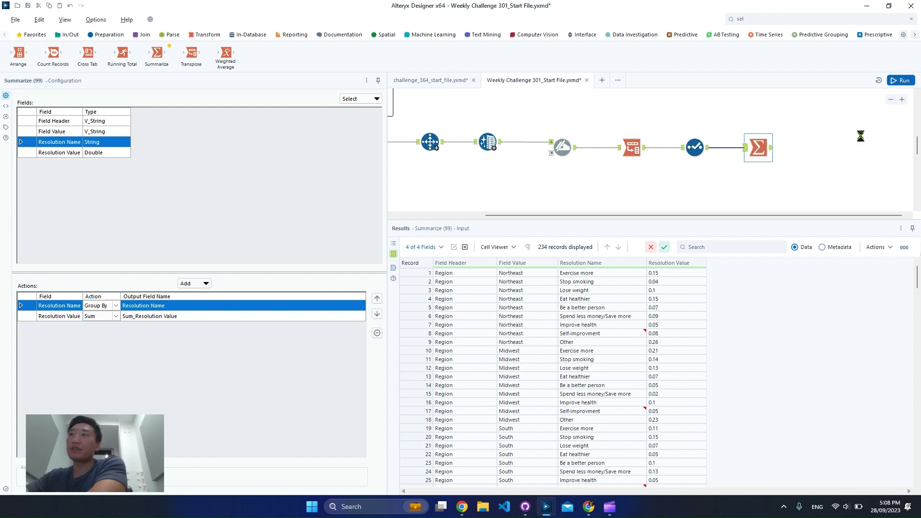
key(ctrl+s)
key(ctrl+r)
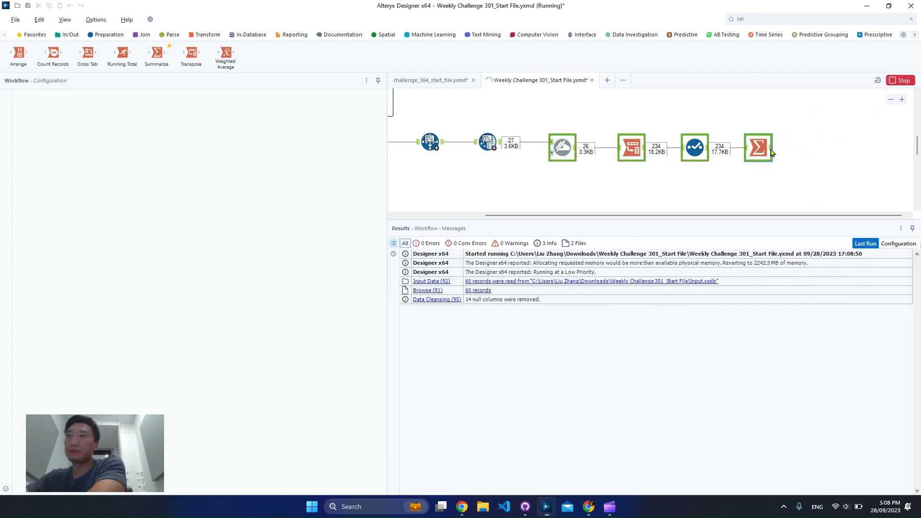
Compare the grouped Summarize output with the expected Top 3 New Year's Resolutions answer
click(768, 153)
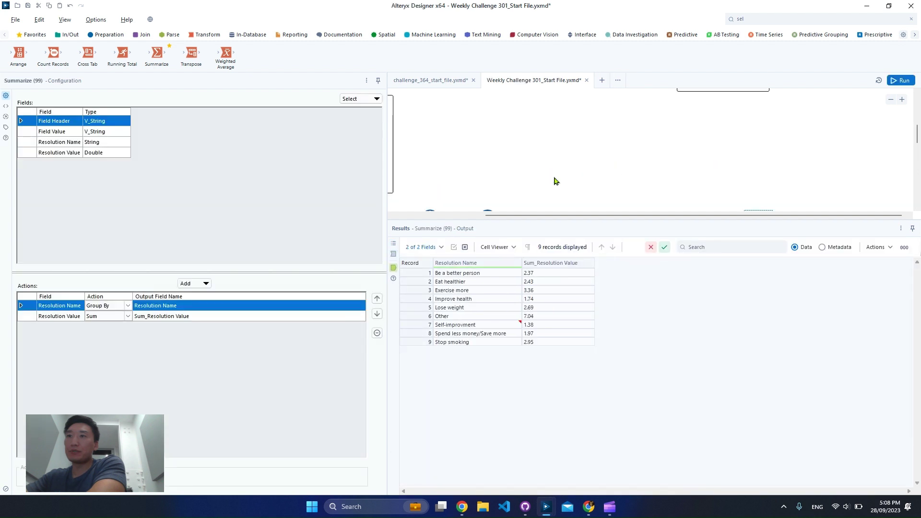
scroll(557, 178, up, 3)
click(745, 94)
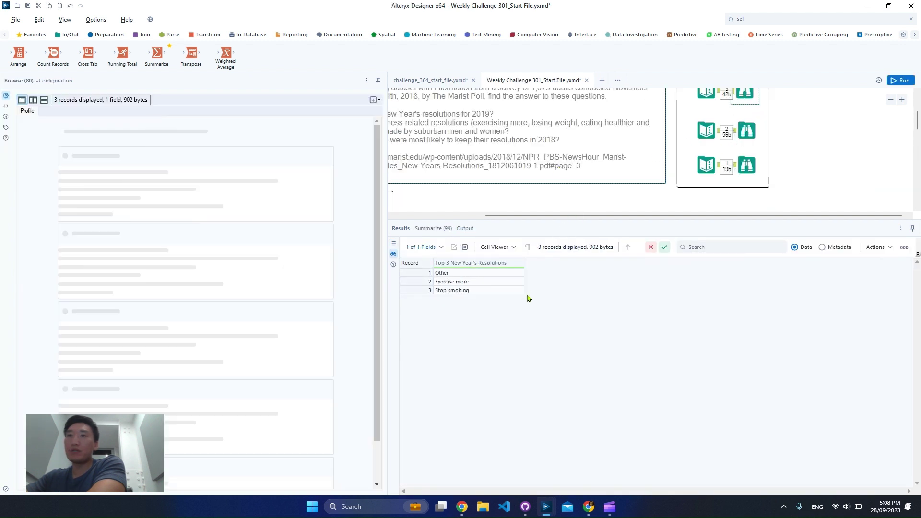
scroll(768, 158, down, 3)
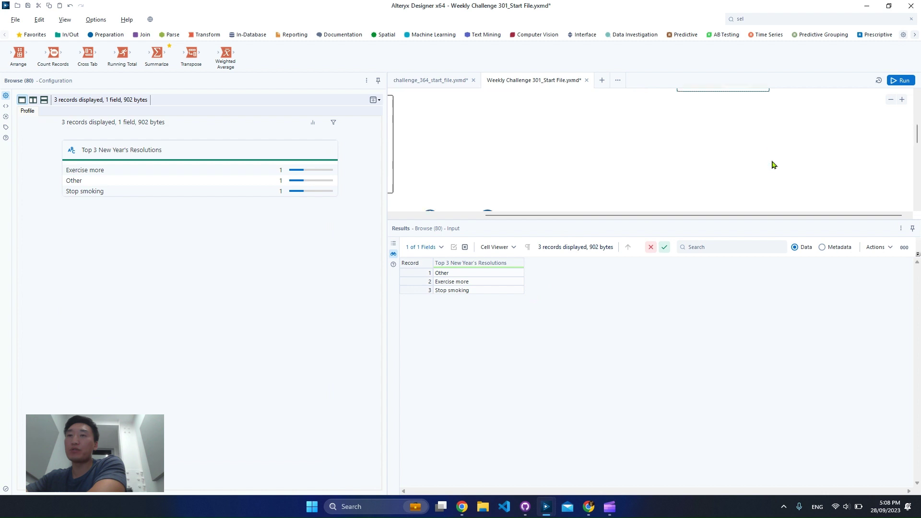
Sort the Summarize output by Sum_Resolution Value in descending order and apply it to the workflow as a Sort tool
click(762, 151)
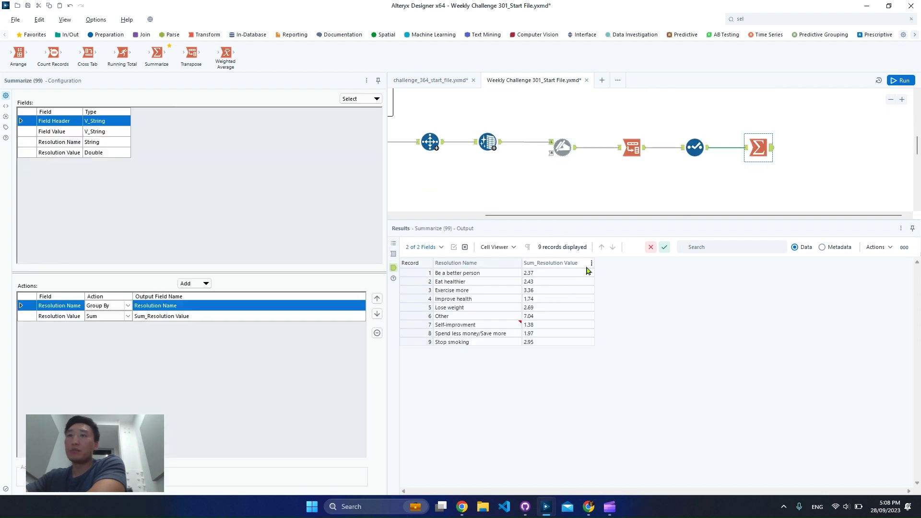
click(592, 263)
mouse_move(639, 299)
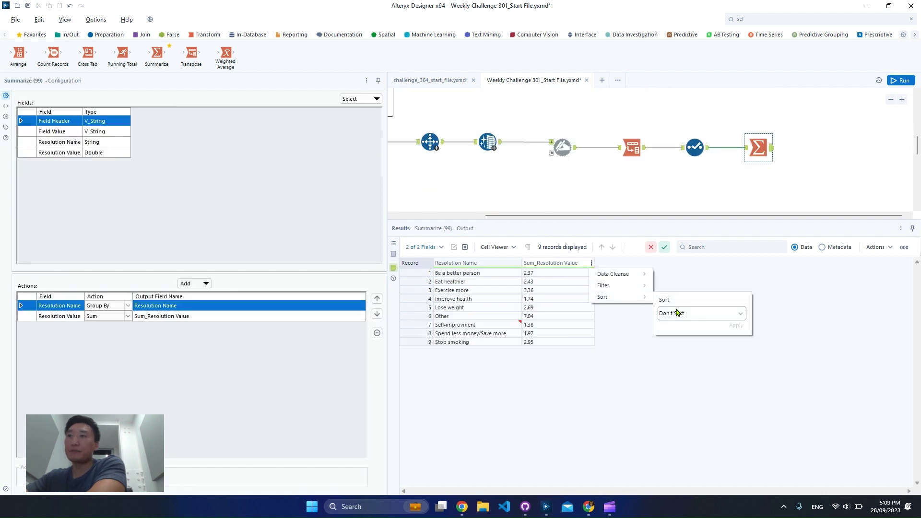
click(681, 314)
click(693, 342)
click(739, 330)
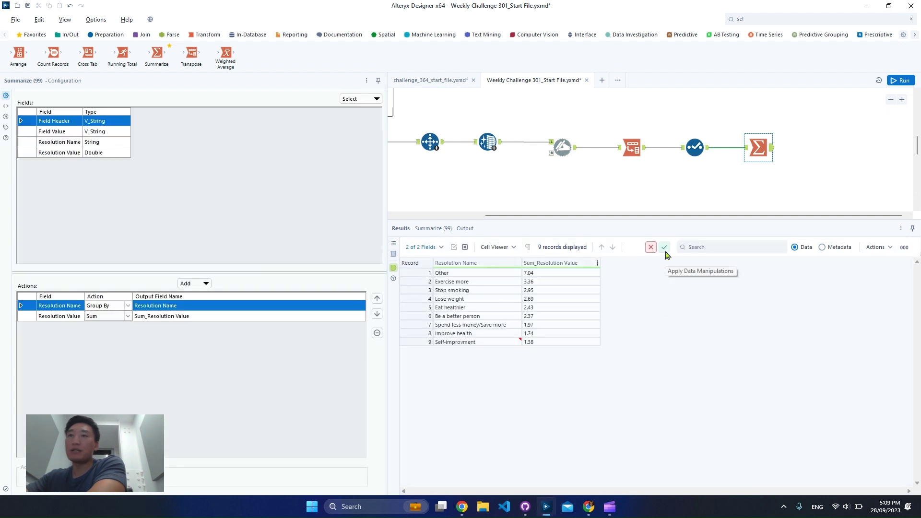
click(665, 249)
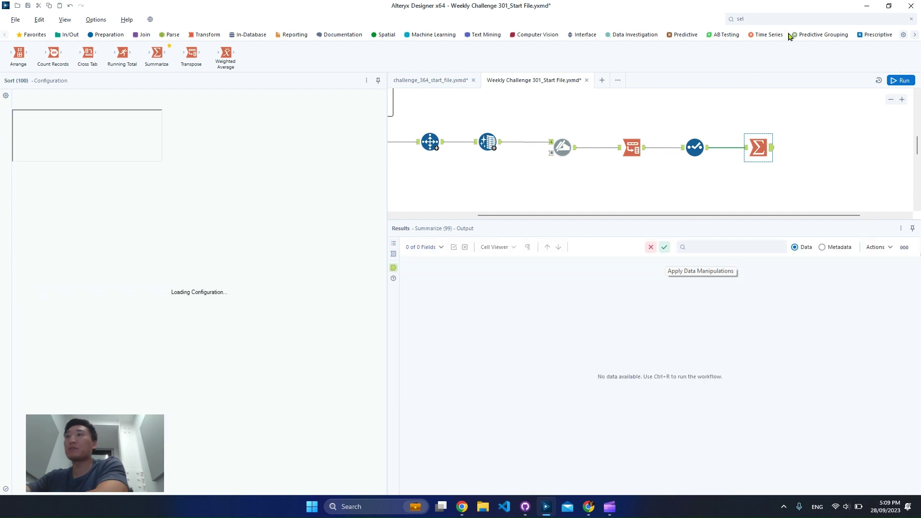
Add a Sample tool after the Sort tool, set it to keep the first 3 rows, and run the workflow
click(786, 17)
text(sam)
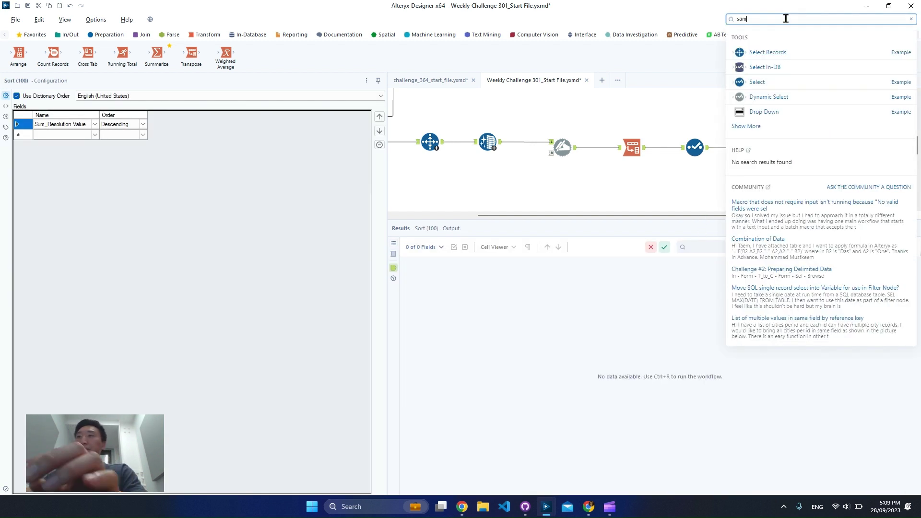
drag(808, 66, 867, 147)
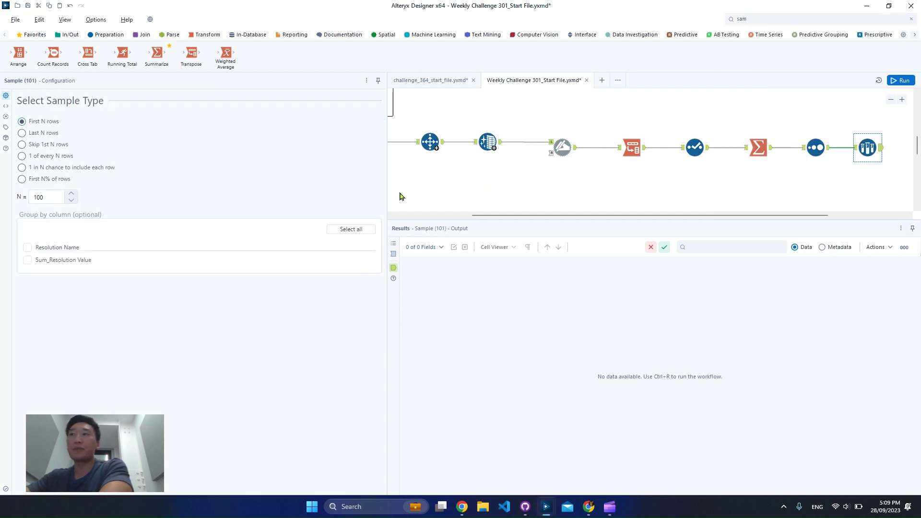
double_click(51, 195)
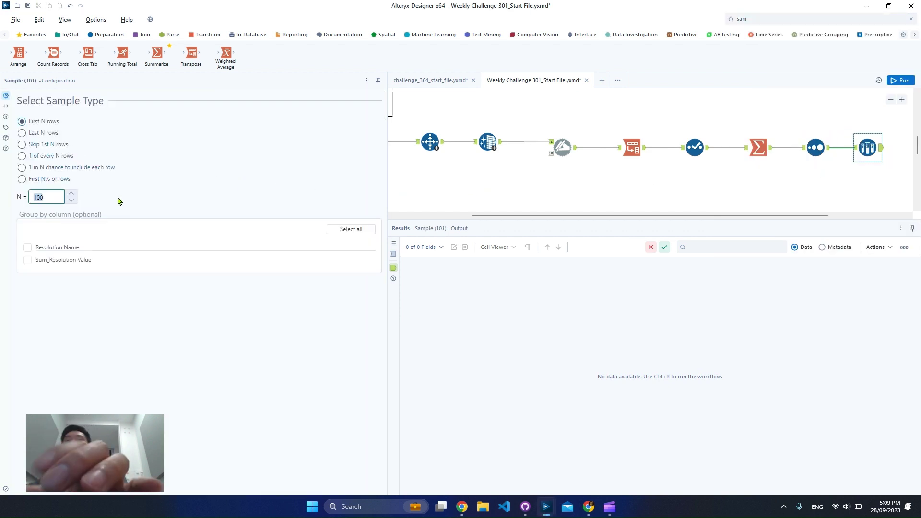
text(3)
click(899, 80)
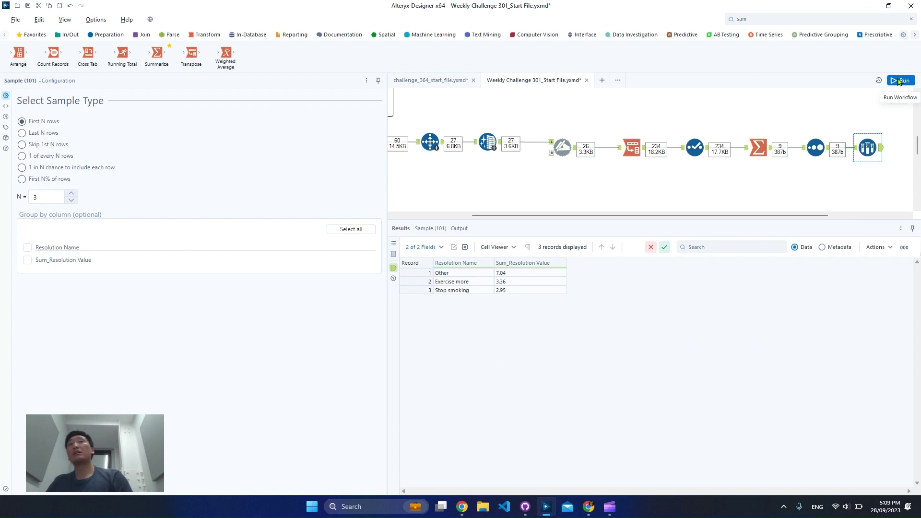
click(899, 80)
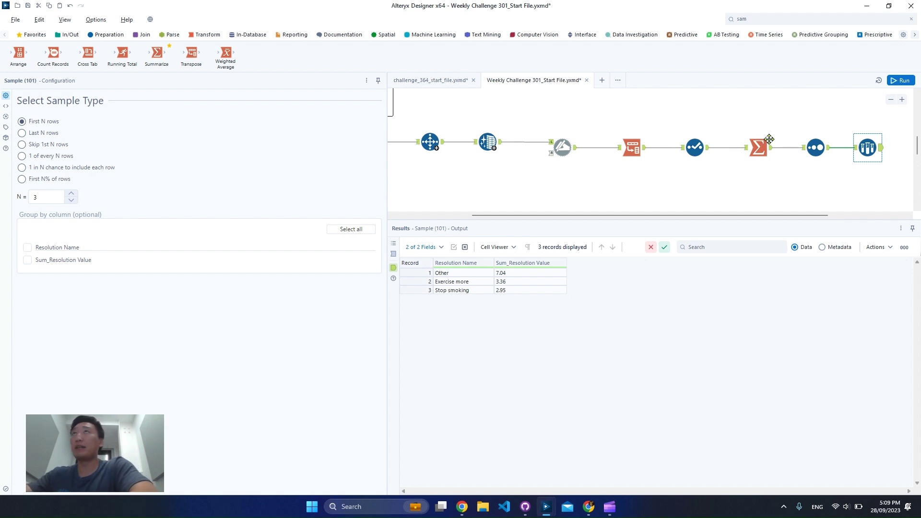
Check the Summarize and Sample outputs against the expected Top 3 New Year's Resolutions answer
click(889, 101)
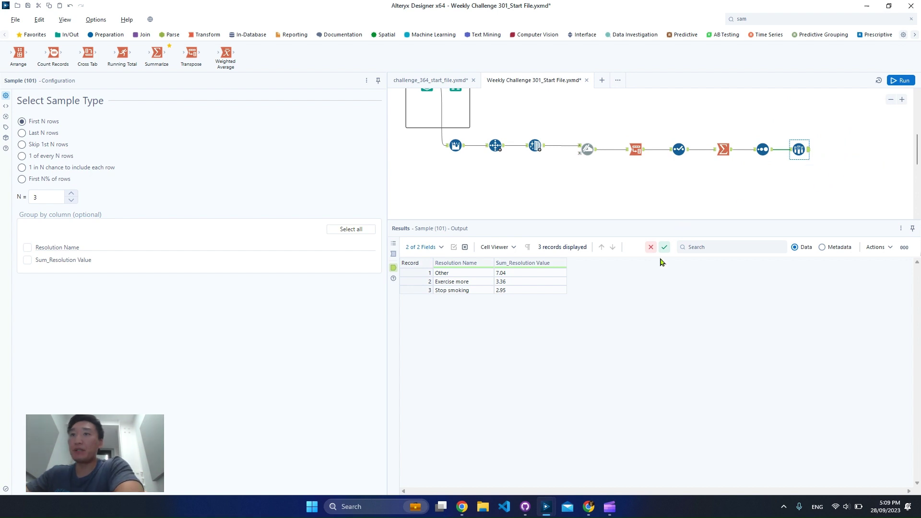
click(522, 276)
scroll(806, 125, down, 1)
click(724, 137)
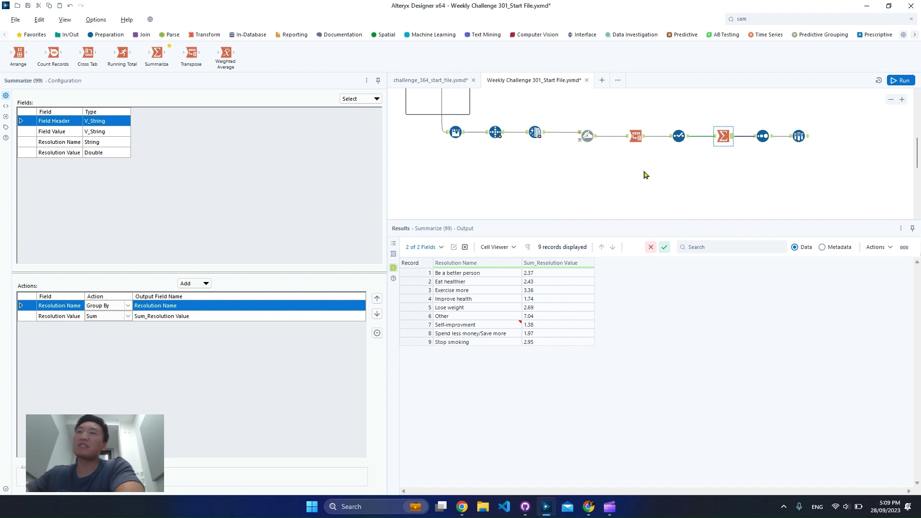
scroll(672, 163, up, 1)
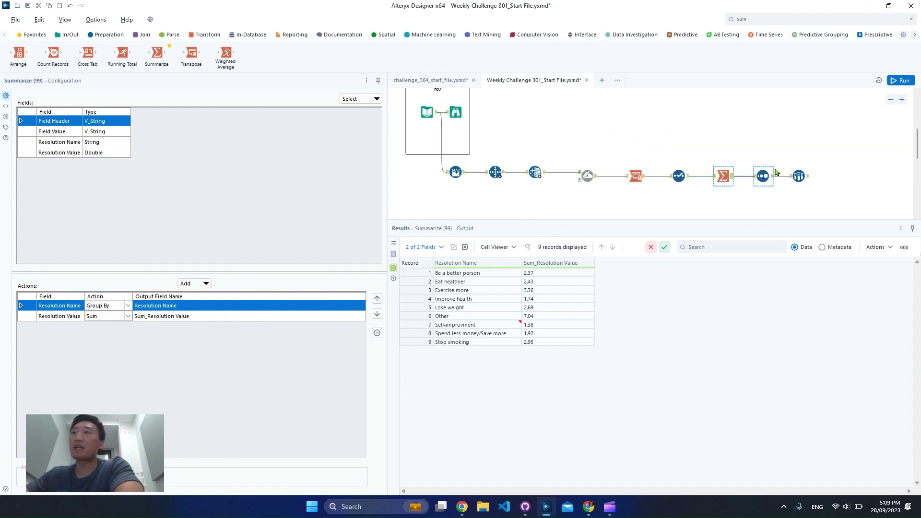
click(810, 179)
scroll(640, 142, up, 2)
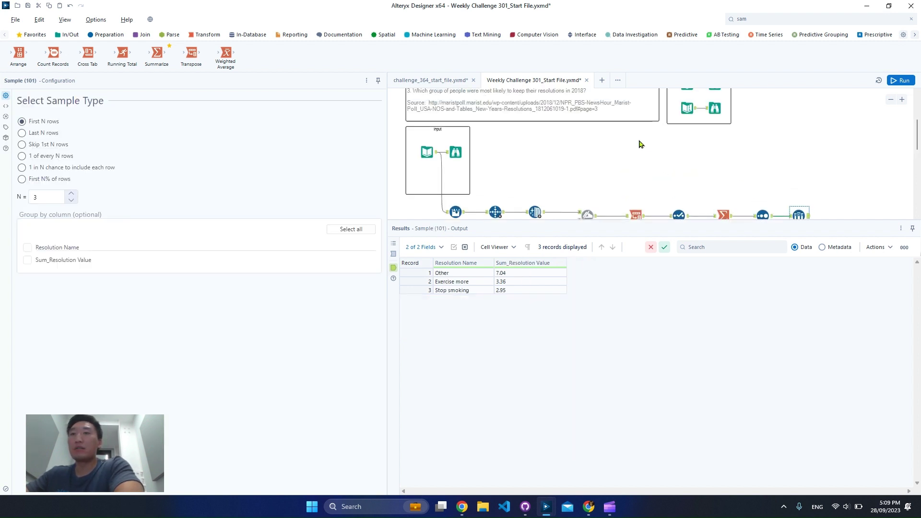
click(716, 100)
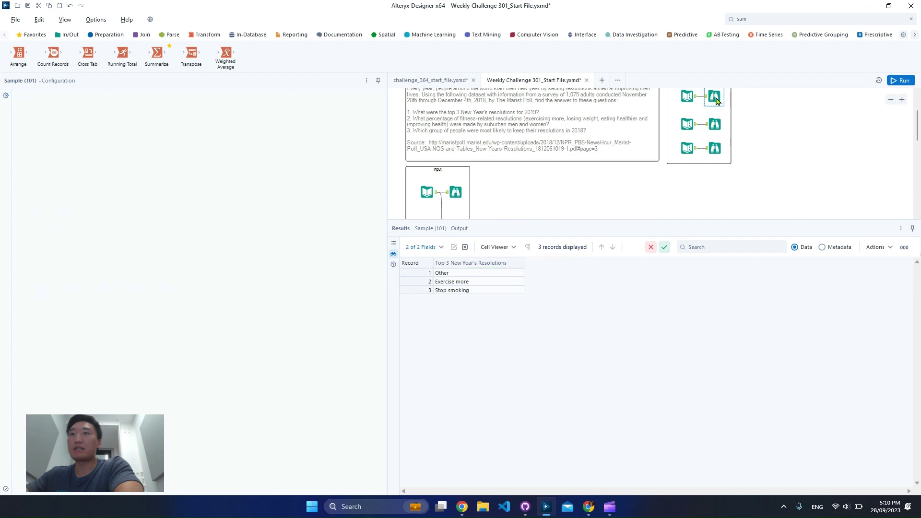
View the expected fitness-related resolutions answer for suburban men and women, widening the canvas to read the challenge questions
click(715, 125)
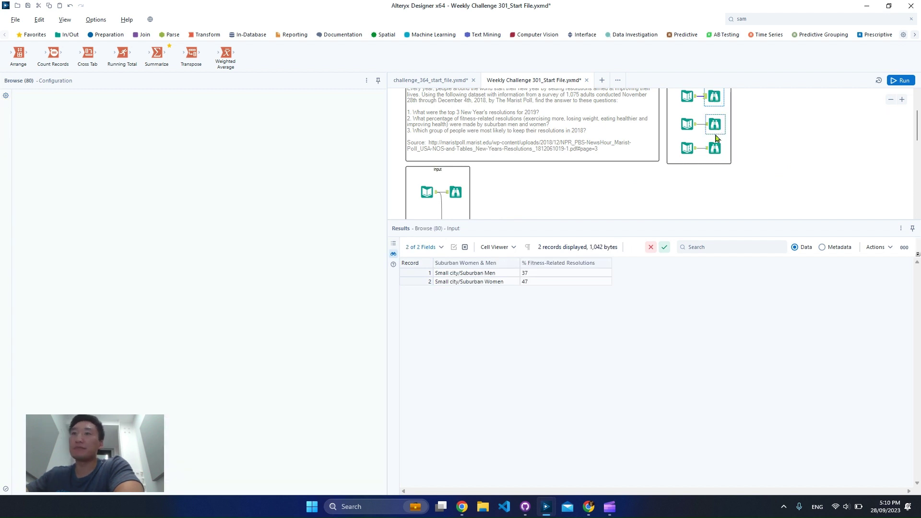
click(902, 99)
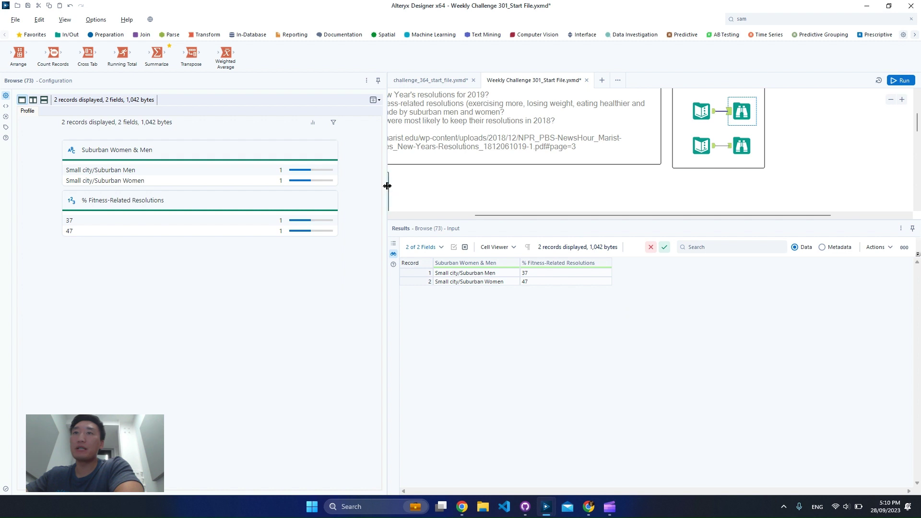
drag(388, 207, 204, 207)
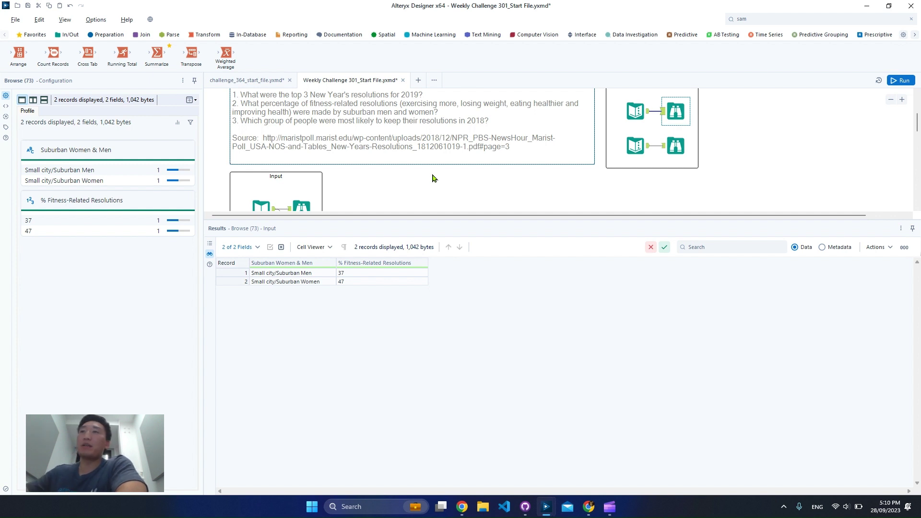
Inspect the outputs of the Transpose and Select tools as sources for the fitness-related question
scroll(691, 170, down, 2)
scroll(693, 168, down, 2)
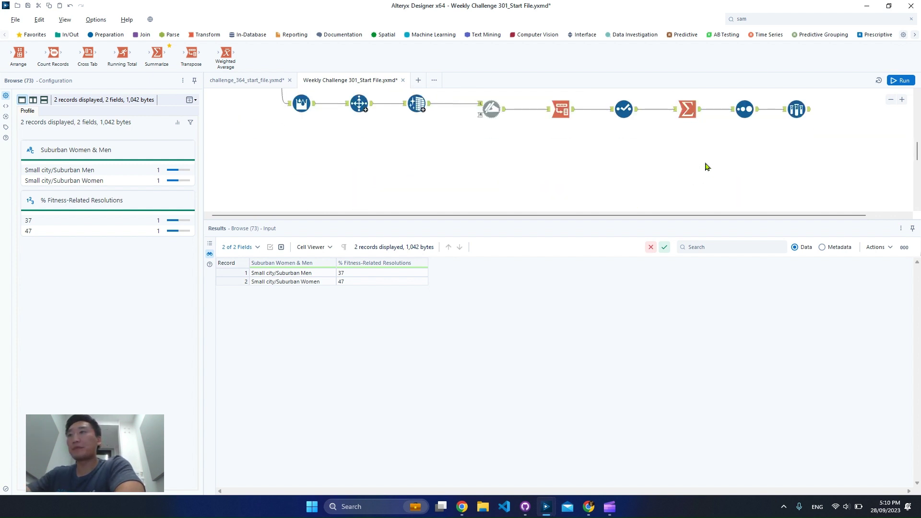
click(575, 114)
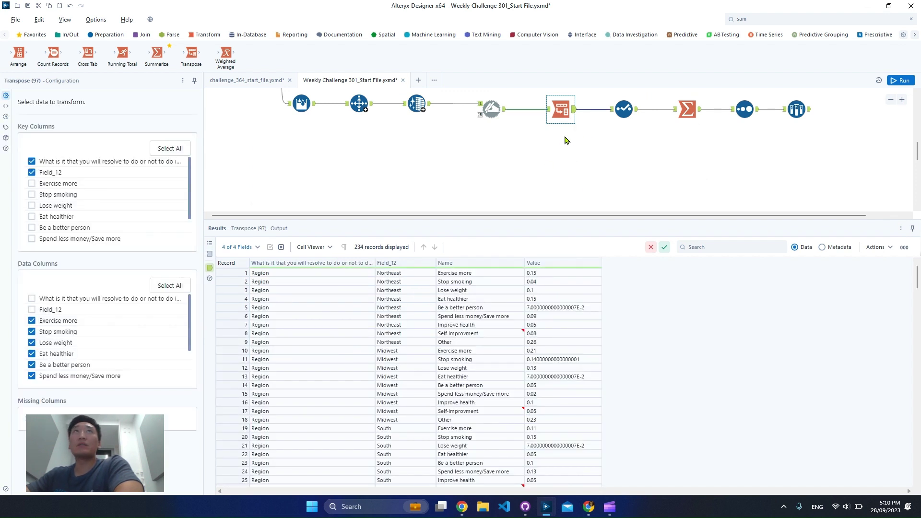
click(623, 109)
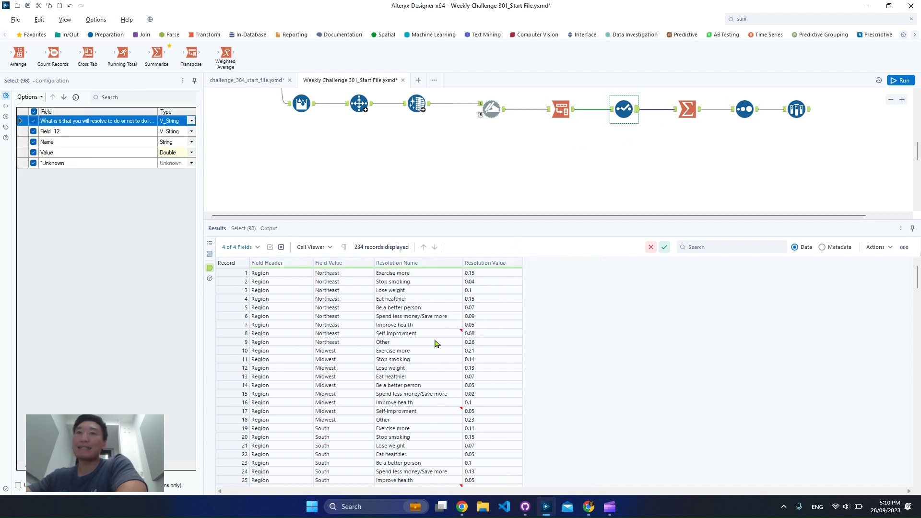
Look through the Select output's demographic groups down to the Area Description records, widening the Field Value column
scroll(350, 335, down, 5)
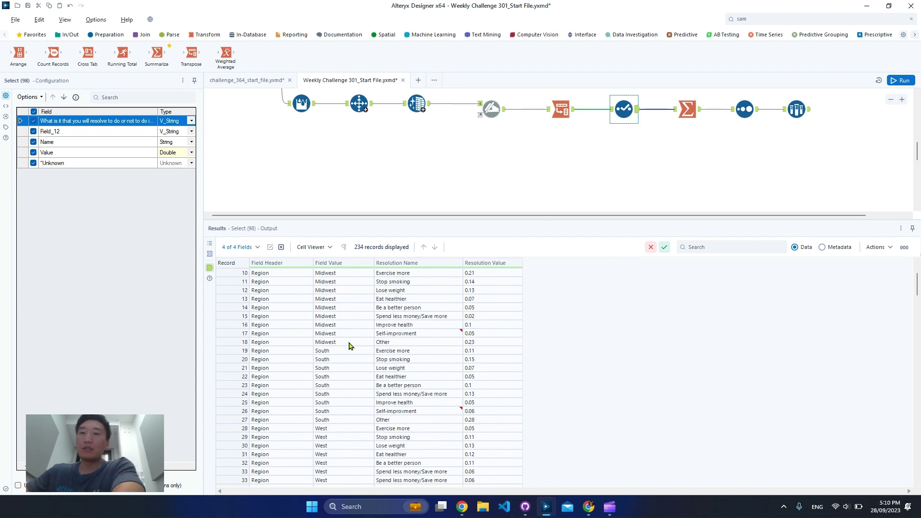
scroll(348, 328, down, 12)
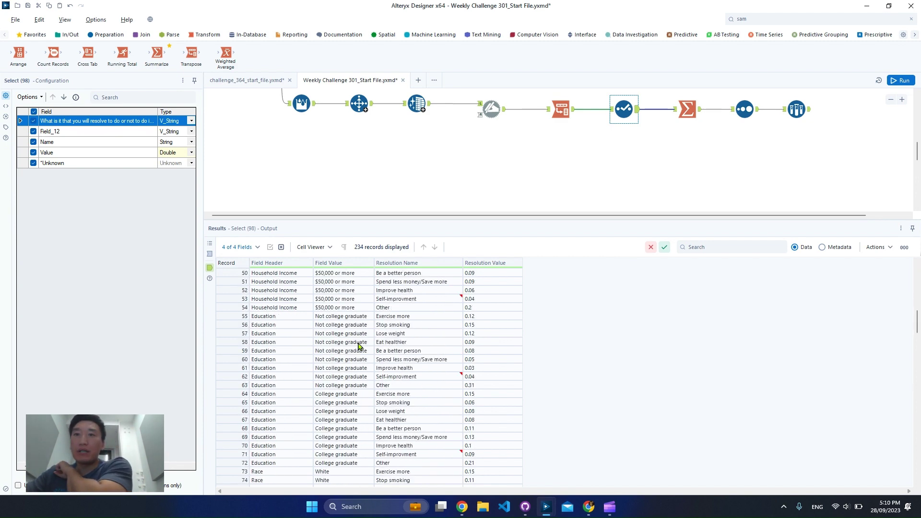
scroll(389, 347, down, 15)
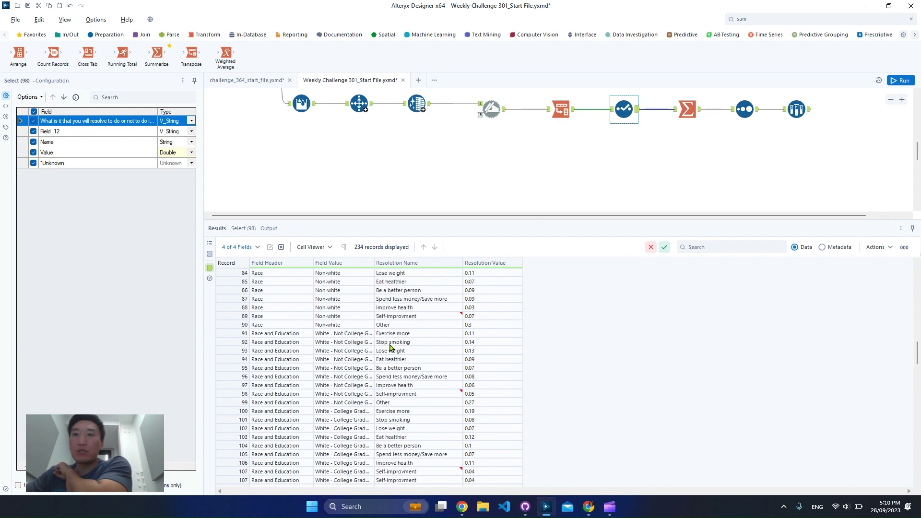
scroll(376, 299, down, 16)
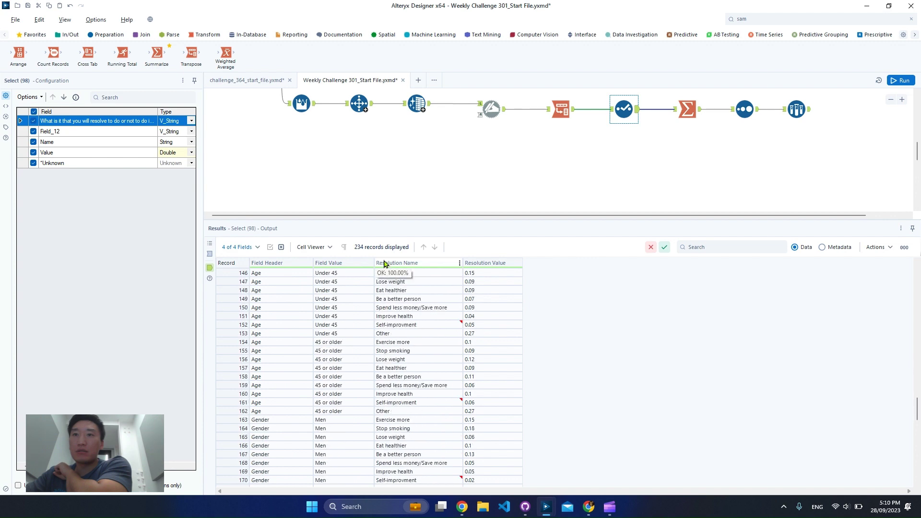
drag(375, 260, 482, 262)
scroll(405, 382, down, 9)
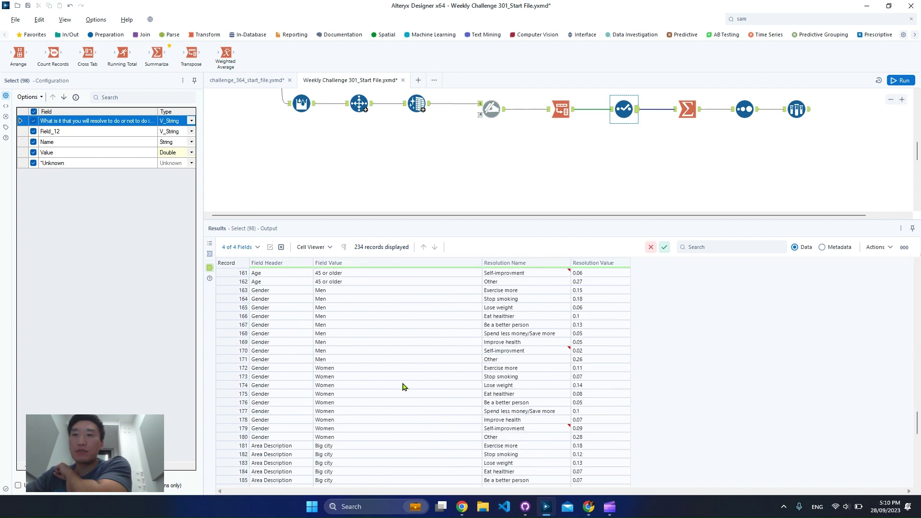
Look through the Gender and Area Description records down to the Small city/Suburban Men and Women groups in the Select output
scroll(384, 372, up, 5)
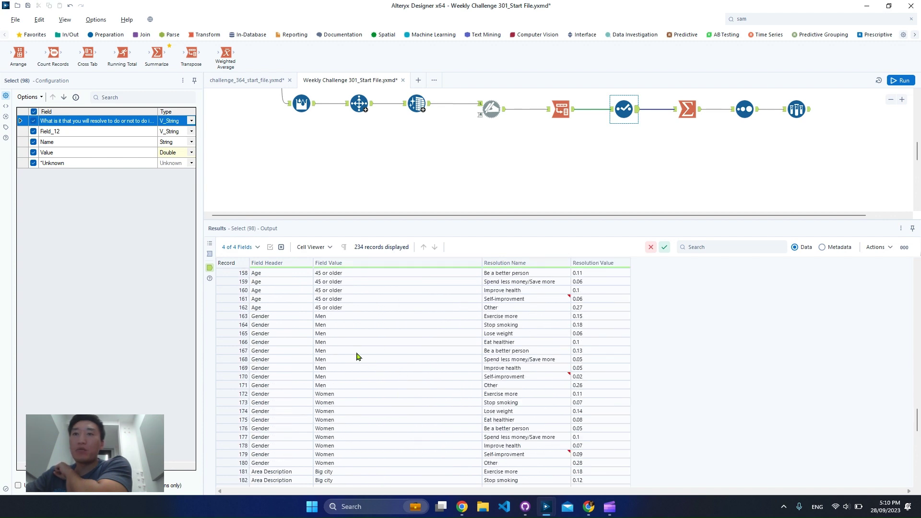
drag(350, 325, 358, 395)
scroll(384, 391, down, 4)
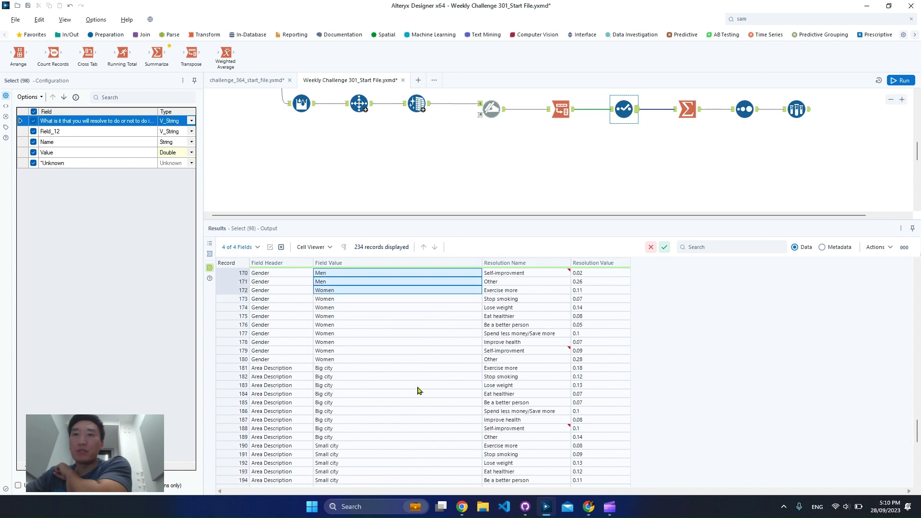
scroll(418, 390, down, 5)
scroll(418, 390, down, 4)
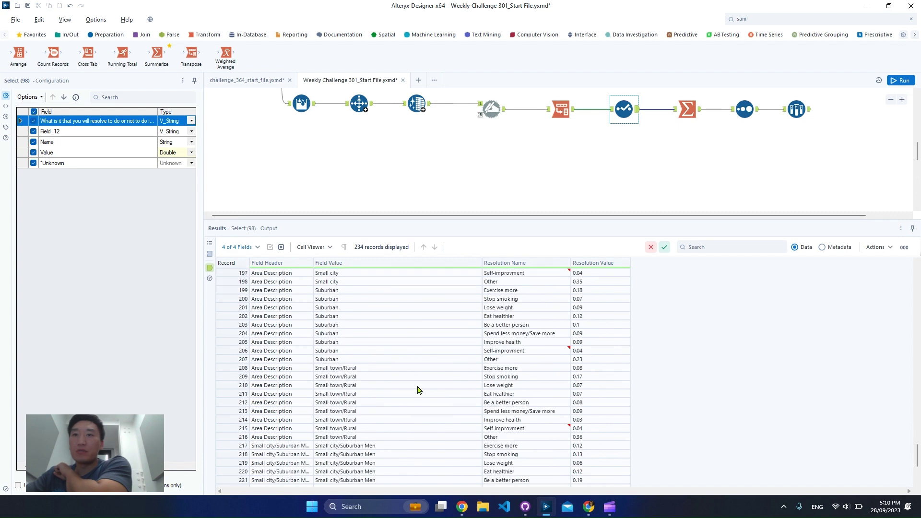
scroll(418, 390, down, 4)
click(383, 336)
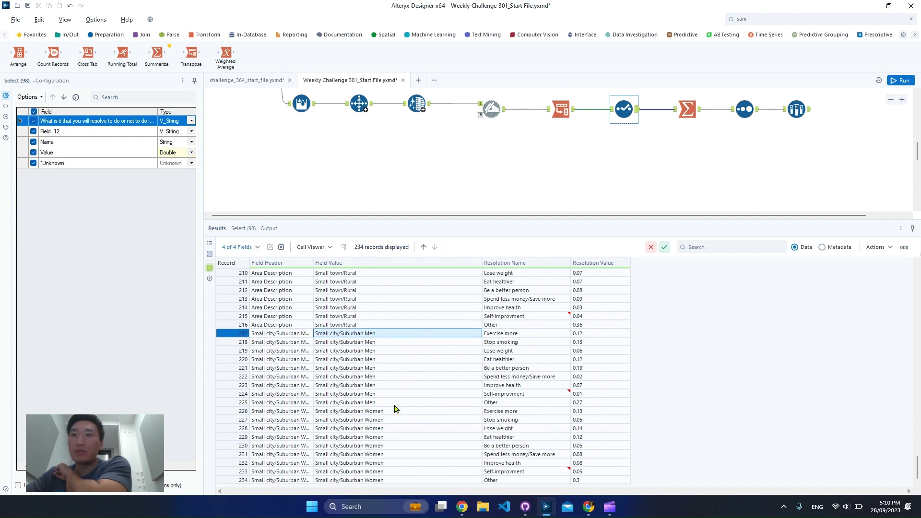
Search the Select output for "suburban" and compare the Suburban records with the Small city/Suburban Men and Women records
click(721, 248)
text(s)
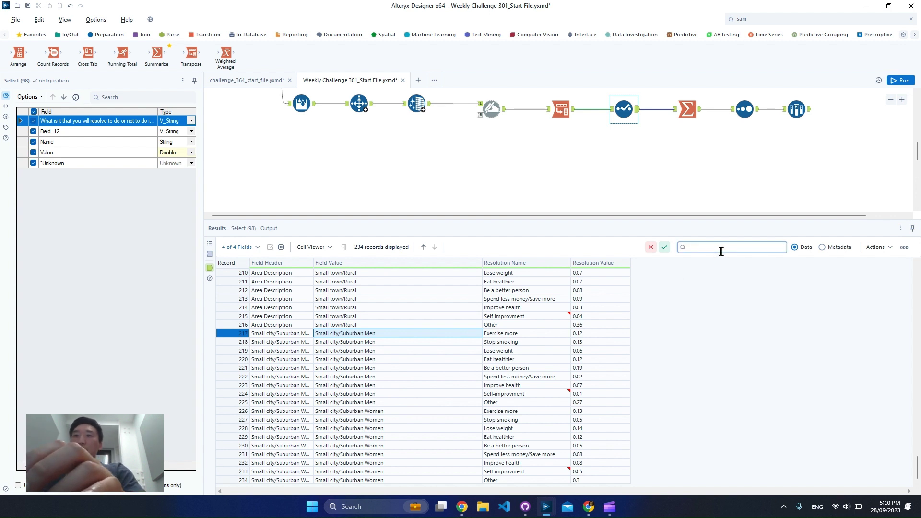
text(ub)
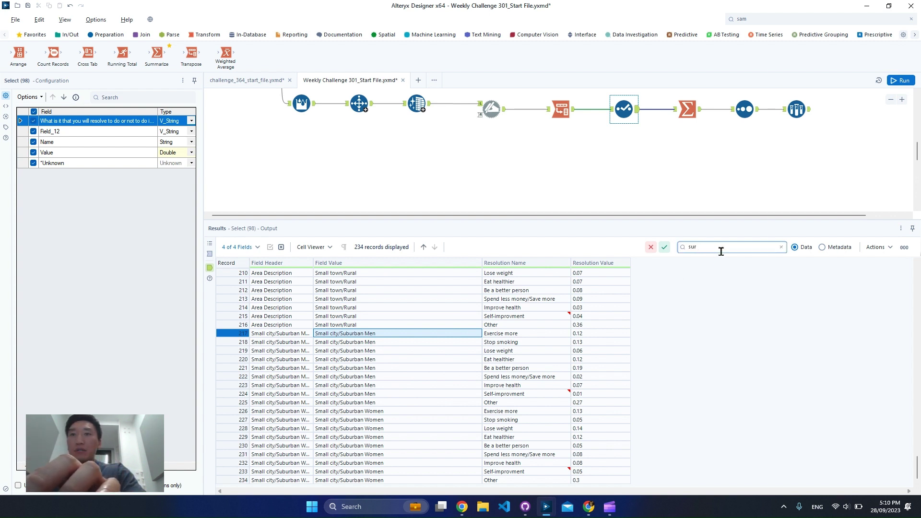
text(urban)
key(Return)
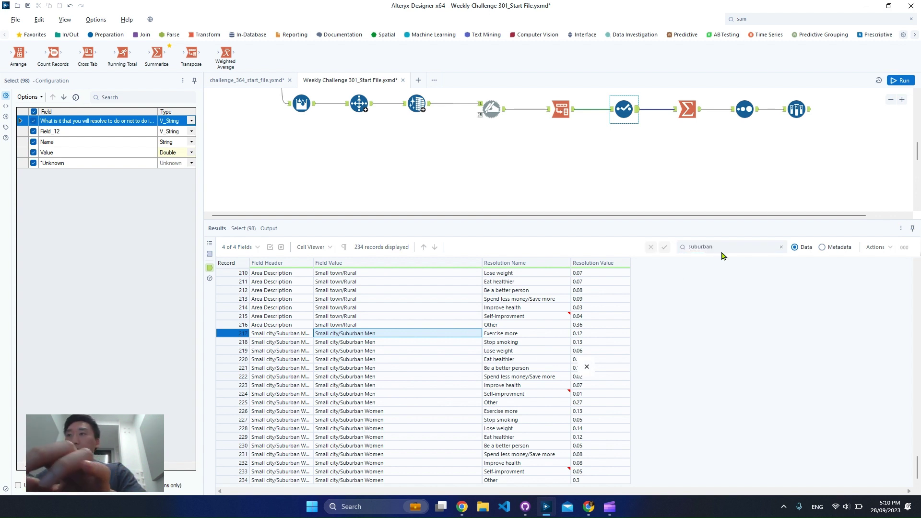
scroll(449, 345, down, 1)
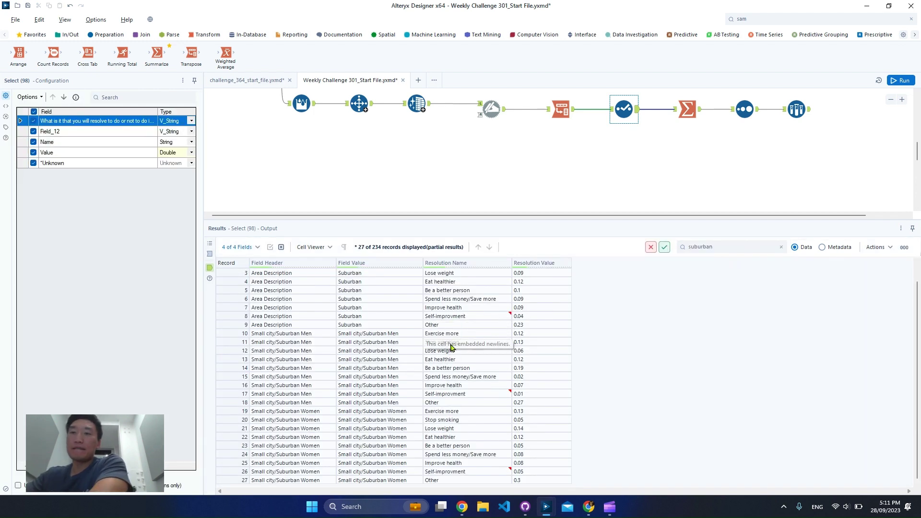
drag(396, 337, 406, 481)
scroll(427, 431, up, 1)
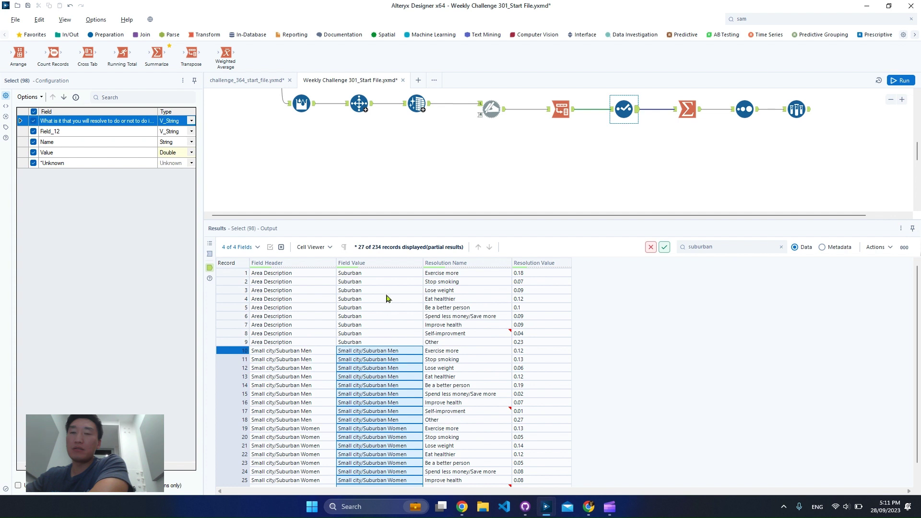
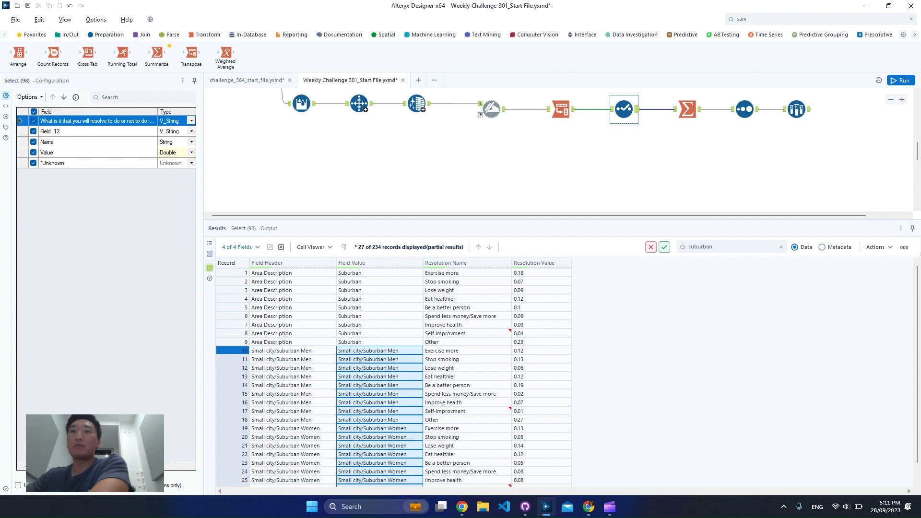
drag(245, 272, 240, 341)
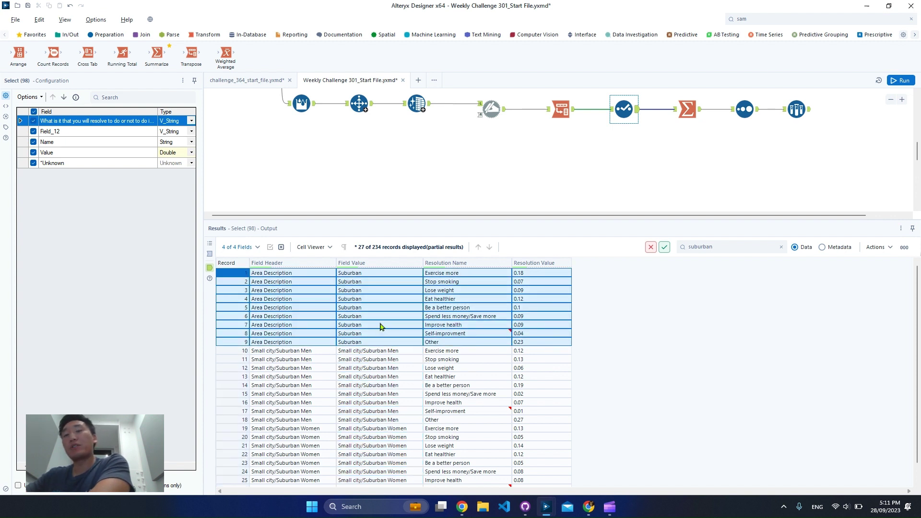
Copy a "Small city/Suburban Men" Field Value cell without its header
click(390, 353)
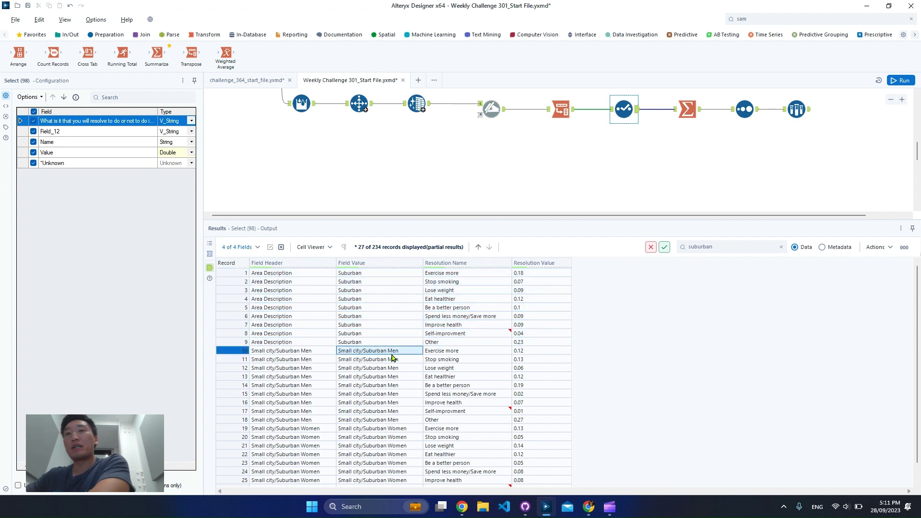
right_click(392, 358)
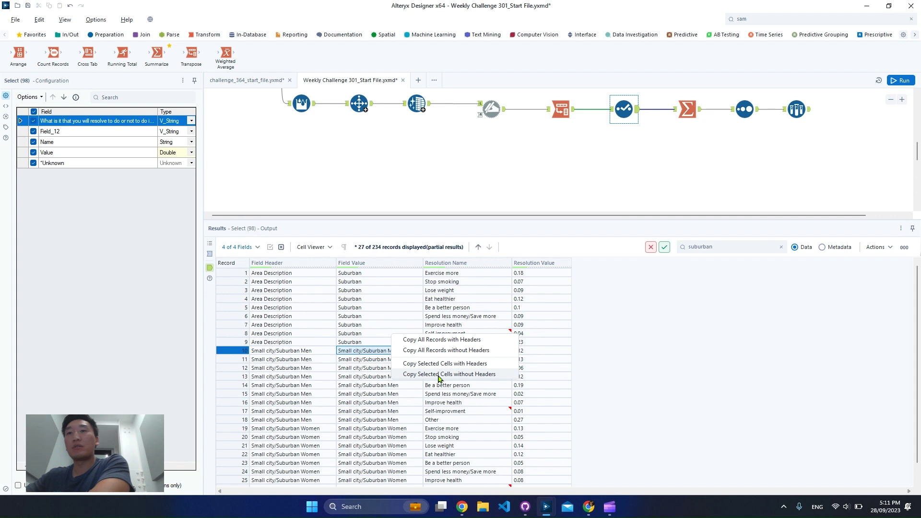
click(438, 374)
click(474, 289)
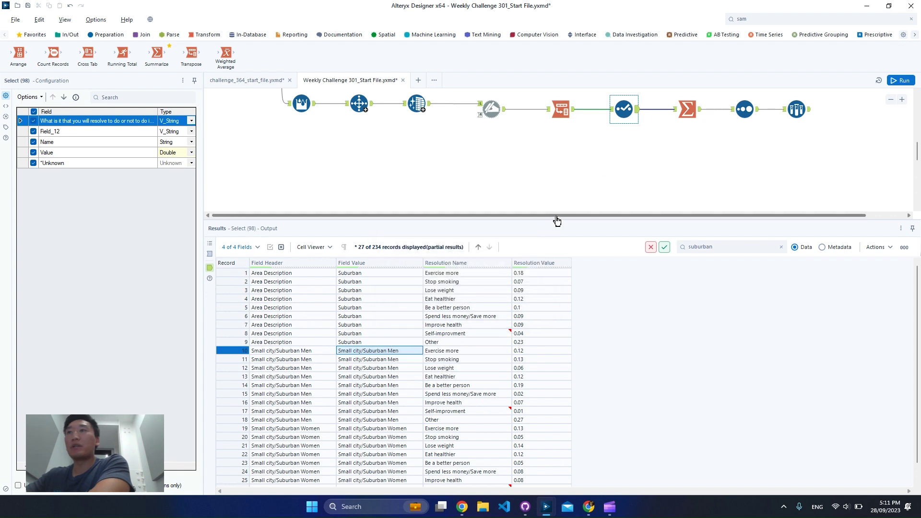
Add a Filter tool below the Summarize tool and connect the Select tool's output to it as a second branch
click(767, 19)
text(fuil)
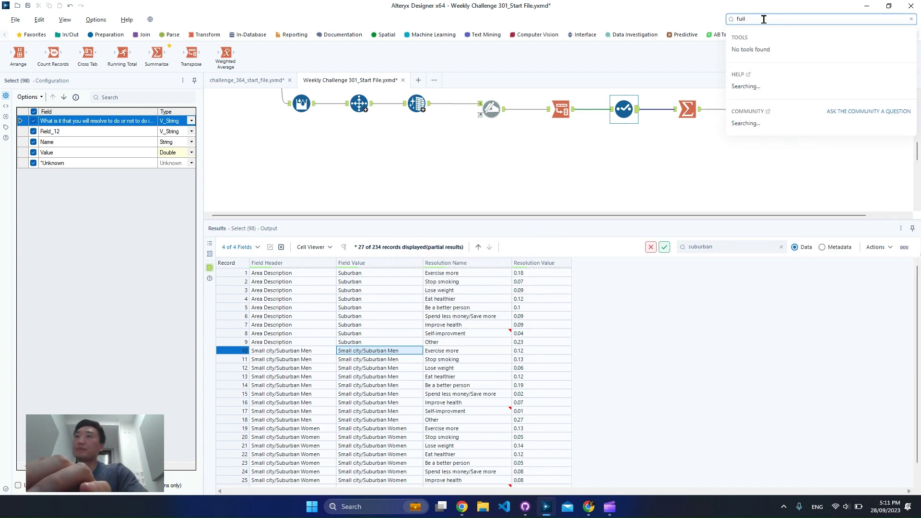
key(BackSpace)
key(BackSpace)
key(BackSpace)
key(BackSpace)
text(filt)
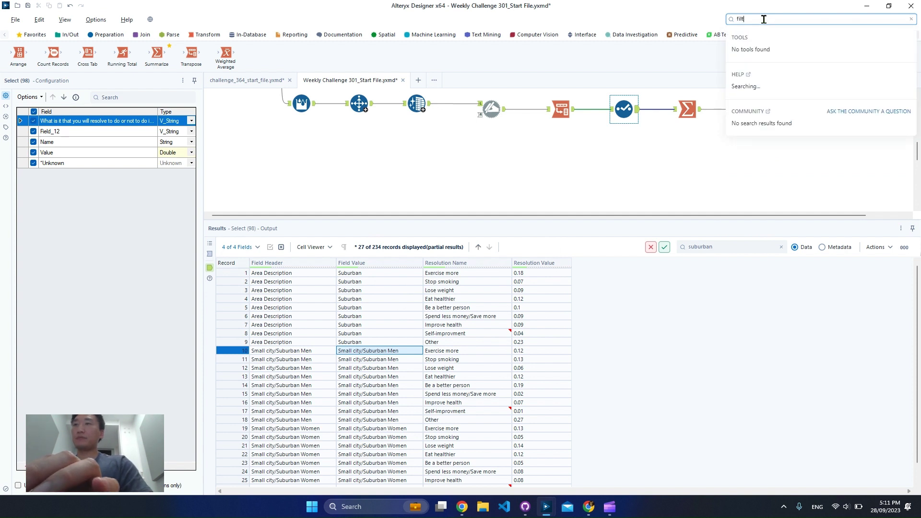
drag(764, 66, 665, 171)
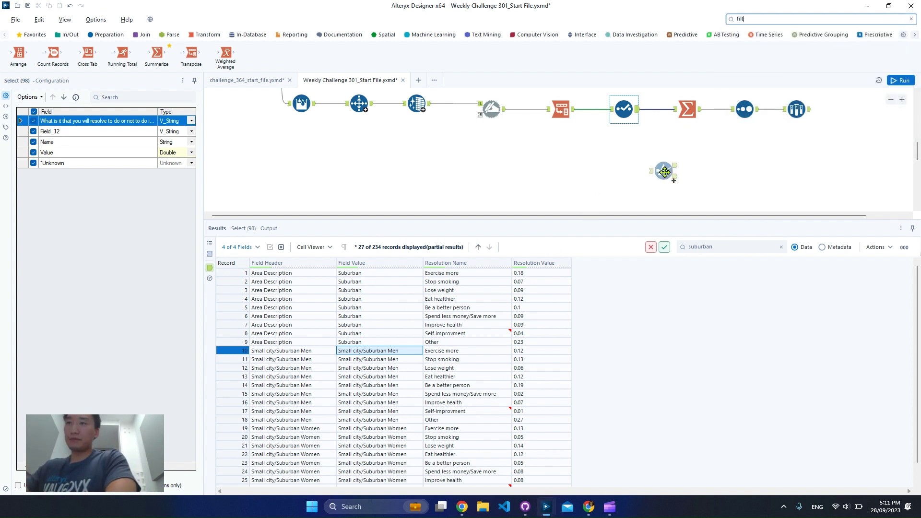
drag(637, 111, 660, 180)
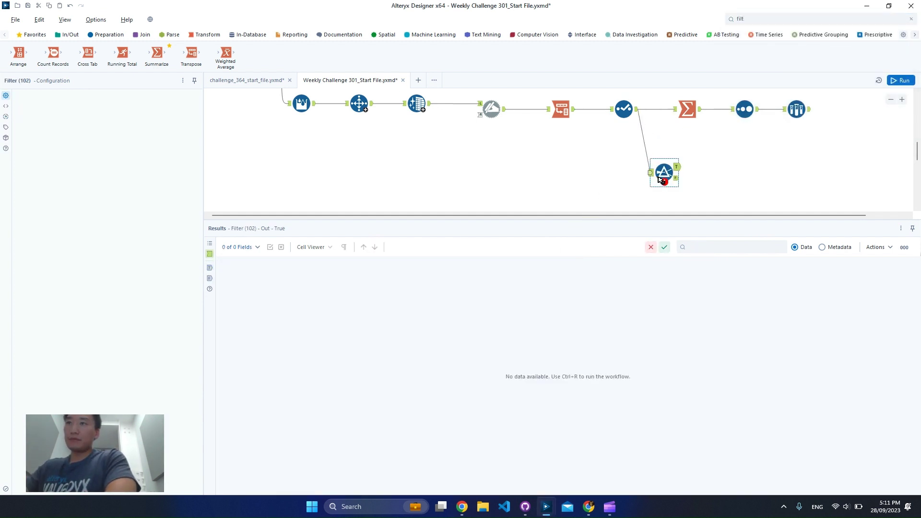
Refresh the workflow results and view the Filter tool's input records down to the end
key(ctrl+r)
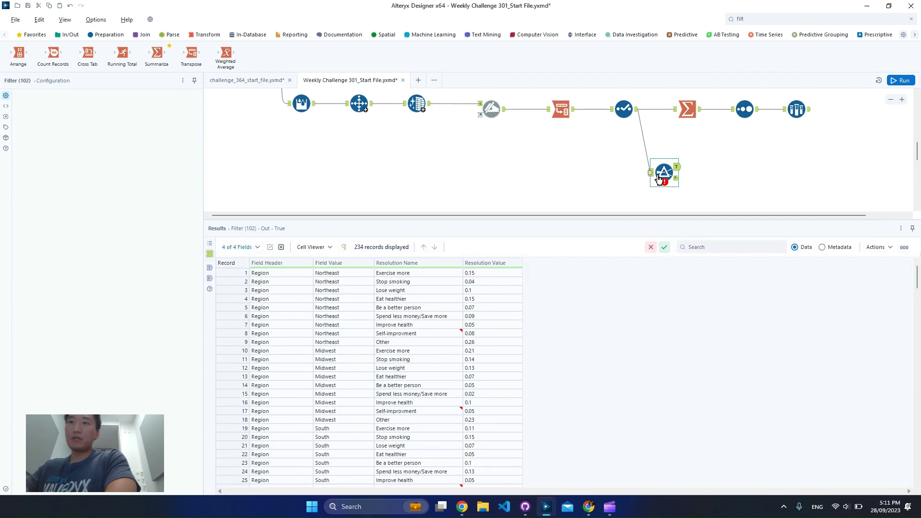
click(651, 173)
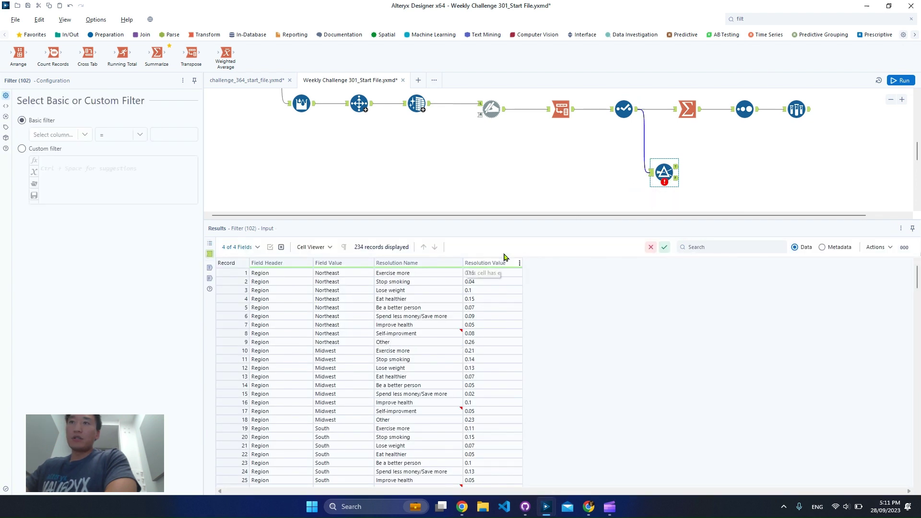
drag(918, 272, 910, 473)
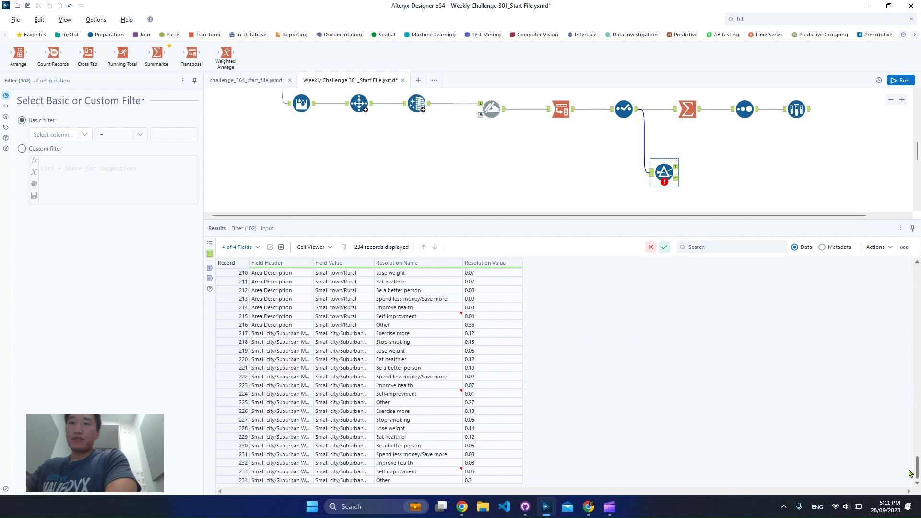
click(77, 137)
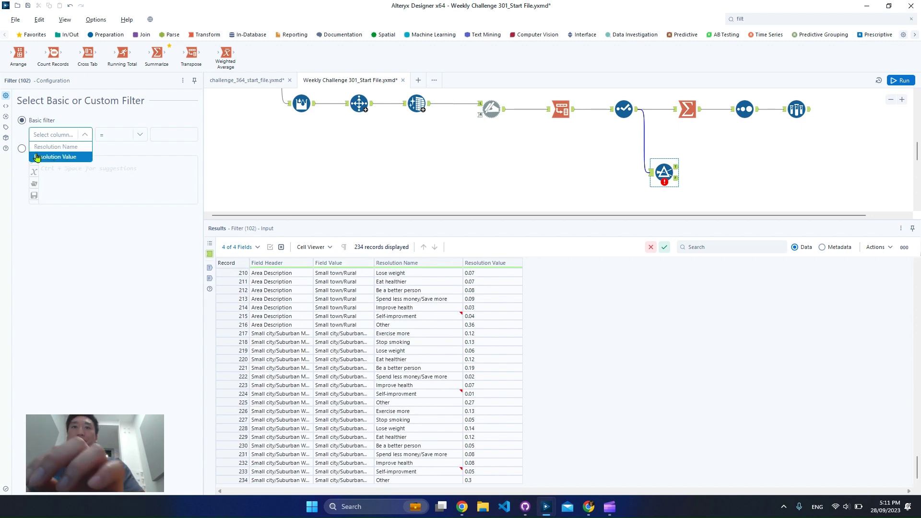
click(63, 160)
text(fiel)
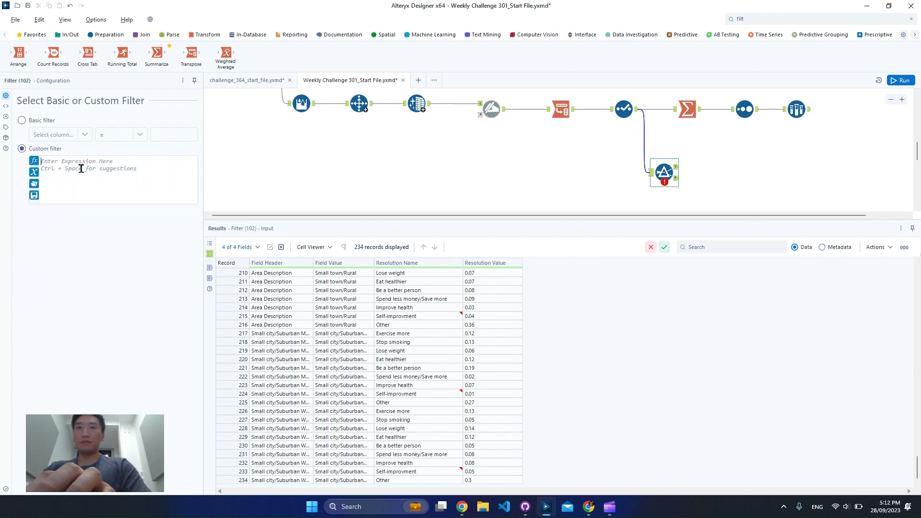
key(BackSpace)
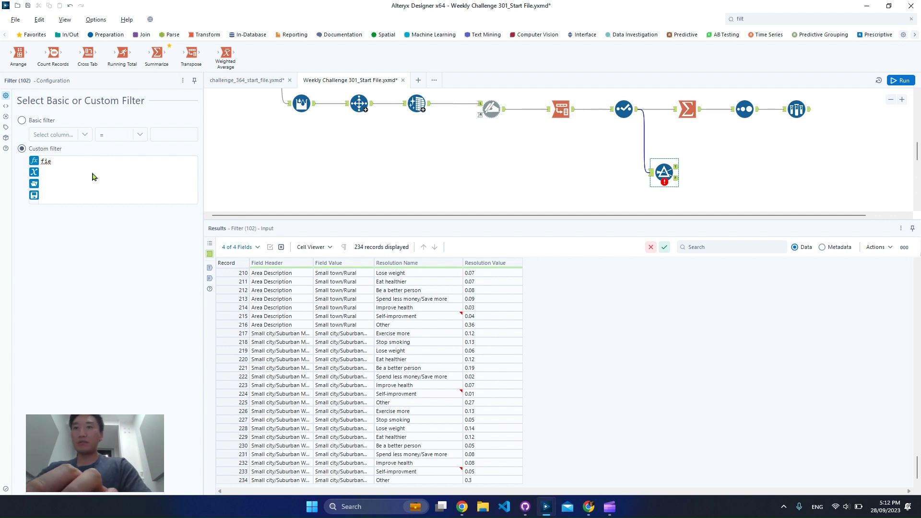
key(BackSpace)
key(BackSpace)
key(BackSpace)
text(valu)
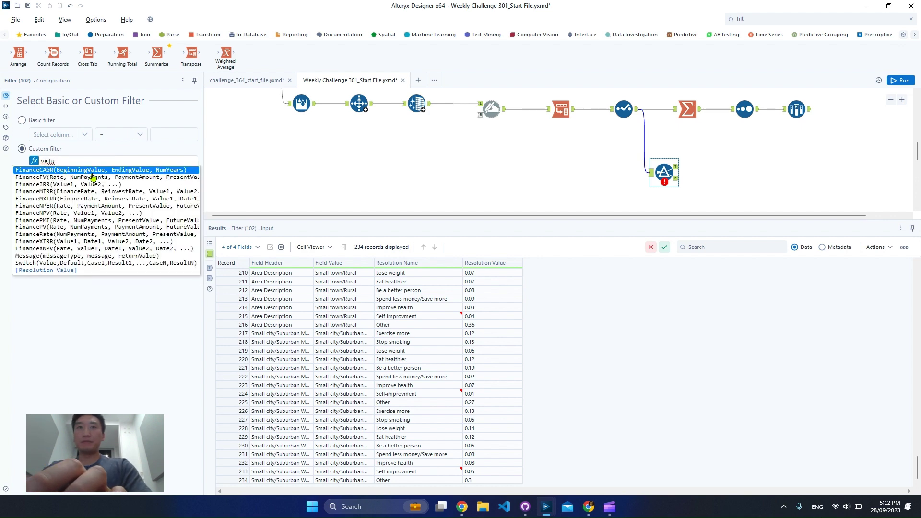
key(Down)
key(Down)
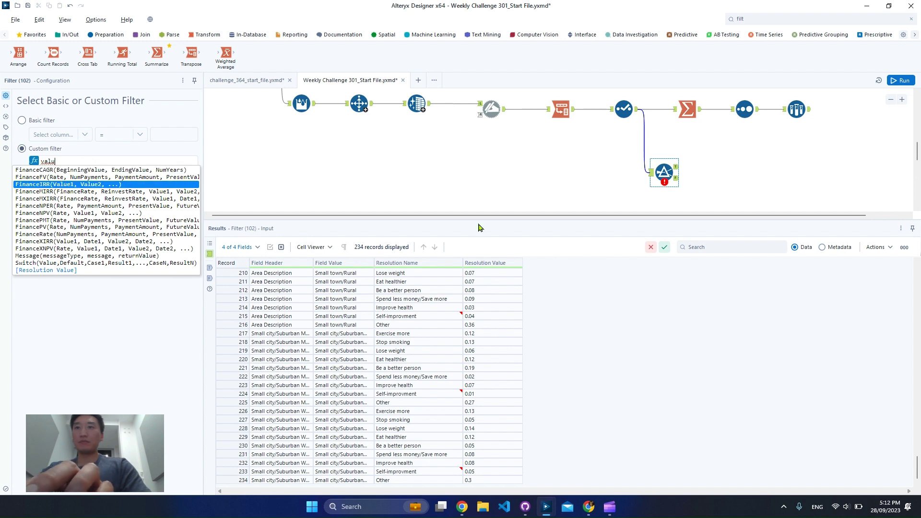
key(Escape)
Run the workflow and set the Filter's custom expression to [Field Value] = 'Small city/Suburban Men'
key(ctrl+r)
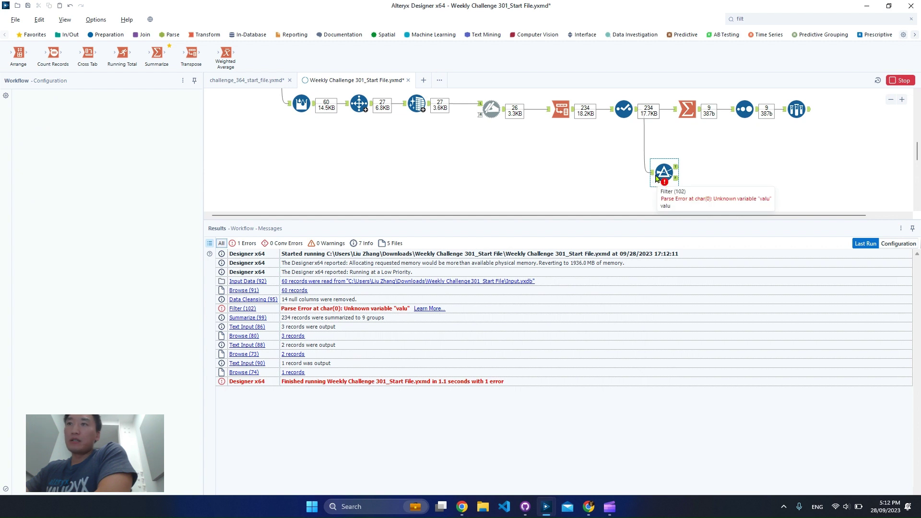
click(657, 179)
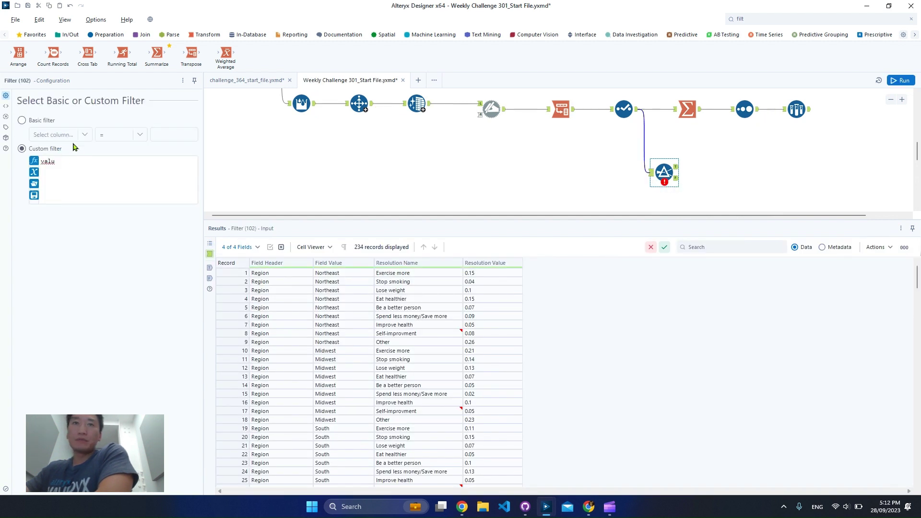
click(89, 166)
key(ctrl+a)
text(fie)
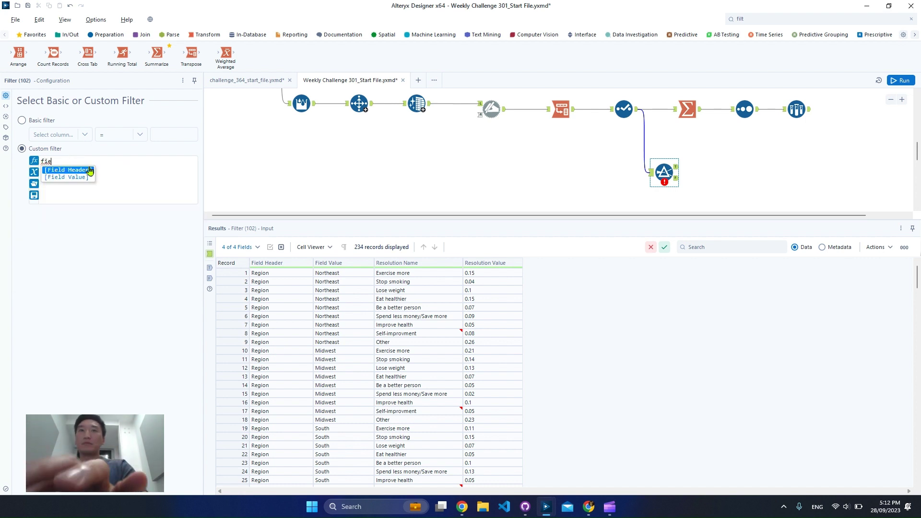
key(Down)
key(Return)
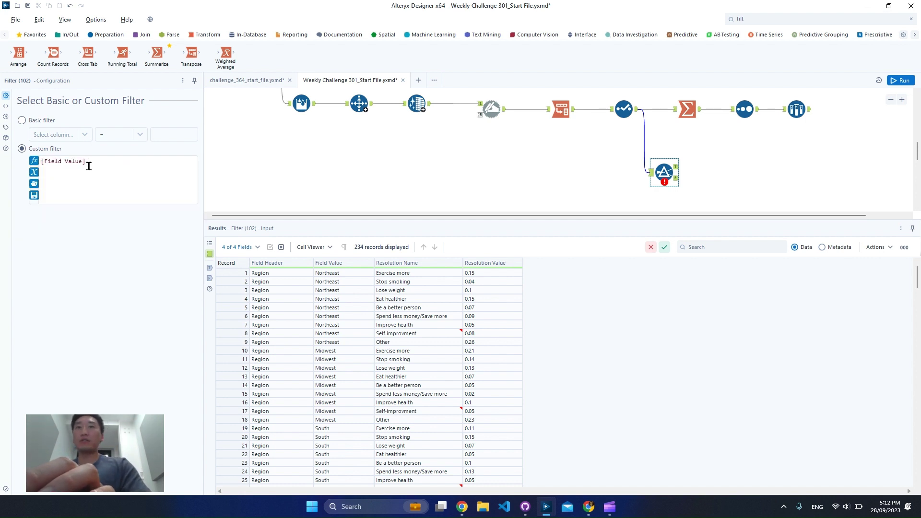
text(- )
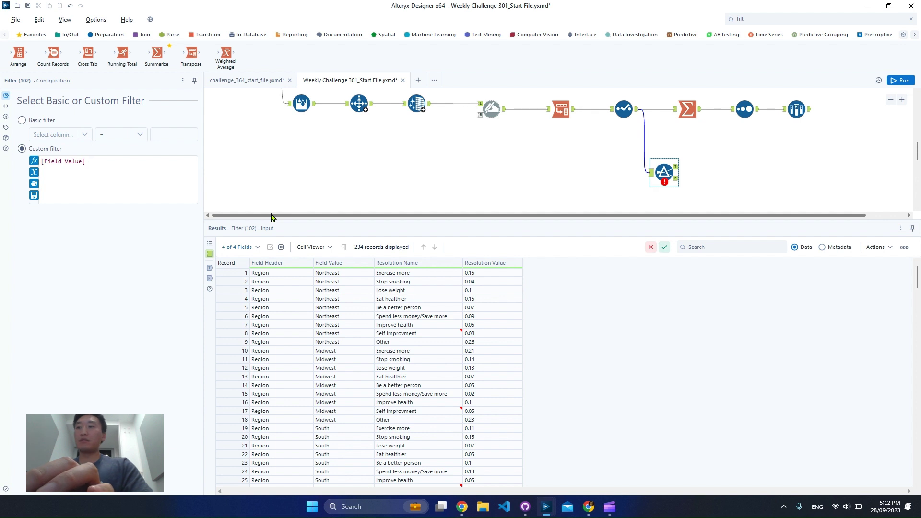
text('Small city/Suburban Men)
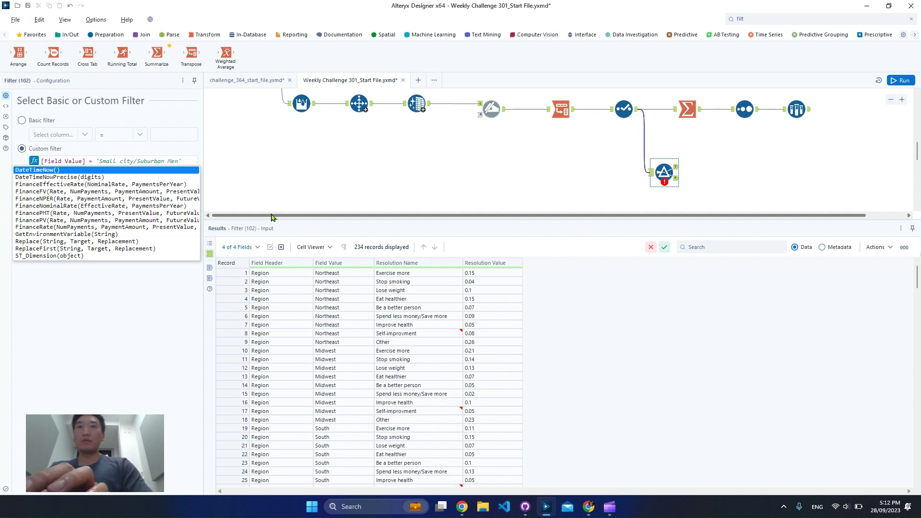
key(Escape)
Extend the Filter's custom expression with an OR line that begins a second condition on [Field Value] =
key(Return)
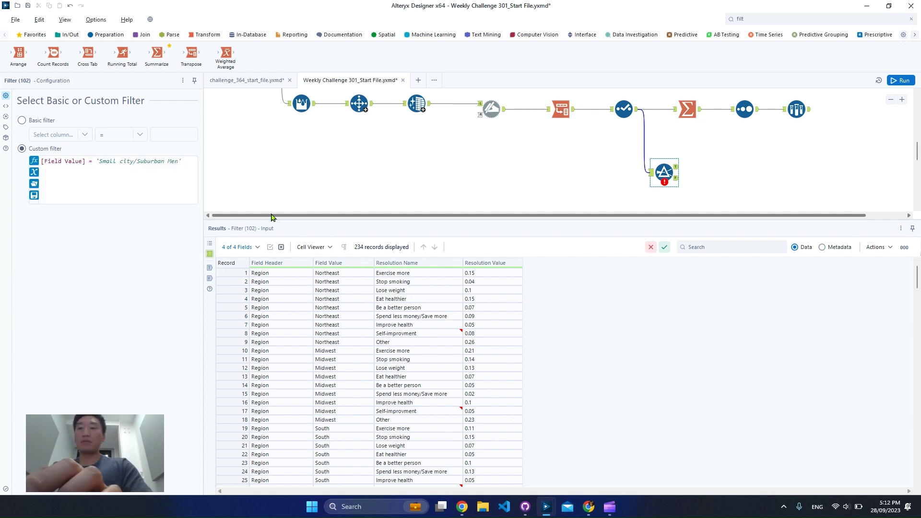
text(OR)
key(Escape)
text(fie)
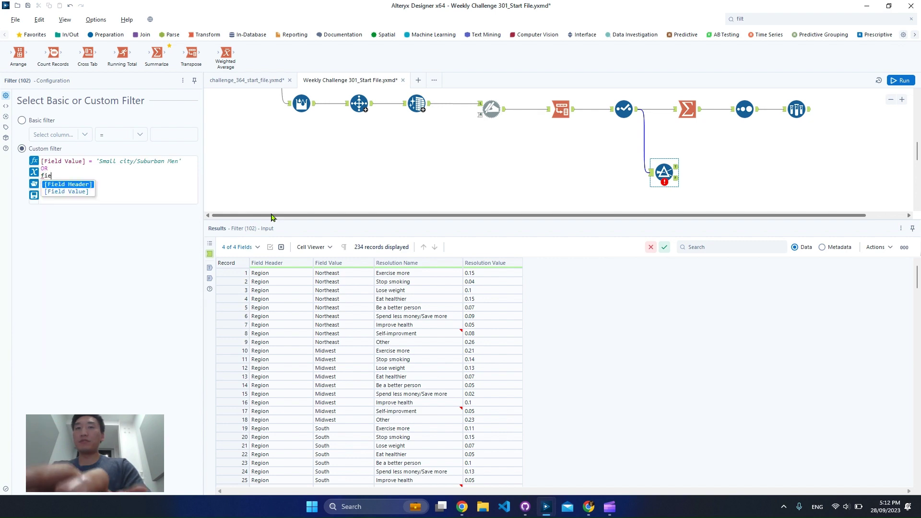
text(l)
key(Down)
key(Return)
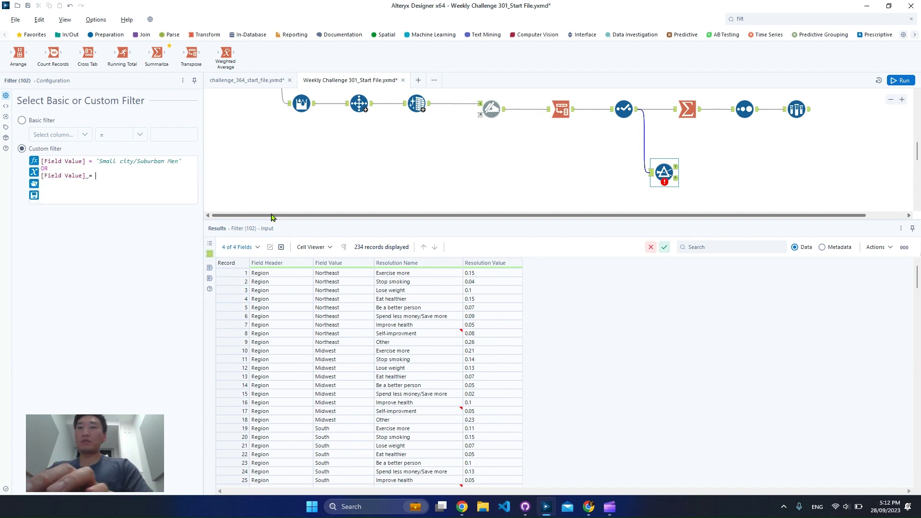
Widen the Field Value column and copy a "Small city/Suburban Women" cell from the end of the records
scroll(391, 387, down, 20)
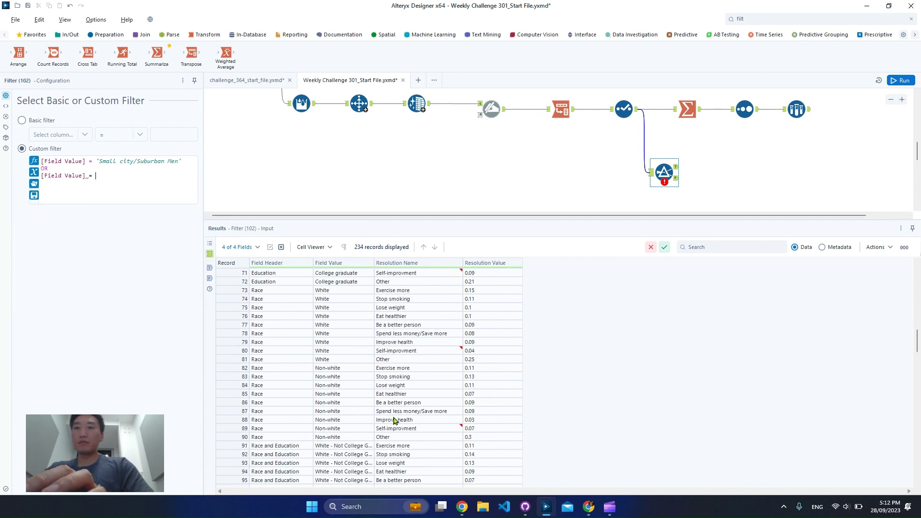
scroll(383, 428, down, 20)
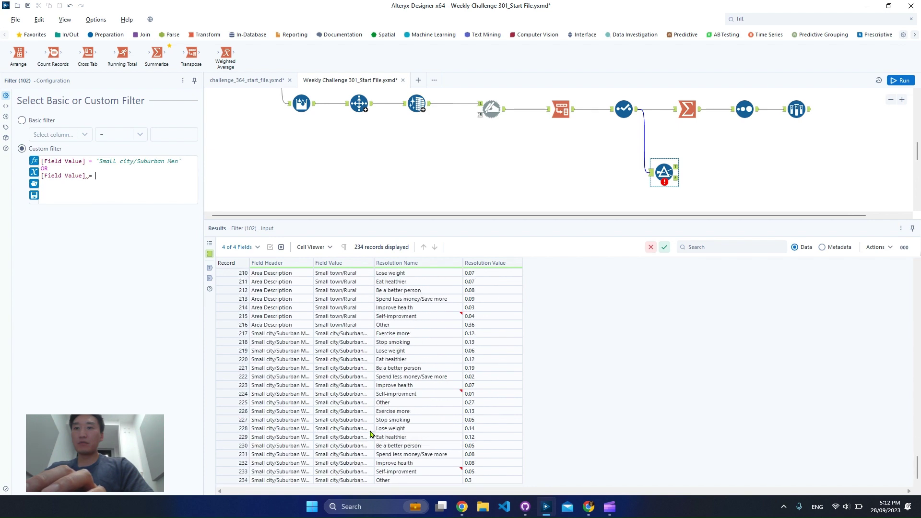
drag(374, 263, 517, 266)
right_click(389, 472)
click(422, 488)
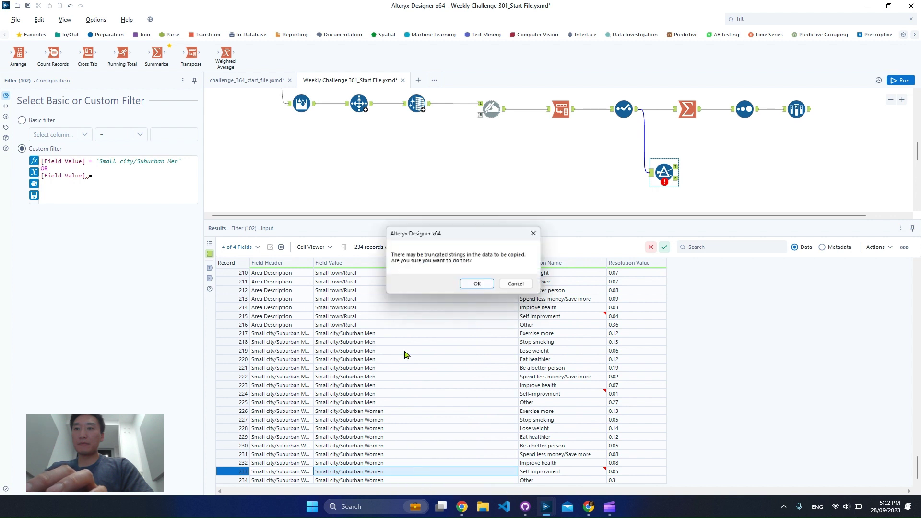
click(472, 285)
Complete the Filter's second condition with the value 'Small city/Suburban Women'
click(149, 190)
text(')
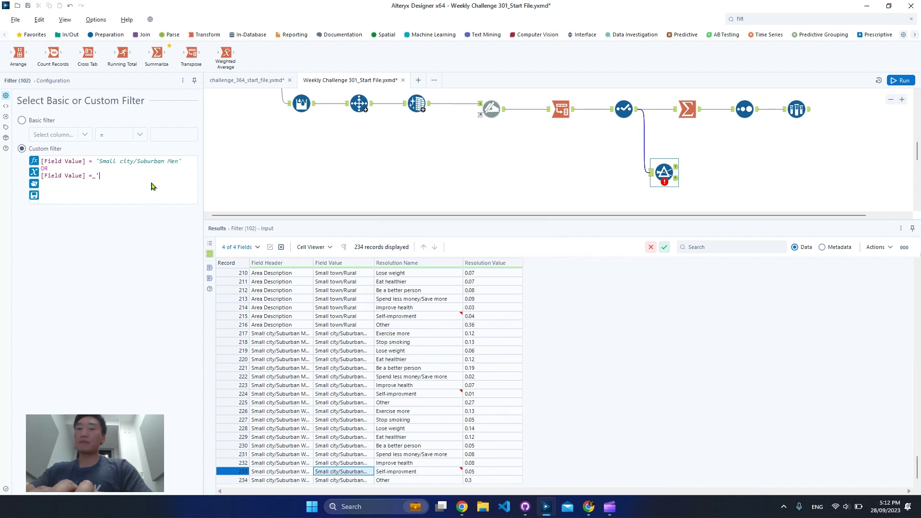
text(Small city/Suburban Women)
click(681, 149)
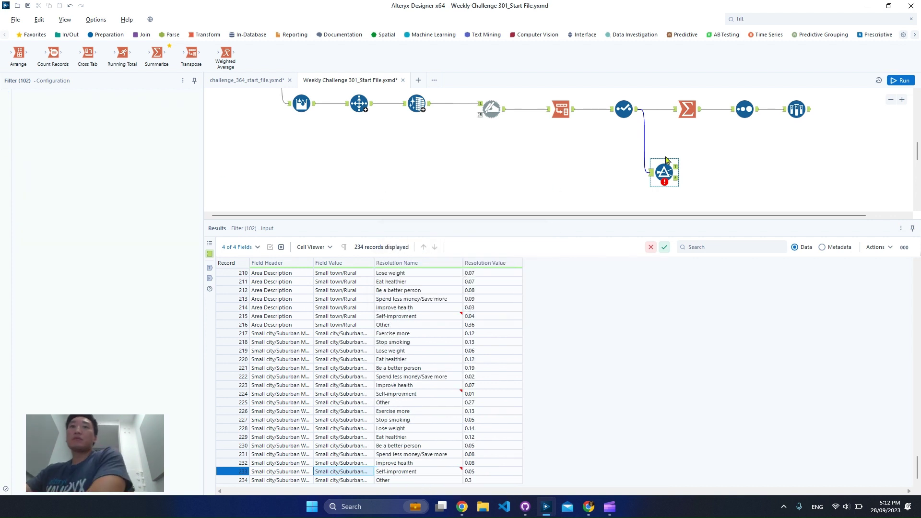
Run the workflow and view the expected output for suburban men's and women's fitness-related resolution percentages
key(ctrl+r)
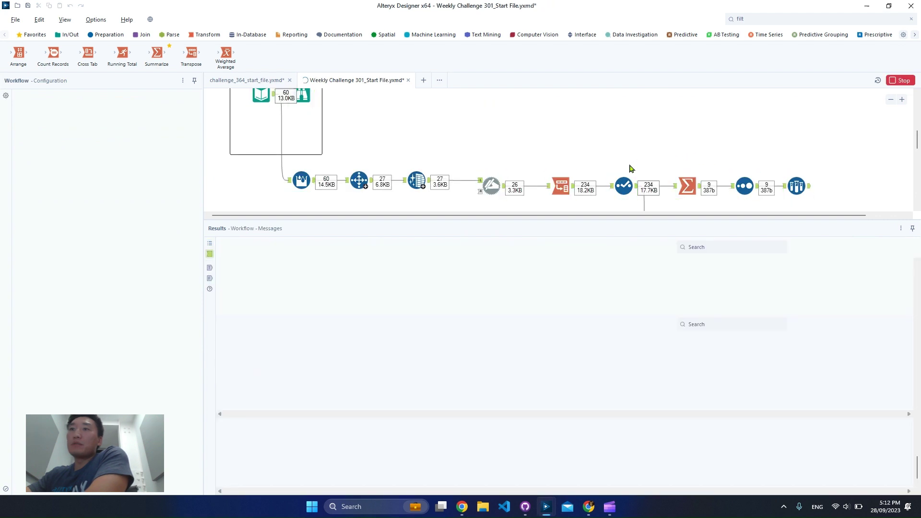
click(676, 150)
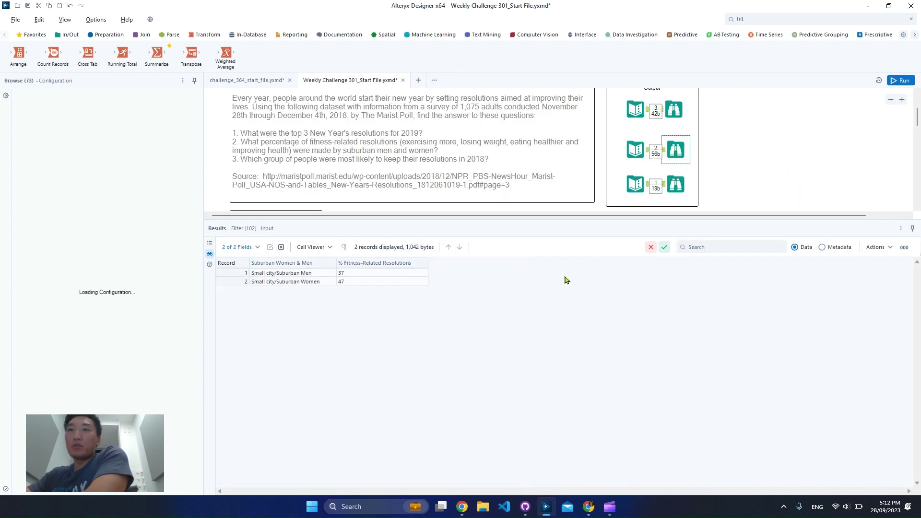
click(316, 276)
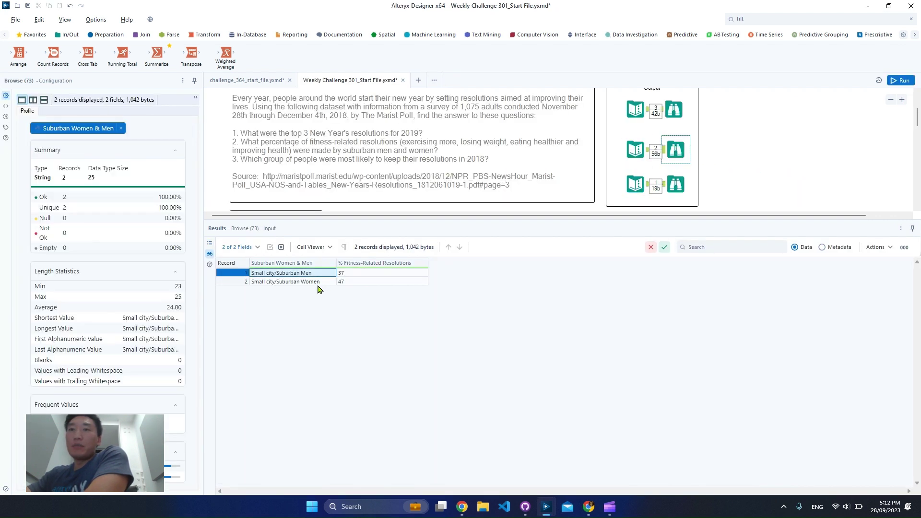
drag(360, 276, 434, 300)
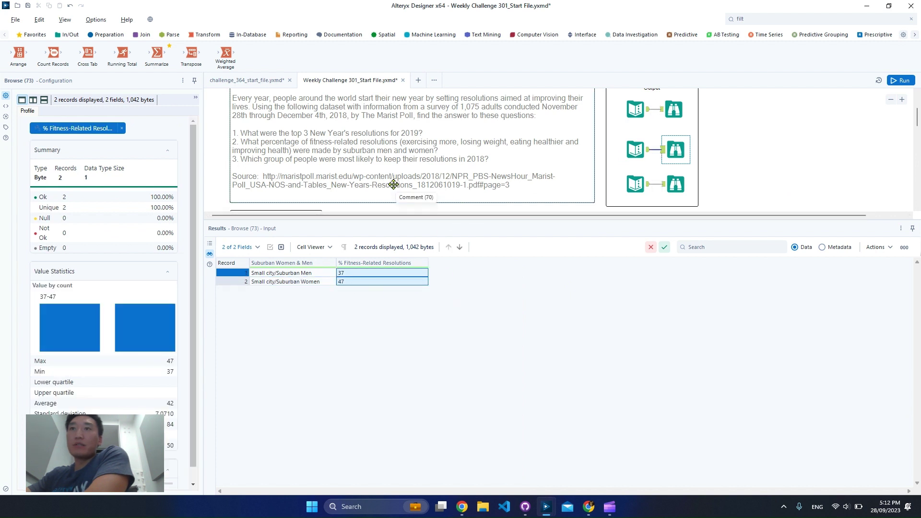
Copy the phrase "exercising more, losing weight, eating healthier and improving health" from question 2 in the challenge description comment
click(440, 147)
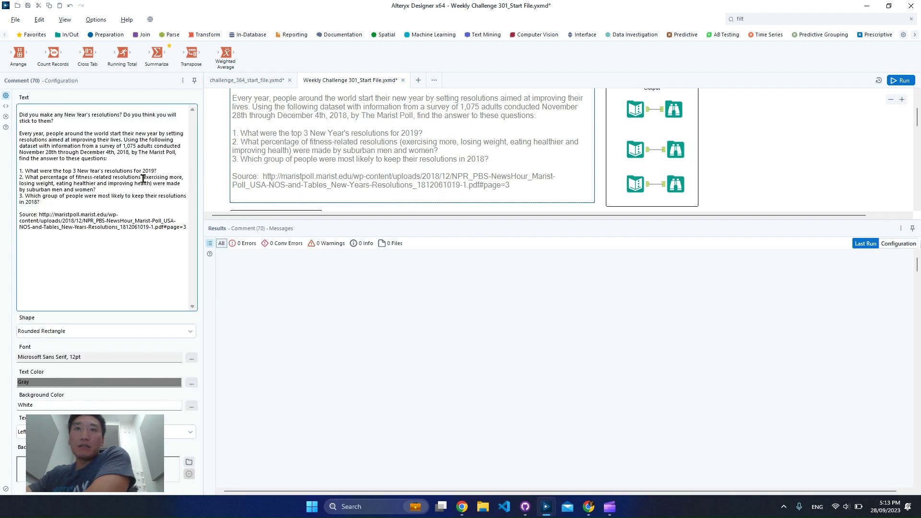
mouse_move(144, 178)
mouse_down()
mouse_move(96, 190)
mouse_move(150, 184)
mouse_up()
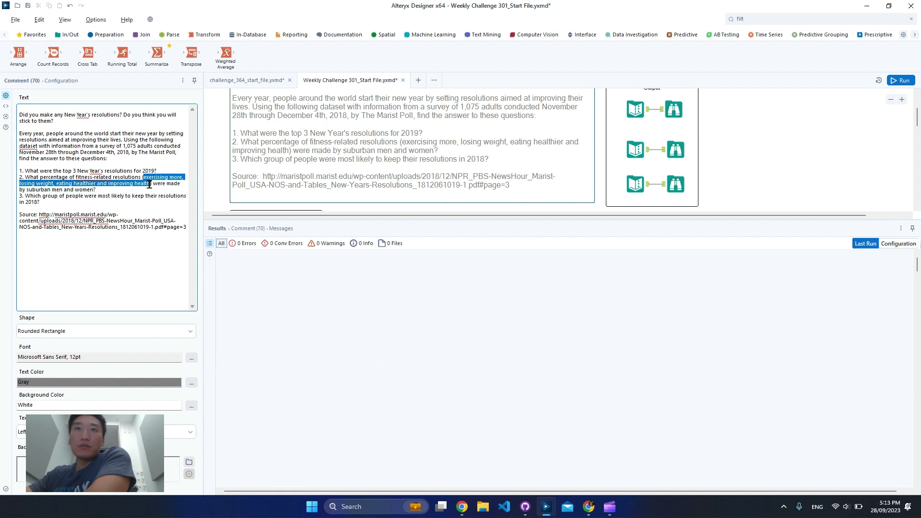
right_click(144, 181)
click(166, 206)
Inspect the Filter's True output records and connect a second Filter tool to that output
scroll(499, 153, down, 5)
scroll(499, 152, down, 3)
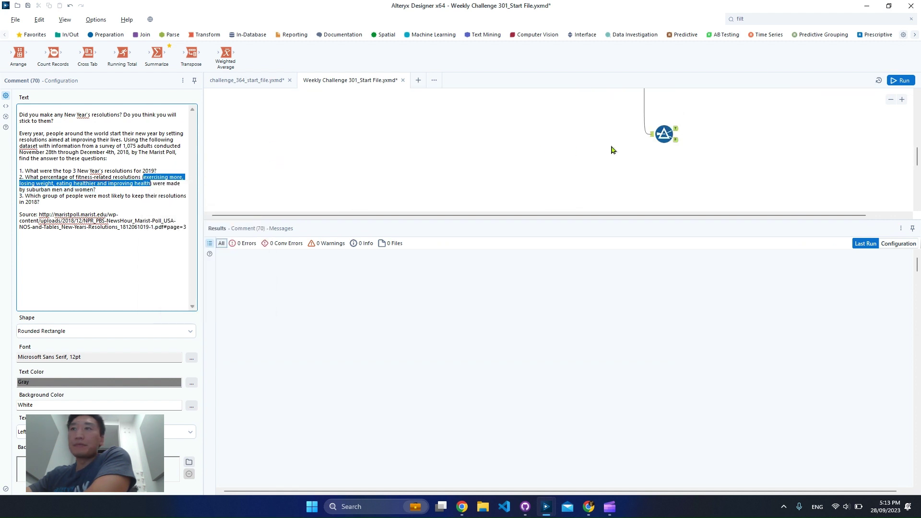
click(676, 137)
drag(675, 215, 713, 216)
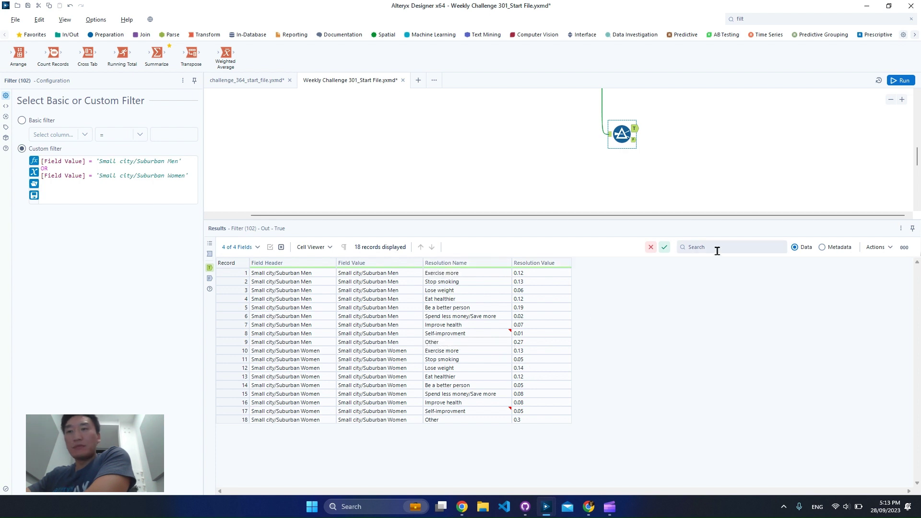
click(448, 413)
click(445, 420)
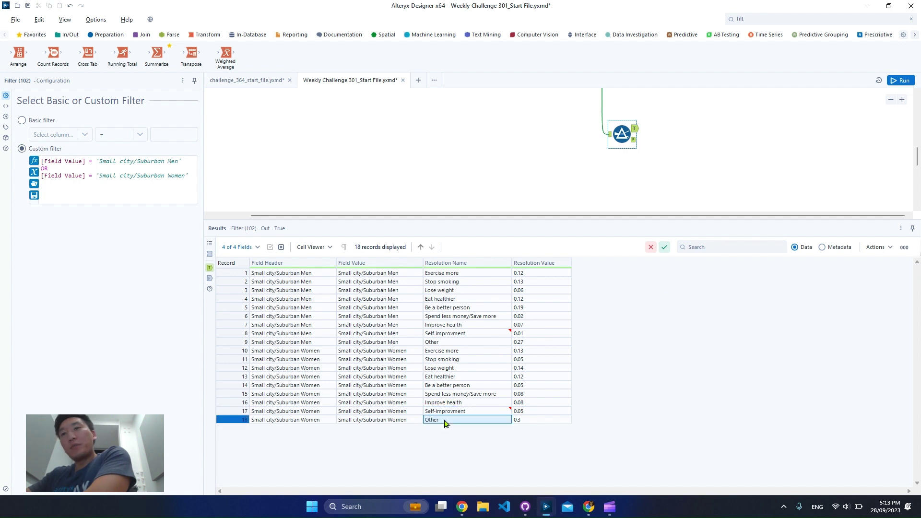
click(762, 20)
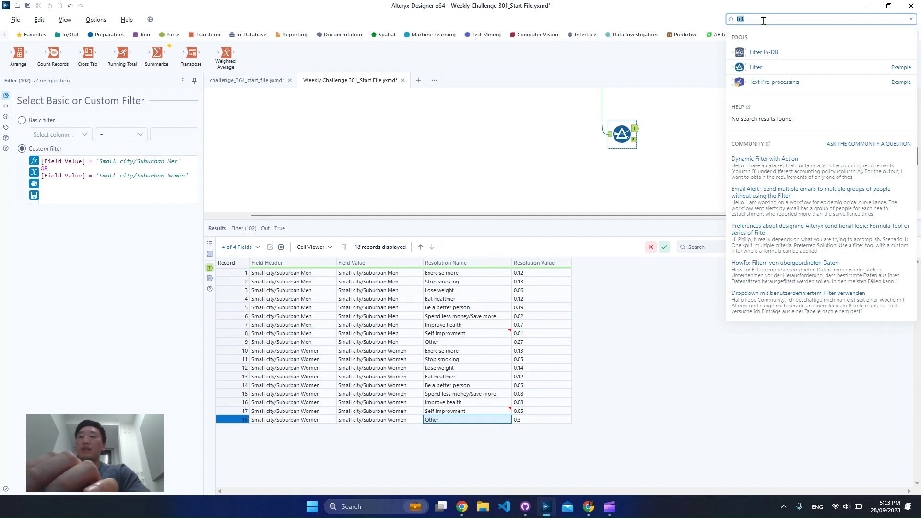
text(fil)
drag(756, 70, 676, 127)
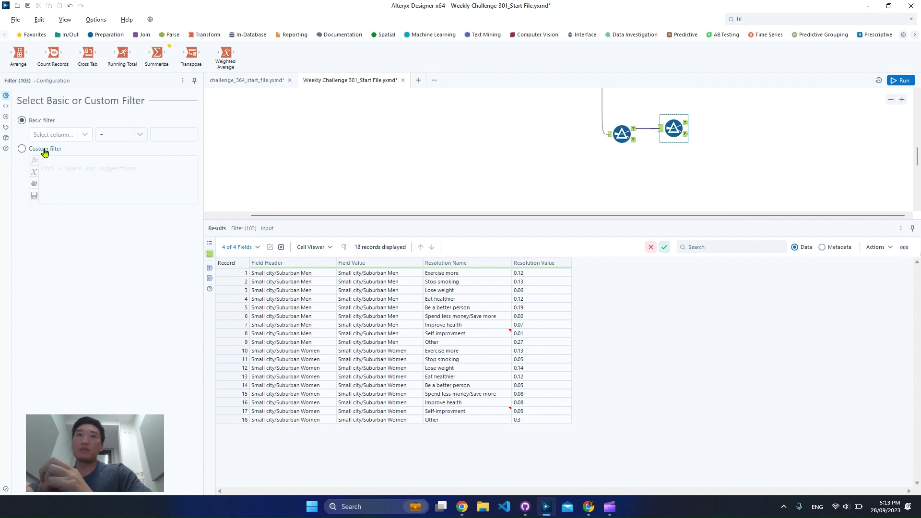
Start a custom expression in the new Filter with [Resolution Name] in, followed by the copied list of fitness-related resolutions
click(41, 150)
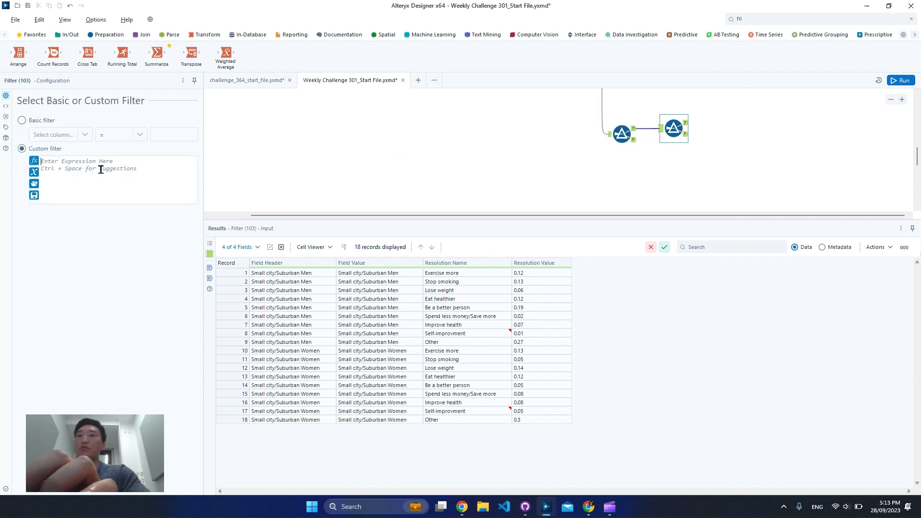
text(reso)
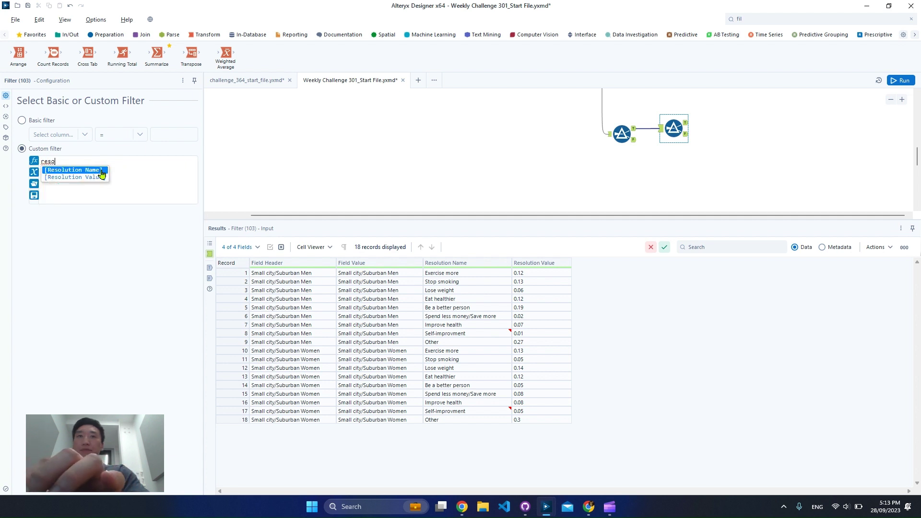
click(76, 169)
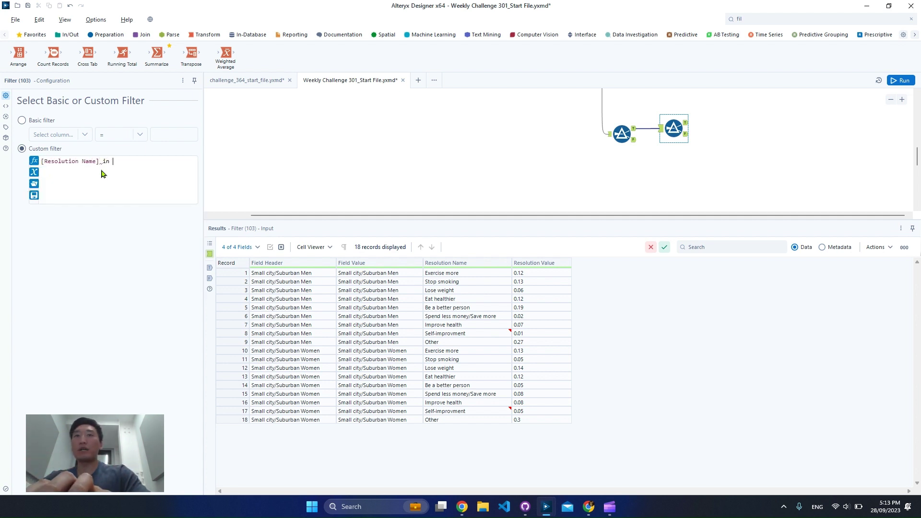
text(in)
key(ctrl+v)
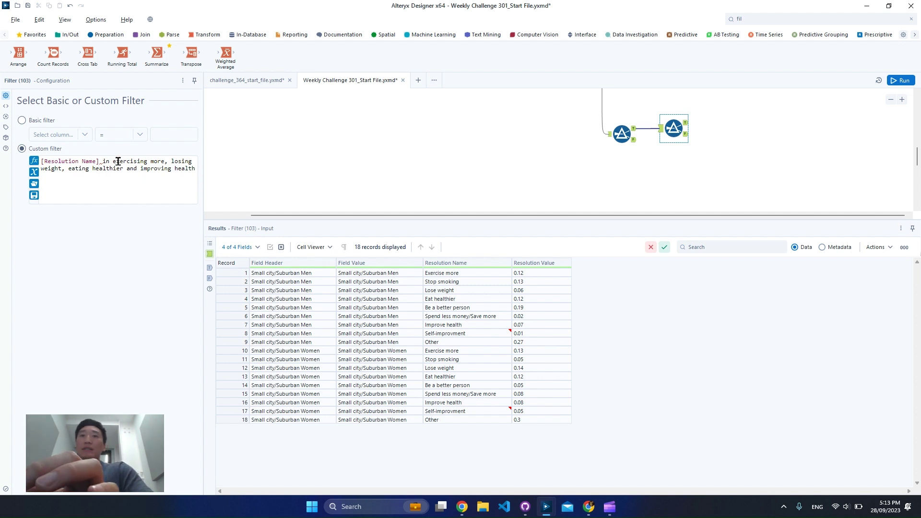
Add an opening parenthesis before the resolution list and enclose 'exercising more' and 'losing weight' in single quotes
text(()
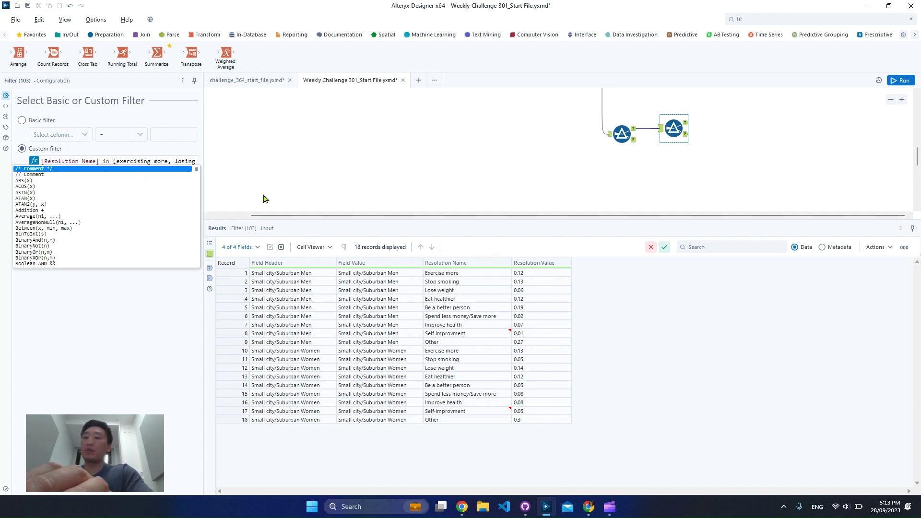
text(')
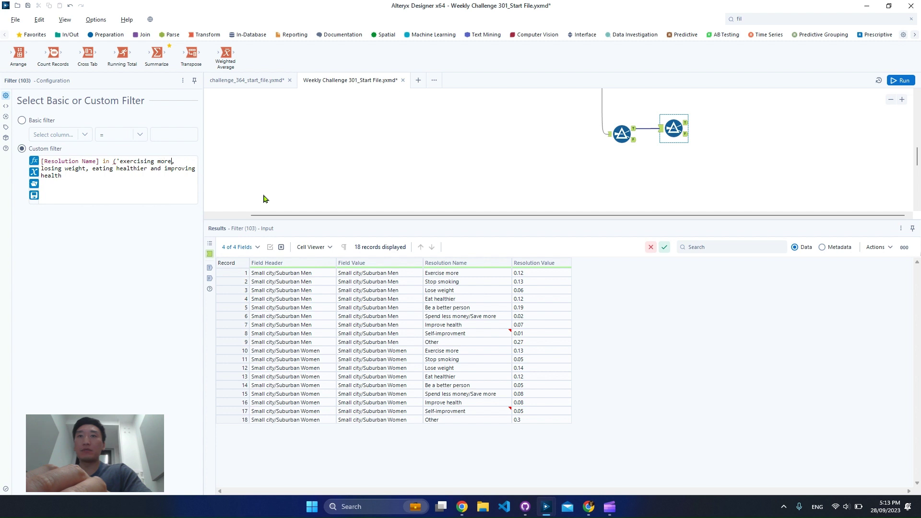
key(ctrl+Right)
key(ctrl+Right)
text(')
key(ctrl+Right)
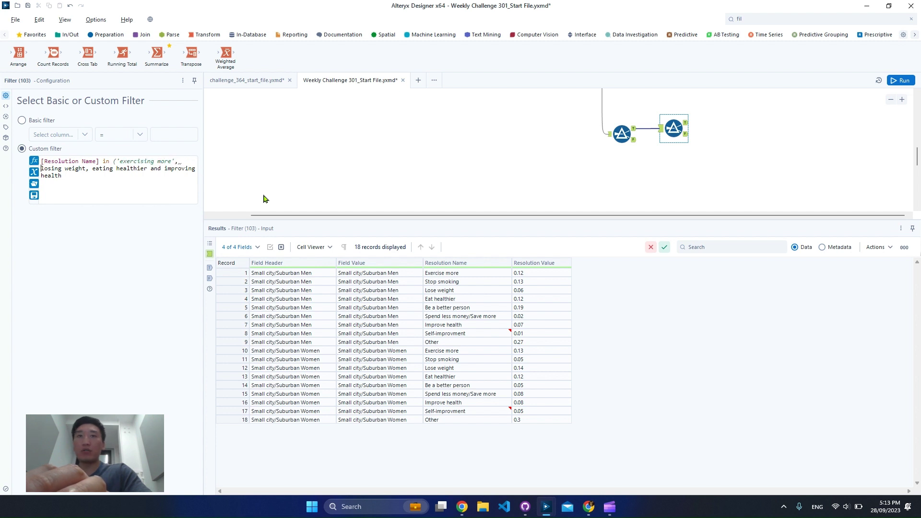
text(', )
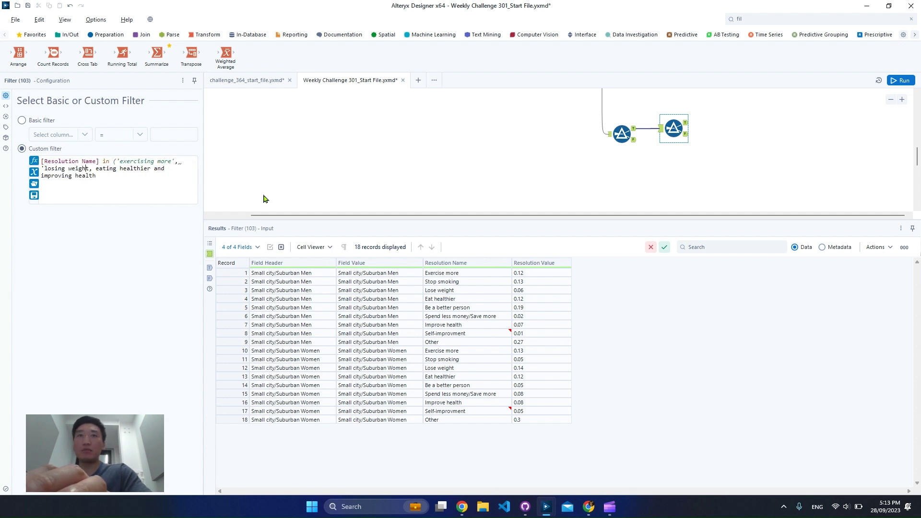
text(')
key(ctrl+Right)
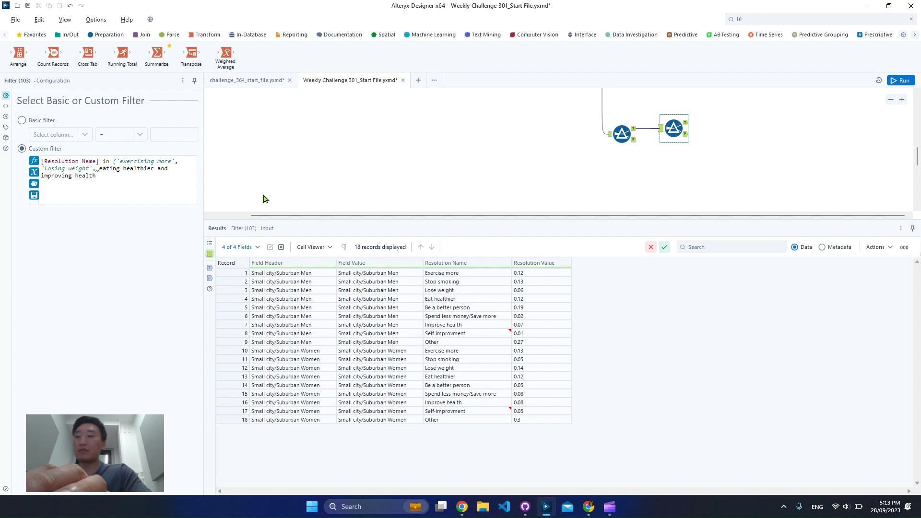
Quote 'eating healthier' and 'improving health', replace the "and" between them with a comma, and close the parenthesis
text(', ')
key(BackSpace)
key(BackSpace)
key(BackSpace)
key(BackSpace)
key(BackSpace)
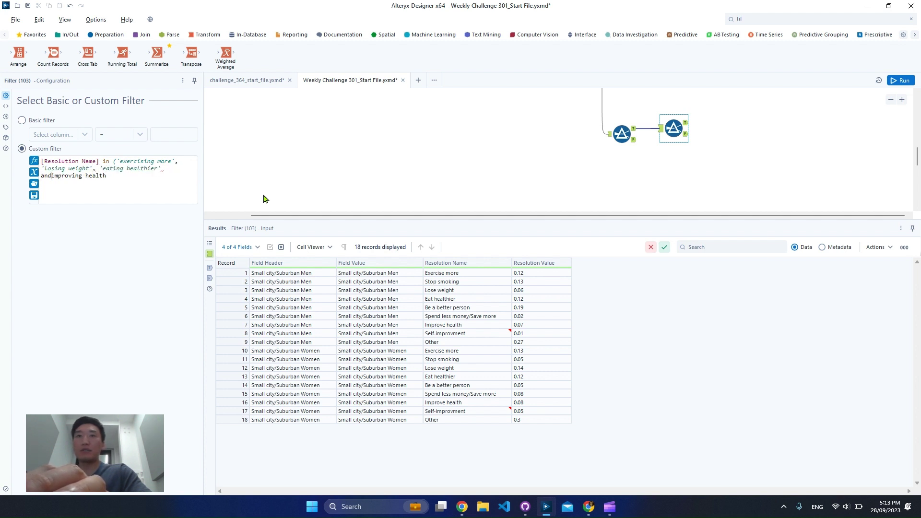
text(,)
text( ')
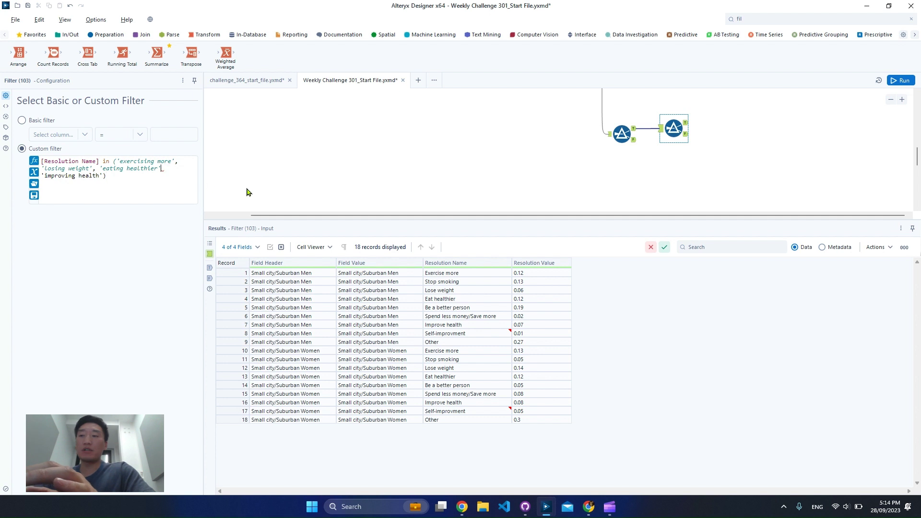
Compare the Resolution Name values with the expression and copy the first record's "Exercise more" cell
click(463, 275)
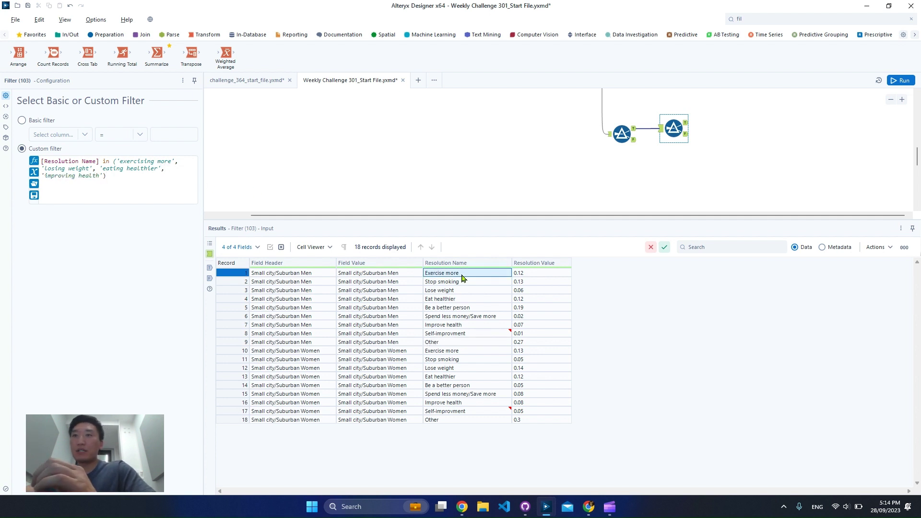
click(456, 291)
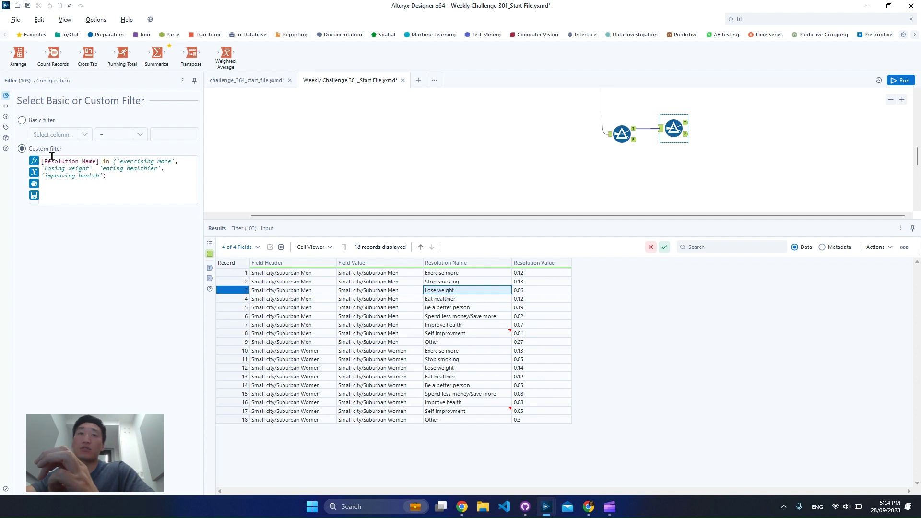
right_click(445, 279)
click(449, 283)
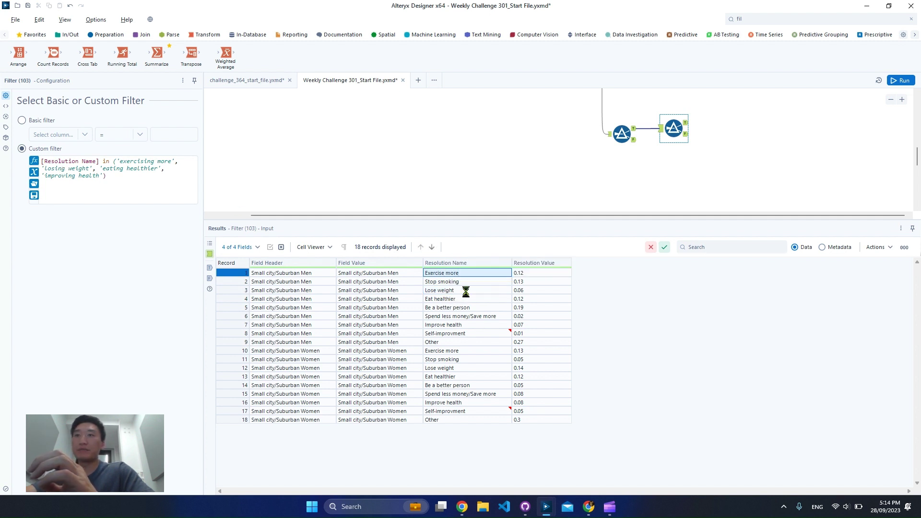
click(519, 285)
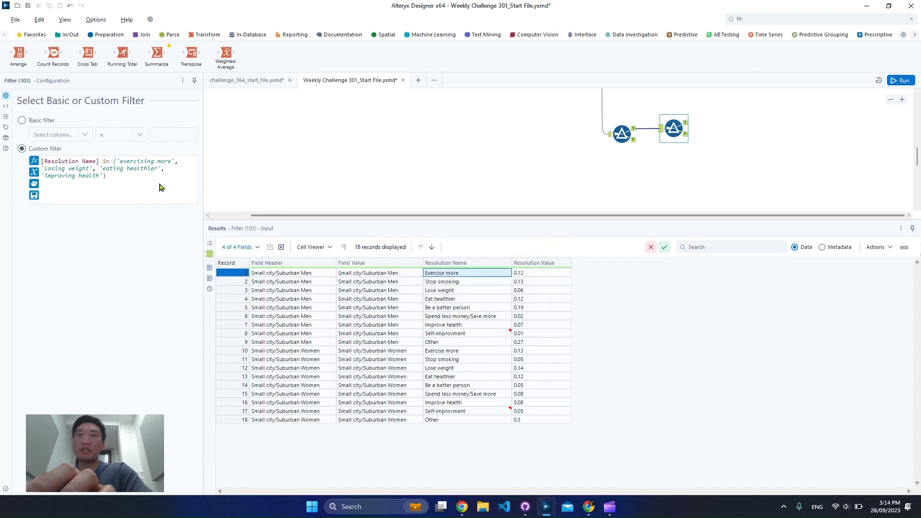
right_click(429, 271)
click(470, 292)
click(466, 285)
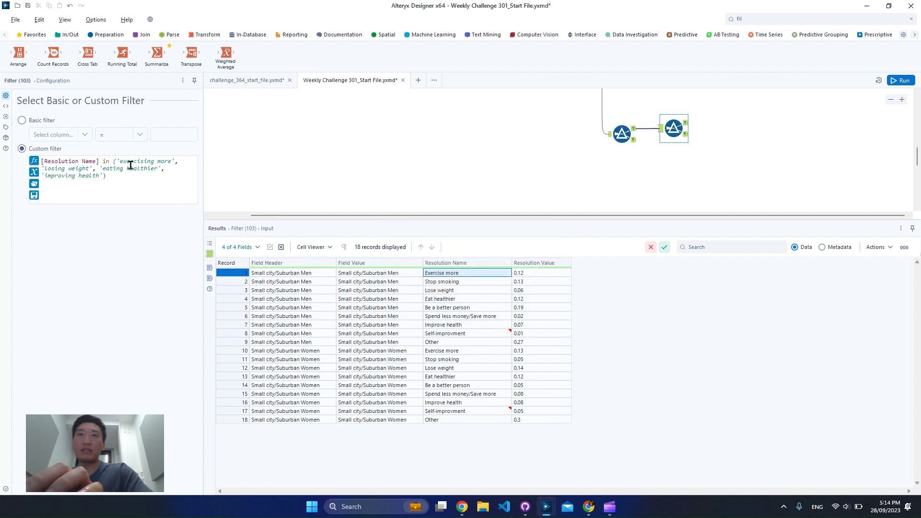
Replace 'exercising more' with the copied 'Exercise more' and 'losing weight' with 'Lose weight' in the custom filter expression
drag(121, 160, 167, 159)
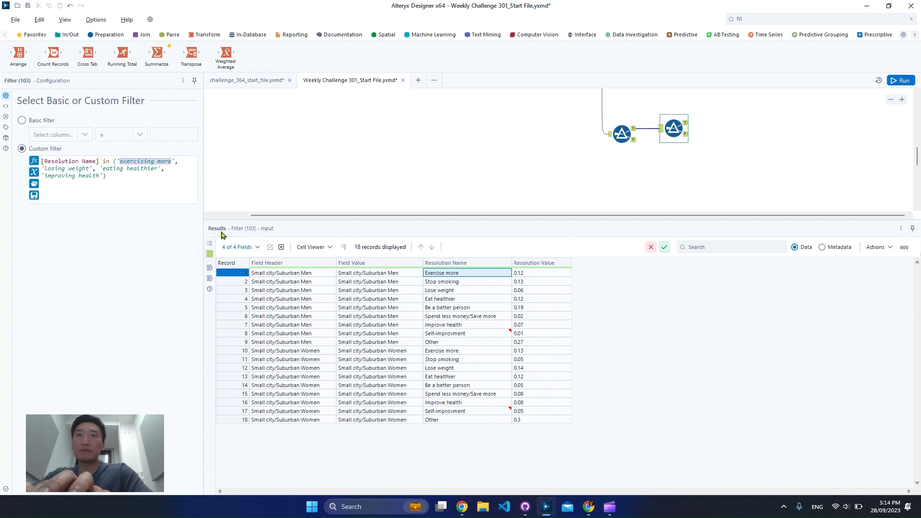
key(ctrl+v)
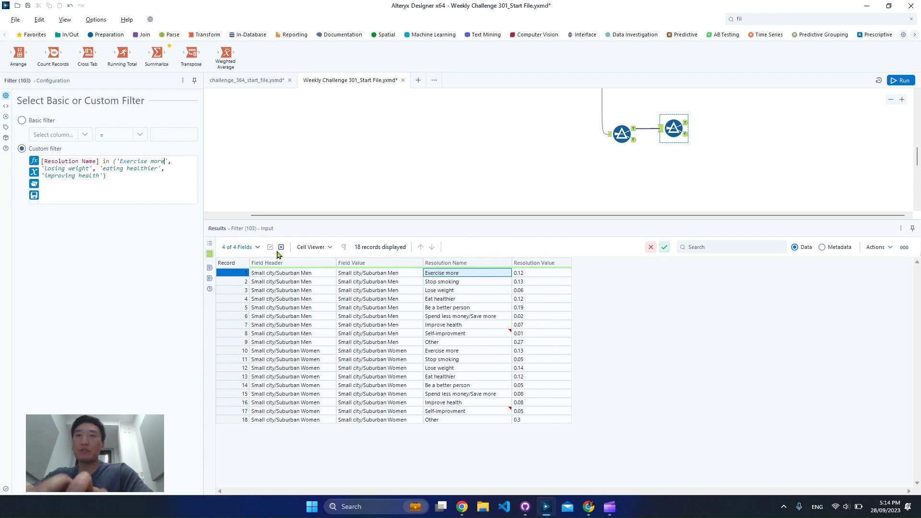
click(447, 291)
right_click(449, 291)
click(475, 311)
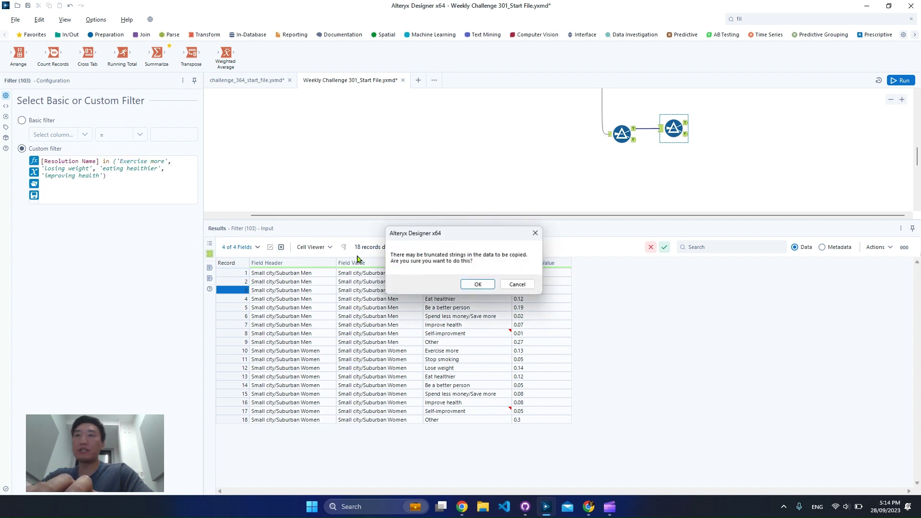
click(470, 285)
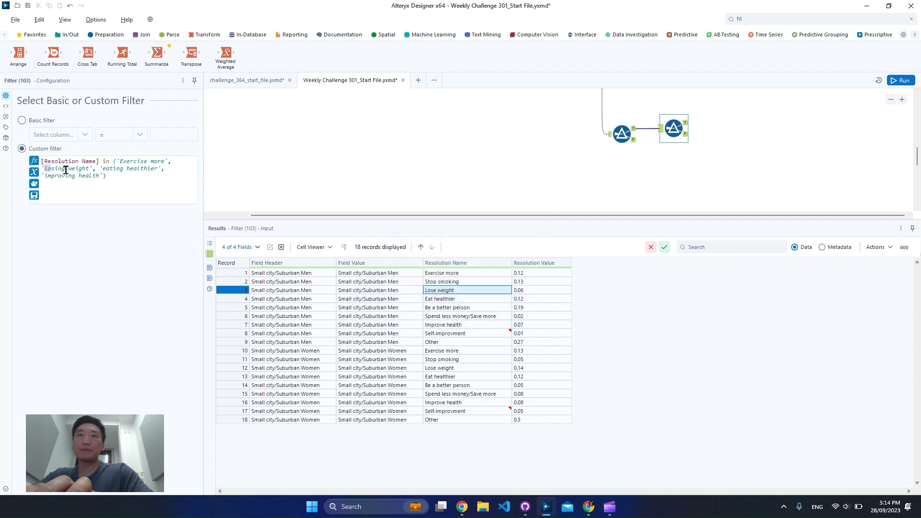
drag(65, 169, 86, 169)
click(165, 216)
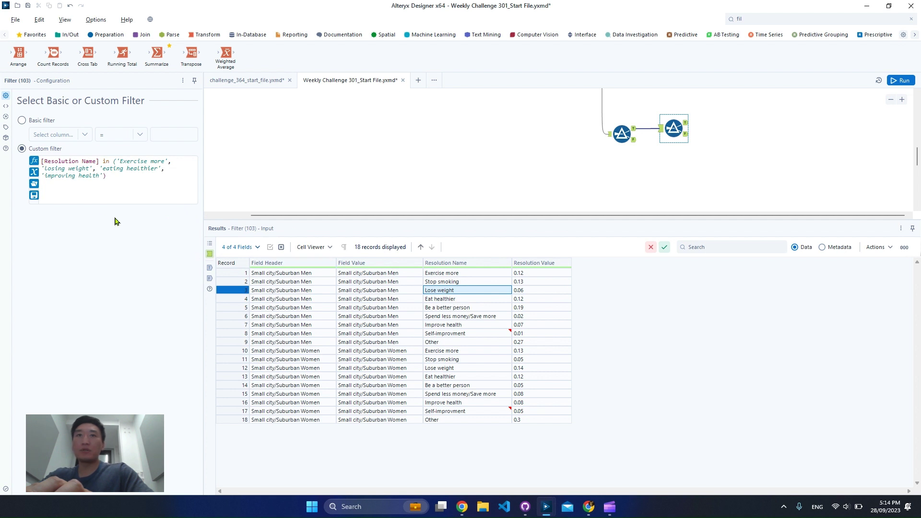
drag(46, 170, 90, 168)
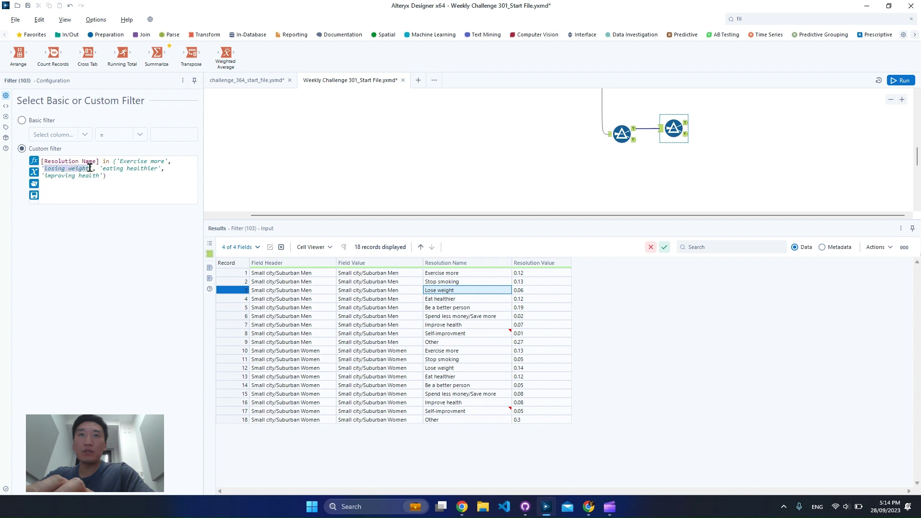
text(Lose weight)
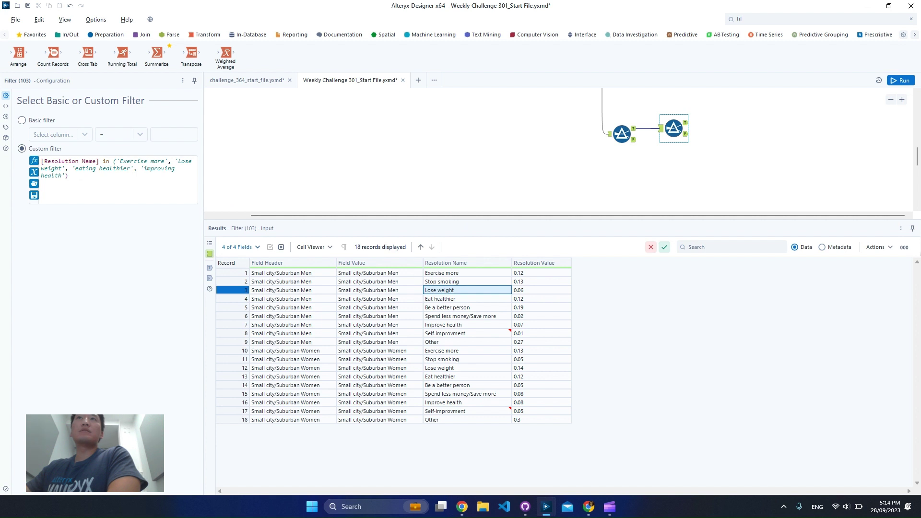
Copy the "Eat healthier" cell from the results and substitute it for 'eating healthier' in the filter expression
right_click(456, 301)
click(476, 313)
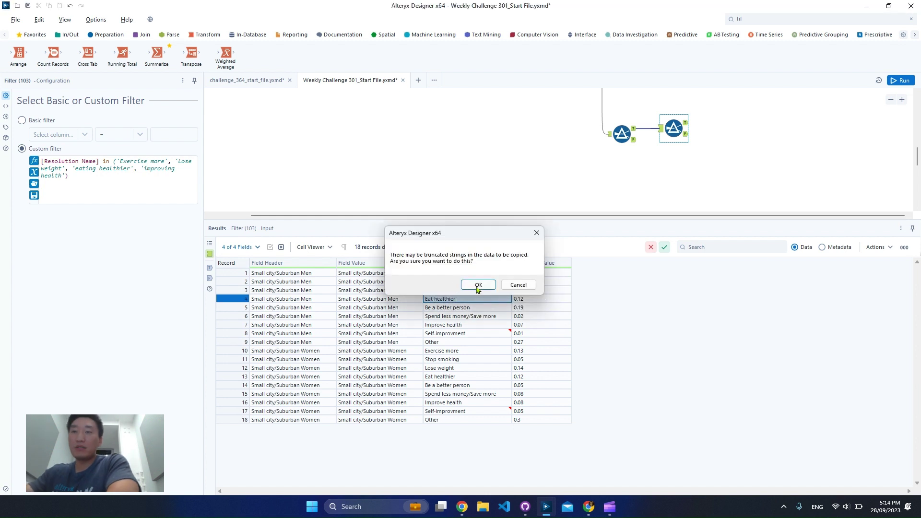
click(479, 288)
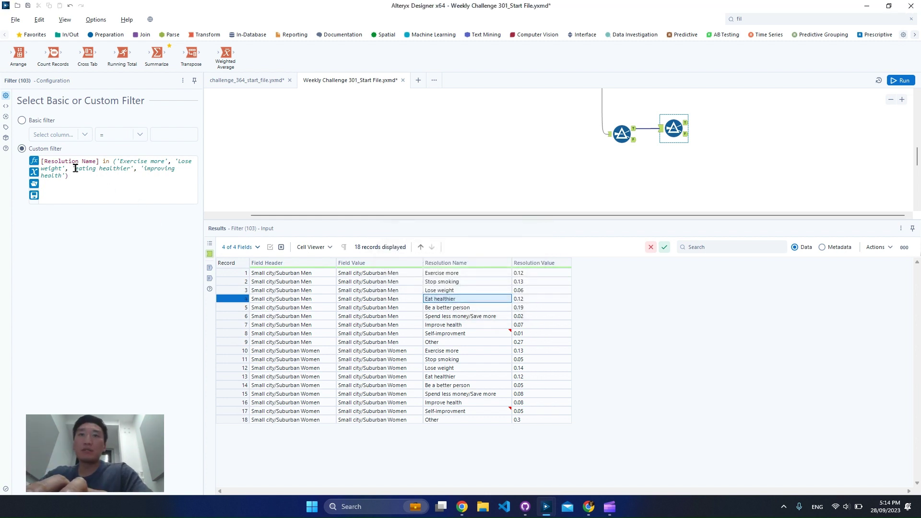
drag(75, 168, 117, 170)
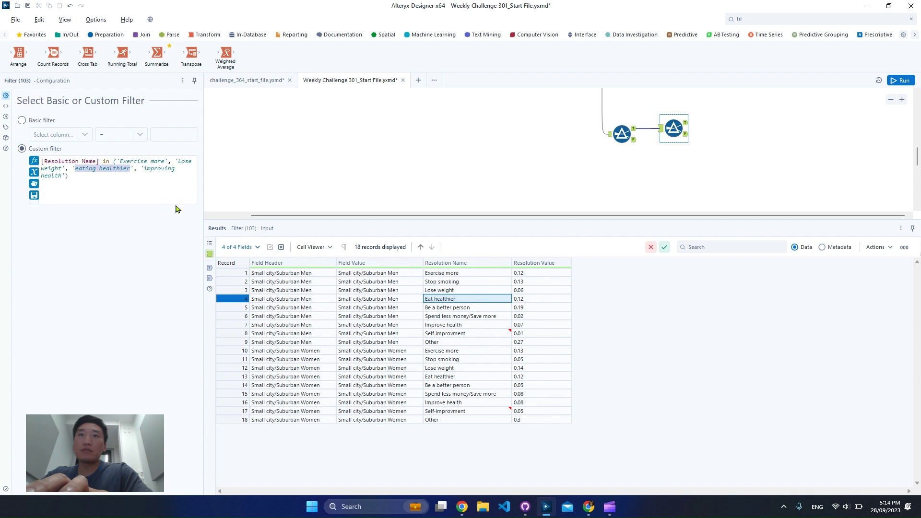
text(Eat healthier)
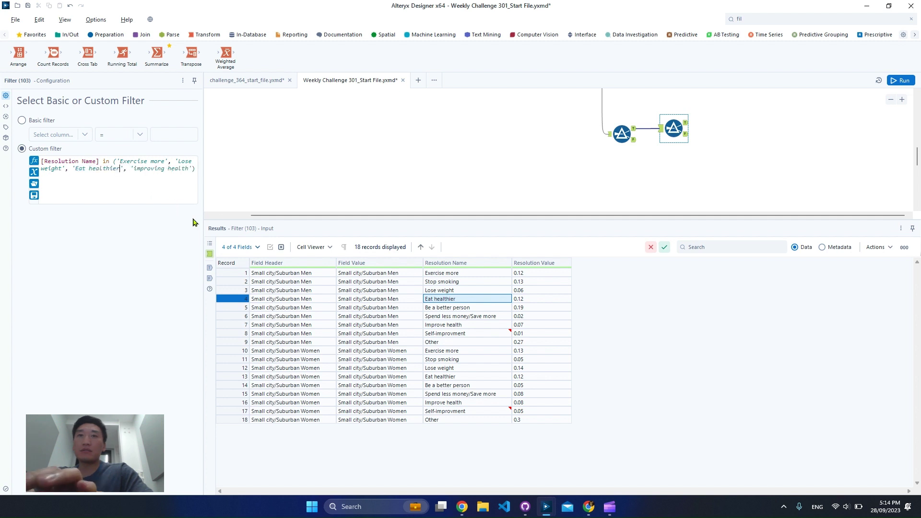
Copy the "Improve health" cell from the results and substitute it for 'improving health' in the filter expression
right_click(456, 325)
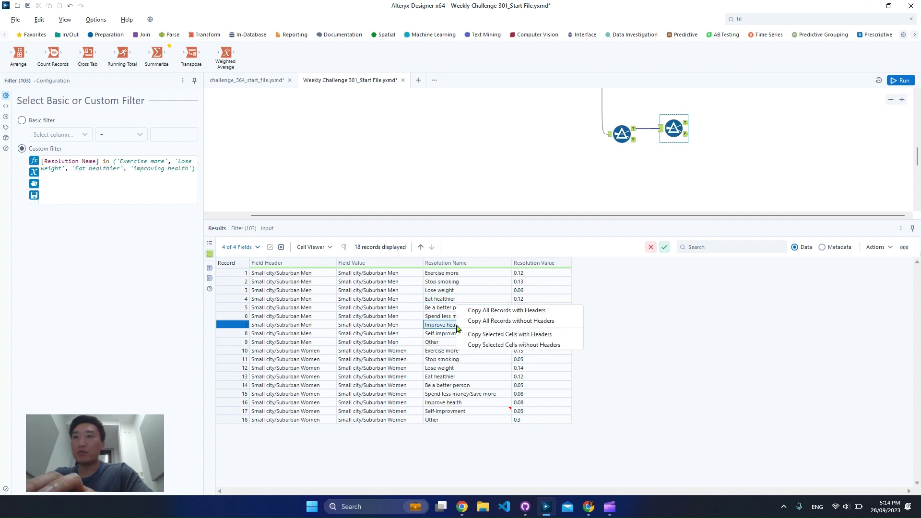
click(484, 345)
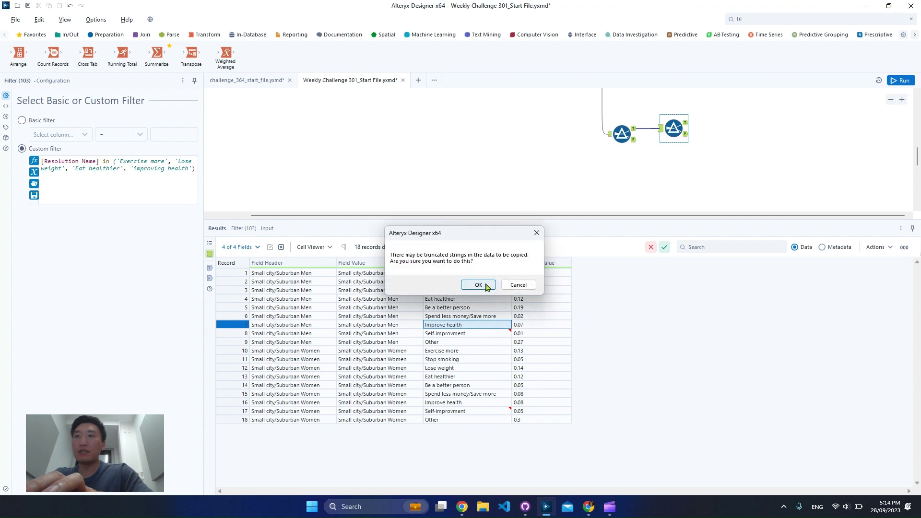
click(485, 287)
drag(134, 169, 189, 168)
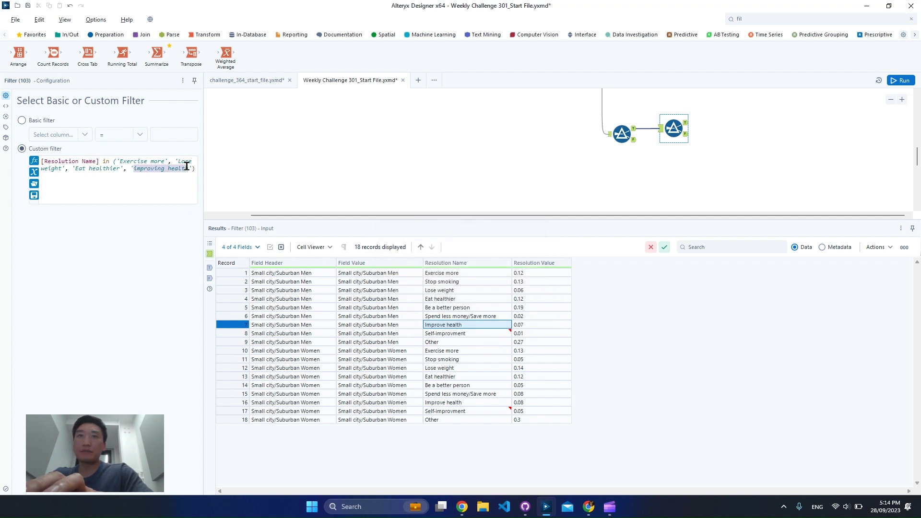
key(BackSpace)
key(ctrl+v)
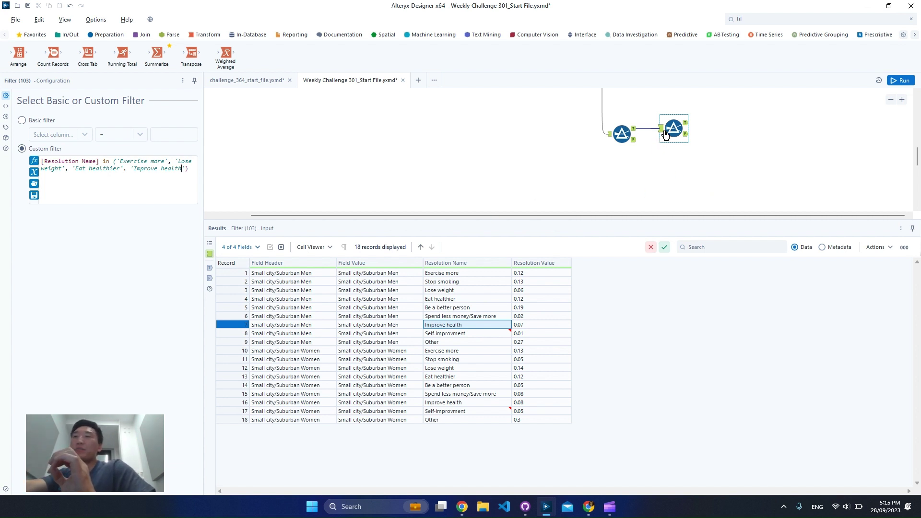
Move the second Filter slightly farther from the first, run the workflow and show its True output
drag(669, 129, 686, 129)
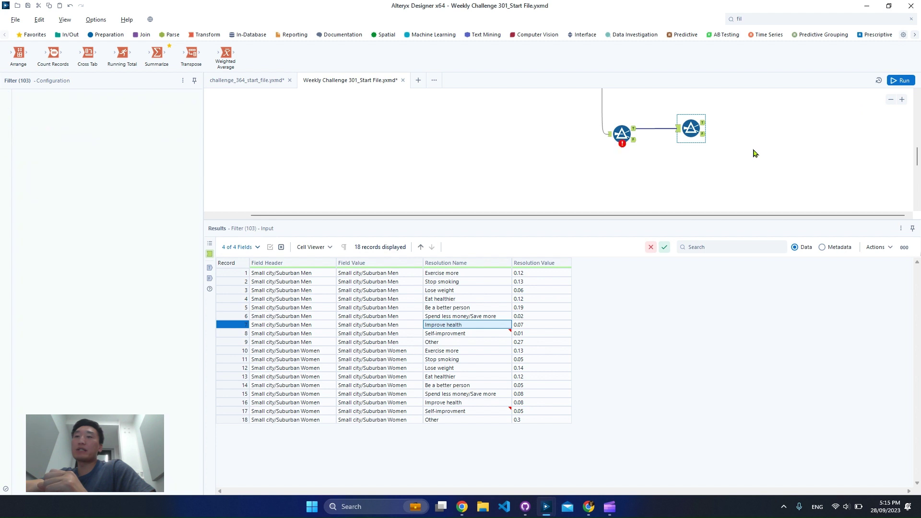
key(ctrl+r)
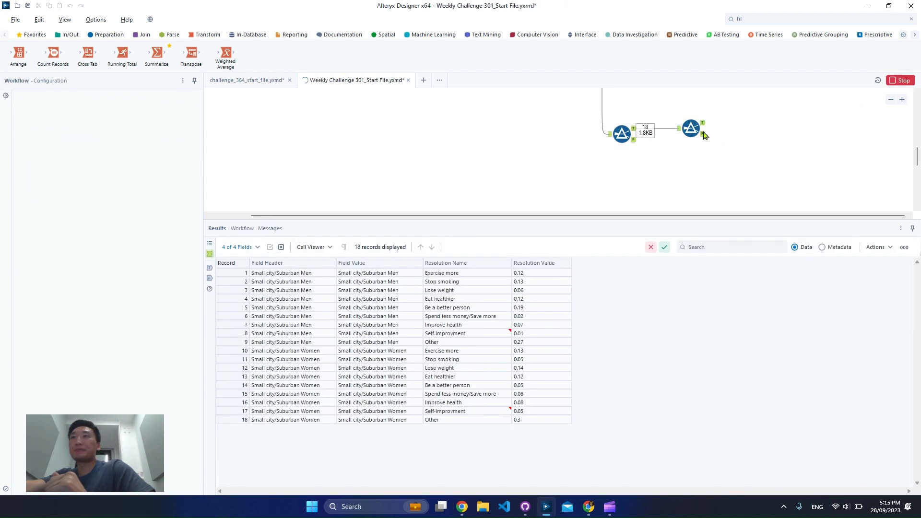
click(693, 128)
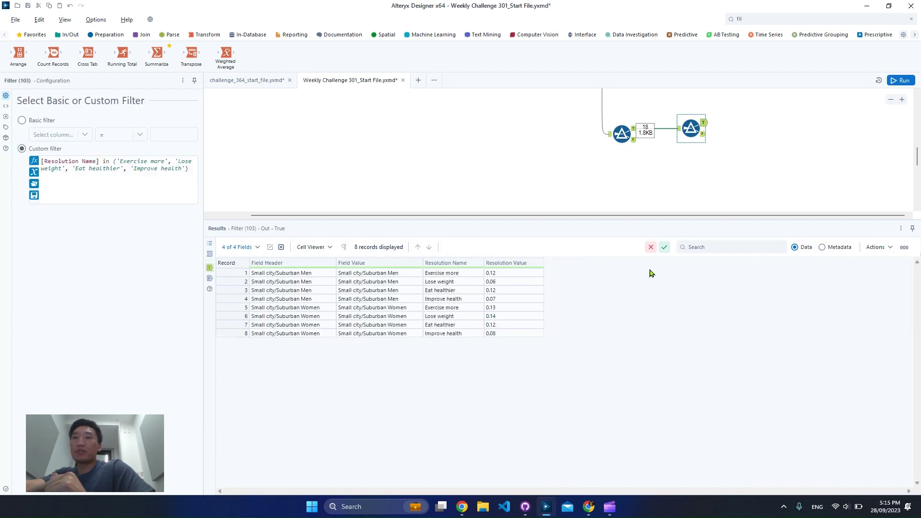
Check the expected output table of fitness-related resolution percentages for suburban women and men, and return to the second Filter
scroll(829, 205, up, 6)
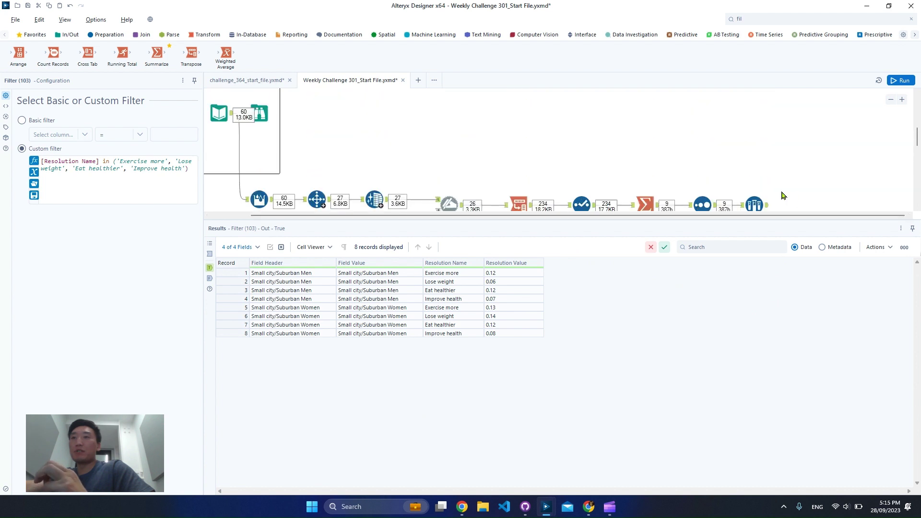
scroll(729, 184, up, 1)
click(636, 130)
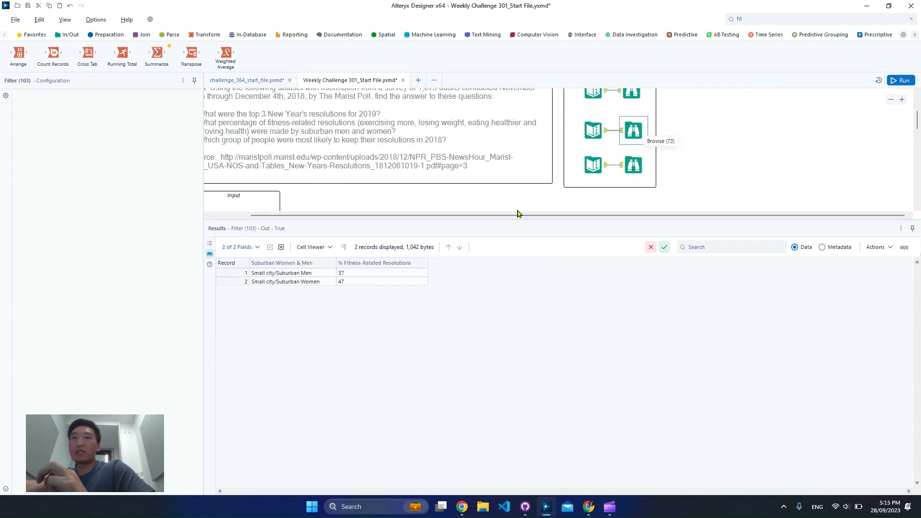
click(321, 282)
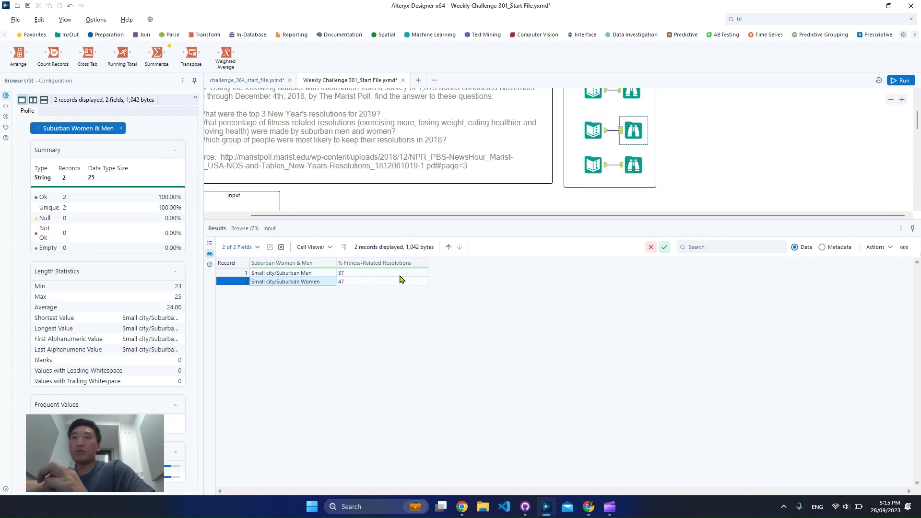
scroll(664, 201, down, 1)
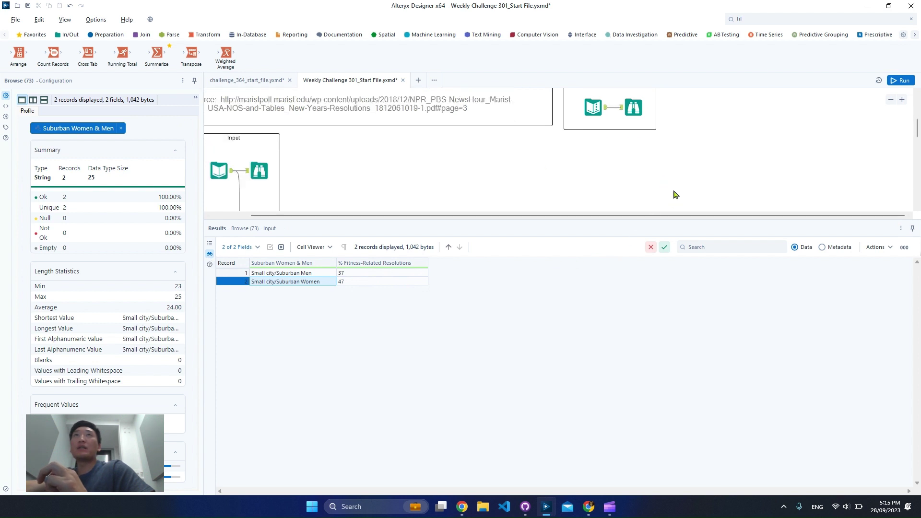
scroll(674, 195, down, 1)
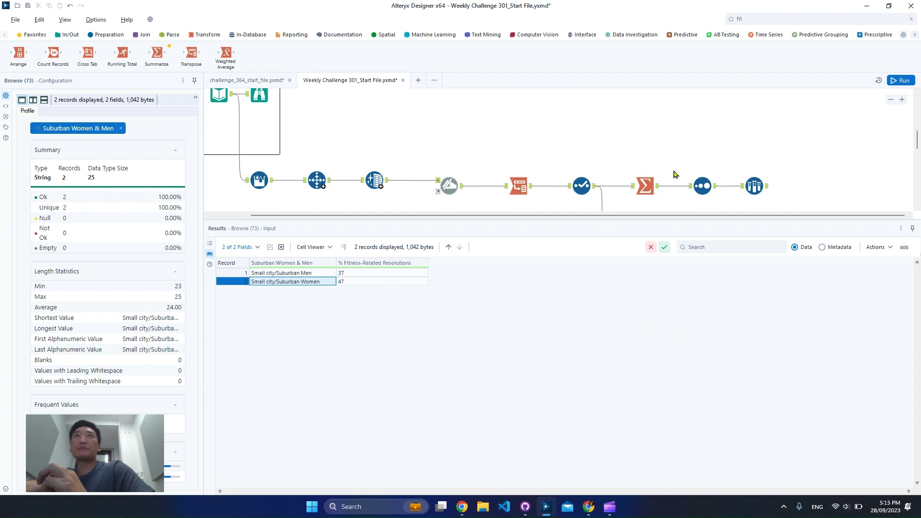
scroll(670, 184, down, 1)
click(808, 19)
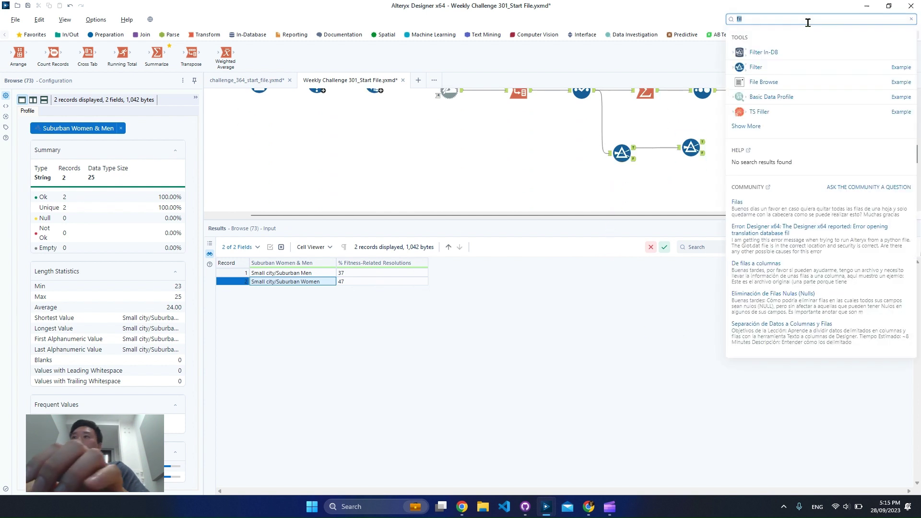
text(for)
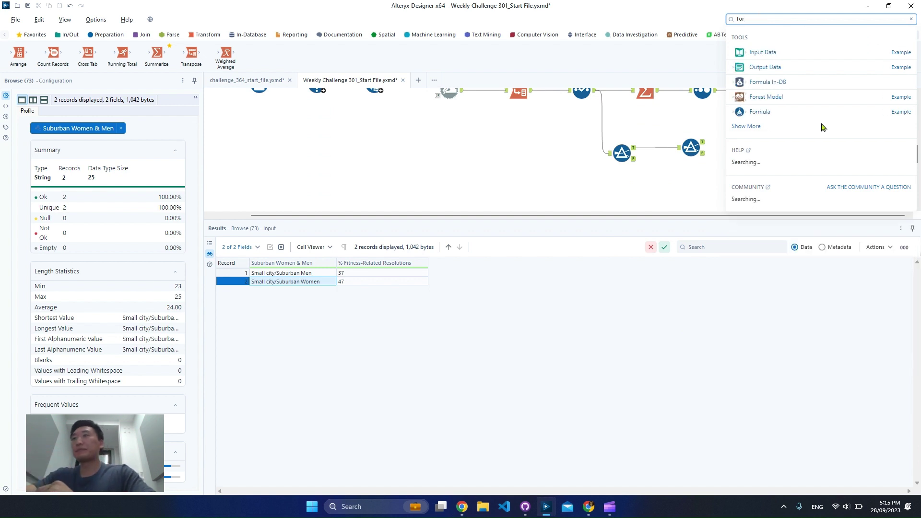
click(716, 147)
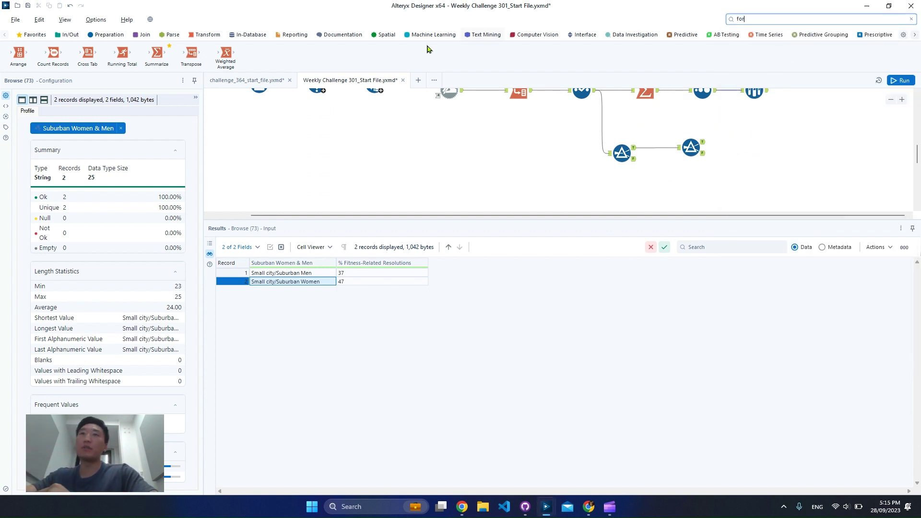
Add a Summarize tool to the second Filter's True output and group it by Field Header
drag(156, 53, 748, 142)
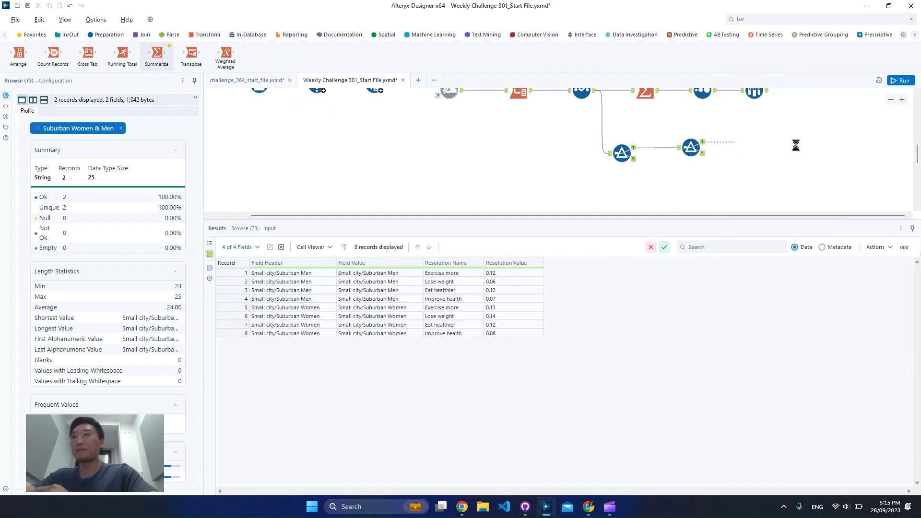
click(78, 143)
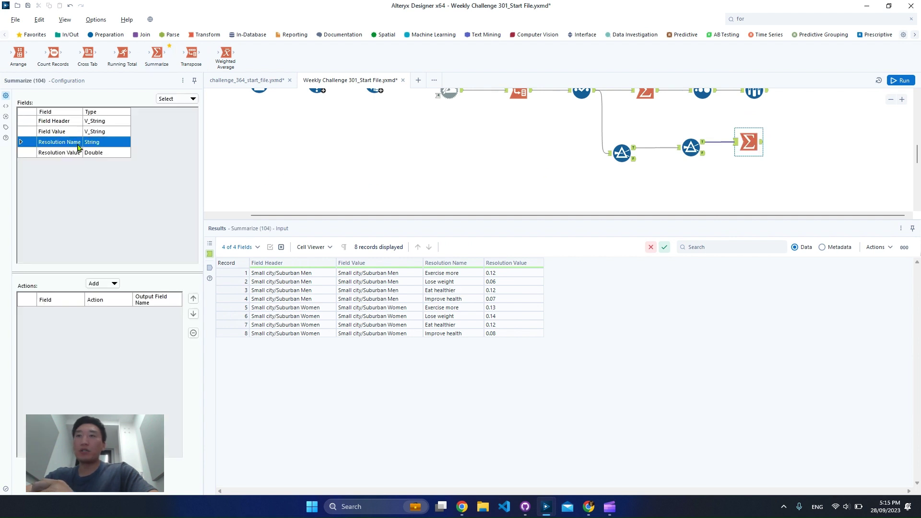
click(87, 123)
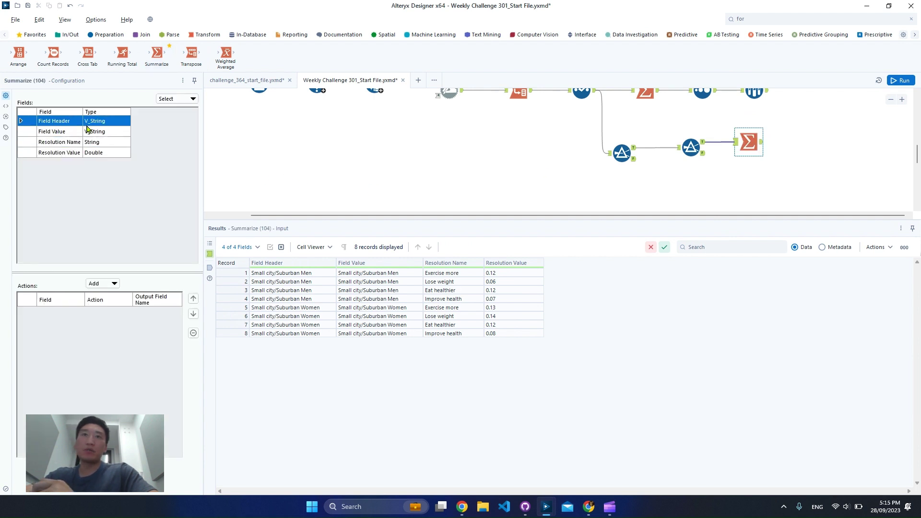
click(96, 283)
click(101, 294)
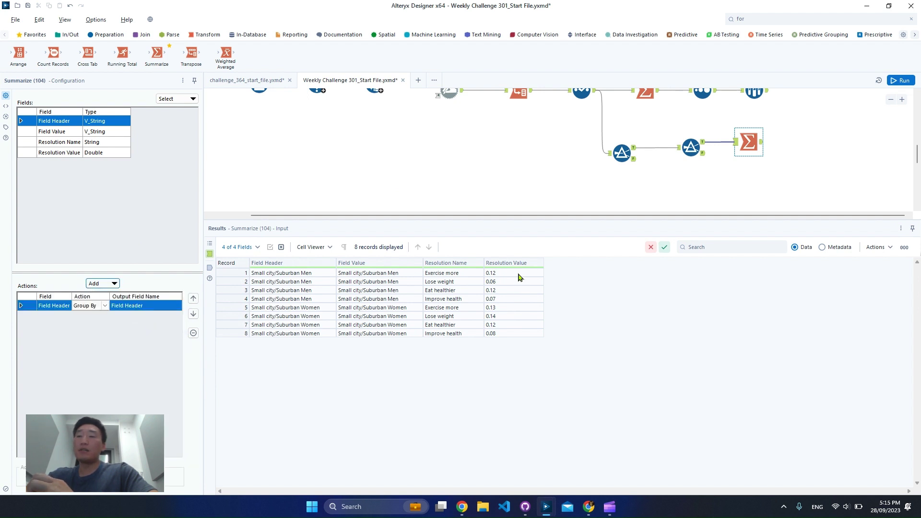
Add a Sum action on the Resolution Value field to the Summarize tool
drag(518, 274, 522, 341)
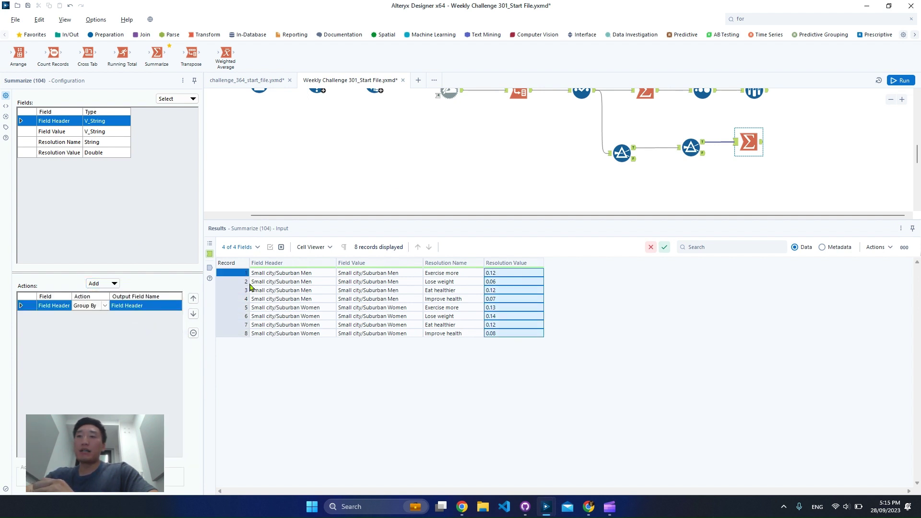
click(90, 153)
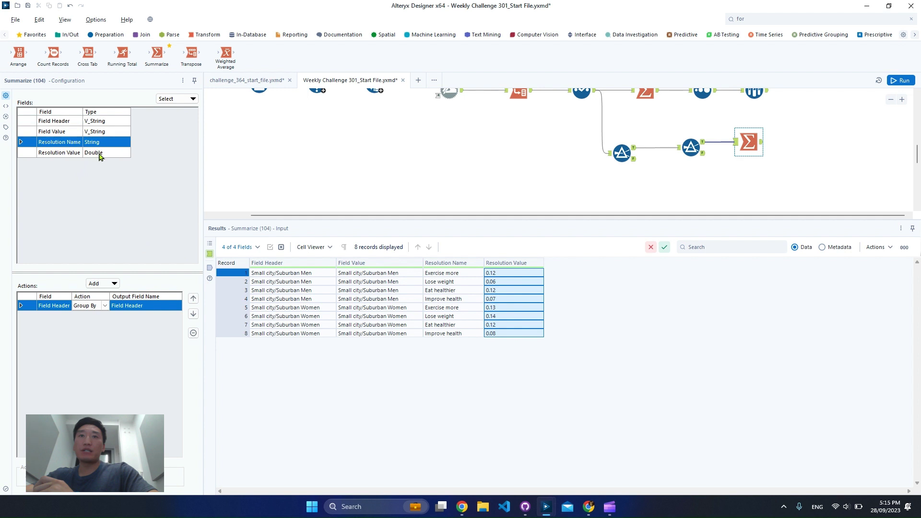
click(108, 284)
click(125, 308)
Run the workflow and check the summed Resolution Value for each suburban group in the Summarize output
click(901, 81)
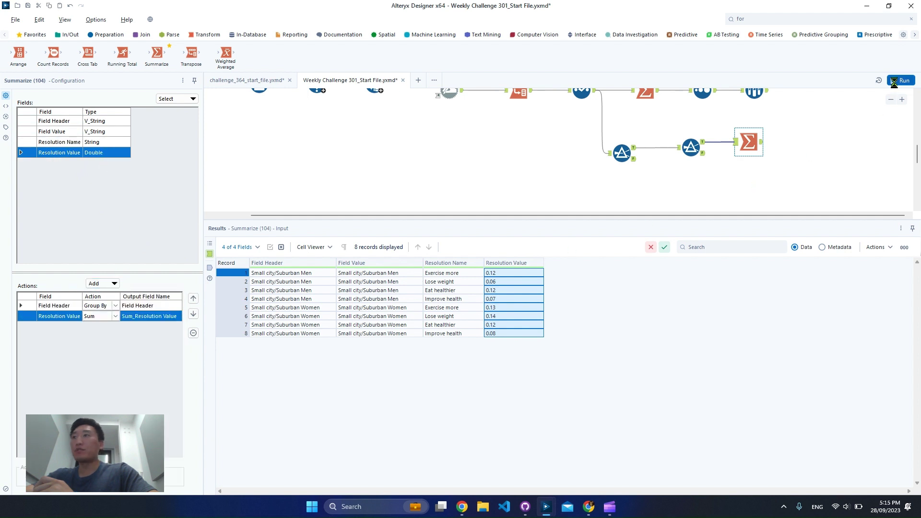
click(761, 144)
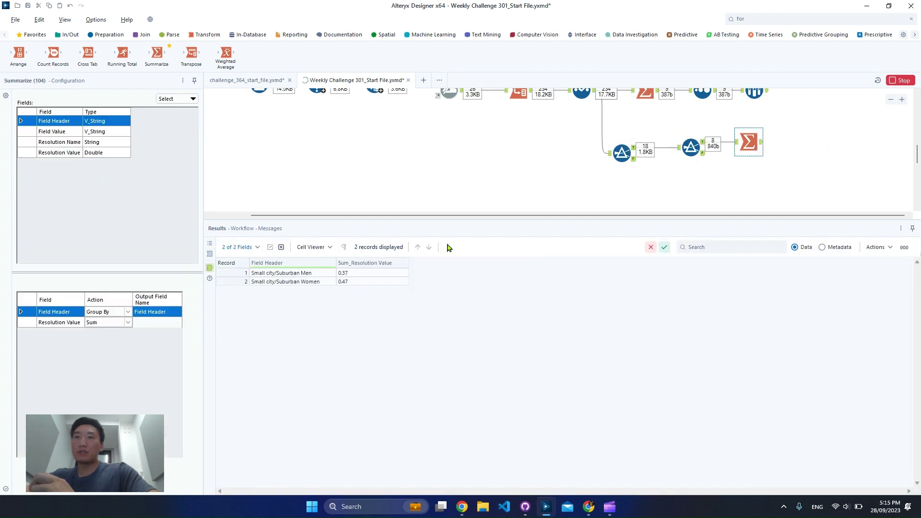
click(355, 282)
scroll(665, 180, up, 10)
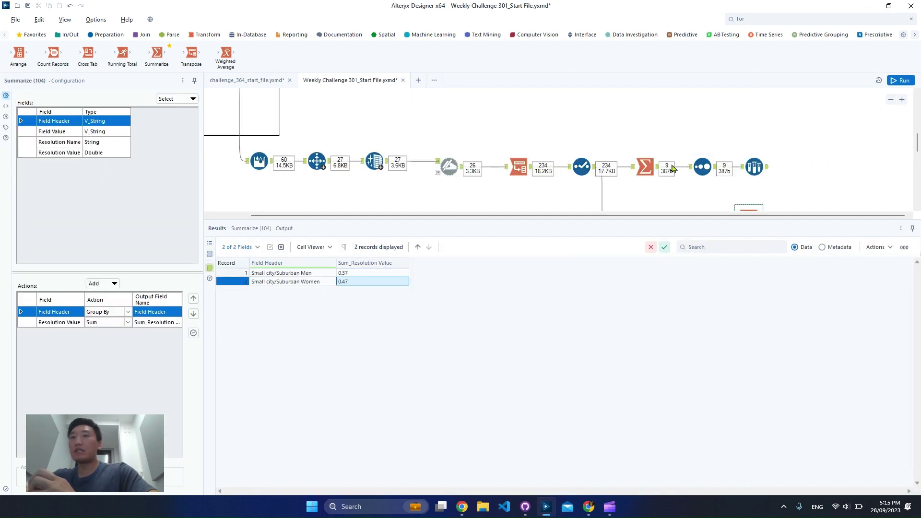
Check the expected output for suburban men and women, and add a Formula tool after the second Summarize tool
click(638, 139)
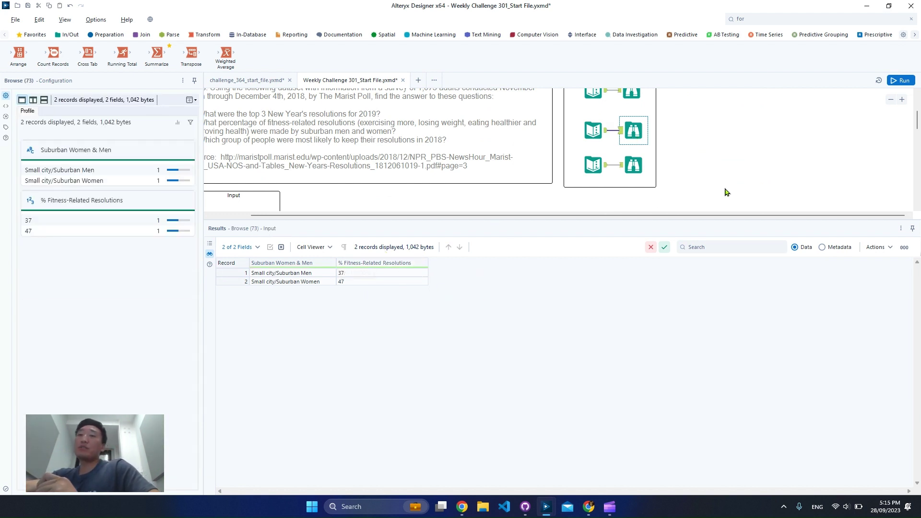
scroll(724, 191, down, 10)
click(777, 20)
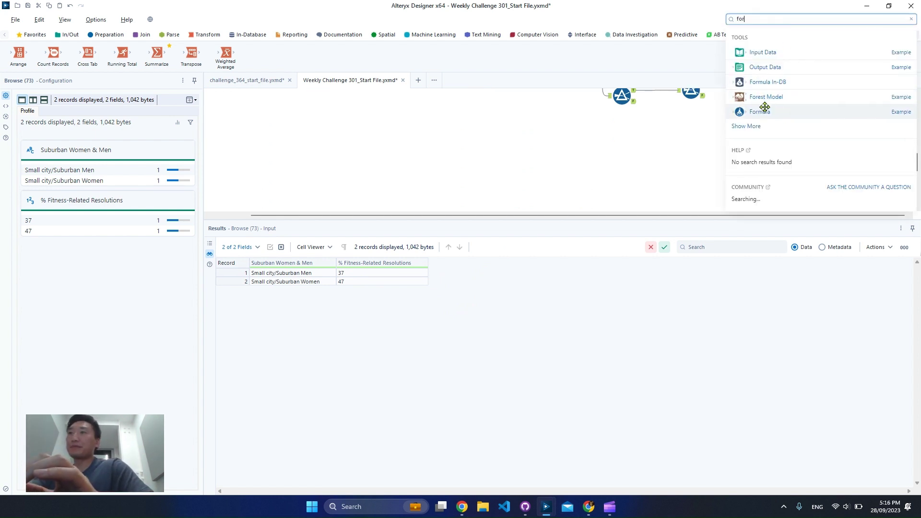
drag(762, 111, 817, 96)
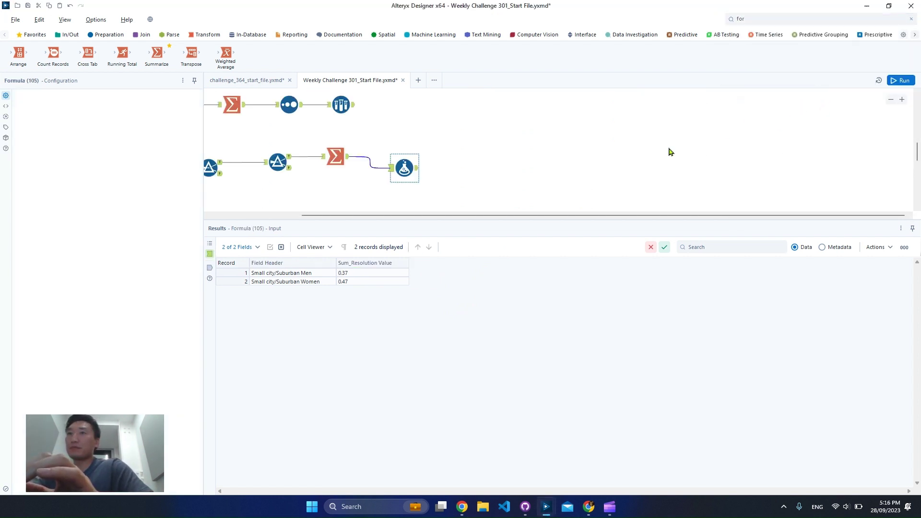
click(397, 162)
Add a new output column in the Formula tool named % Fitness-Related Resolutions, copying the name from the expected output's Text Input
click(77, 105)
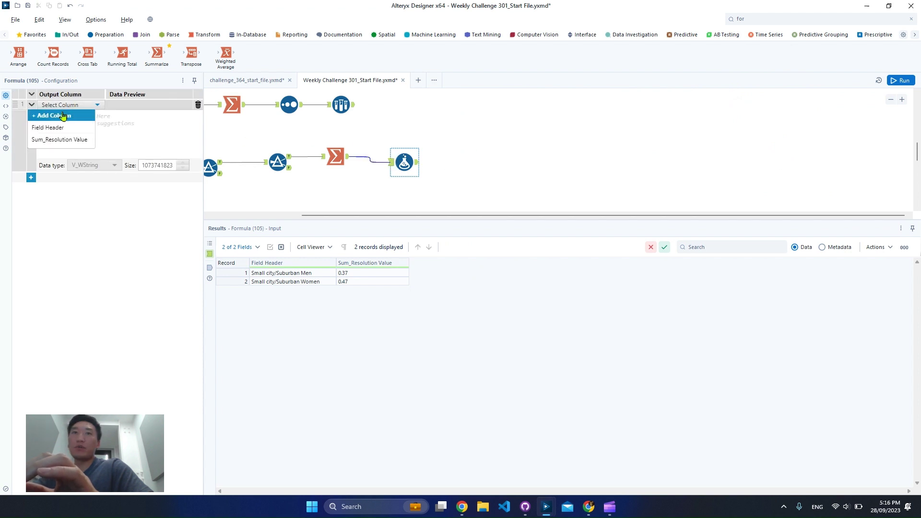
click(62, 116)
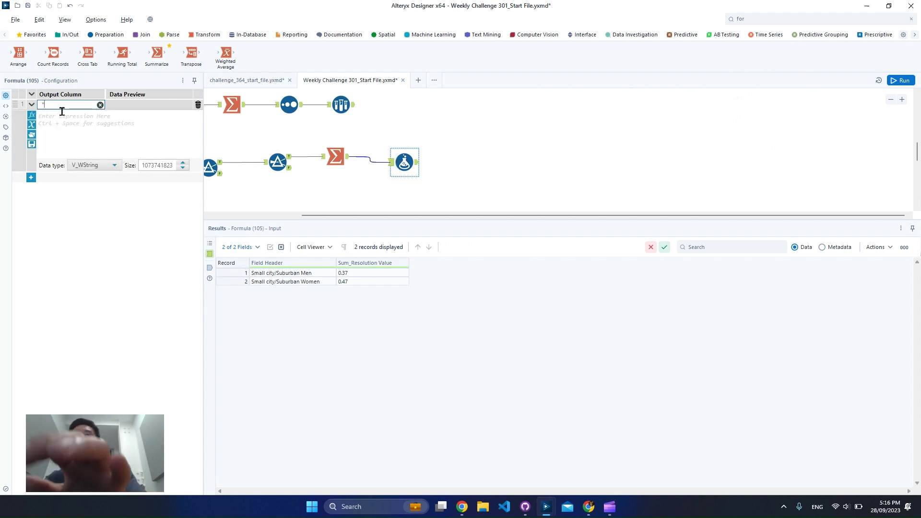
key(BackSpace)
scroll(469, 173, up, 10)
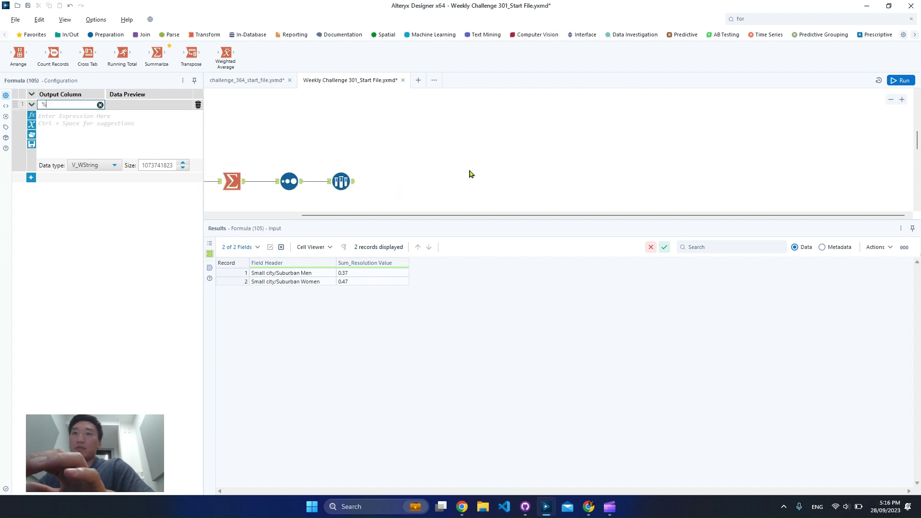
drag(357, 215, 312, 215)
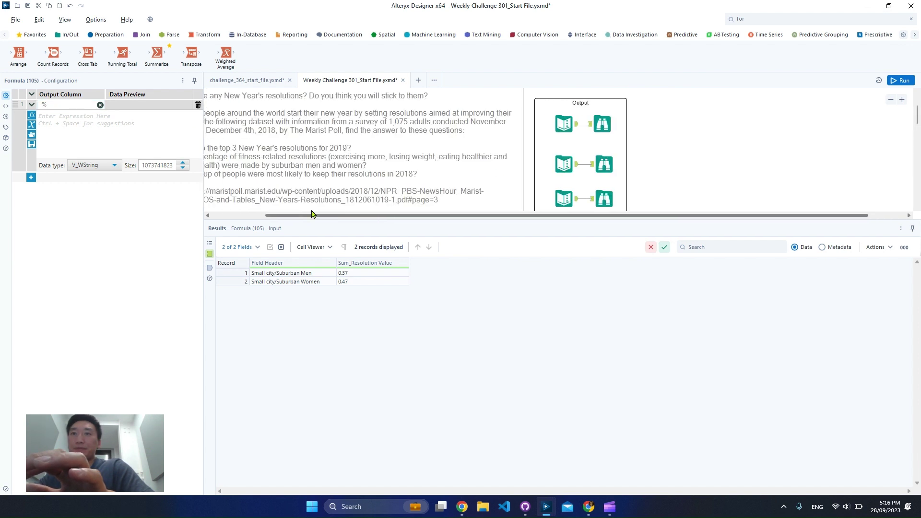
click(617, 166)
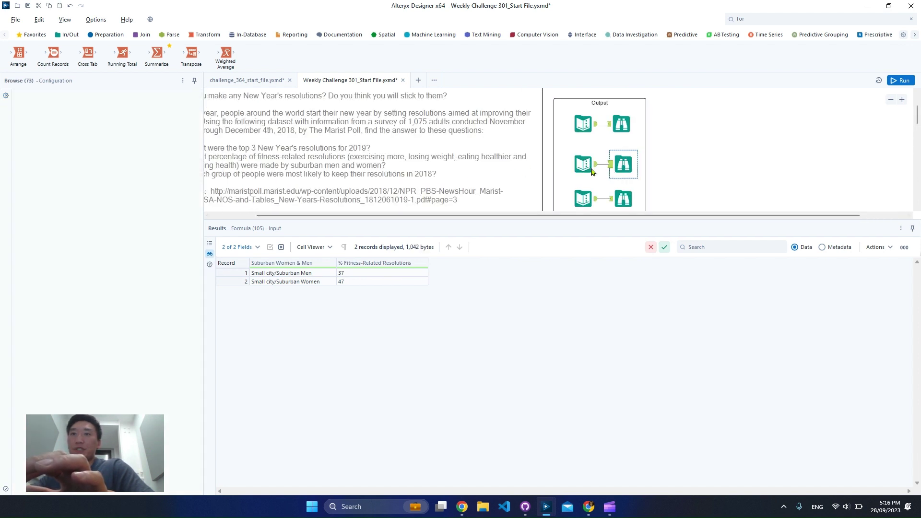
click(589, 168)
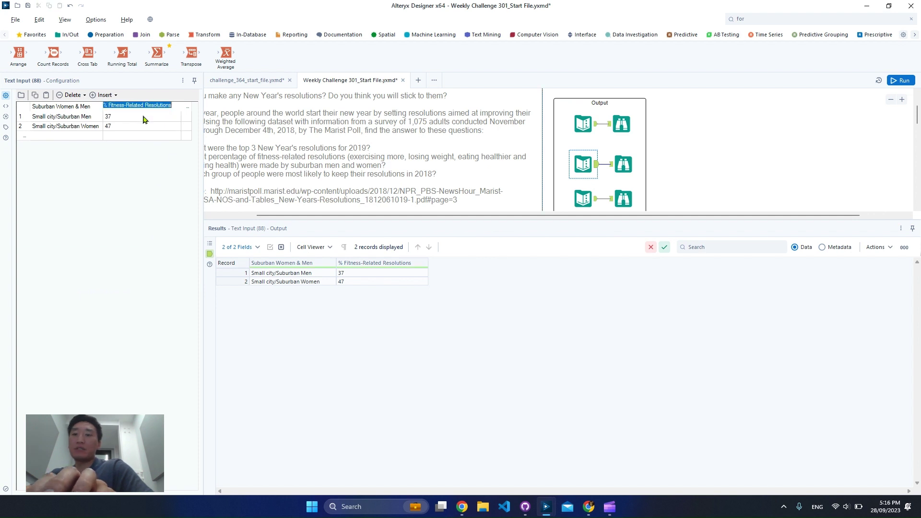
scroll(712, 188, down, 5)
click(808, 181)
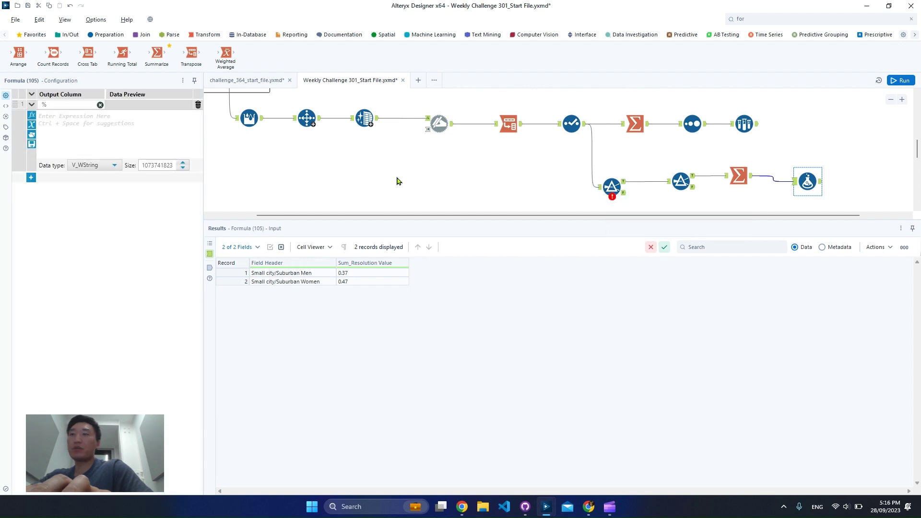
click(68, 104)
key(ctrl+v)
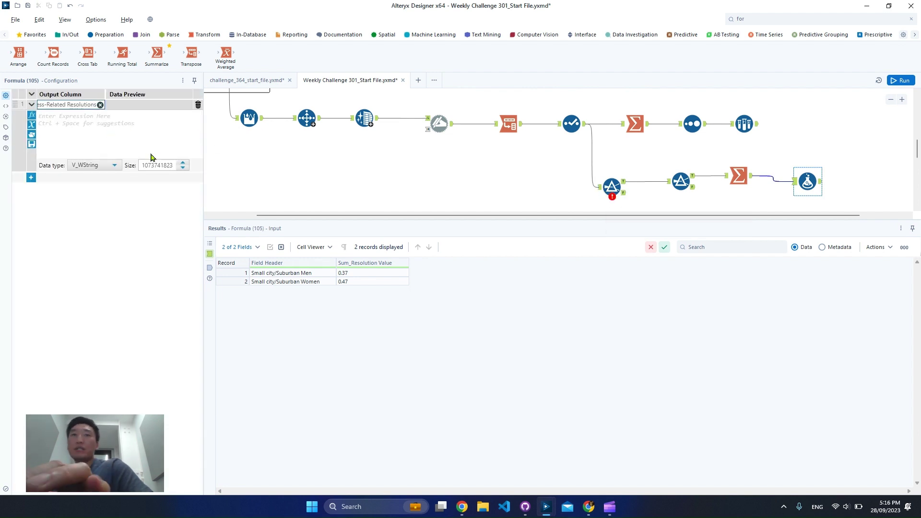
Set the new column's expression to [Sum_Resolution Value]*100 and its data type to Int16
click(119, 135)
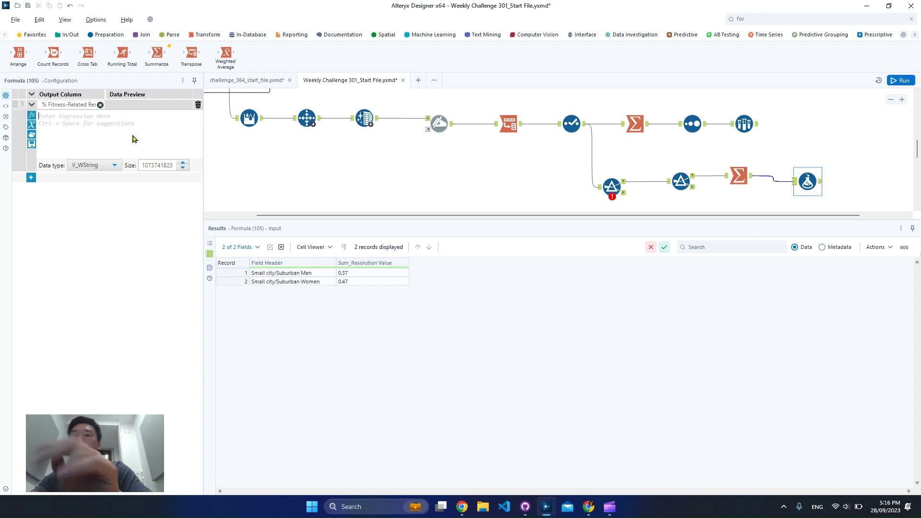
text([)
key(Return)
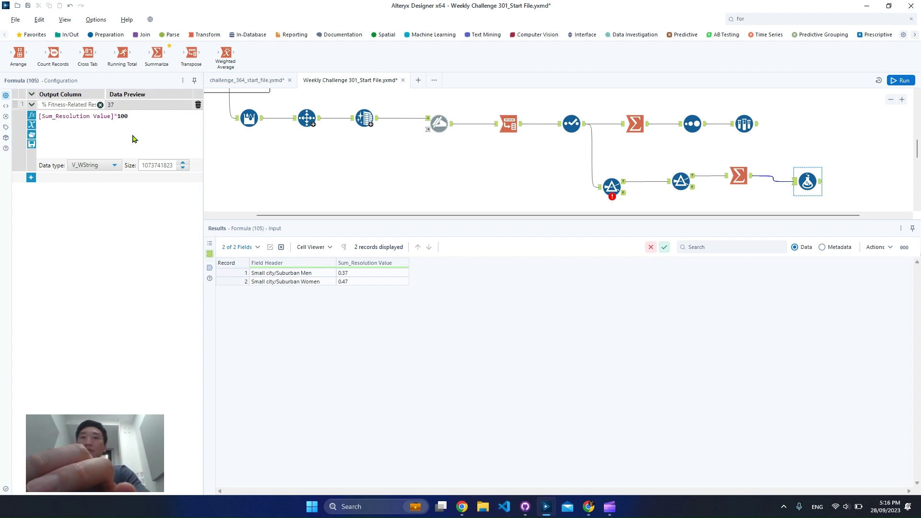
click(101, 166)
scroll(102, 212, up, 2)
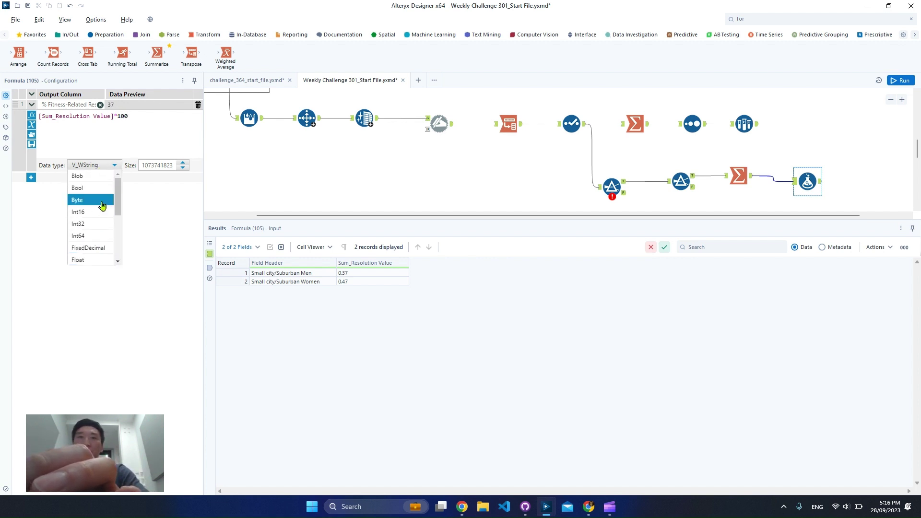
click(96, 212)
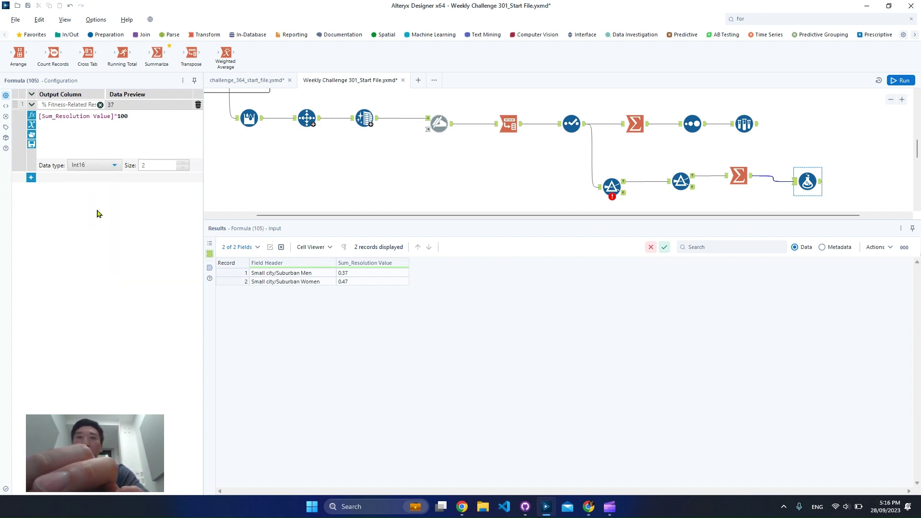
click(810, 150)
key(ctrl+r)
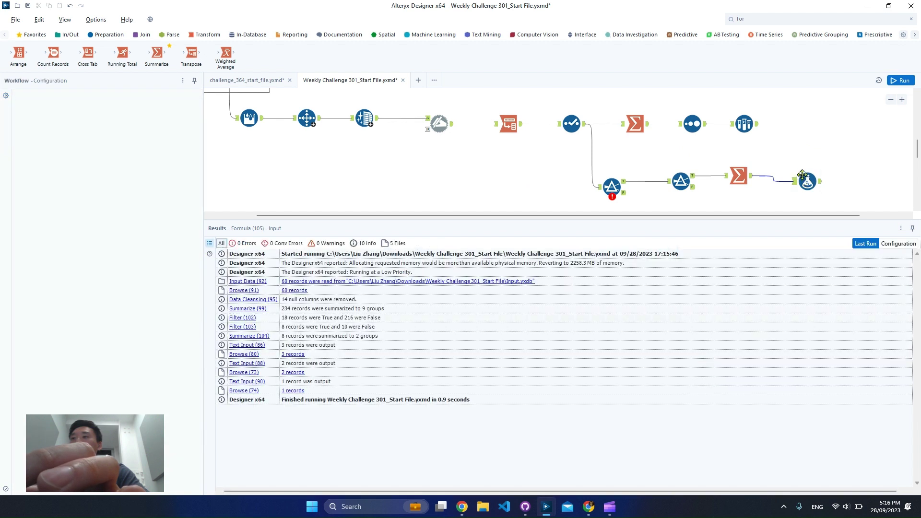
click(807, 180)
Check the third expected output and the challenge question about the group most likely to keep its 2018 resolutions
scroll(758, 158, up, 5)
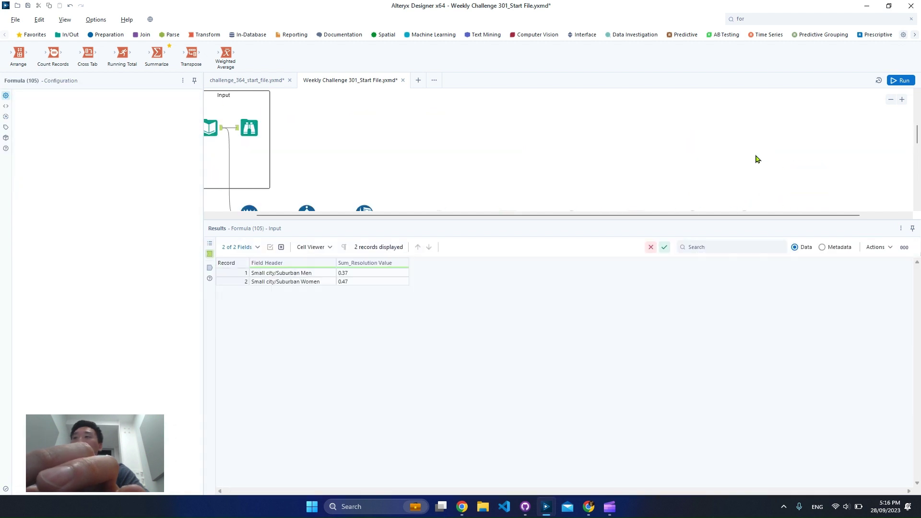
scroll(698, 174, up, 2)
click(623, 179)
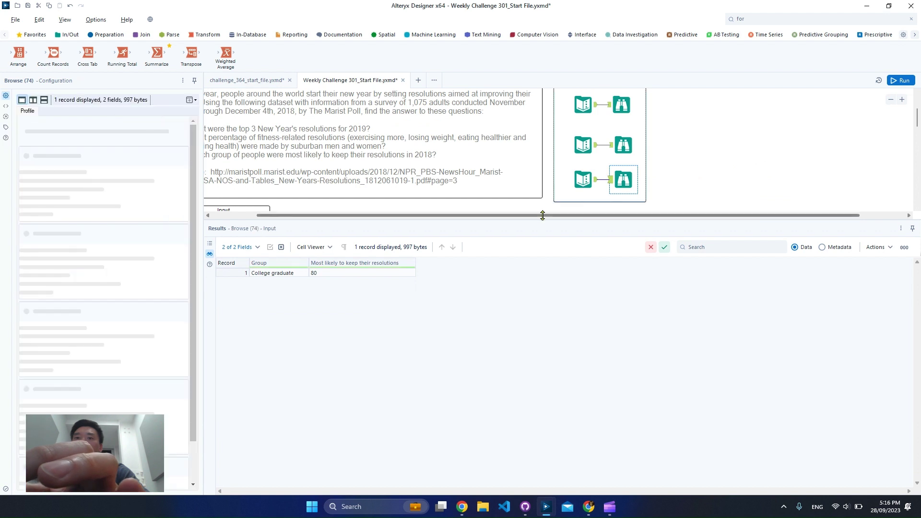
scroll(376, 216, left, 2)
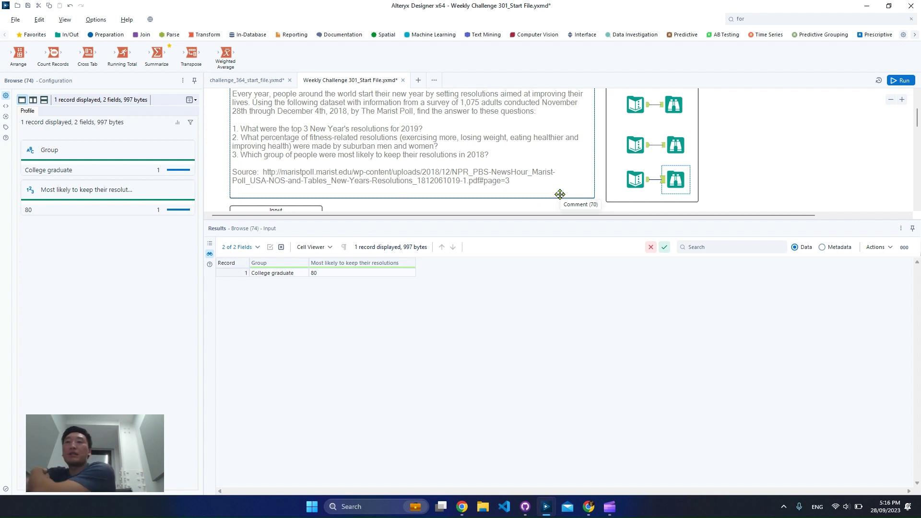
scroll(564, 174, down, 3)
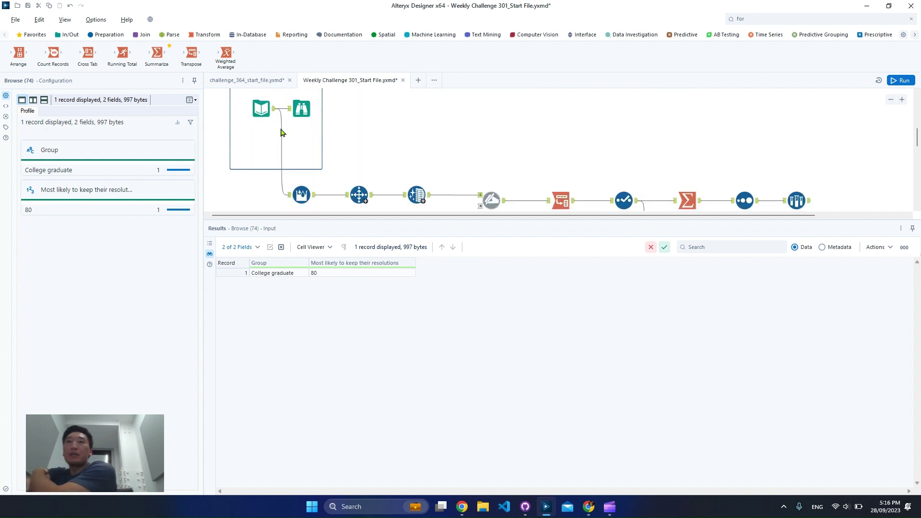
Examine the "Did you keep it?" section in the Multi-Row Formula output, including the F7 Yes column and the Education rows
click(302, 194)
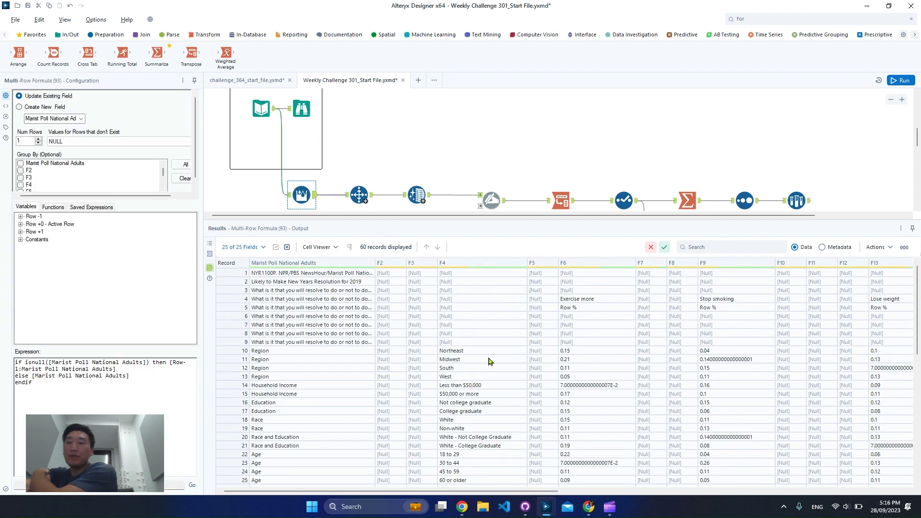
scroll(489, 361, down, 10)
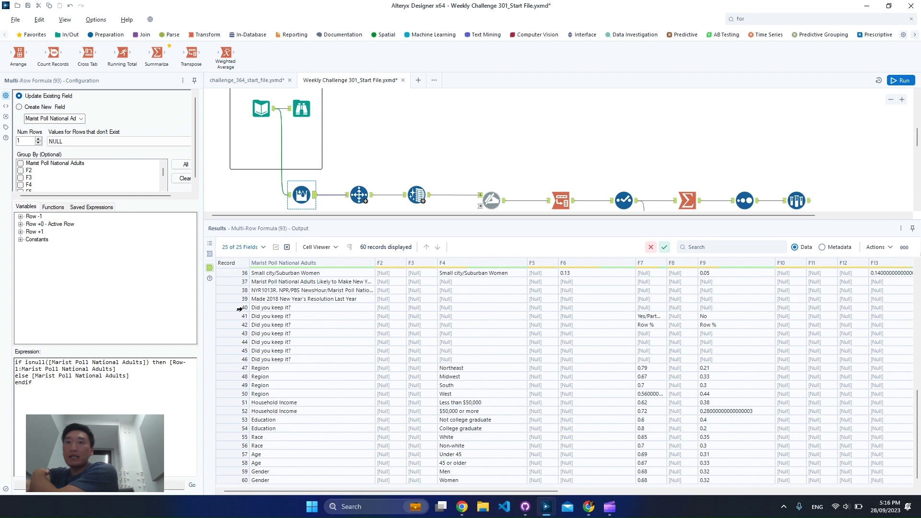
drag(239, 310, 234, 481)
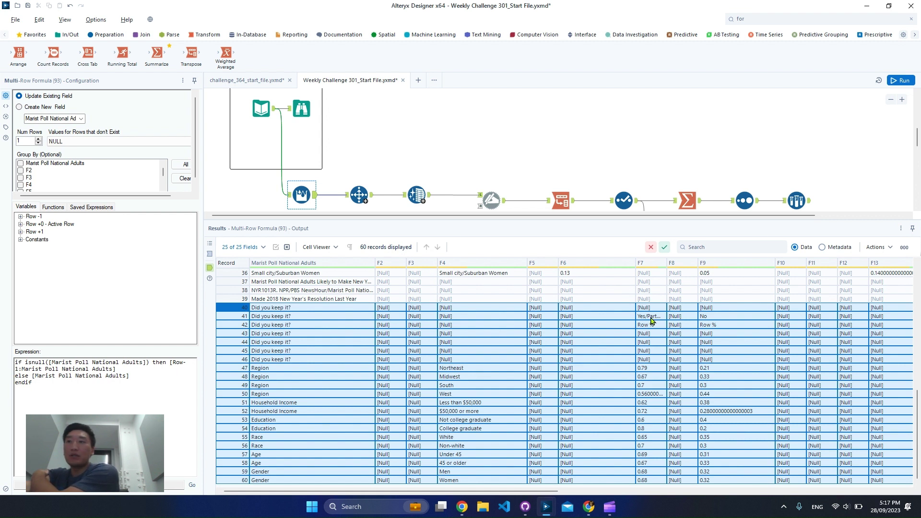
click(652, 267)
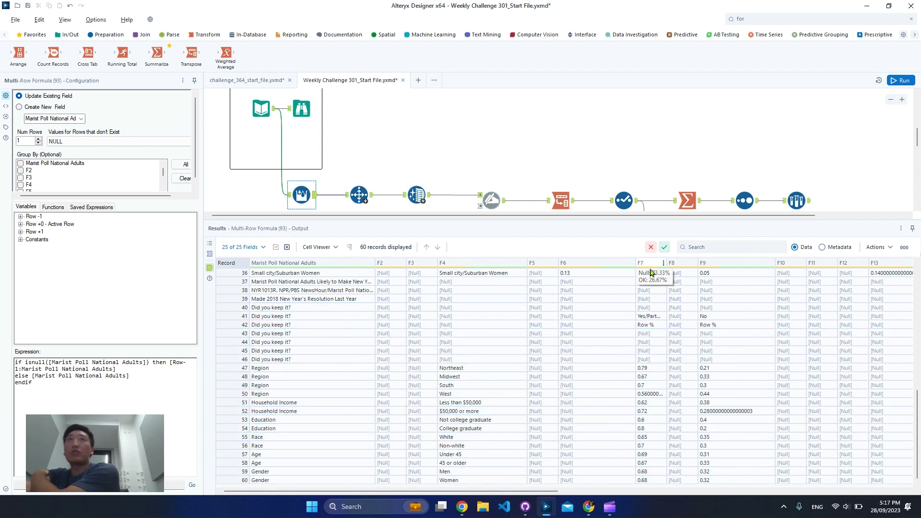
drag(647, 316, 645, 481)
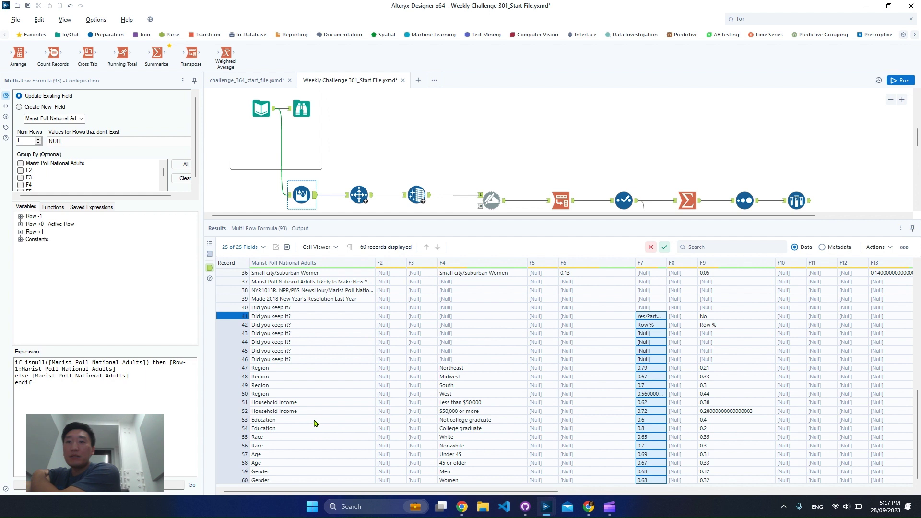
click(465, 429)
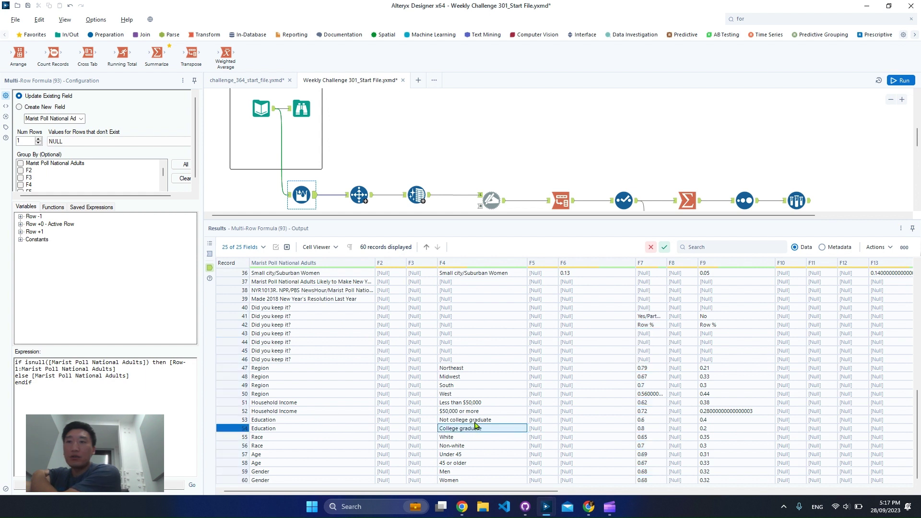
click(475, 423)
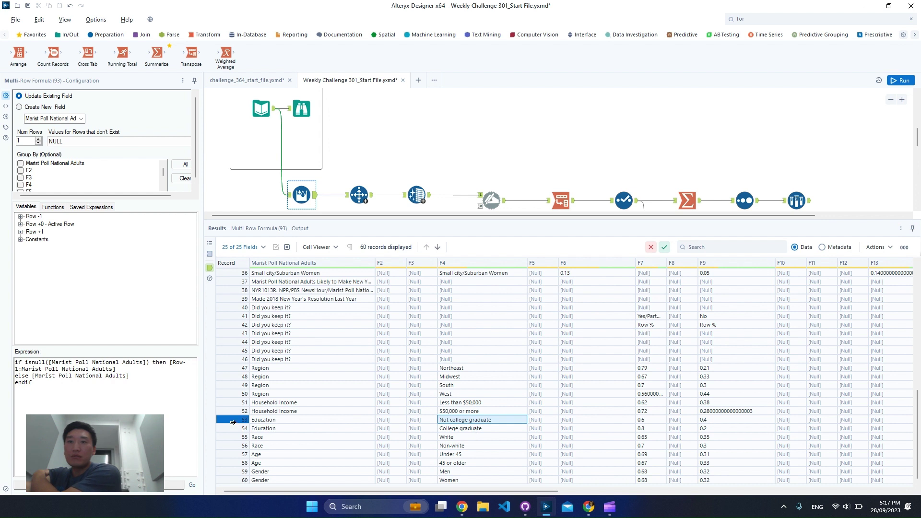
mouse_move(232, 422)
mouse_down()
mouse_move(234, 438)
mouse_move(239, 431)
mouse_up()
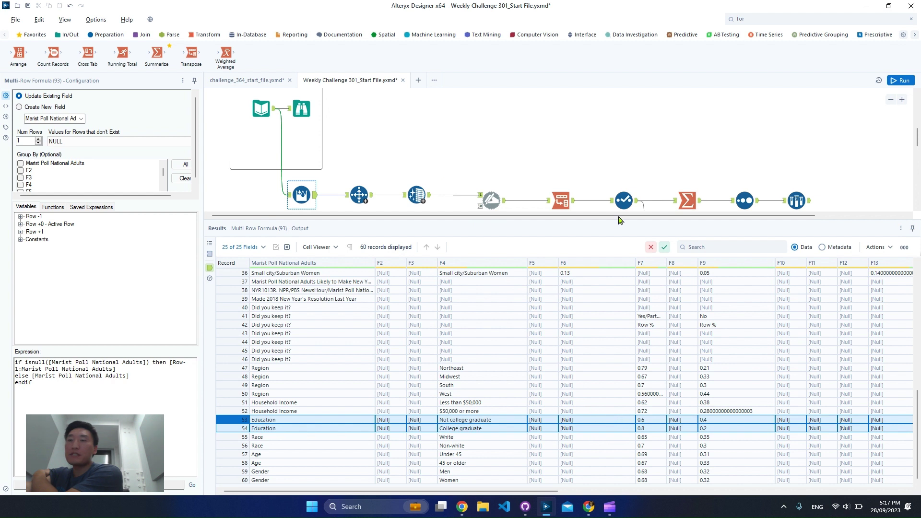
Duplicate the four tools following the Multi-Row Formula and place the copies as a new row beneath the existing branches
scroll(478, 154, down, 2)
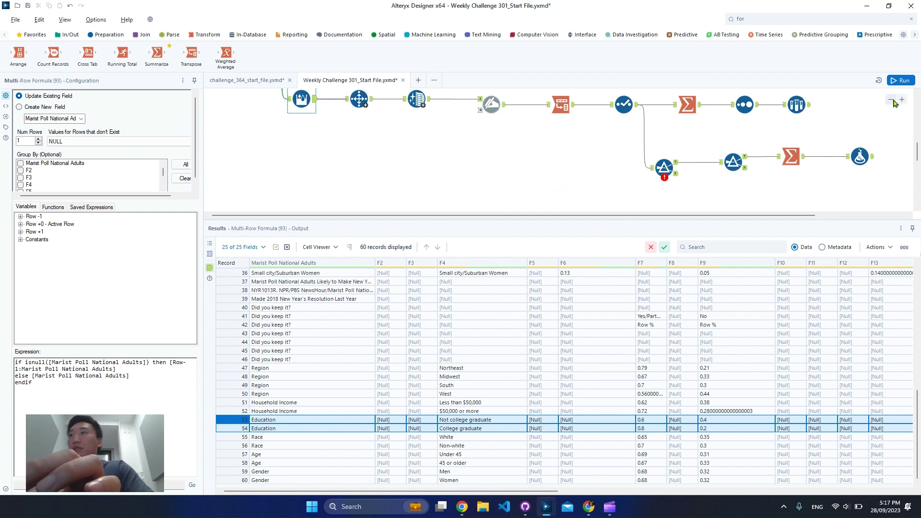
scroll(789, 123, down, 1)
drag(516, 145, 325, 87)
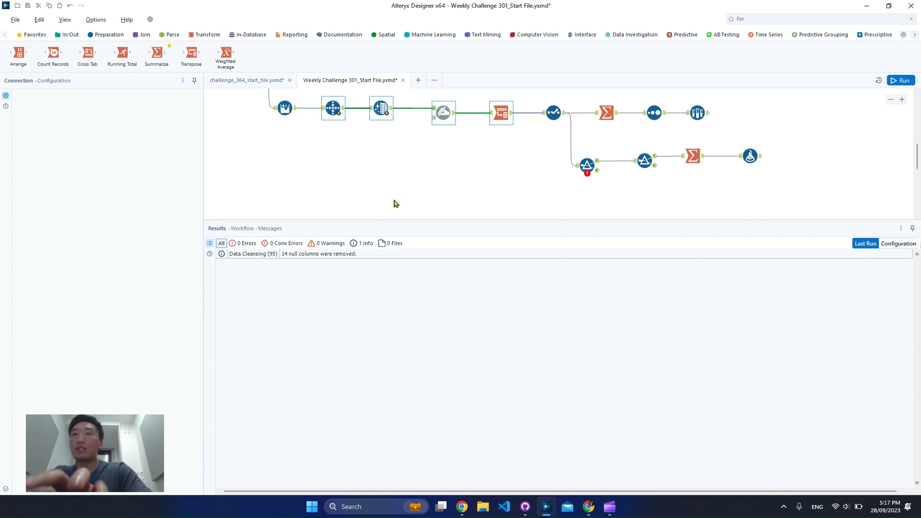
key(ctrl+v)
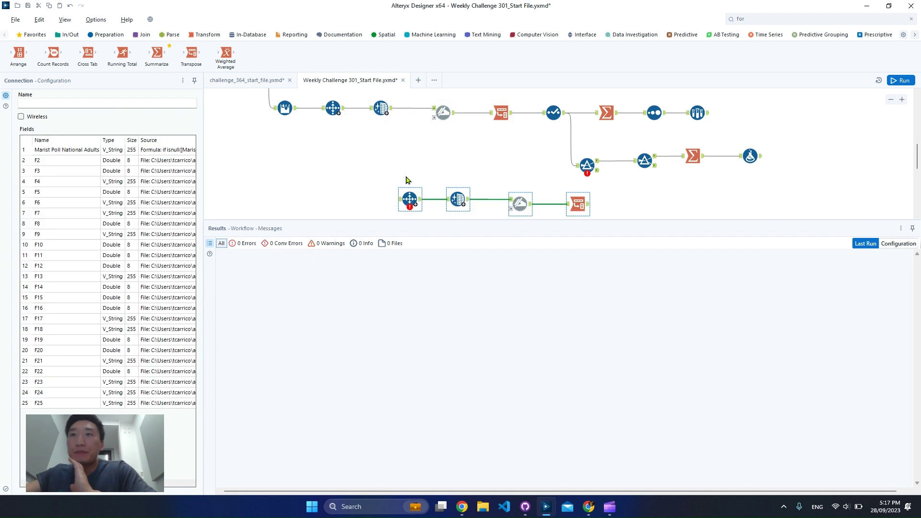
scroll(405, 178, down, 1)
drag(404, 174, 339, 155)
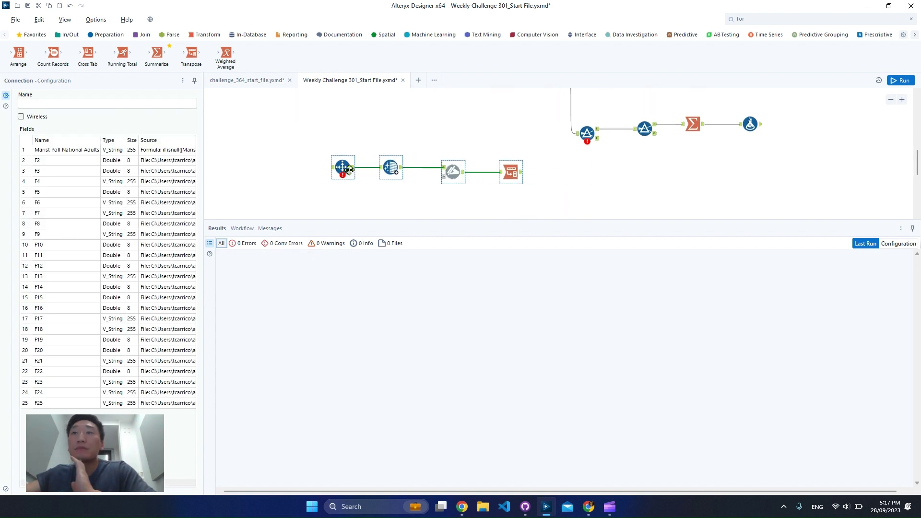
Connect the Multi-Row Formula output to the first tool of the copied chain
scroll(349, 186, up, 3)
drag(295, 124, 343, 197)
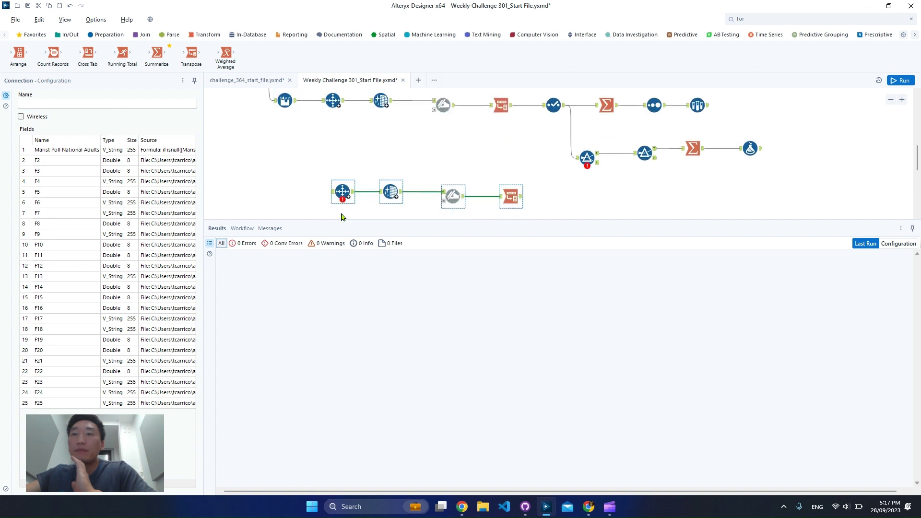
drag(295, 103, 346, 201)
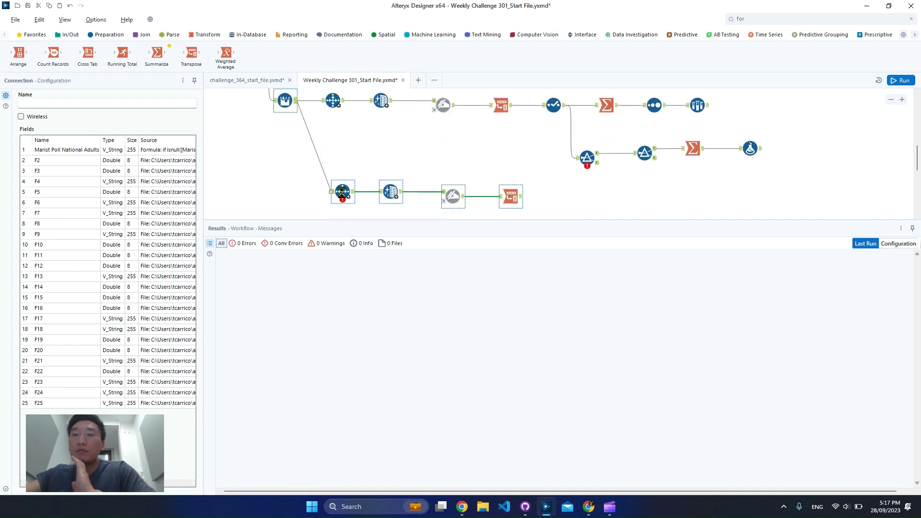
click(333, 196)
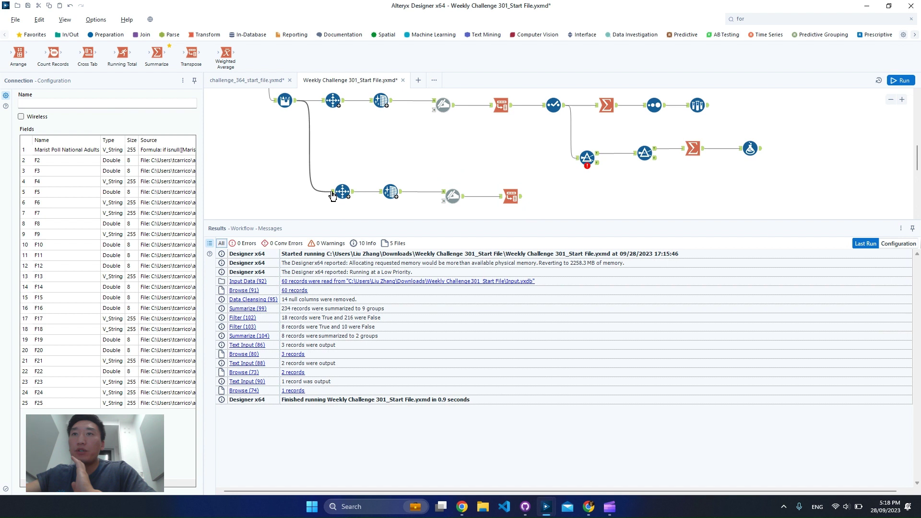
Set the copied Select Records tool to return record 41 and records 47-60, replacing the existing ranges
click(332, 195)
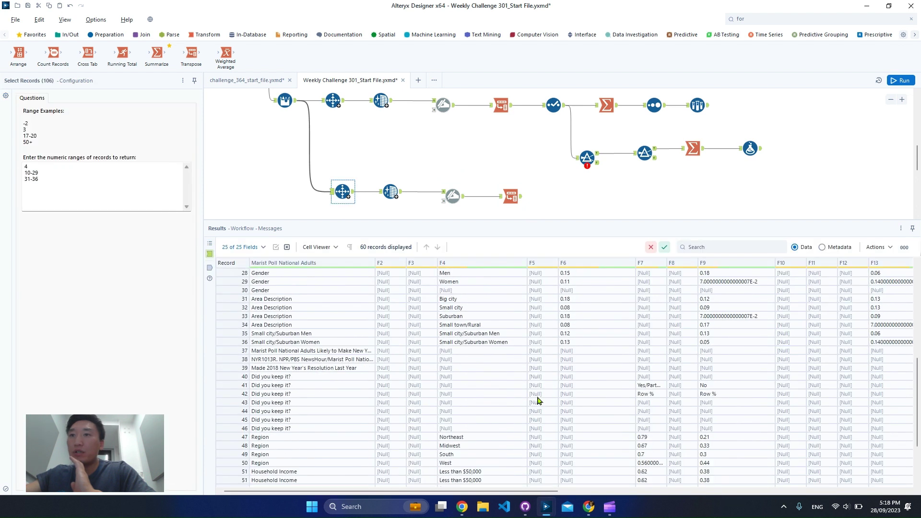
scroll(539, 400, down, 3)
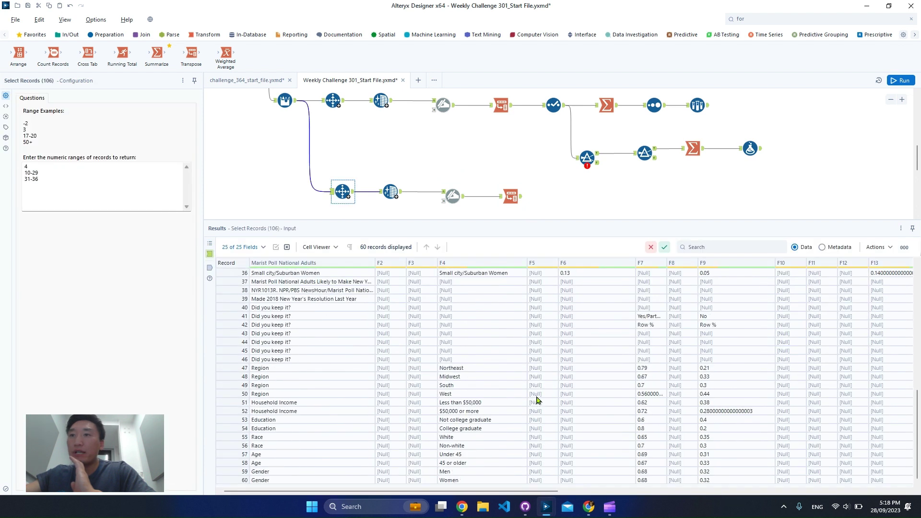
click(243, 317)
click(21, 165)
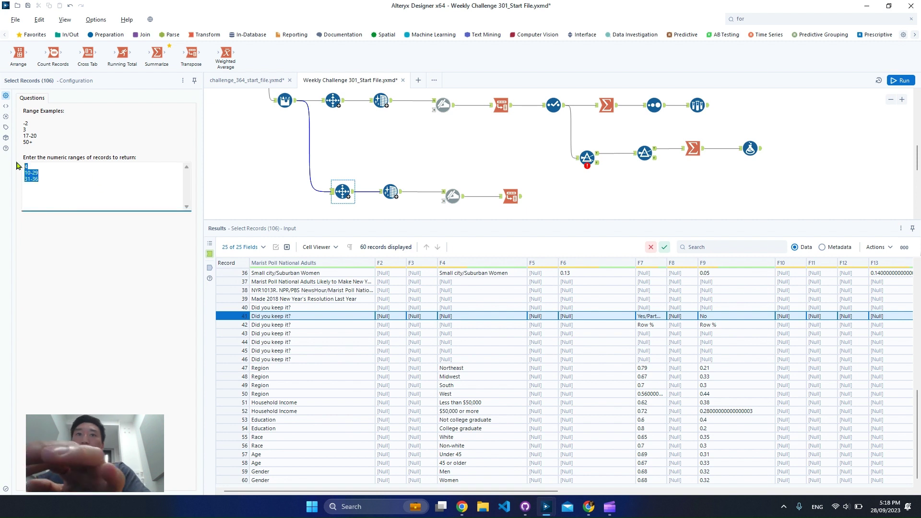
key(ctrl+a)
text(41)
key(Return)
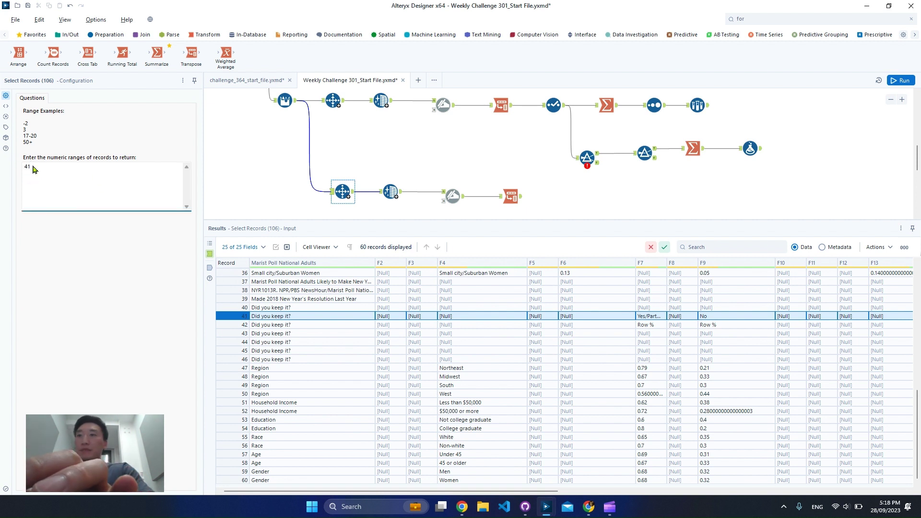
click(232, 367)
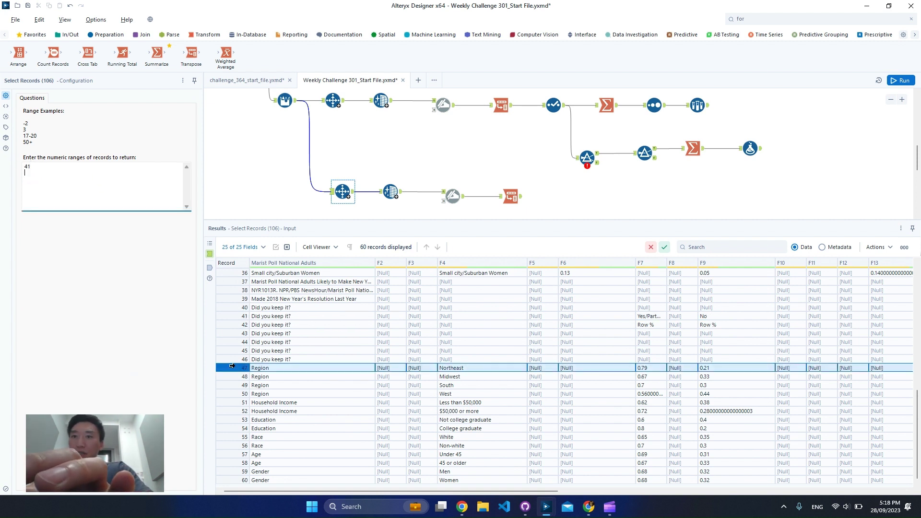
drag(232, 366, 233, 478)
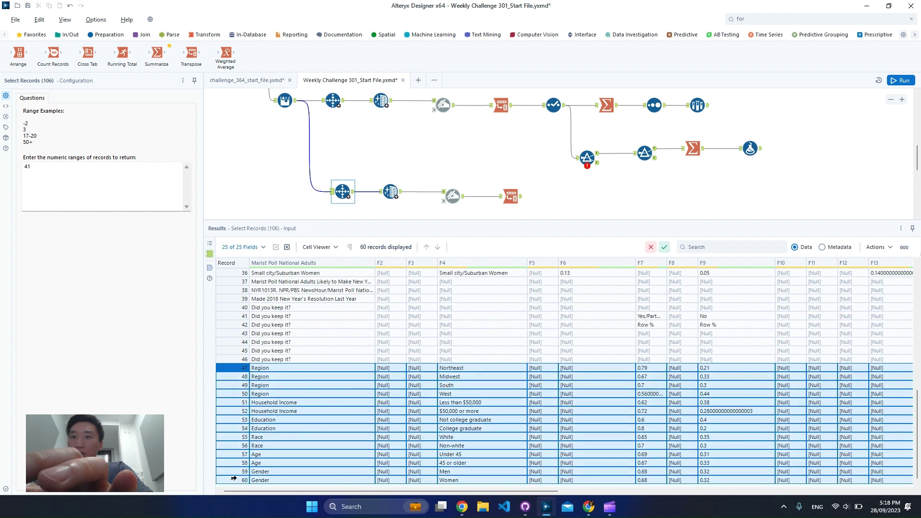
click(80, 177)
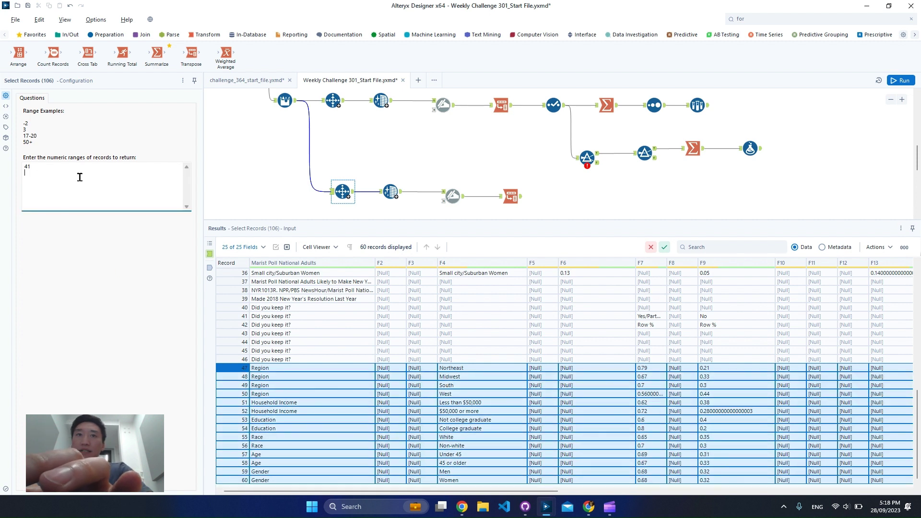
key(Return)
text(47-60)
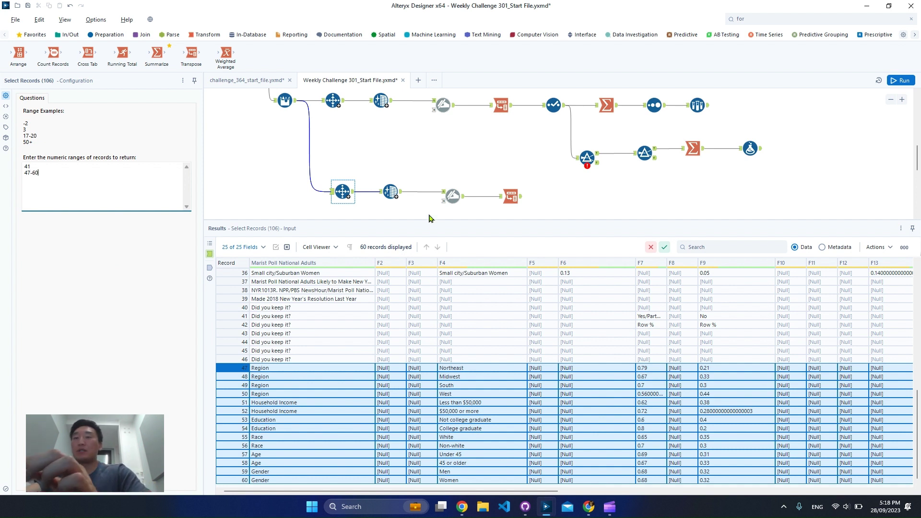
Remove the copied Transpose tool from the end of the third branch and run the workflow
click(452, 195)
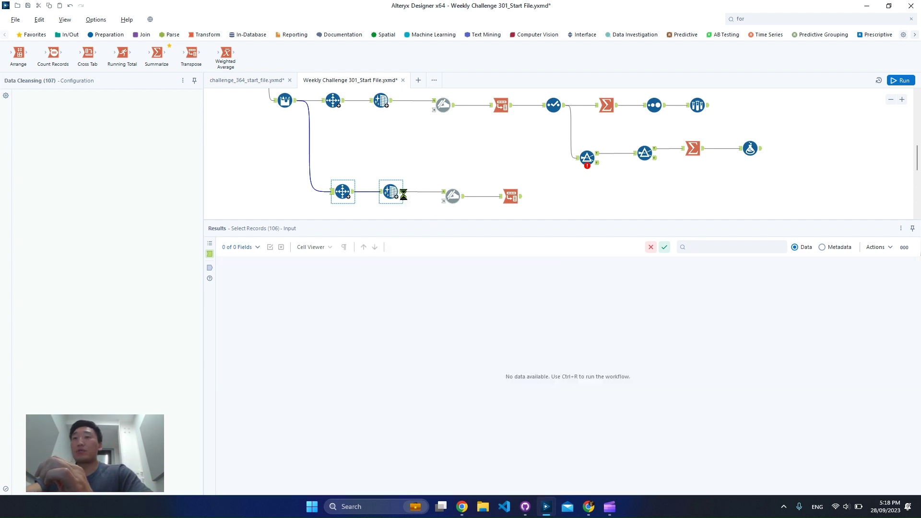
click(461, 201)
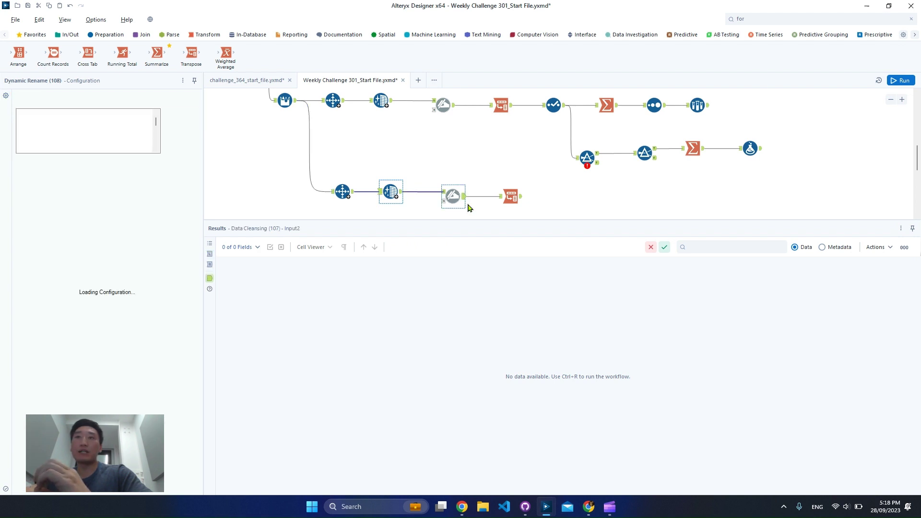
scroll(472, 210, down, 1)
click(511, 180)
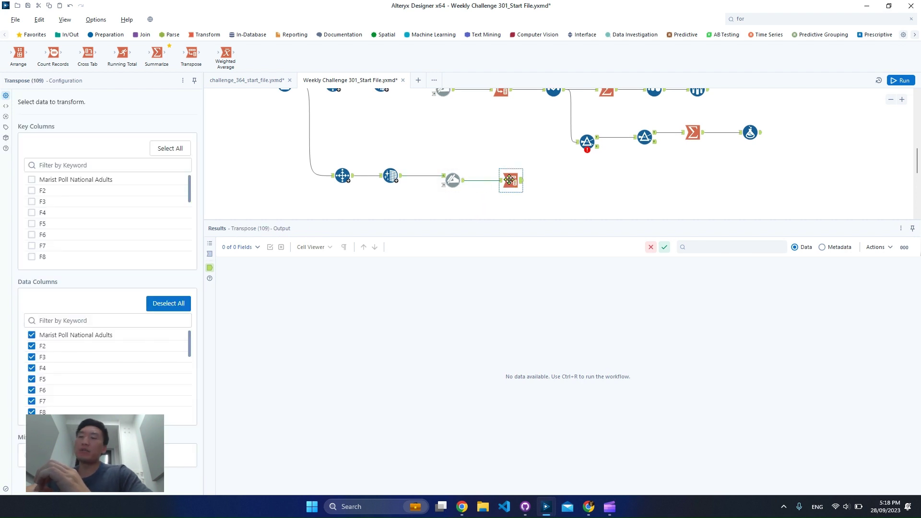
key(ctrl+r)
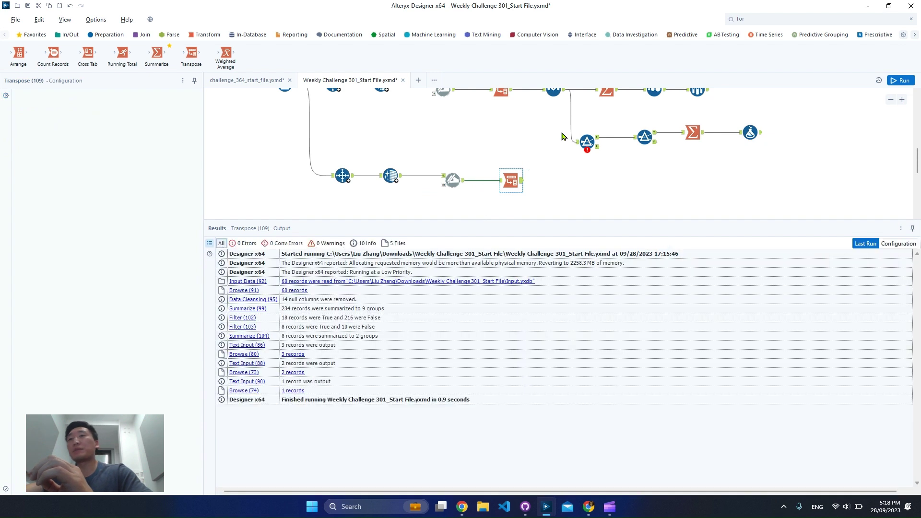
click(900, 81)
key(Delete)
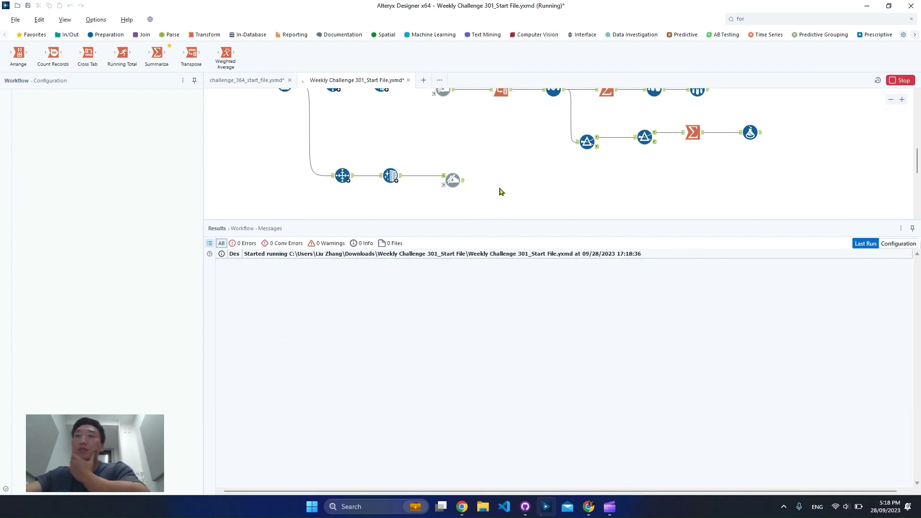
Rerun the workflow and examine the data and field metadata output by the third branch's Dynamic Rename tool
click(458, 185)
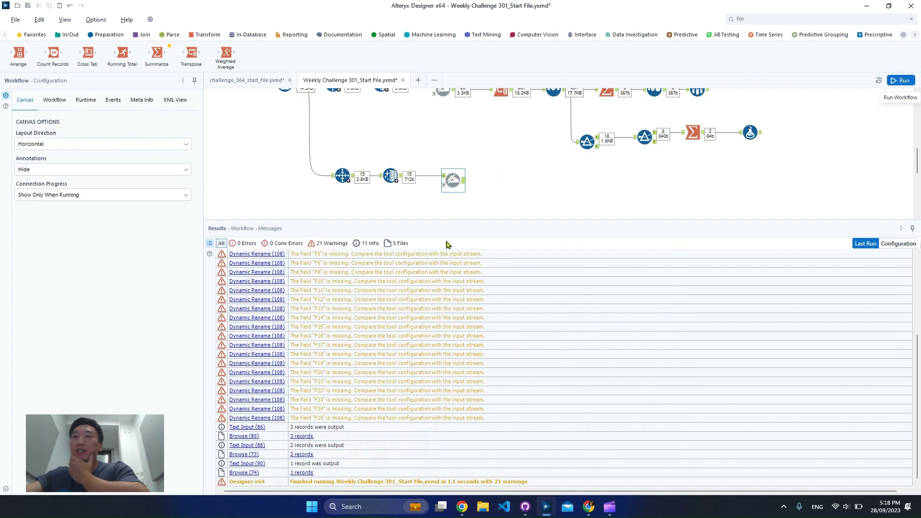
click(451, 182)
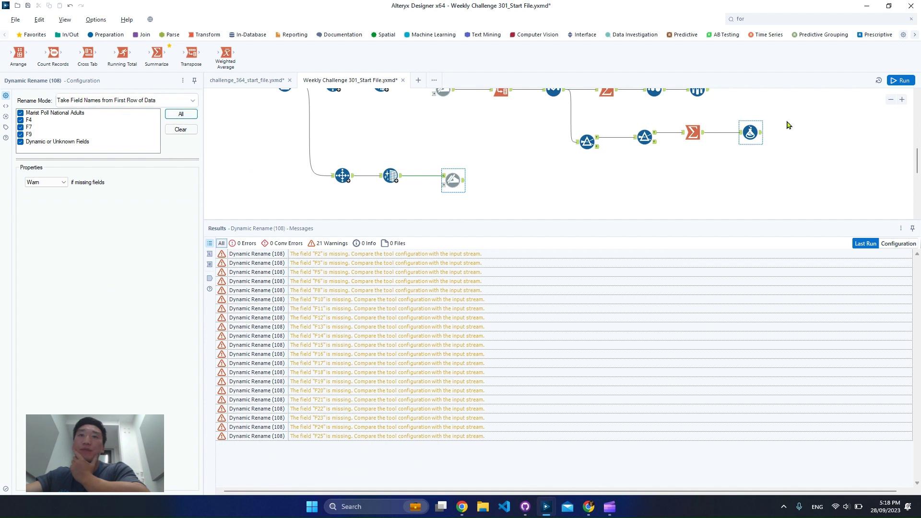
click(902, 81)
click(483, 194)
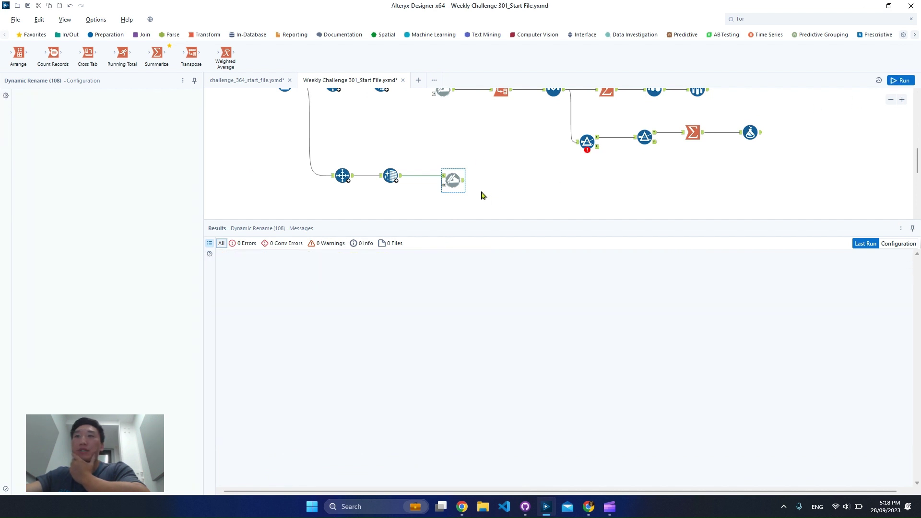
click(464, 188)
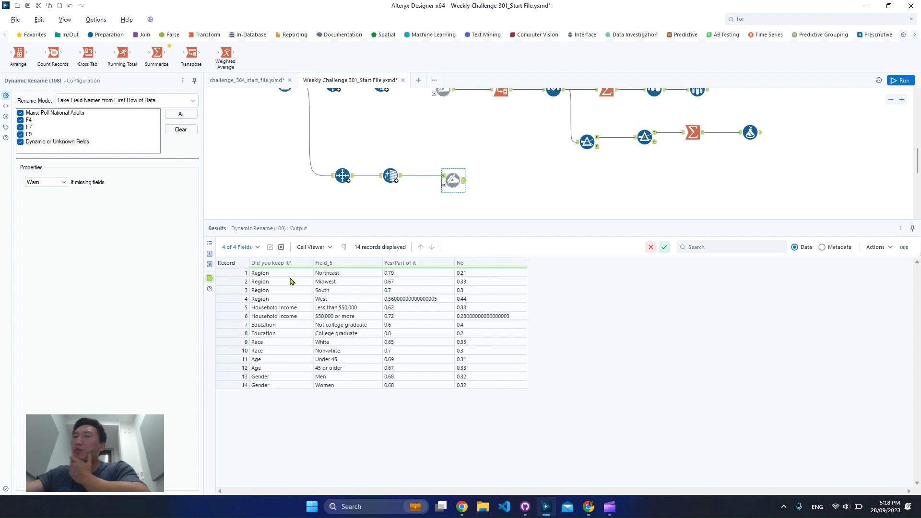
drag(282, 277, 361, 385)
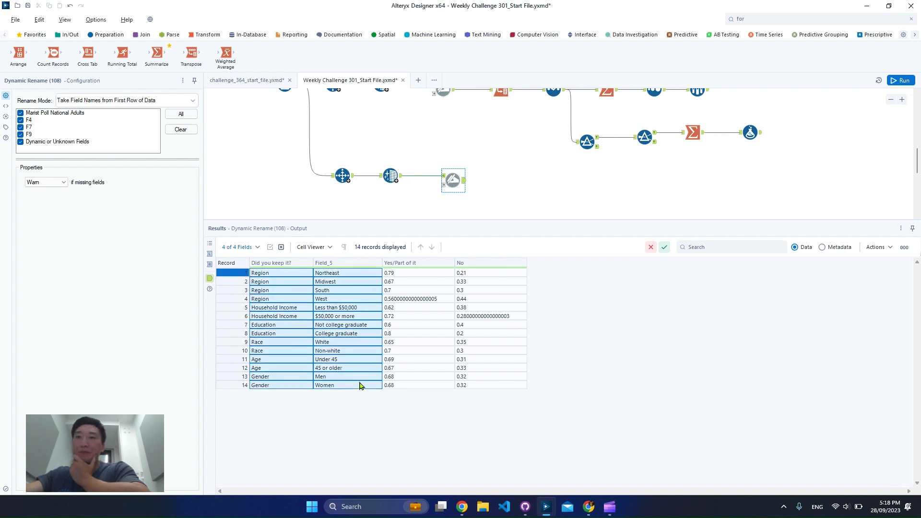
click(354, 283)
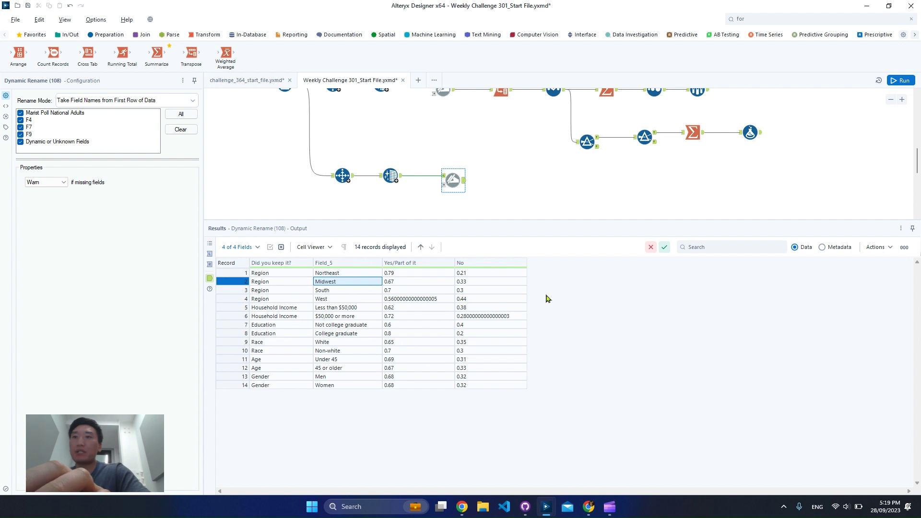
click(823, 248)
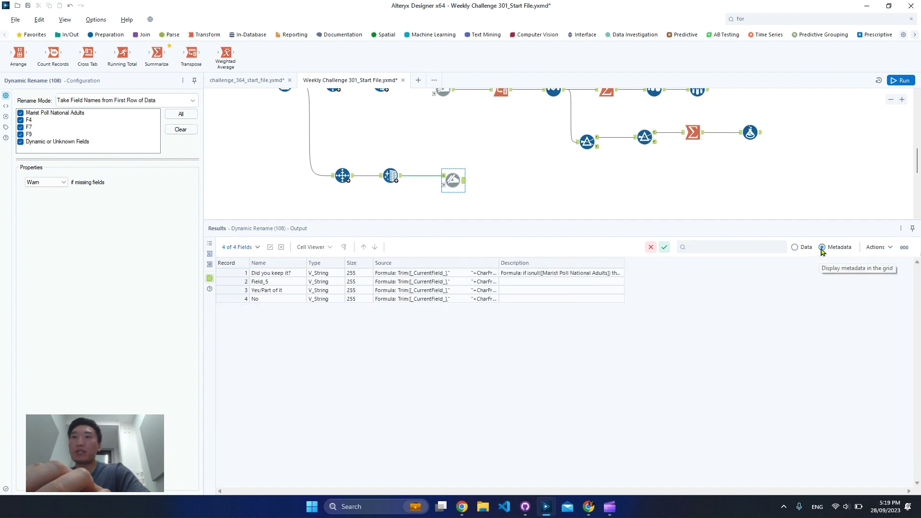
click(795, 248)
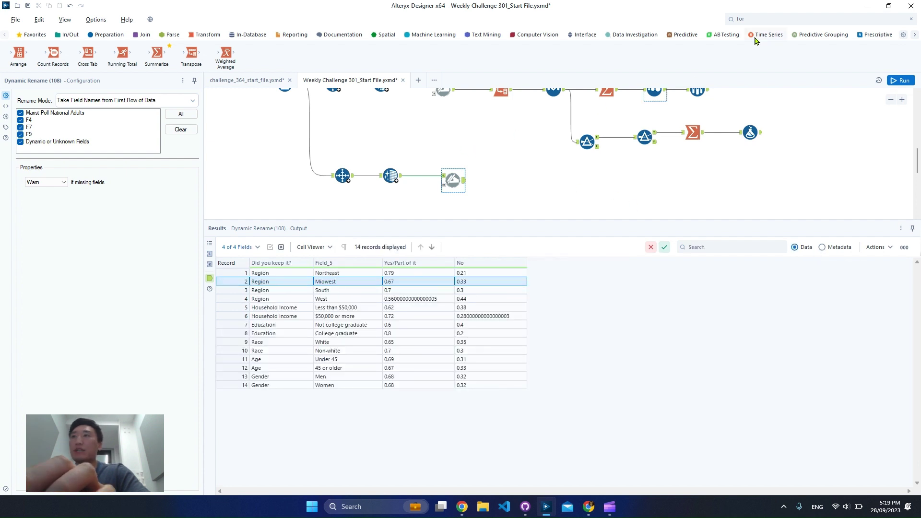
Add a Select tool after the third branch's Dynamic Rename and change the "Yes/Part of it" and "No" fields to Double
click(776, 18)
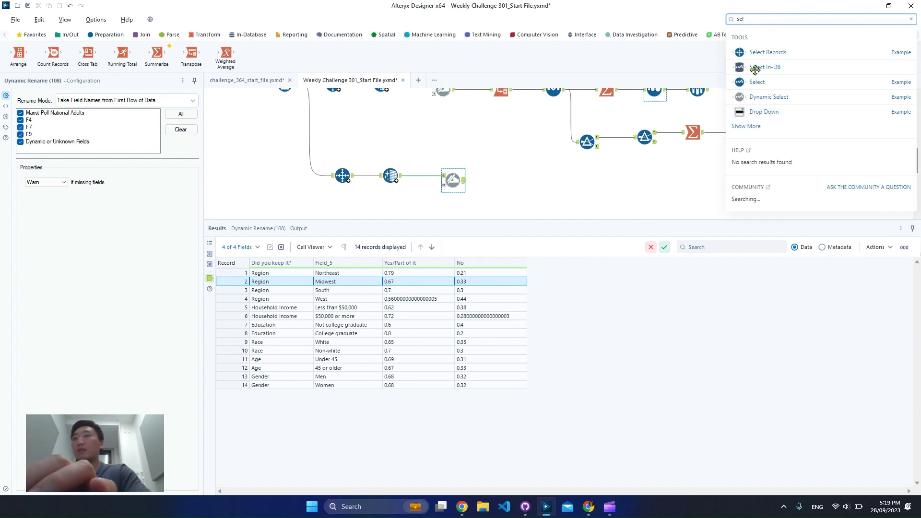
drag(767, 82, 511, 179)
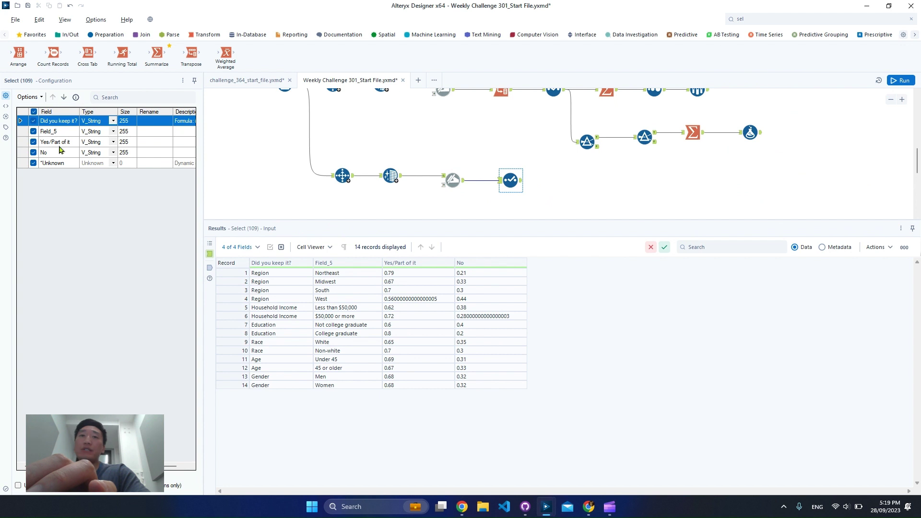
drag(61, 143, 62, 152)
click(30, 96)
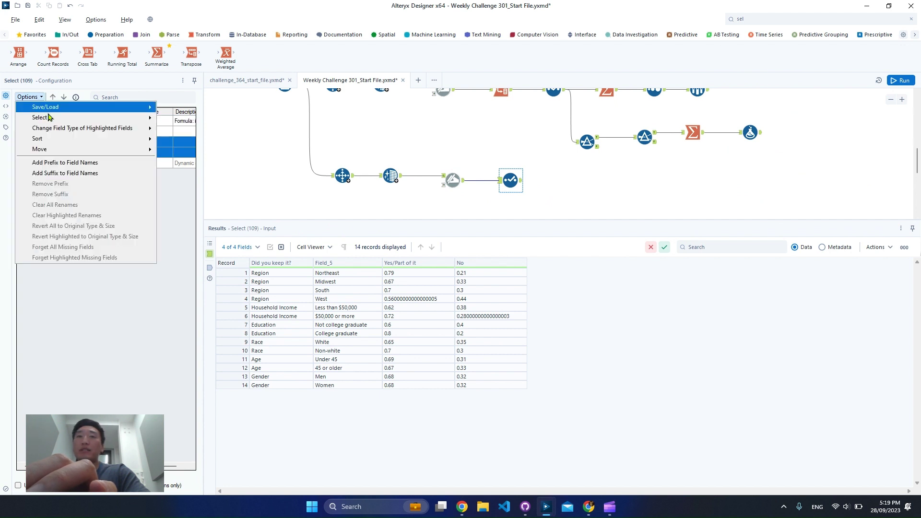
mouse_move(50, 118)
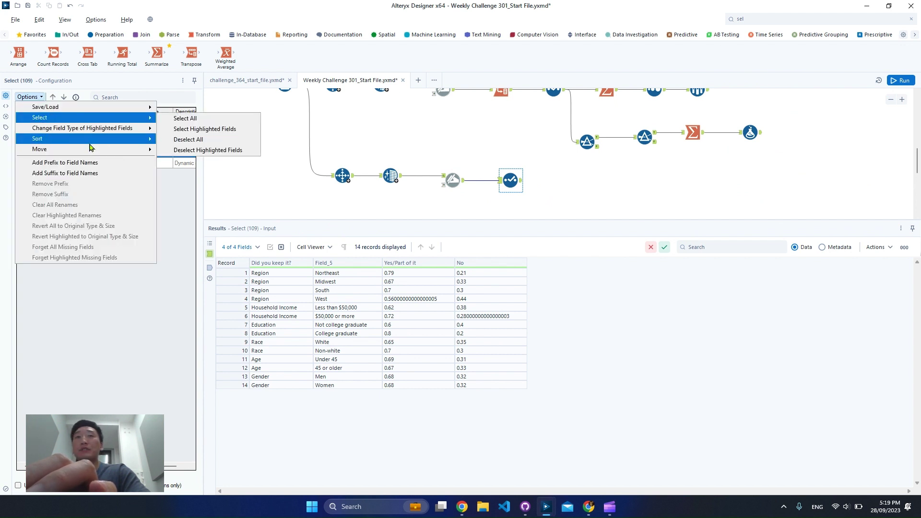
mouse_move(91, 143)
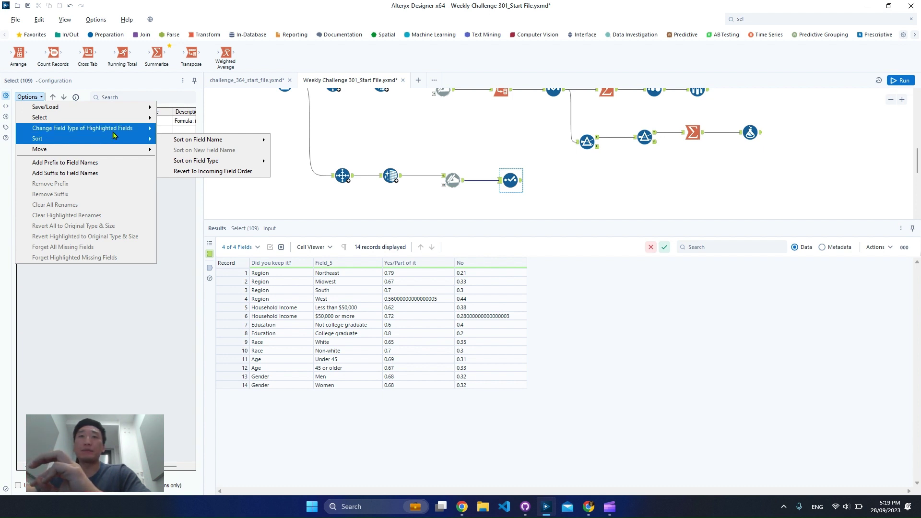
mouse_move(112, 131)
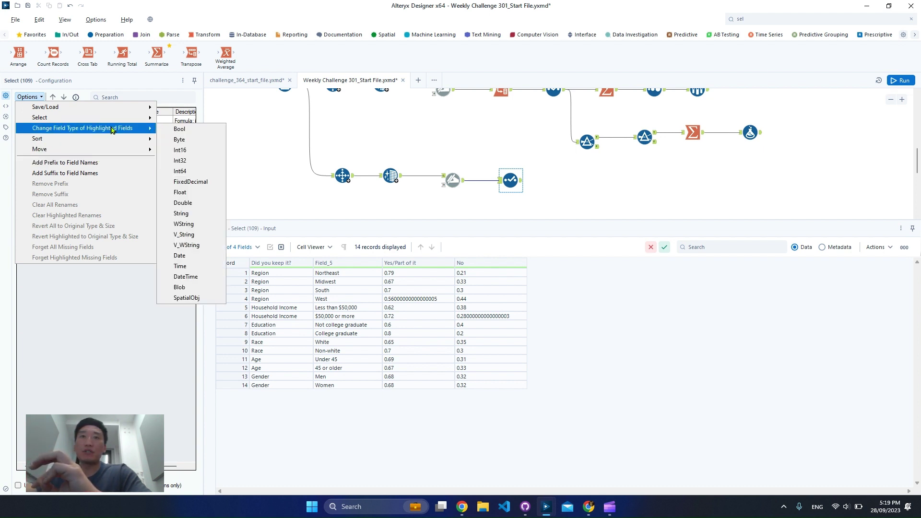
click(205, 203)
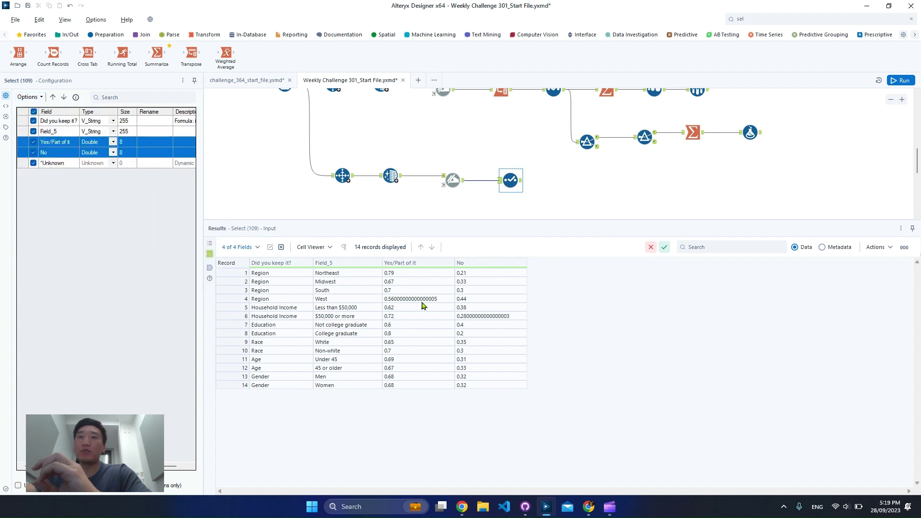
Review the "Yes/Part of it" values and exclude the "No" field in the new Select tool
click(478, 316)
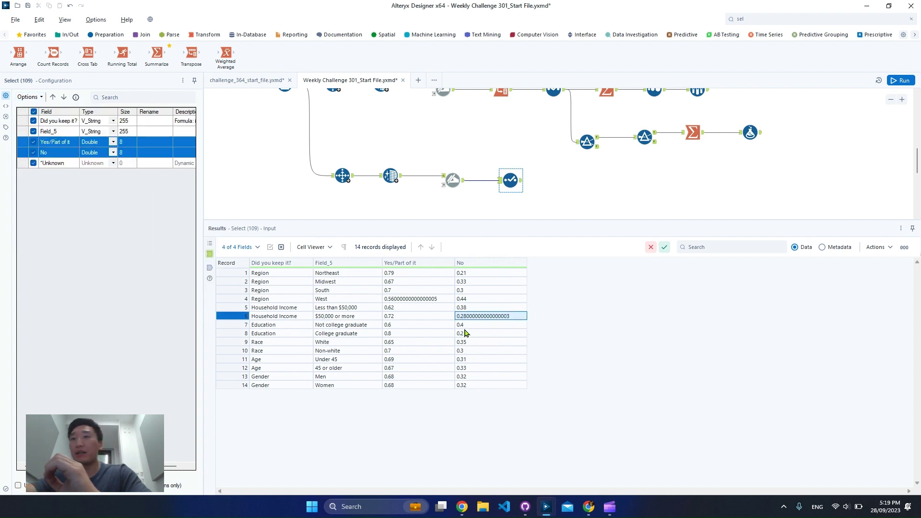
drag(417, 273, 420, 284)
drag(429, 376, 428, 377)
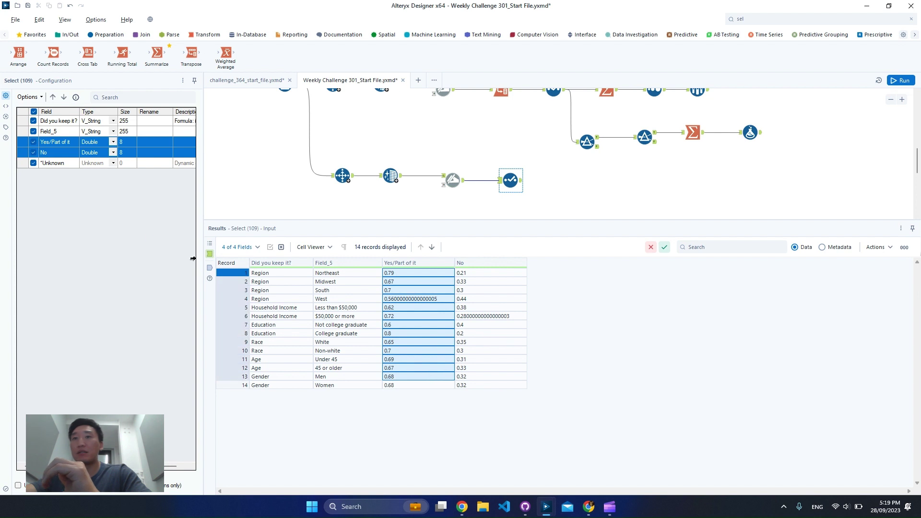
click(33, 152)
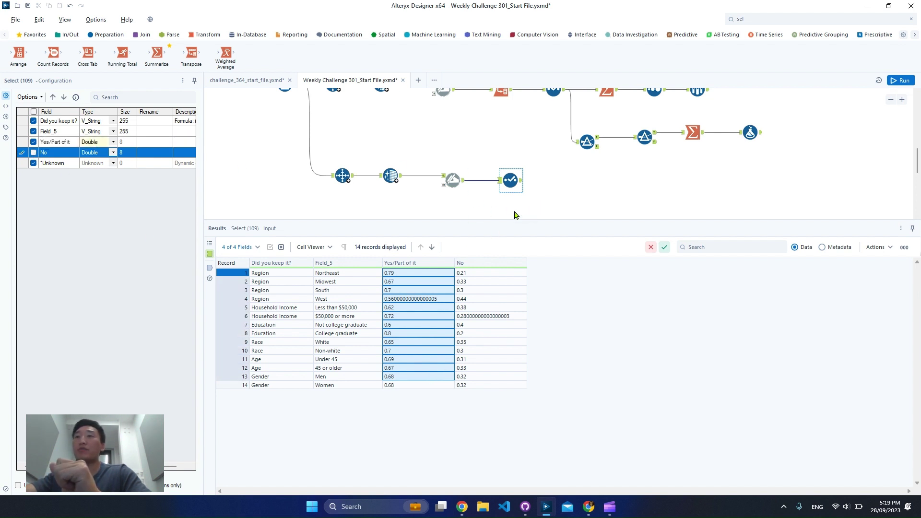
Add a Sort tool after the Select tool at the end of the third branch
click(803, 19)
key(BackSpace)
key(BackSpace)
text(ort)
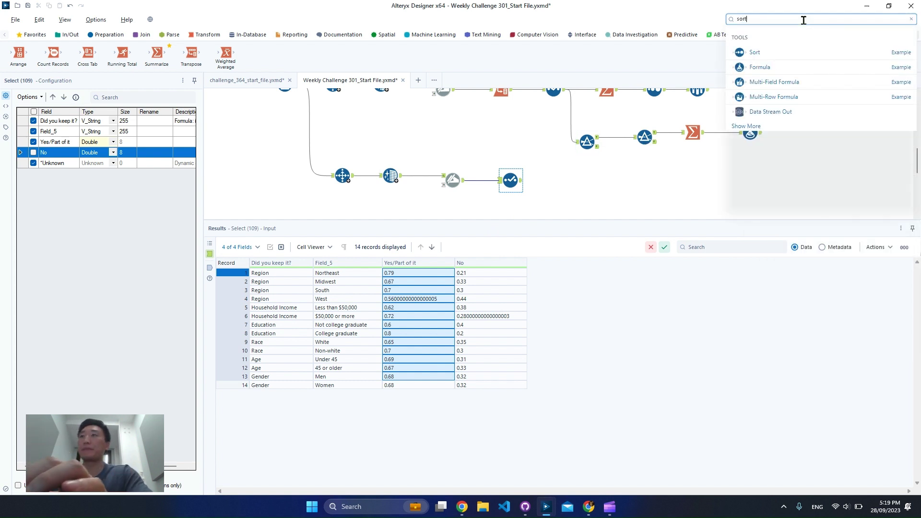
drag(758, 52, 567, 180)
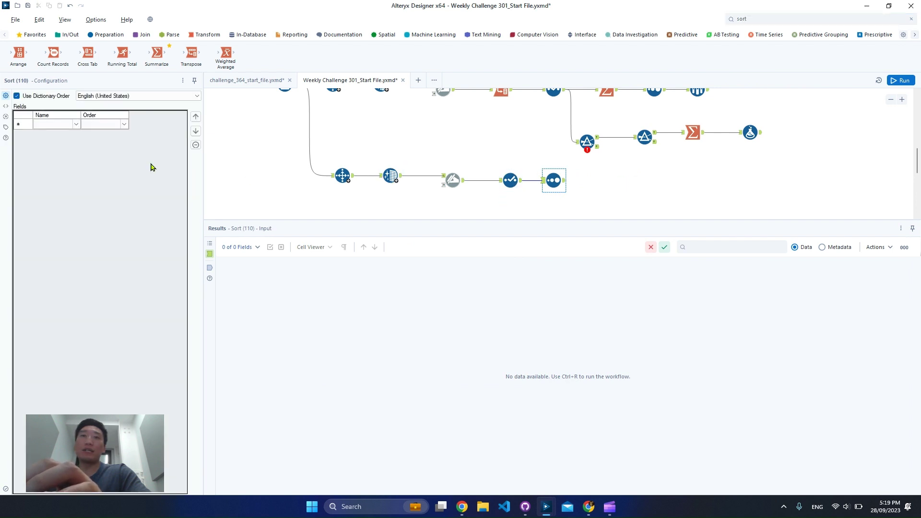
Check which fields the Sort tool offers and run the workflow to refresh its field list
click(76, 124)
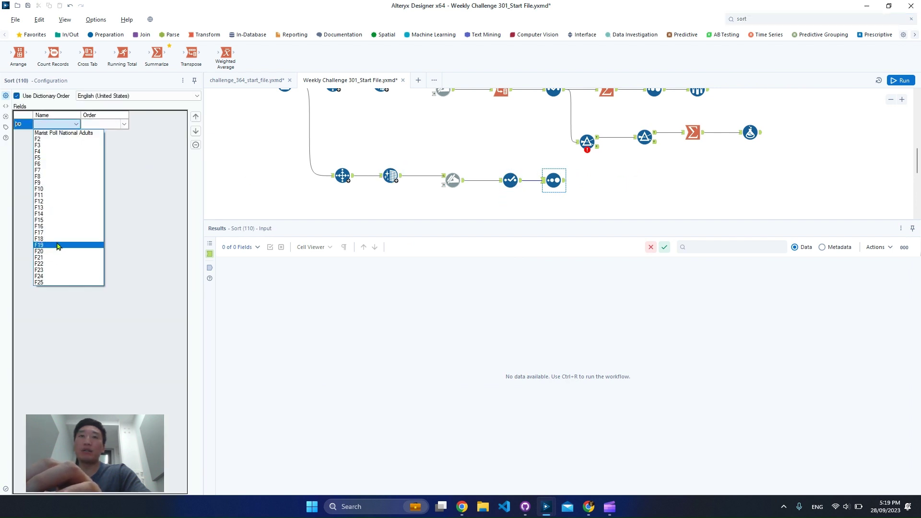
click(150, 194)
click(908, 82)
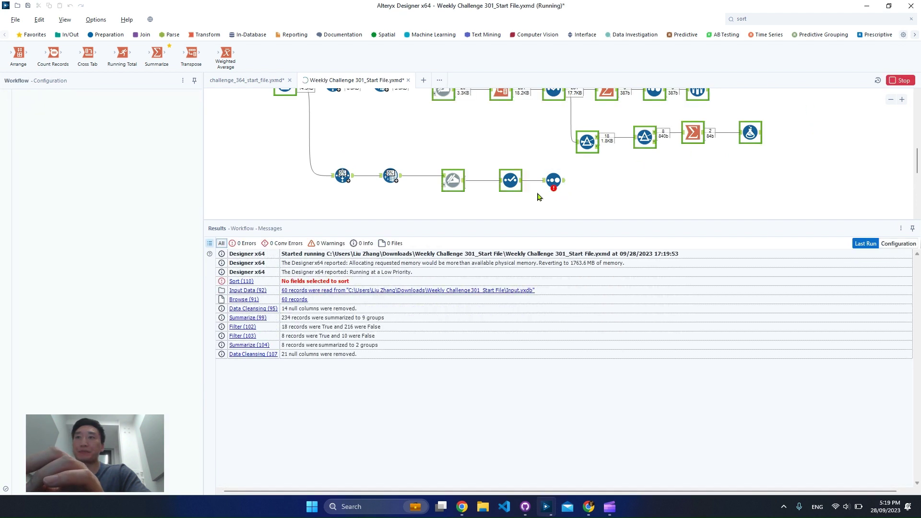
Configure the third branch's Sort tool to order records by "Yes/Part of it" in Descending order
click(547, 183)
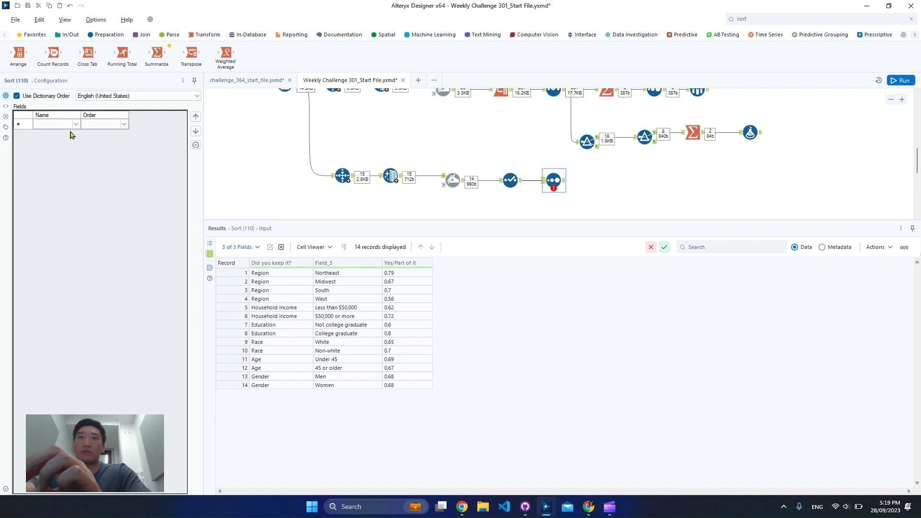
click(76, 125)
click(62, 144)
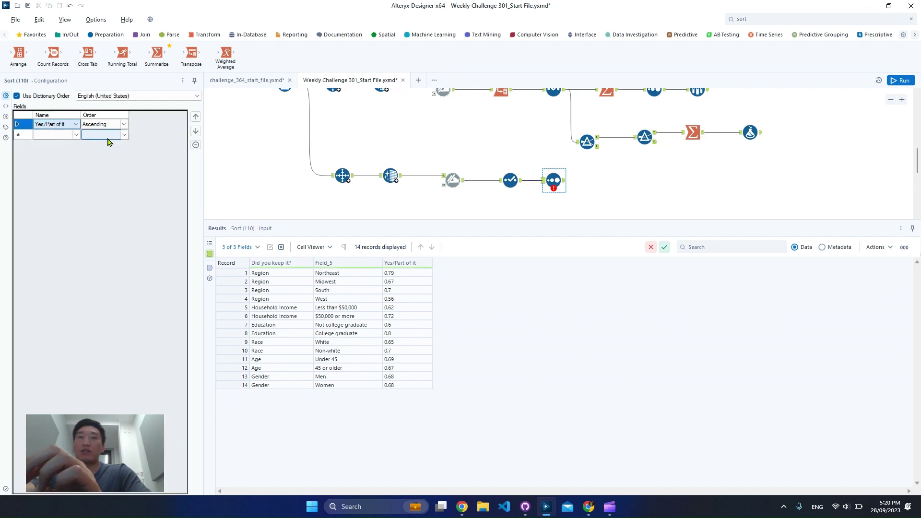
click(124, 125)
click(115, 138)
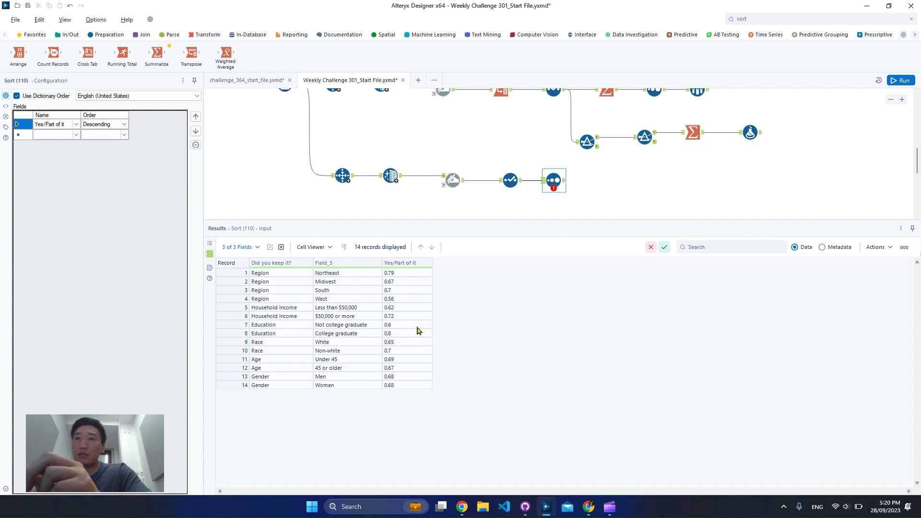
click(401, 334)
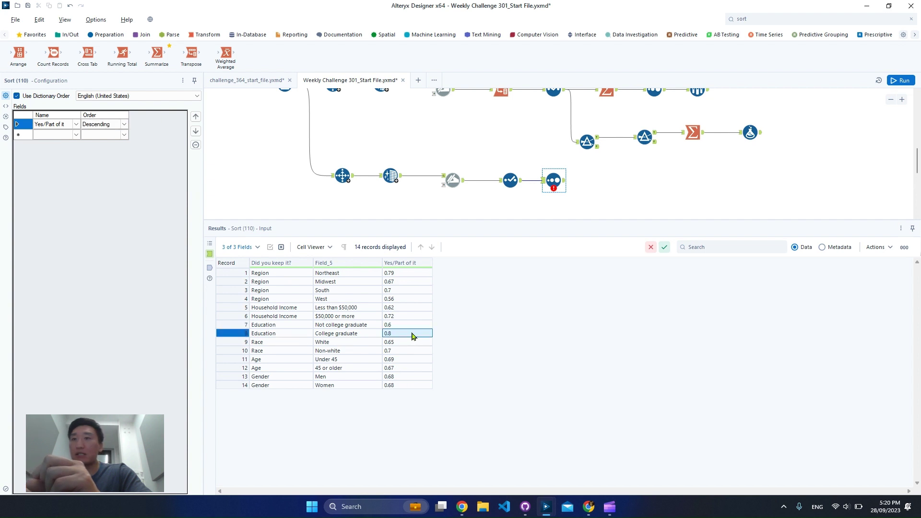
Add a Sample tool after the third branch's Sort tool to keep the first 1 row, and run the workflow
click(805, 19)
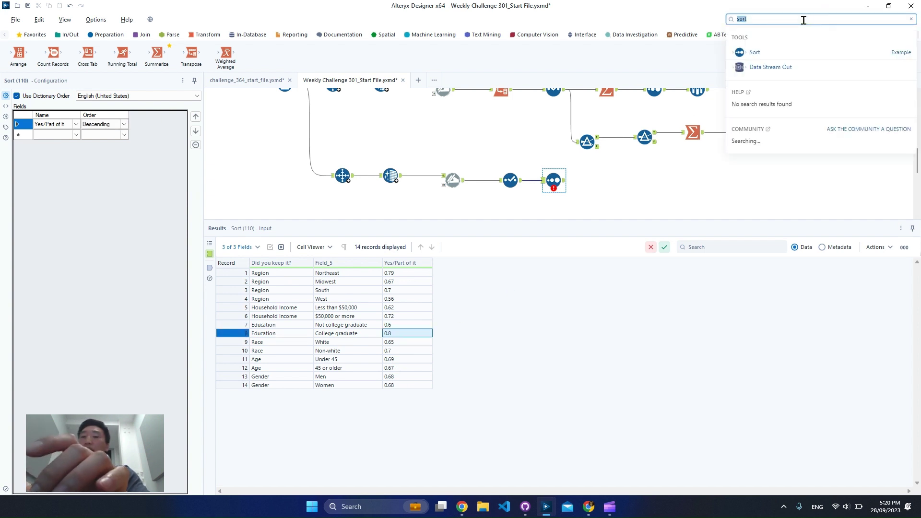
text(sam)
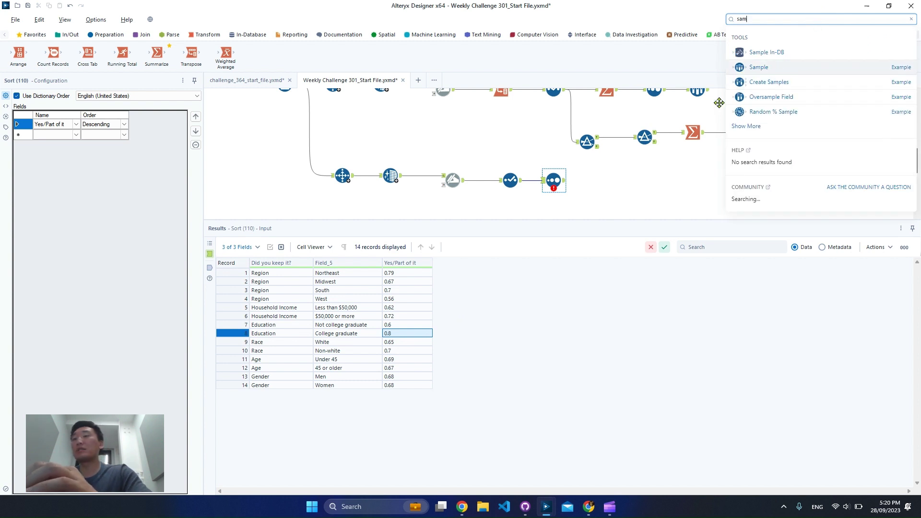
drag(759, 67, 611, 182)
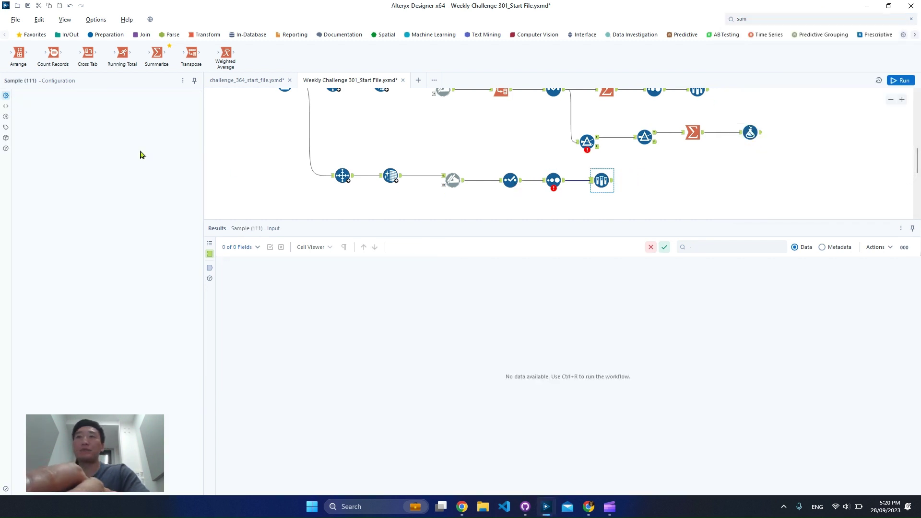
click(48, 197)
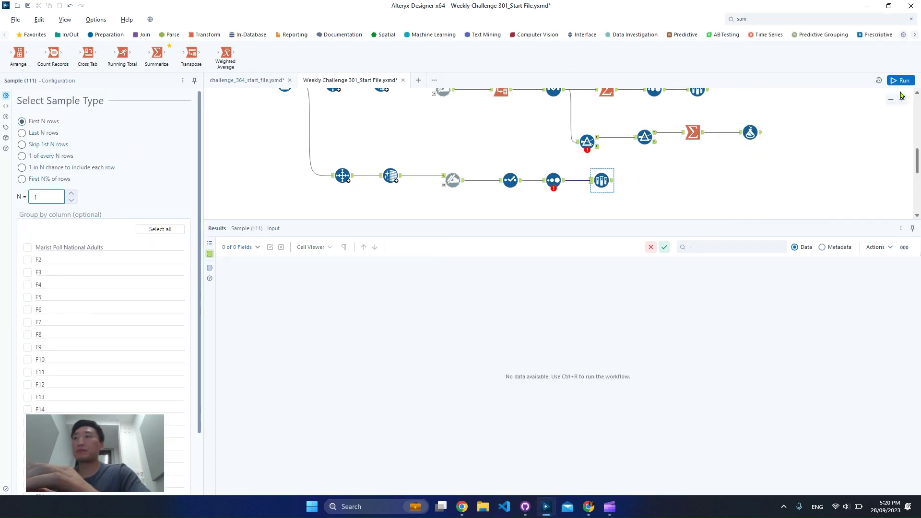
key(ctrl+r)
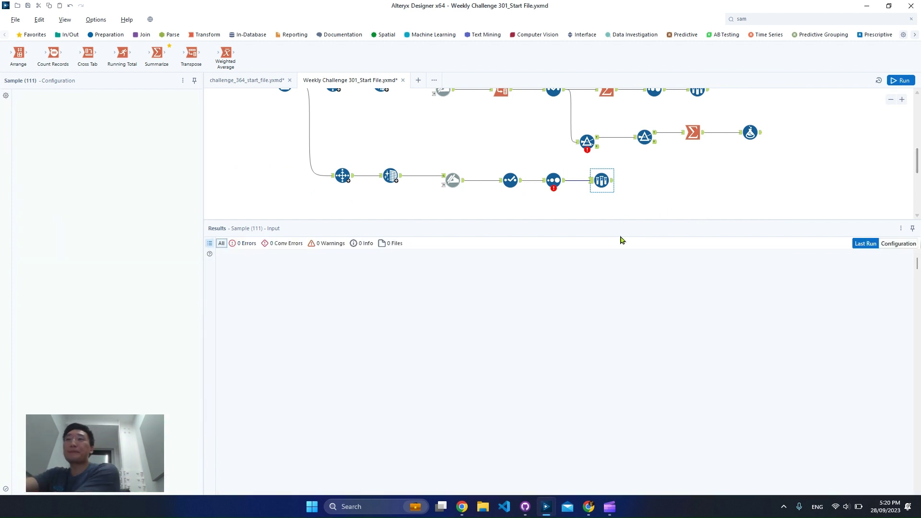
Compare the Sample tool's output with the expected answer to question 3, and check the Formula tool's output in the second branch
click(611, 182)
scroll(718, 200, up, 5)
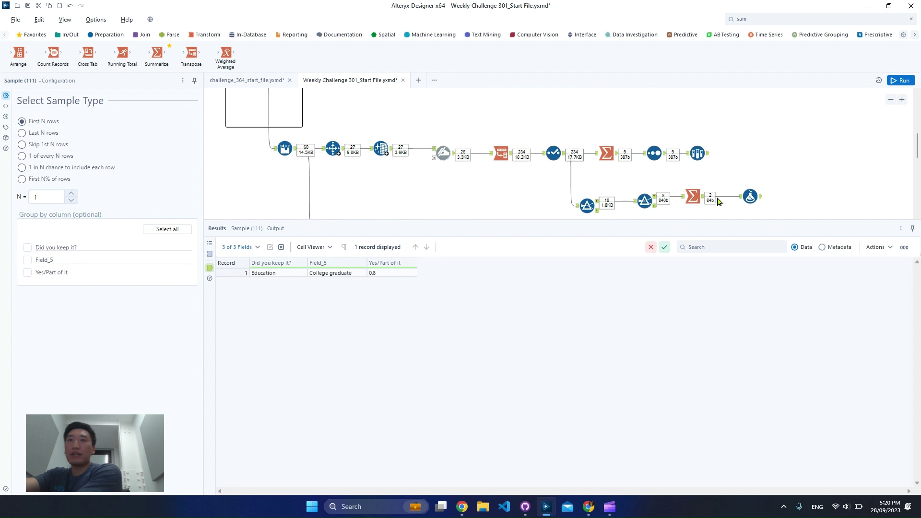
click(597, 141)
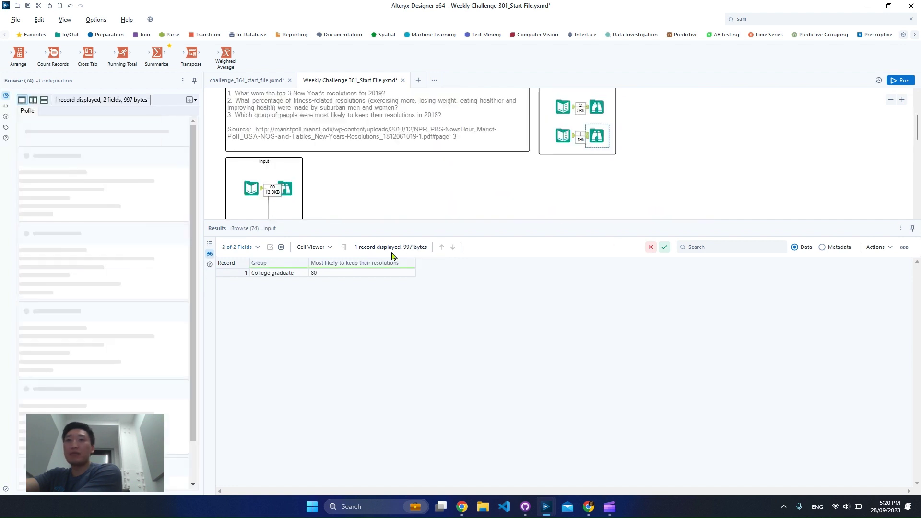
scroll(670, 177, down, 5)
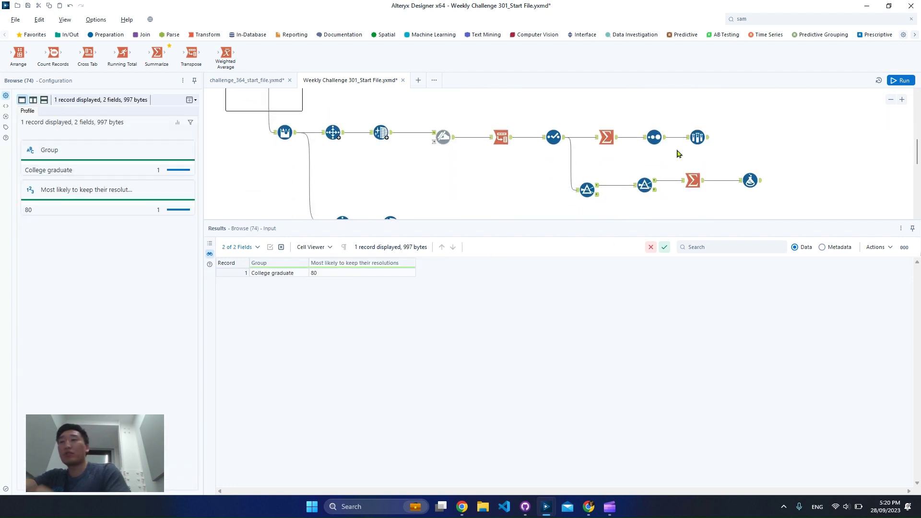
click(751, 149)
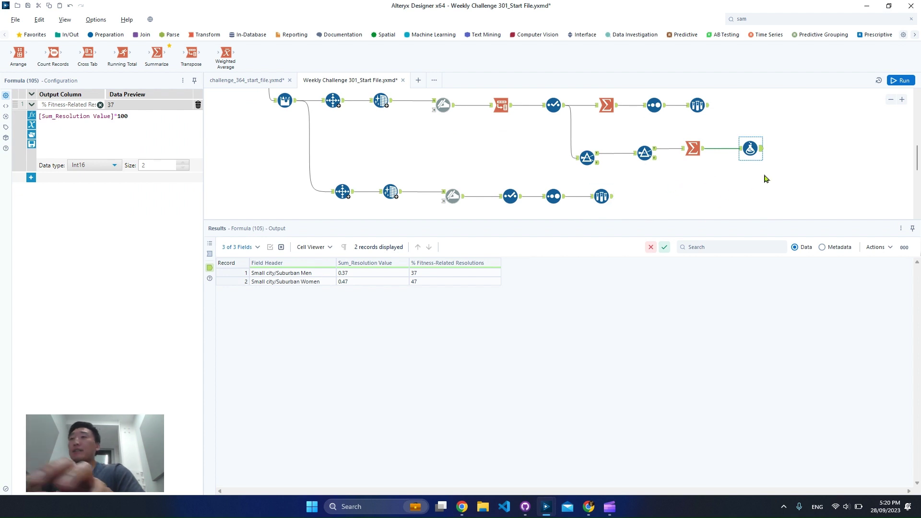
click(610, 206)
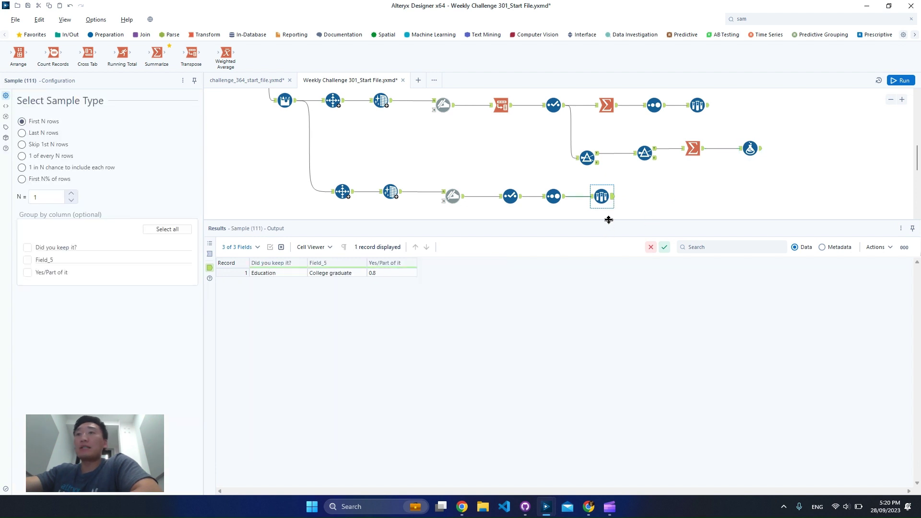
Examine the raw survey records and columns coming out of the Input Data tool, including the resolution headers and demographic groups
drag(609, 220, 595, 330)
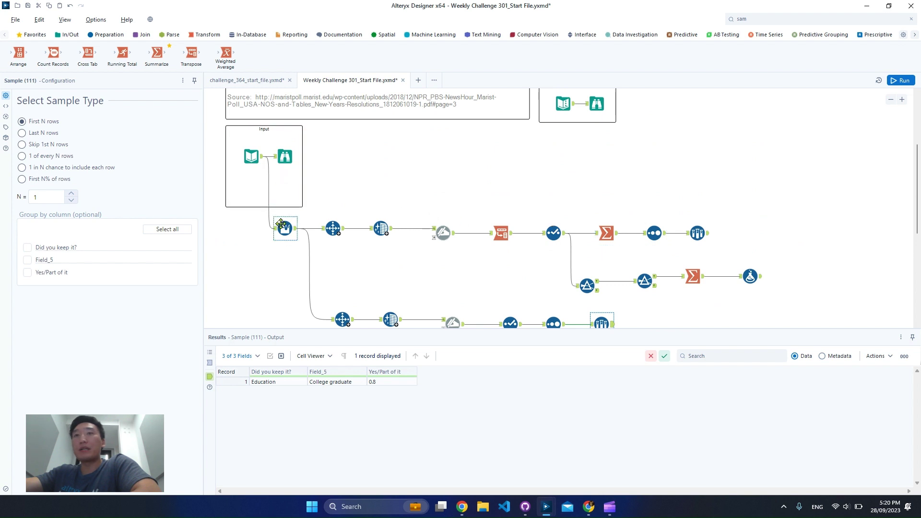
click(255, 162)
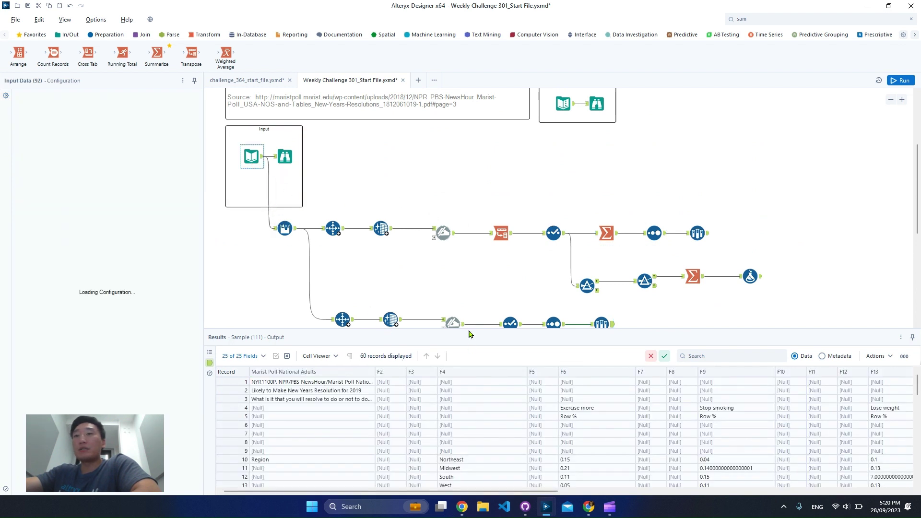
scroll(639, 329, down, 1)
click(641, 329)
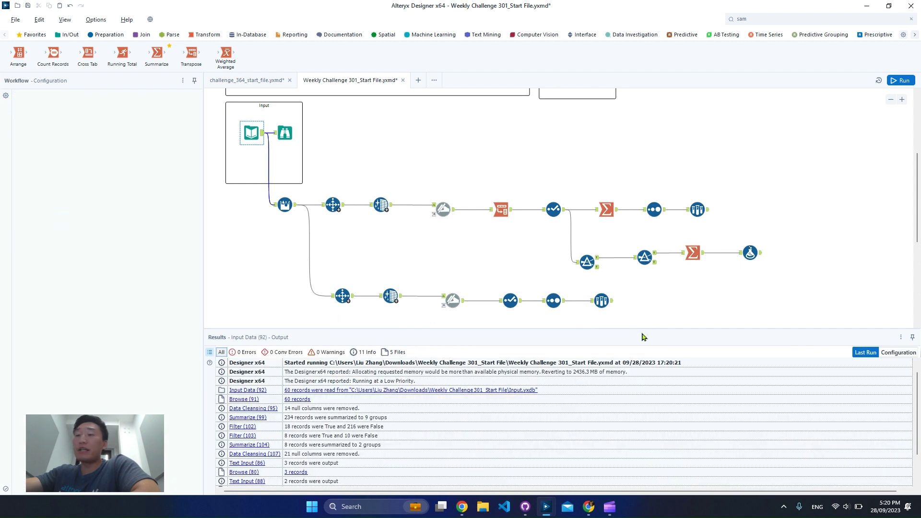
drag(642, 329, 642, 221)
click(447, 281)
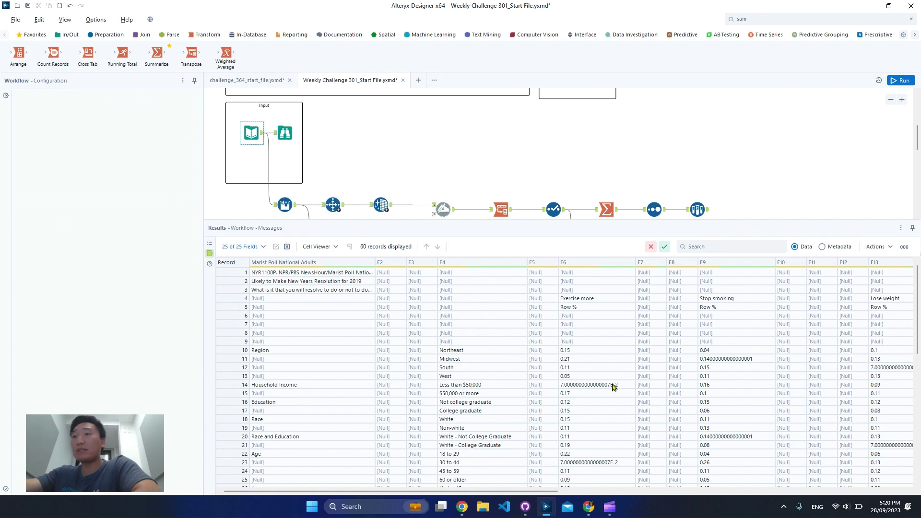
drag(542, 493, 763, 487)
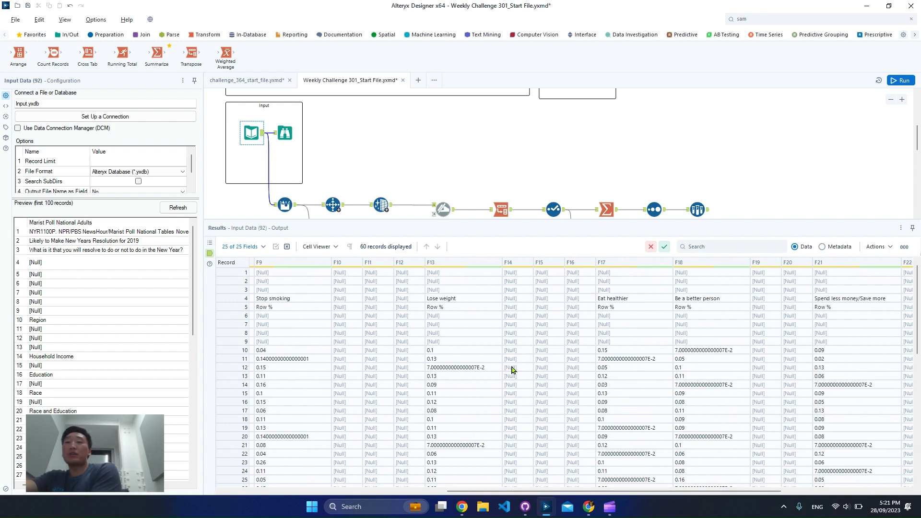
scroll(518, 396, down, 3)
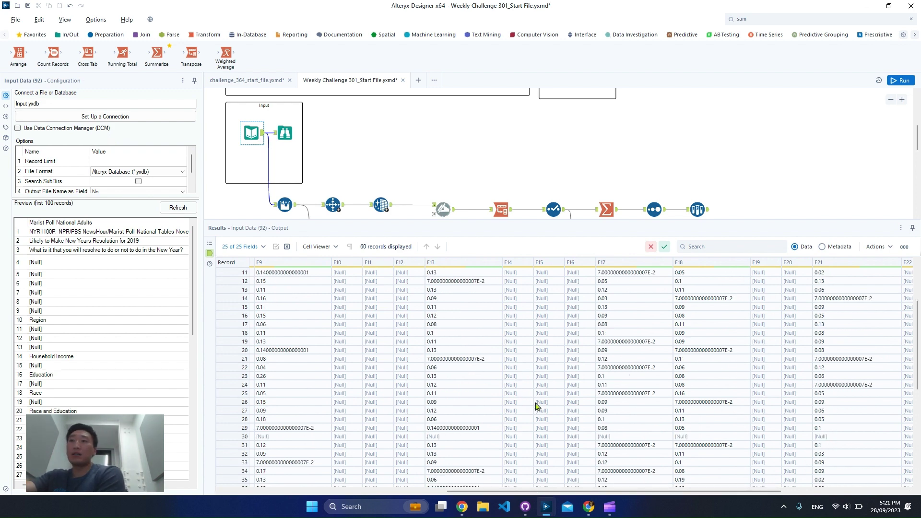
scroll(542, 409, up, 3)
drag(528, 490, 301, 458)
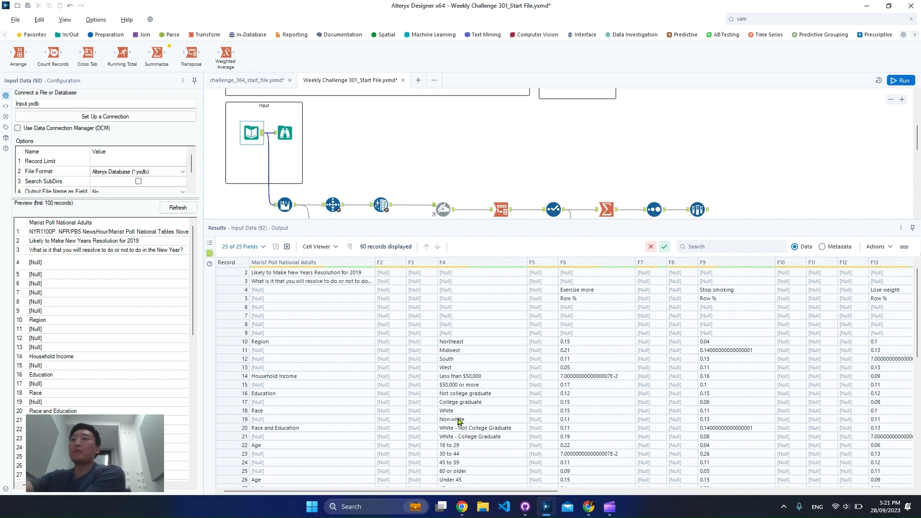
scroll(381, 206, down, 1)
Review the record ranges in the first branch's Select Records tool and the options and output of its Data Cleansing tool
click(333, 205)
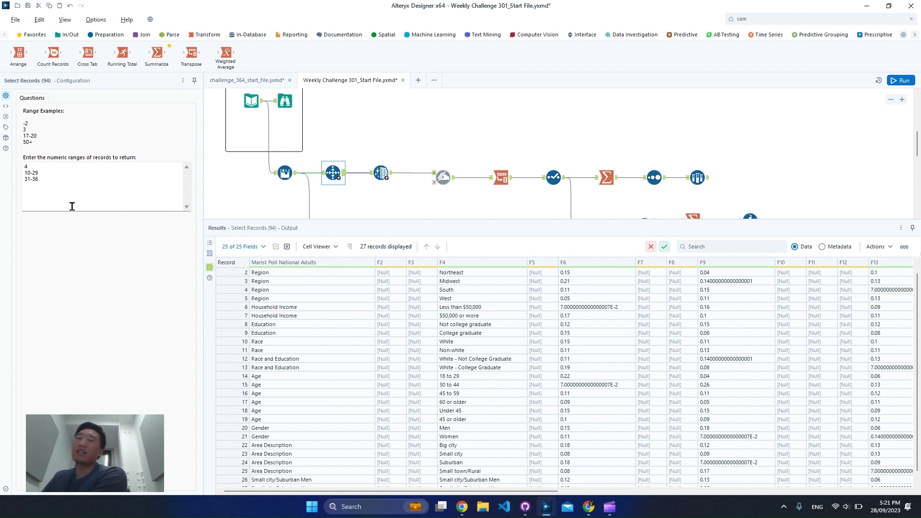
ctrl+click(381, 173)
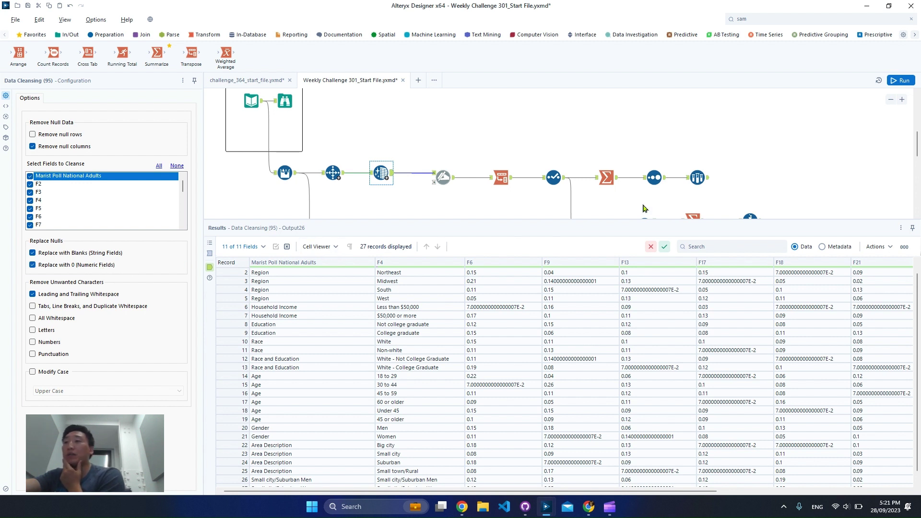
scroll(643, 201, down, 2)
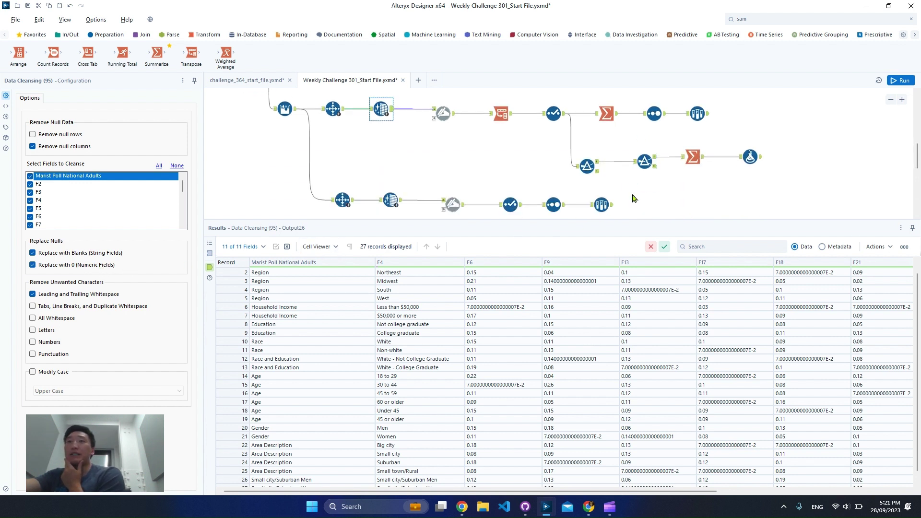